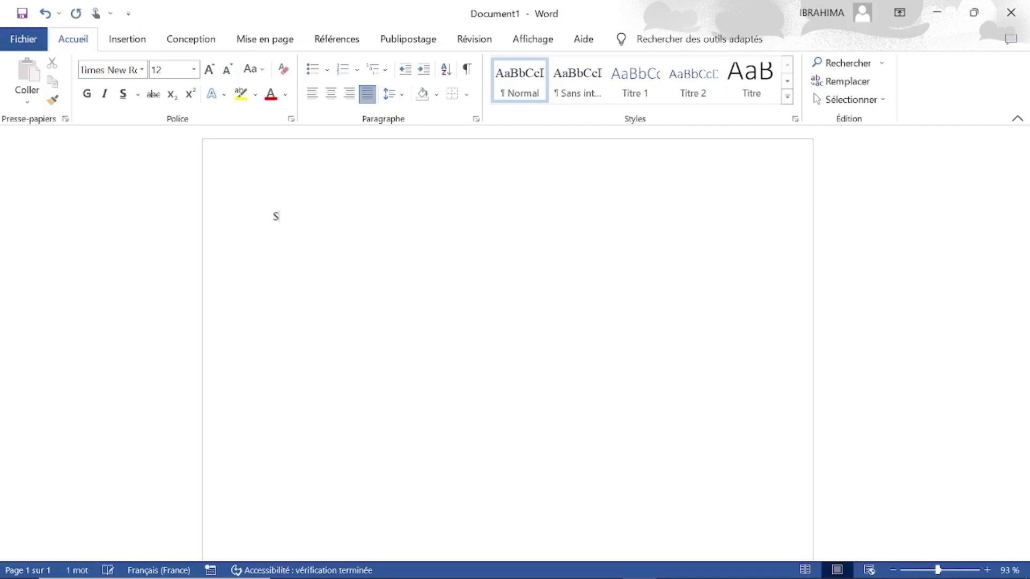
# Step: Delete the stray S to leave a blank page, ending on the Insertion tab
pyautogui.press('BackSpace')
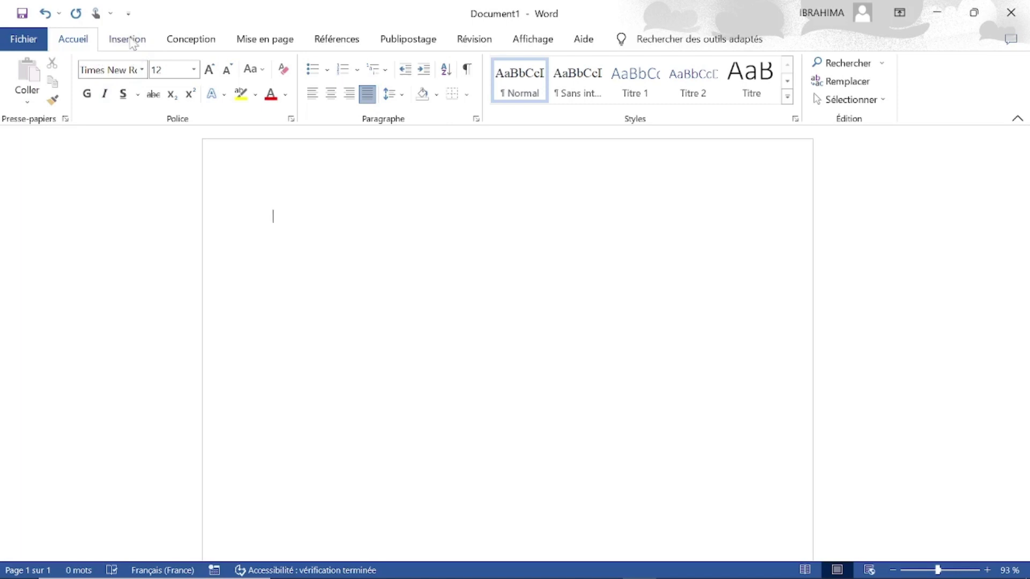
pyautogui.click(132, 41)
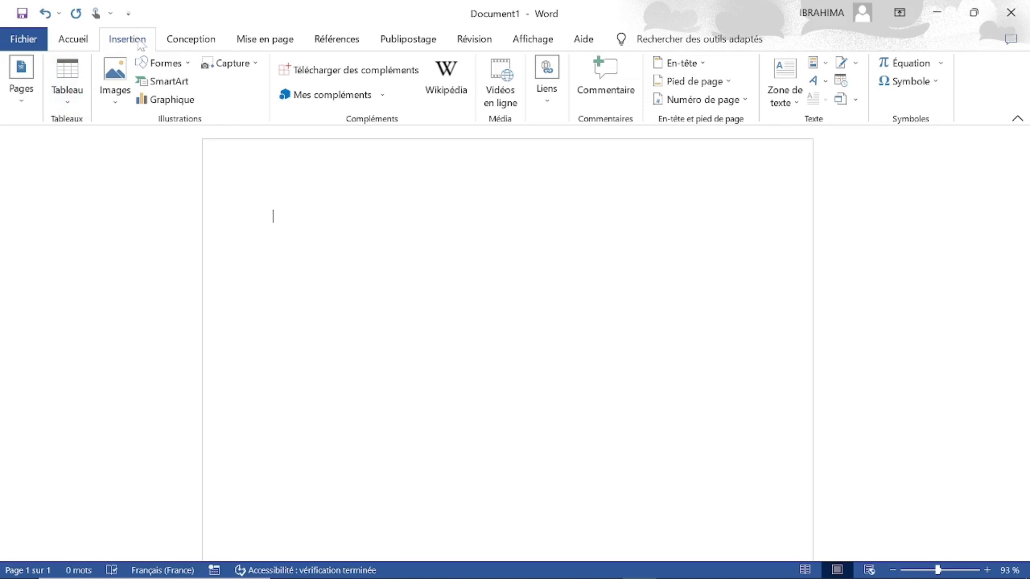
pyautogui.click(77, 46)
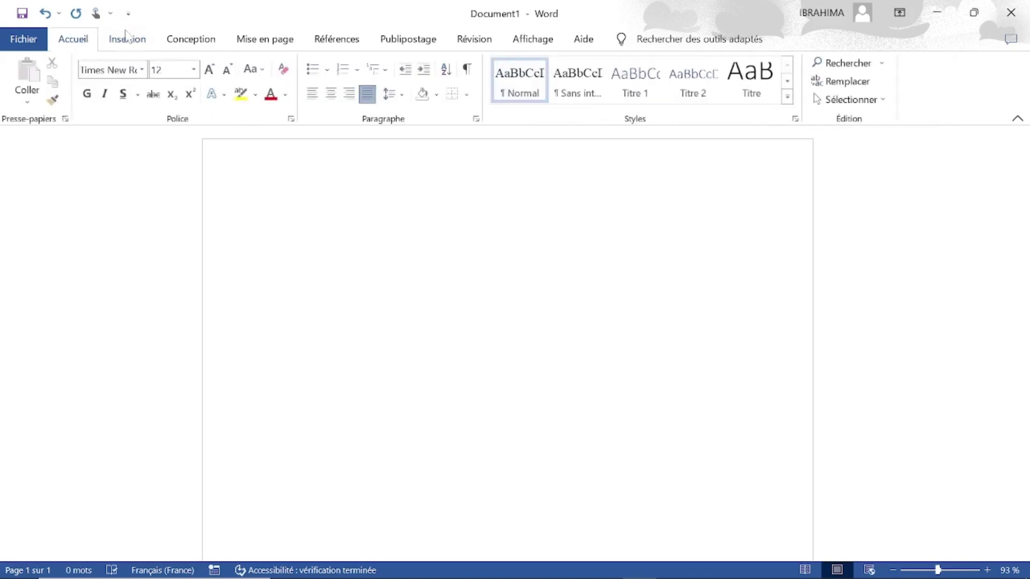
pyautogui.click(136, 39)
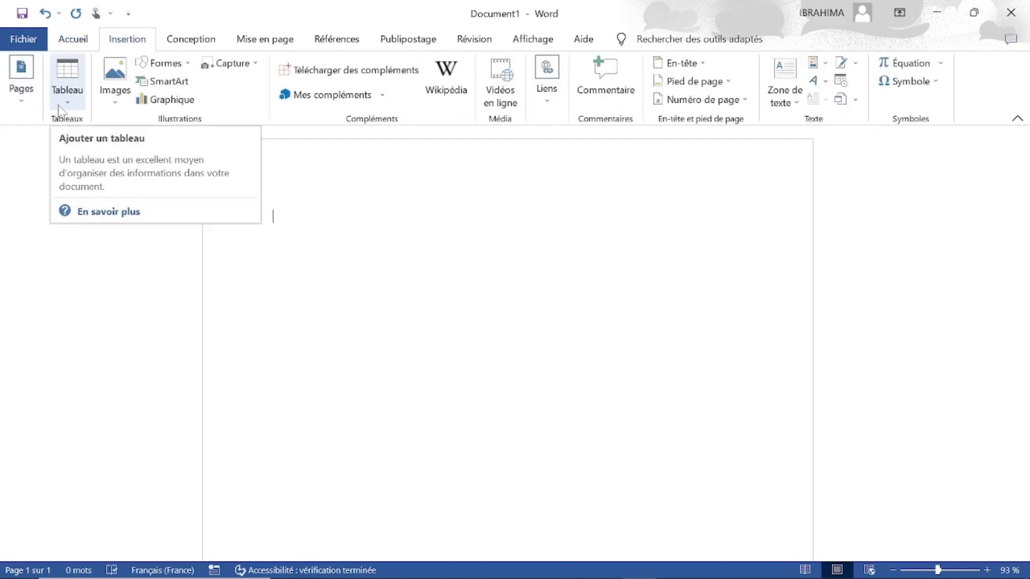
# Step: Insert an empty table of 3 columns and 5 rows through Insérer un tableau
pyautogui.click(64, 91)
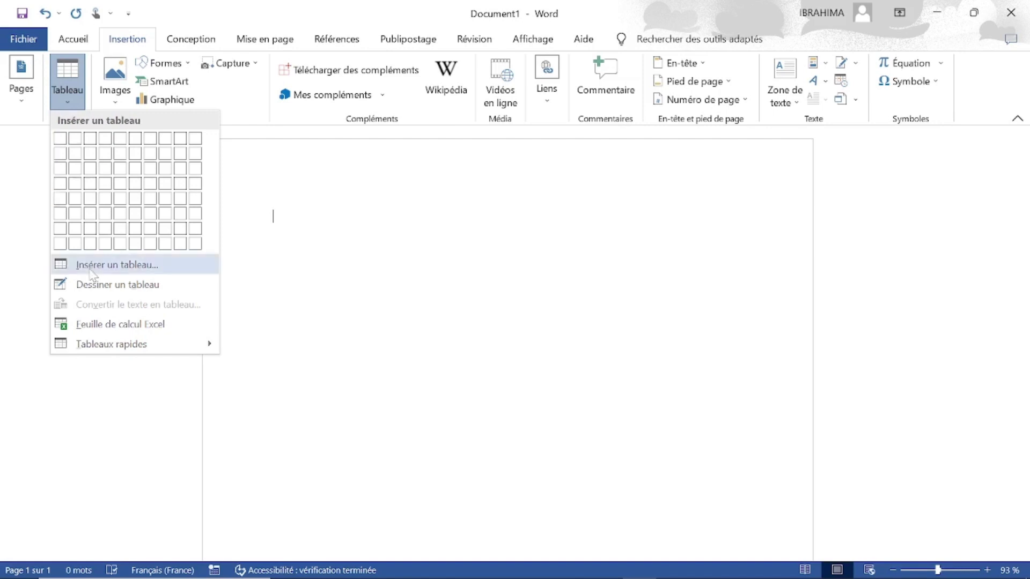
pyautogui.click(121, 270)
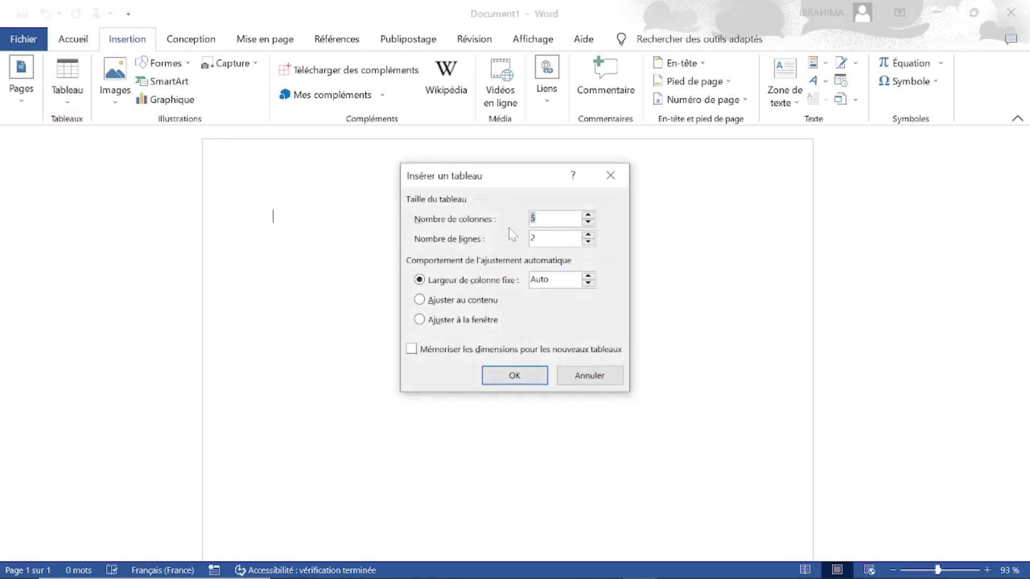
pyautogui.write('5')
pyautogui.press('BackSpace')
pyautogui.write('3')
pyautogui.press('BackSpace')
pyautogui.write('5')
pyautogui.click(515, 377)
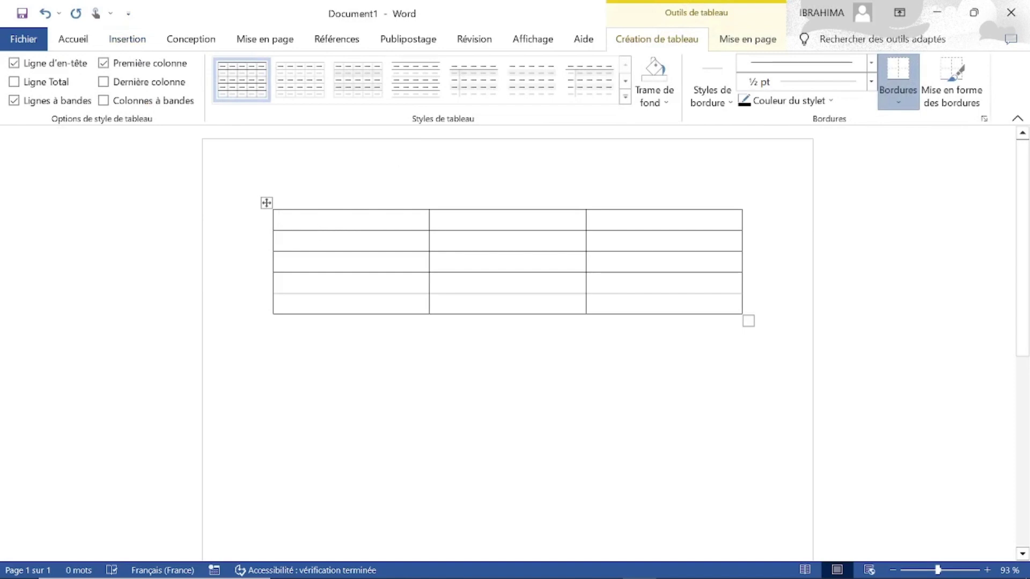
# Step: Drag the table by its move handle higher and further to the right
pyautogui.click(142, 41)
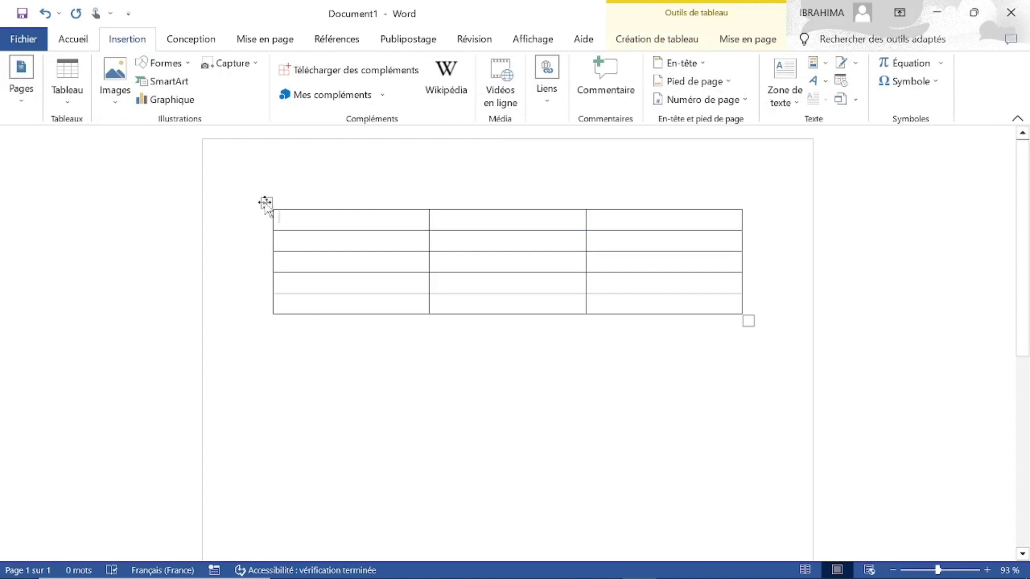
pyautogui.click(264, 203)
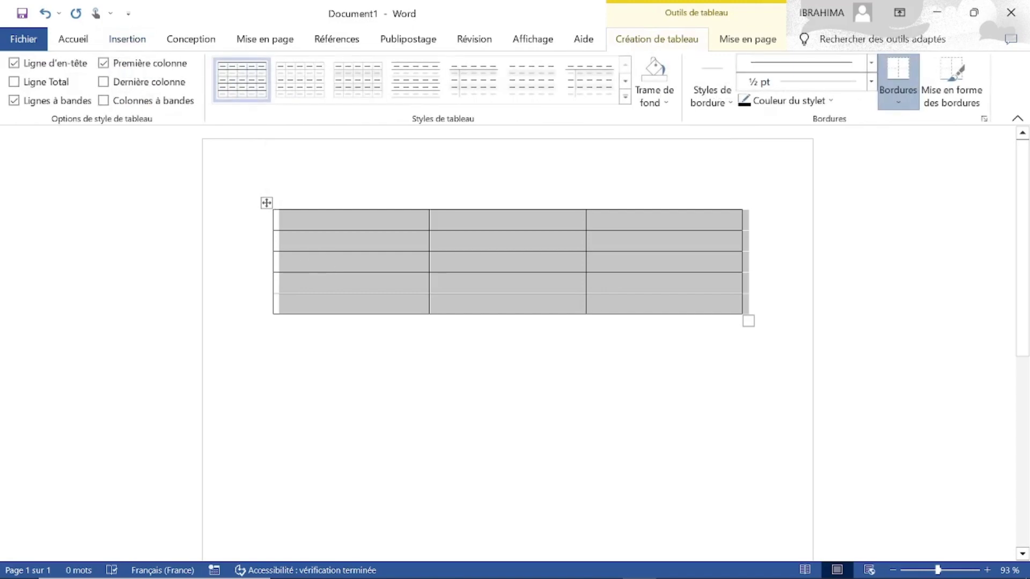
pyautogui.click(267, 202)
pyautogui.moveTo(267, 203)
pyautogui.mouseDown()
pyautogui.moveTo(328, 302)
pyautogui.moveTo(218, 391)
pyautogui.moveTo(264, 375)
pyautogui.mouseUp()
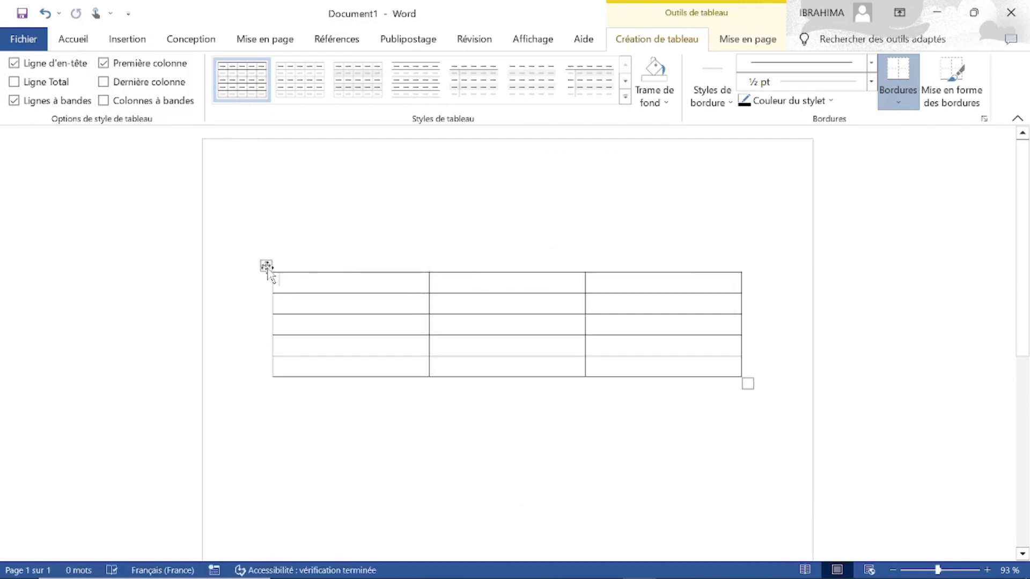
pyautogui.moveTo(267, 267); pyautogui.dragTo(257, 332)
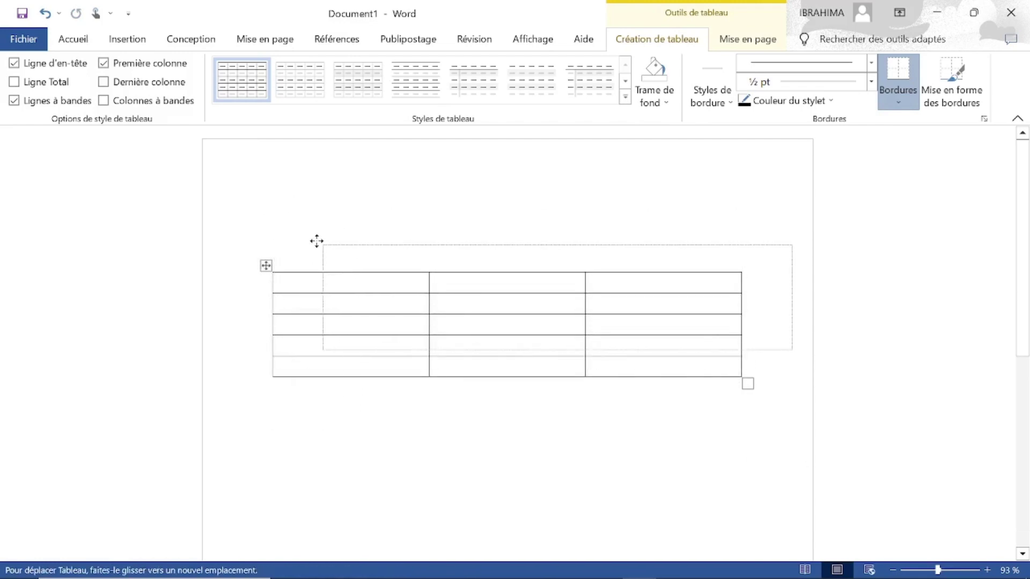
pyautogui.moveTo(257, 332); pyautogui.dragTo(316, 240)
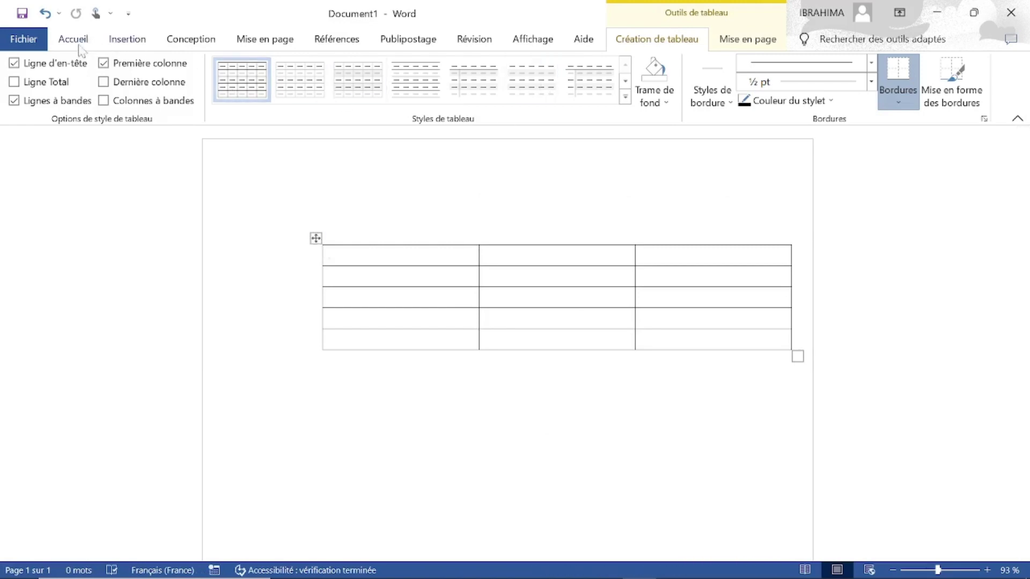
# Step: Delete the whole table with Supprimer le tableau
pyautogui.click(316, 238)
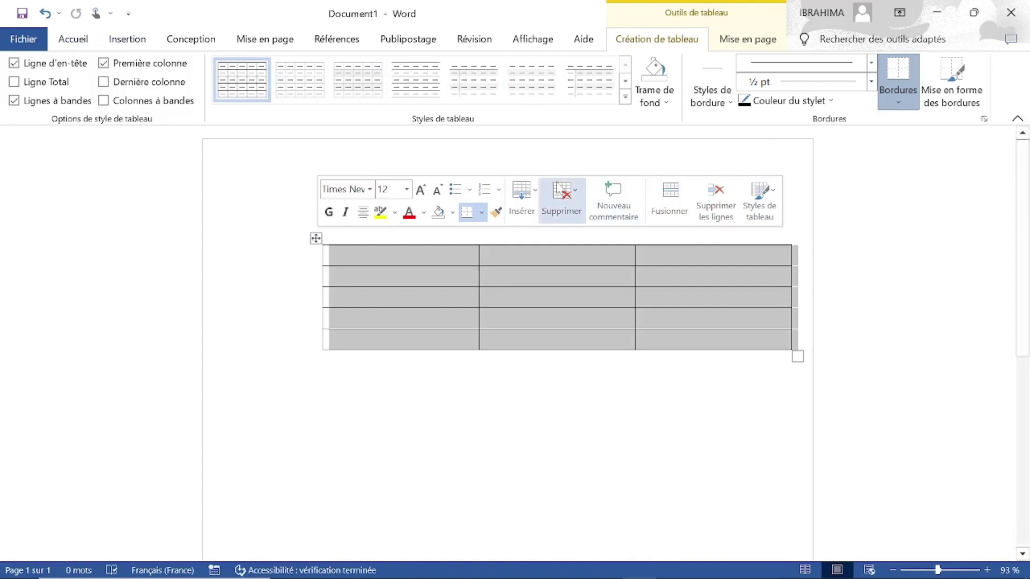
pyautogui.click(558, 204)
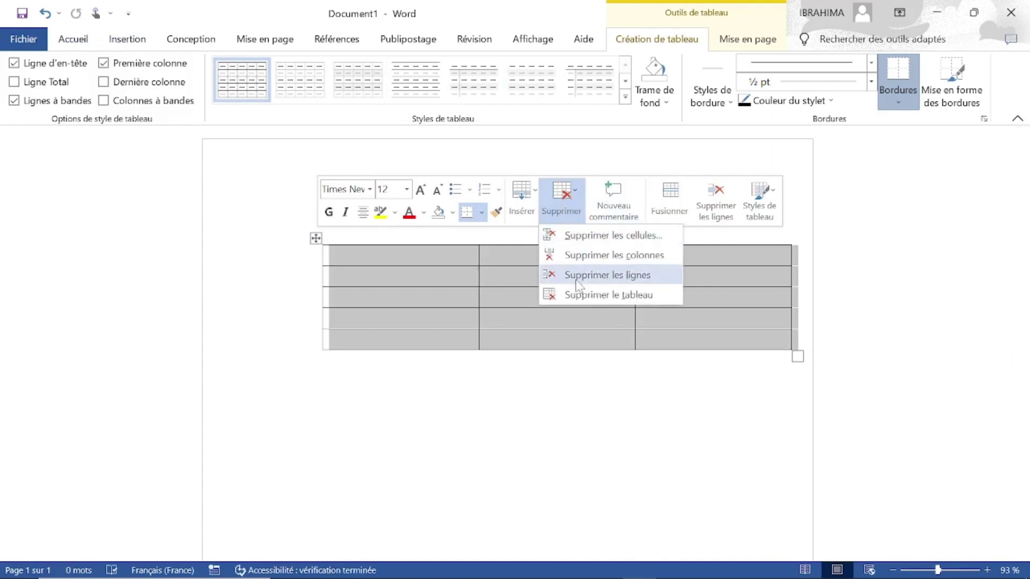
pyautogui.click(569, 301)
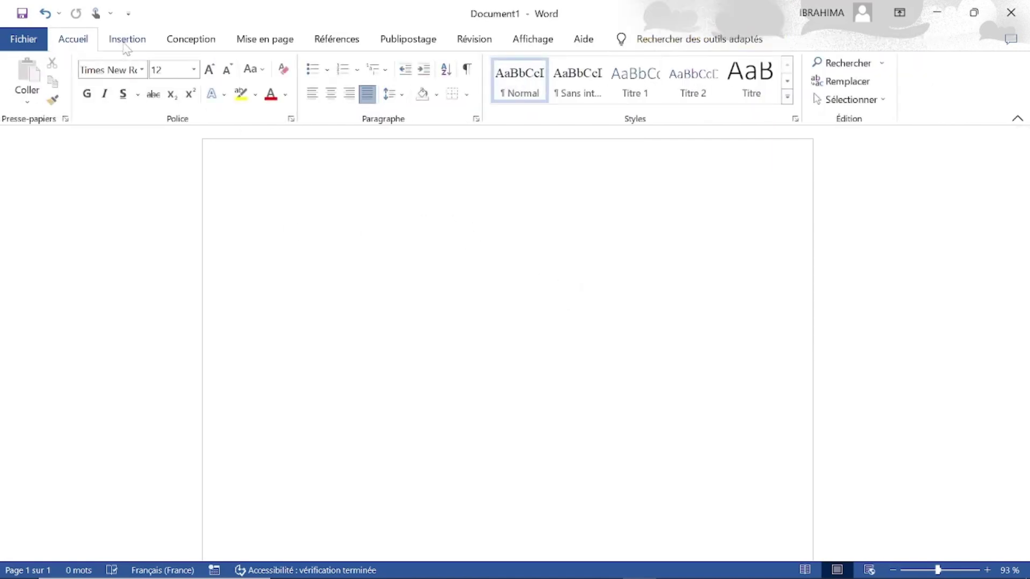
pyautogui.click(127, 43)
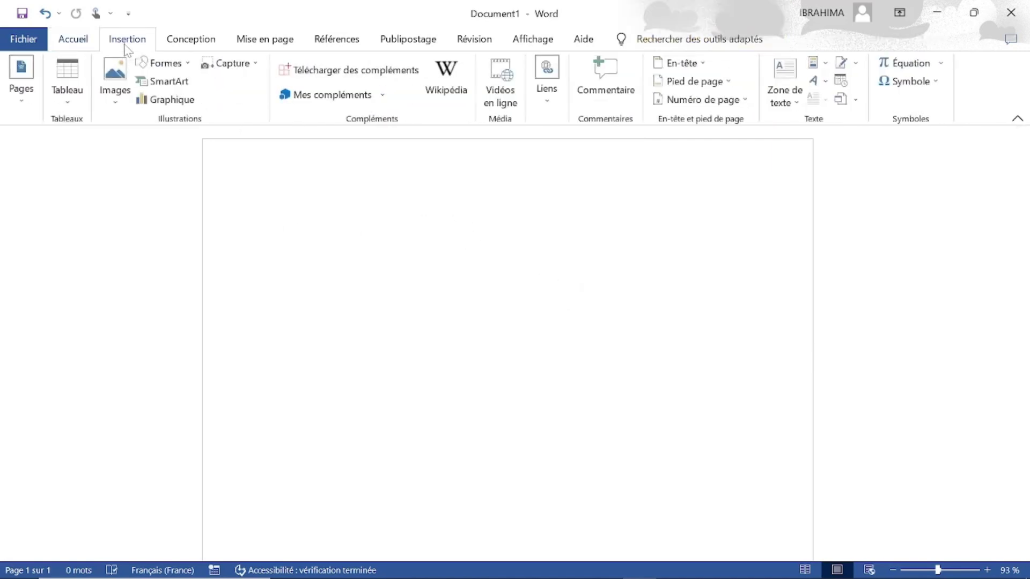
pyautogui.click(69, 105)
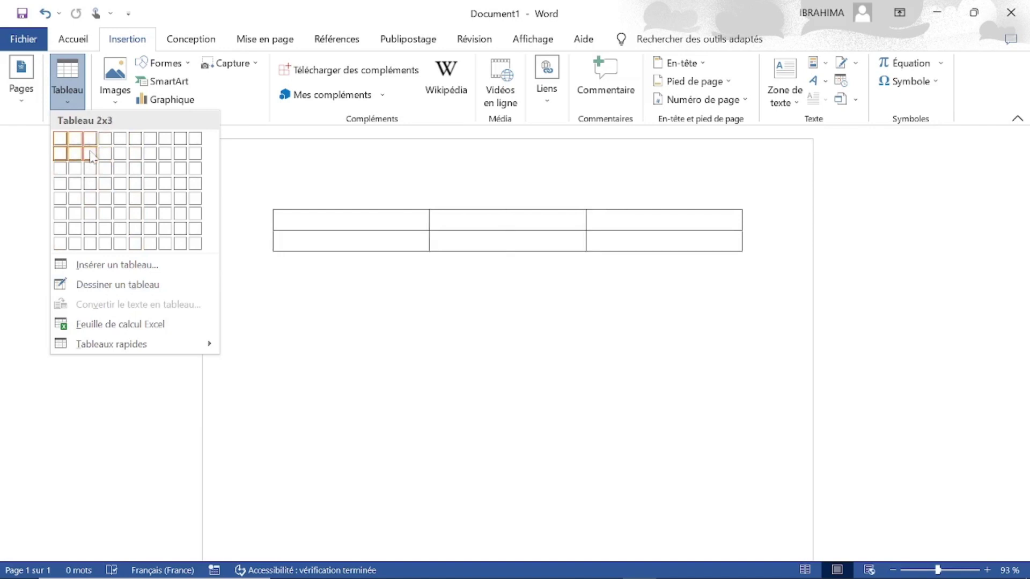
pyautogui.click(91, 155)
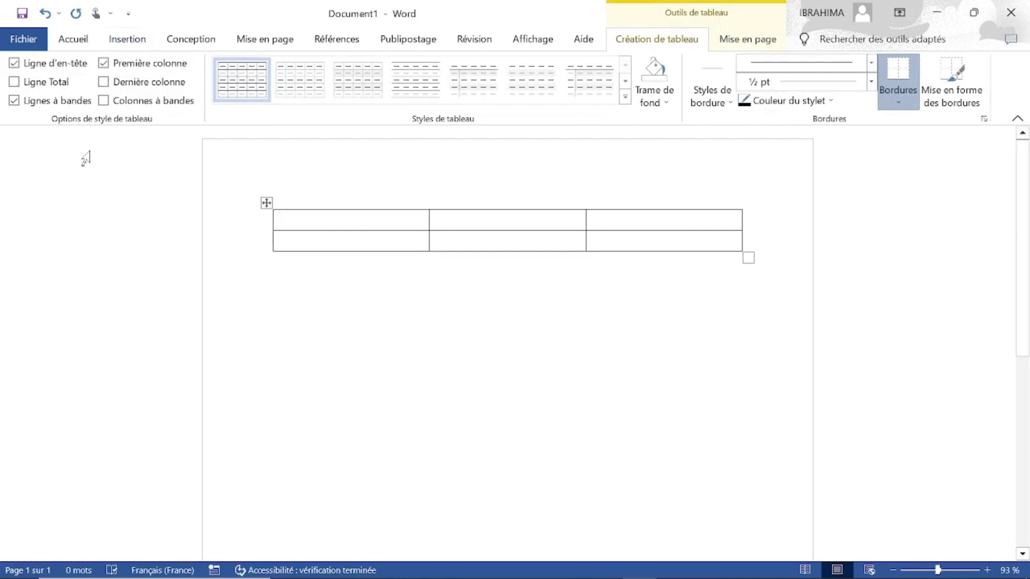
pyautogui.click(268, 202)
pyautogui.click(524, 163)
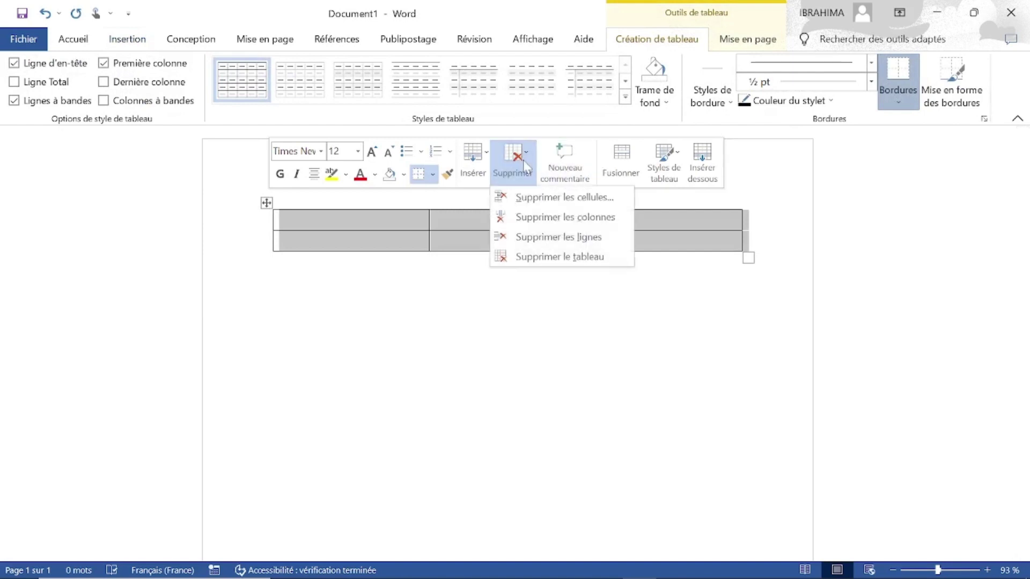
pyautogui.click(523, 262)
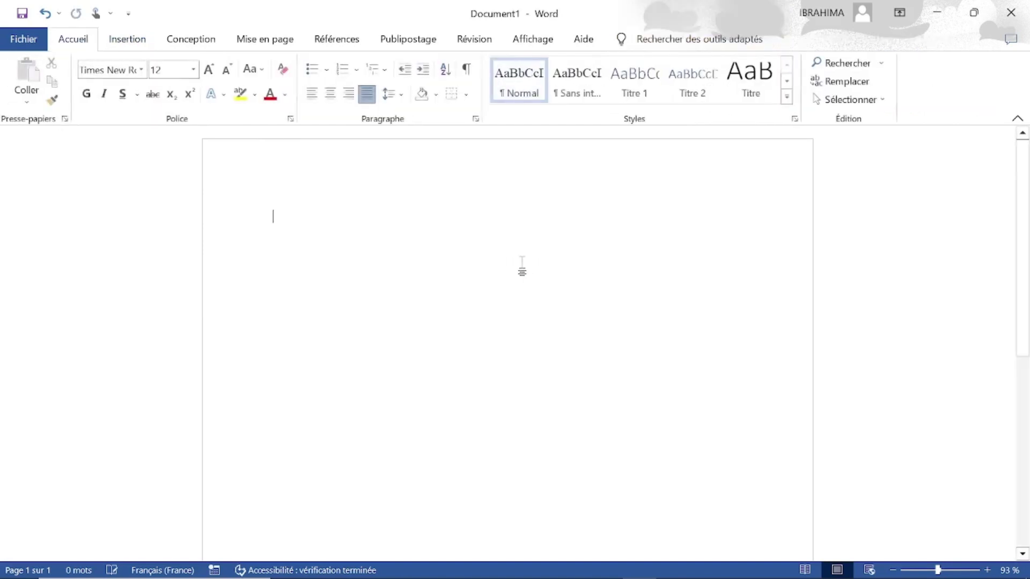
# Step: Close the Insérer un tableau dialog without inserting, then reopen the Tableau choices
pyautogui.click(127, 39)
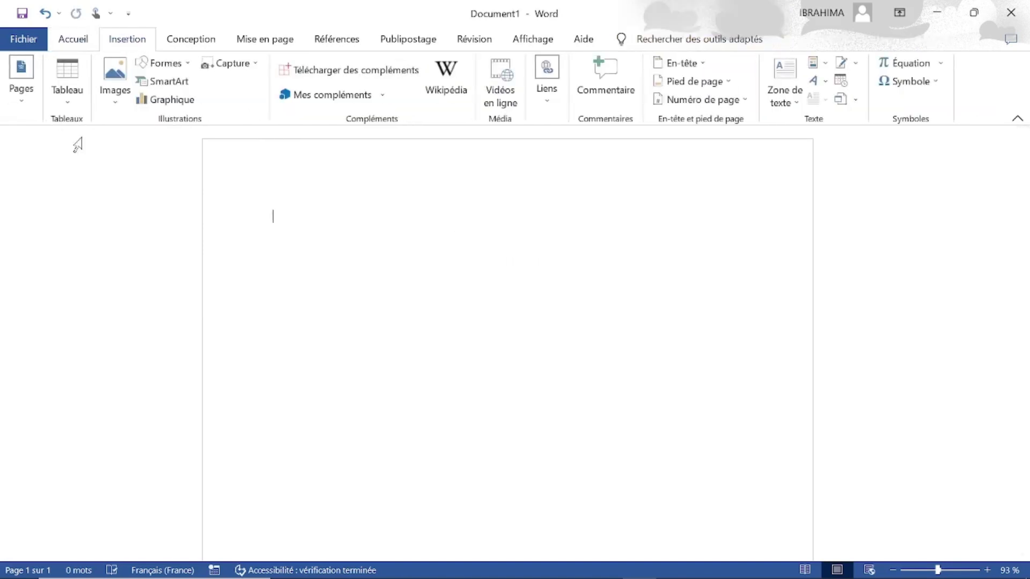
pyautogui.click(67, 80)
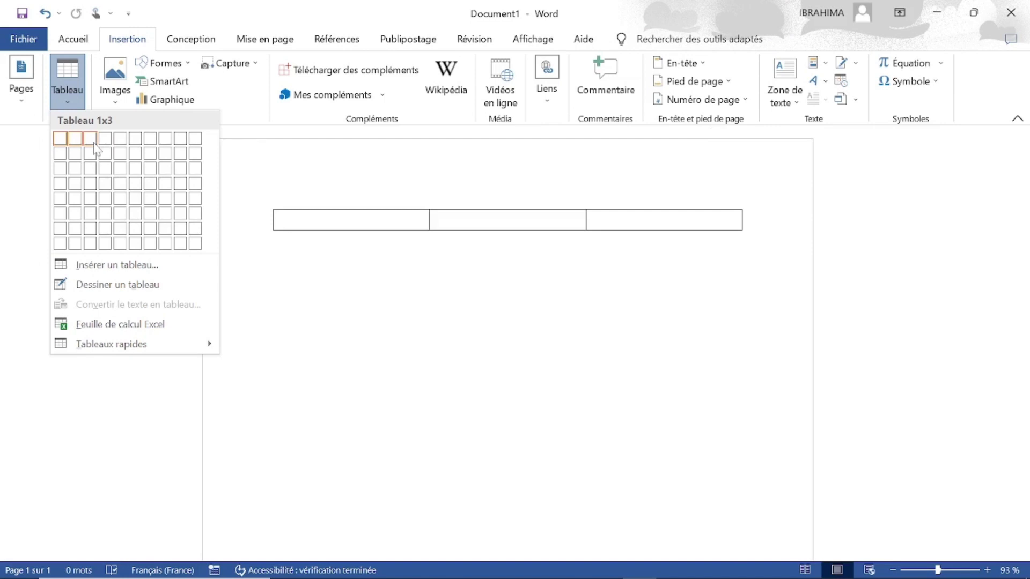
pyautogui.click(102, 271)
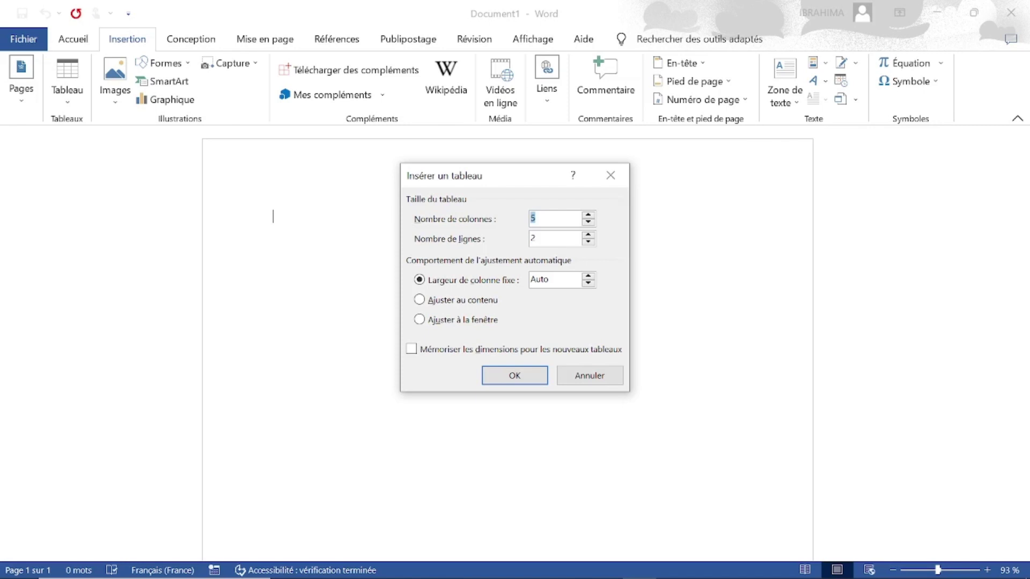
pyautogui.click(610, 176)
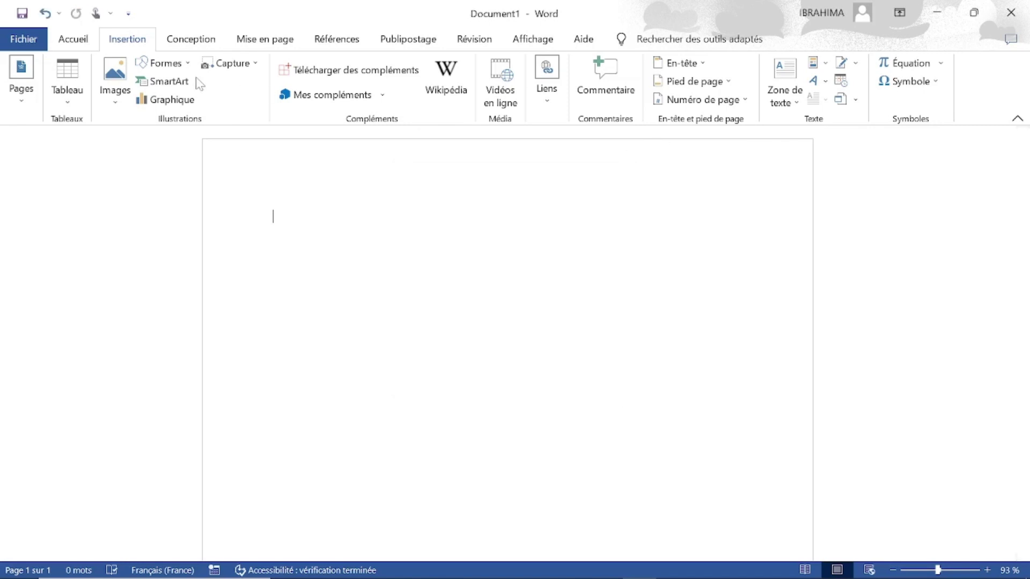
pyautogui.click(67, 97)
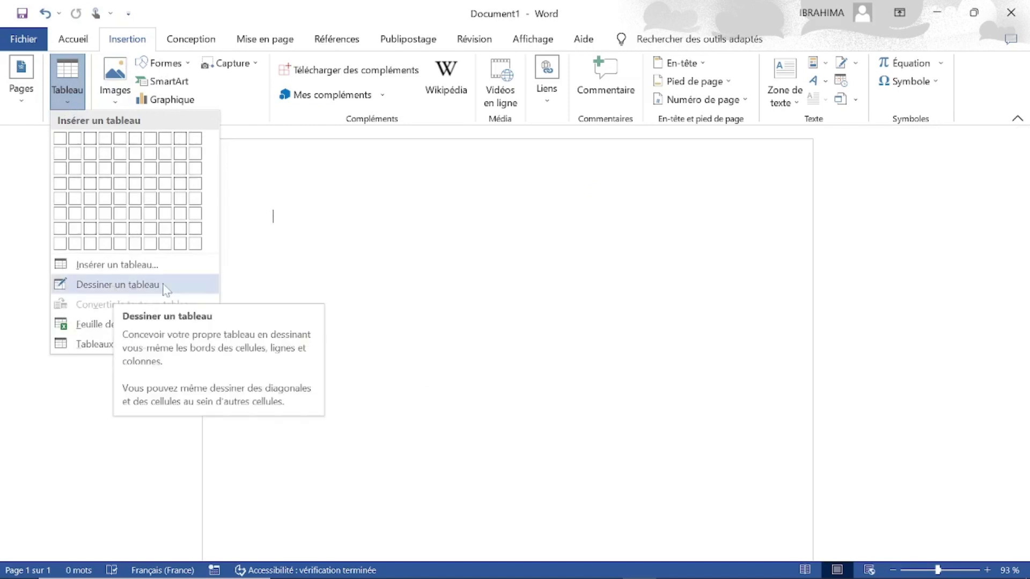
# Step: Draw a table's outer rectangle by hand and split off a narrow first column
pyautogui.click(123, 287)
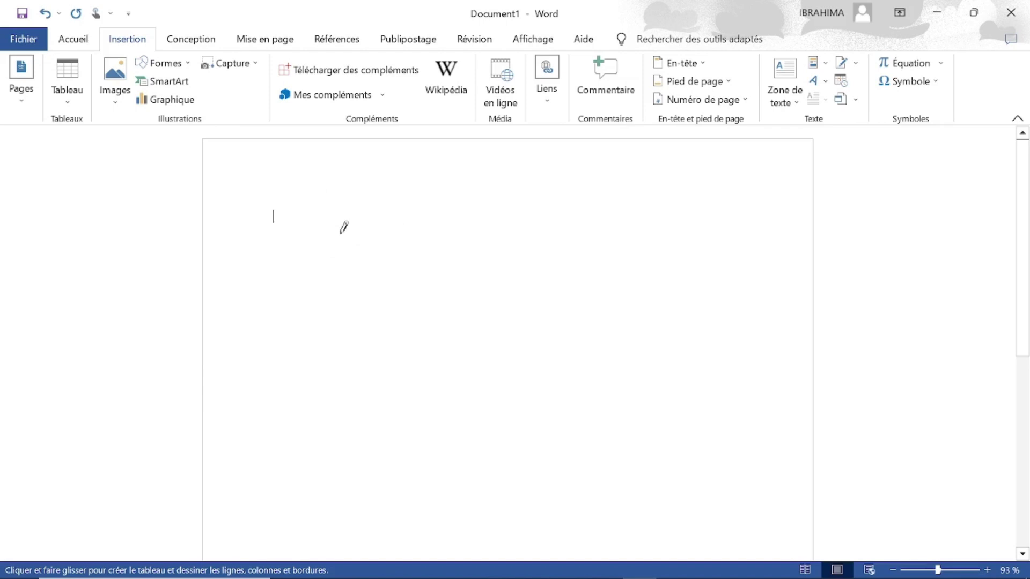
pyautogui.moveTo(339, 233)
pyautogui.mouseDown()
pyautogui.moveTo(736, 384)
pyautogui.moveTo(780, 377)
pyautogui.mouseUp()
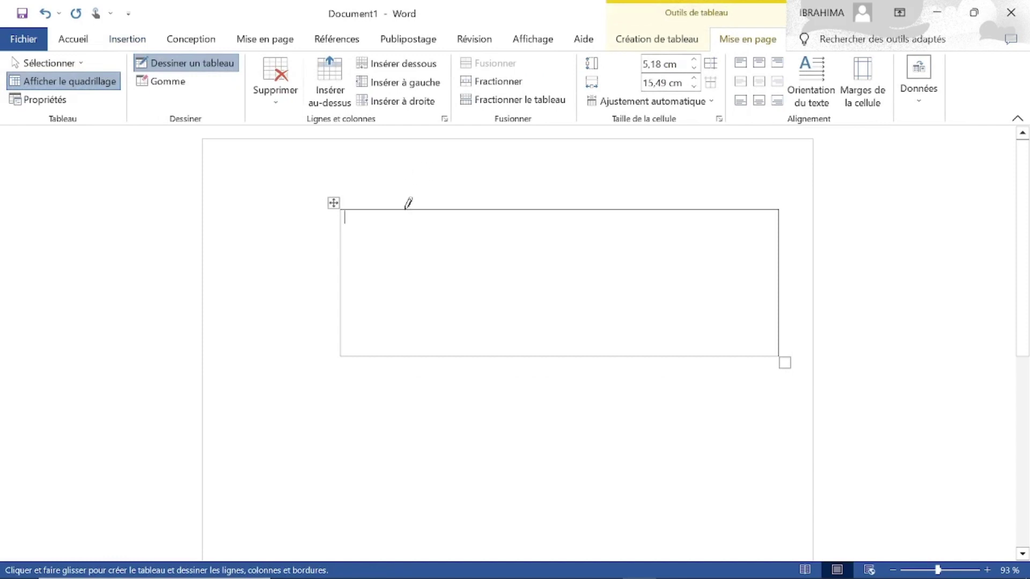
pyautogui.moveTo(409, 202); pyautogui.dragTo(407, 337)
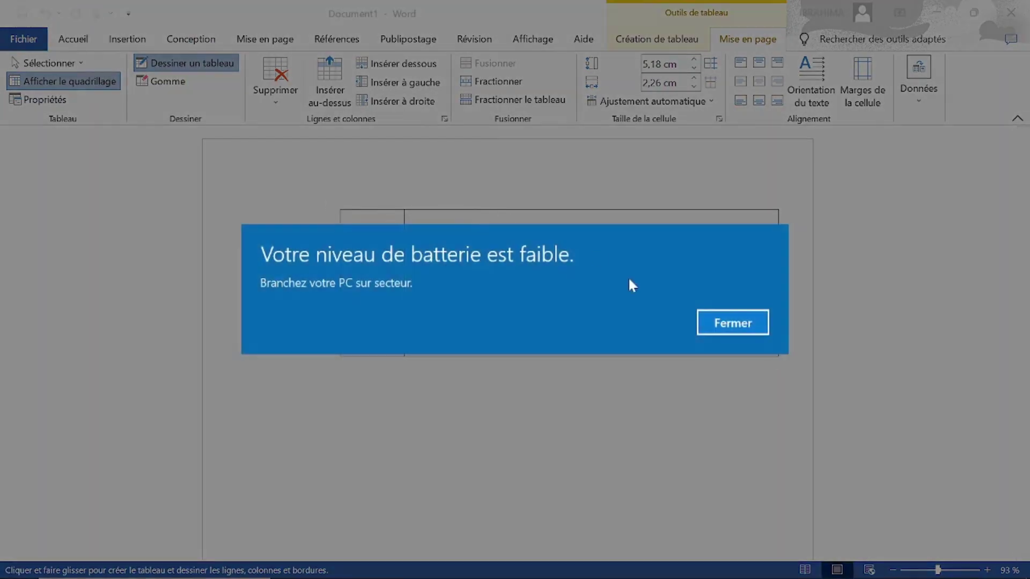
pyautogui.click(726, 322)
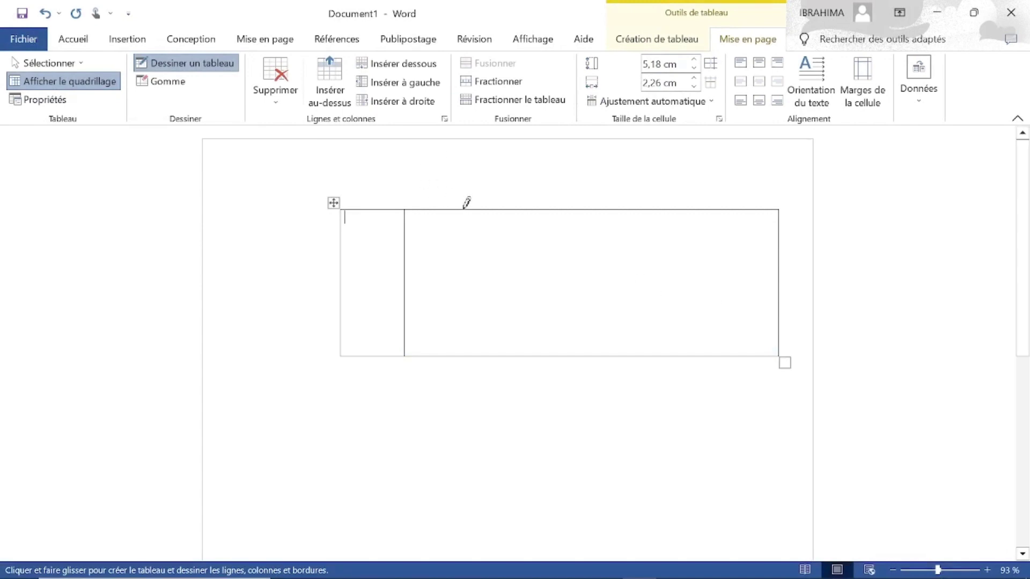
# Step: Draw more vertical dividers until the hand-drawn table has 7 columns
pyautogui.moveTo(465, 208); pyautogui.dragTo(468, 327)
pyautogui.moveTo(532, 210); pyautogui.dragTo(541, 346)
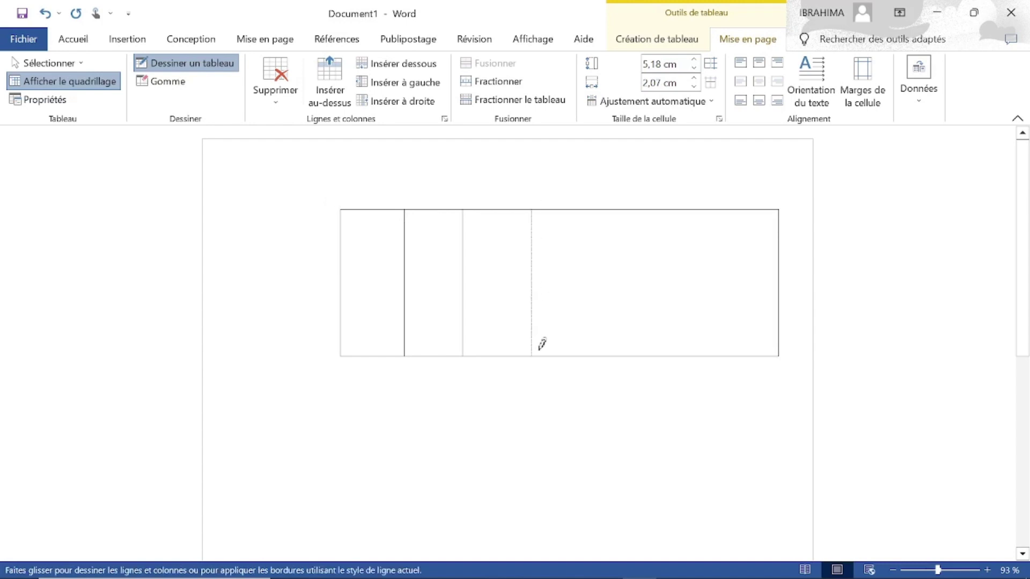
pyautogui.moveTo(610, 232); pyautogui.dragTo(622, 349)
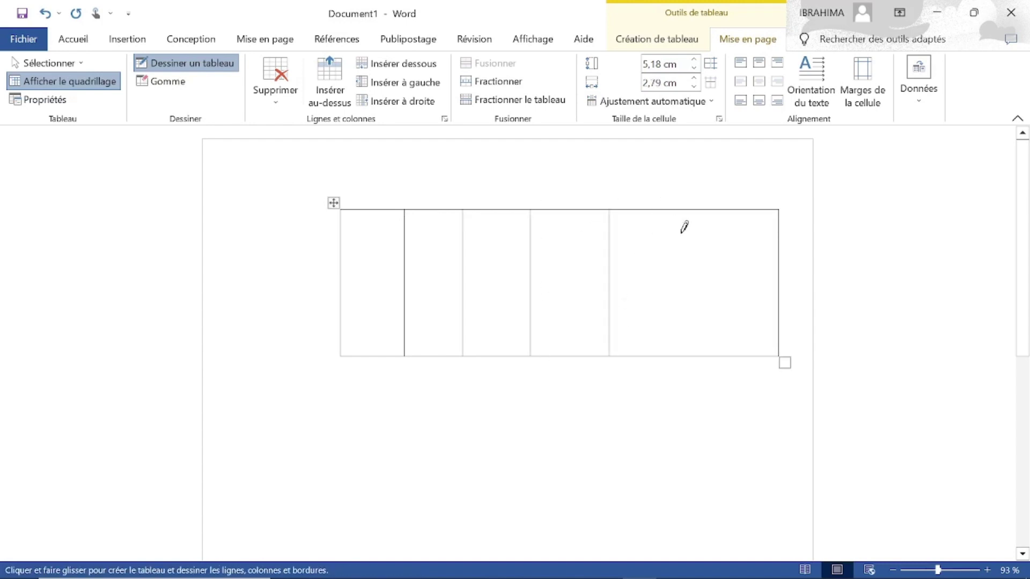
pyautogui.moveTo(681, 233); pyautogui.dragTo(693, 370)
pyautogui.moveTo(677, 224); pyautogui.dragTo(675, 316)
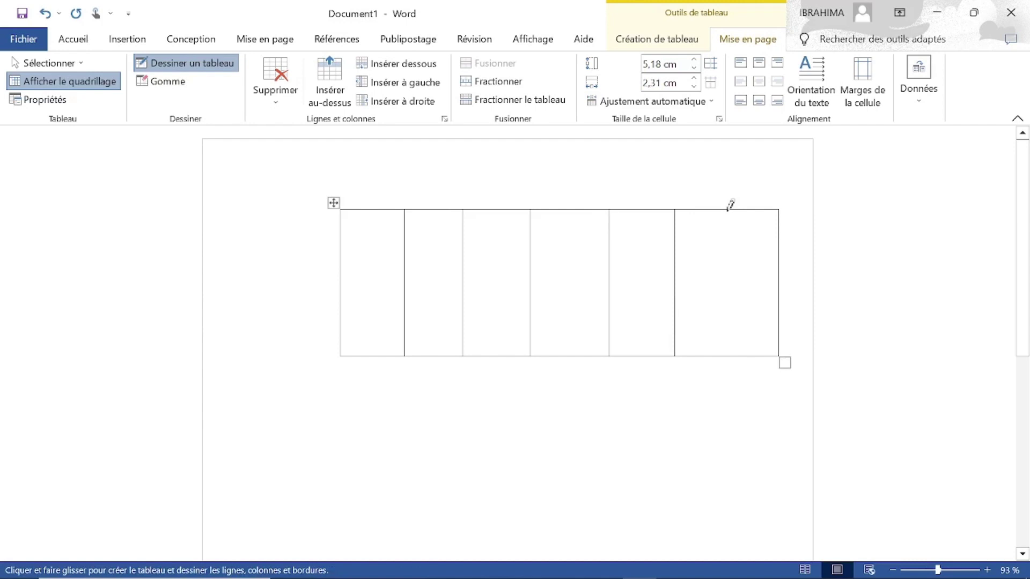
pyautogui.moveTo(728, 210); pyautogui.dragTo(730, 316)
# Step: Draw three horizontal borders to make four rows, then turn off Dessiner un tableau
pyautogui.moveTo(339, 248); pyautogui.dragTo(776, 243)
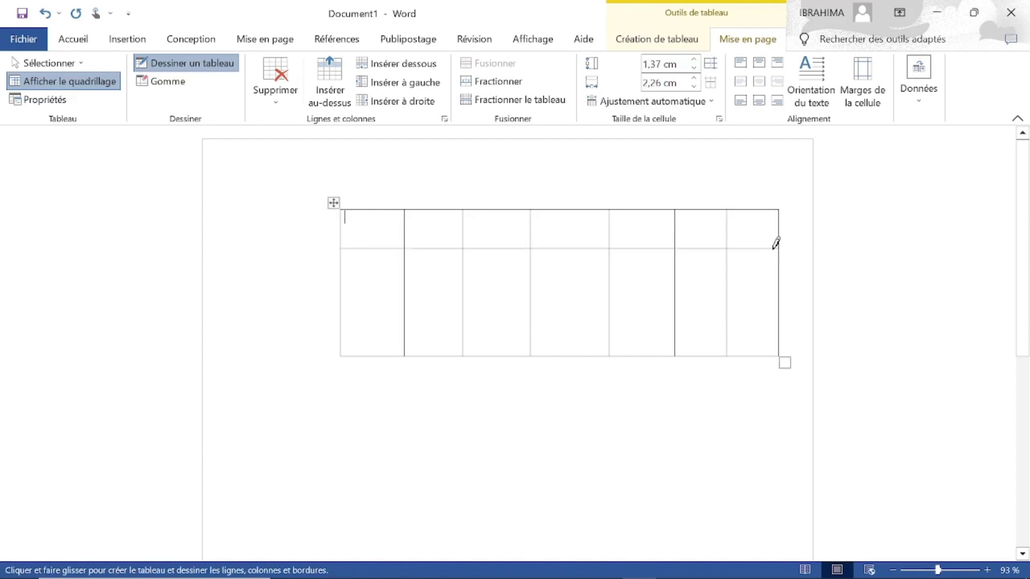
pyautogui.moveTo(341, 279); pyautogui.dragTo(753, 281)
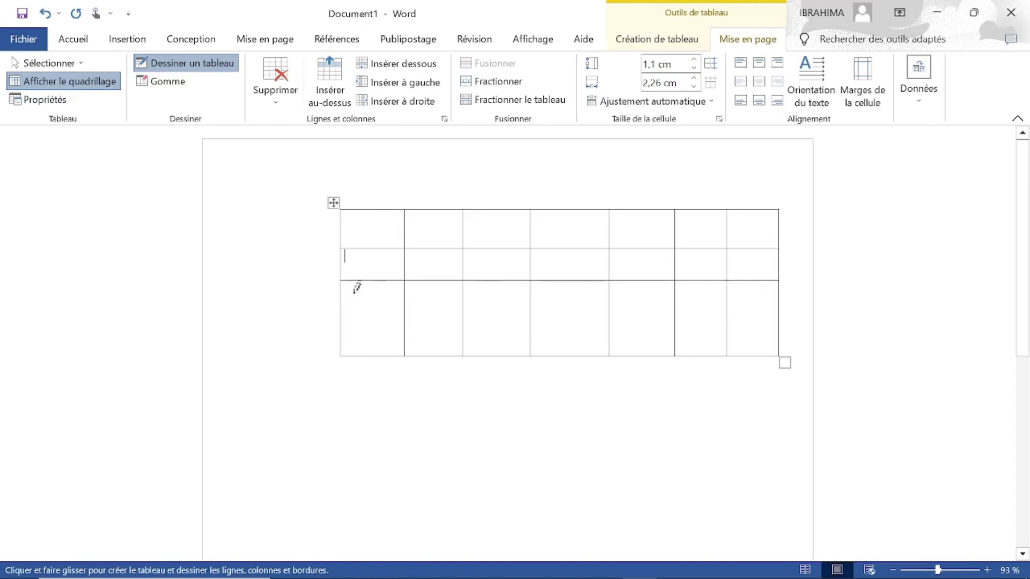
pyautogui.moveTo(342, 312); pyautogui.dragTo(773, 307)
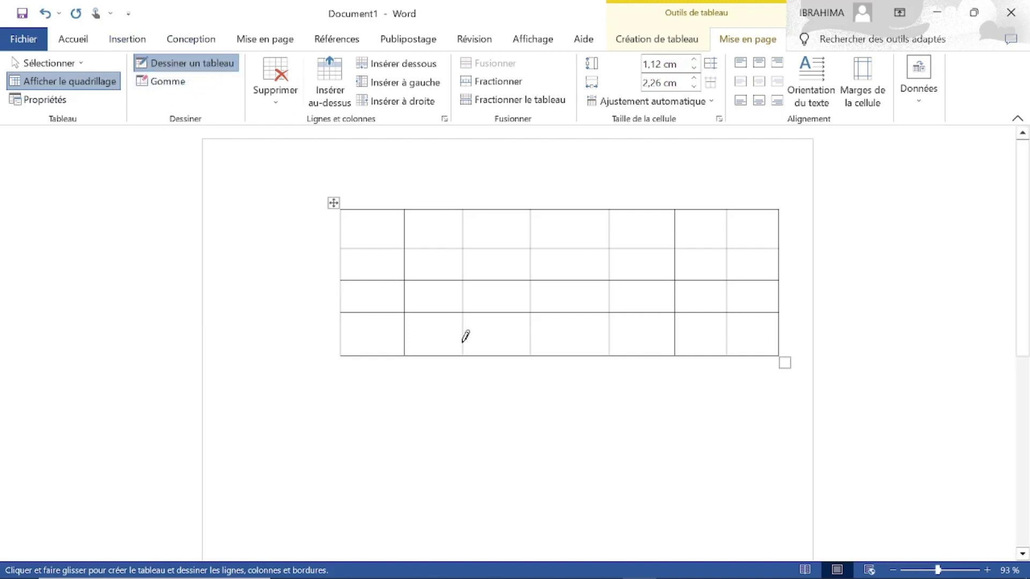
pyautogui.click(206, 67)
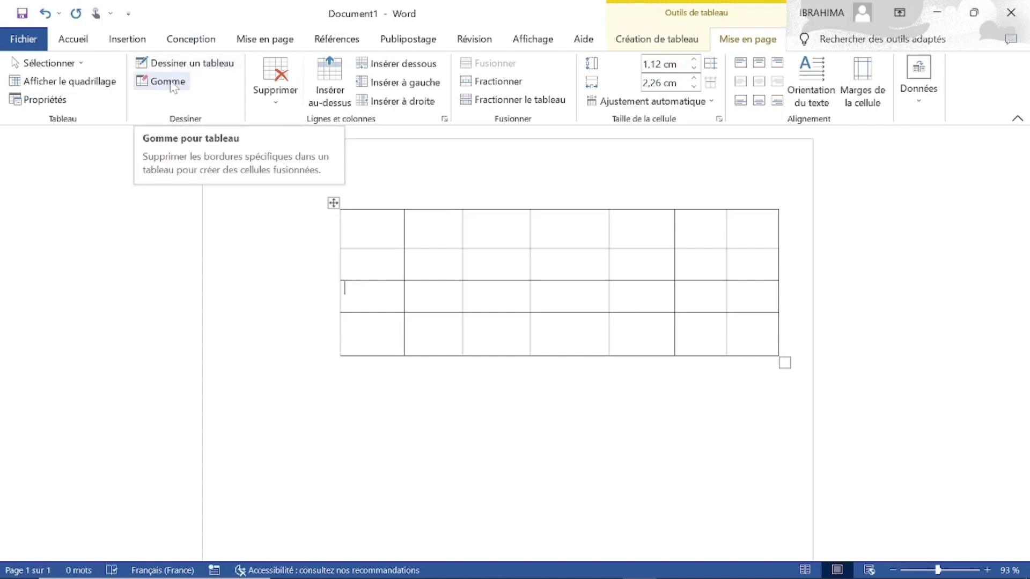
# Step: Erase three top-row vertical borders with Gomme, merging cell pairs, then turn Gomme off
pyautogui.click(171, 83)
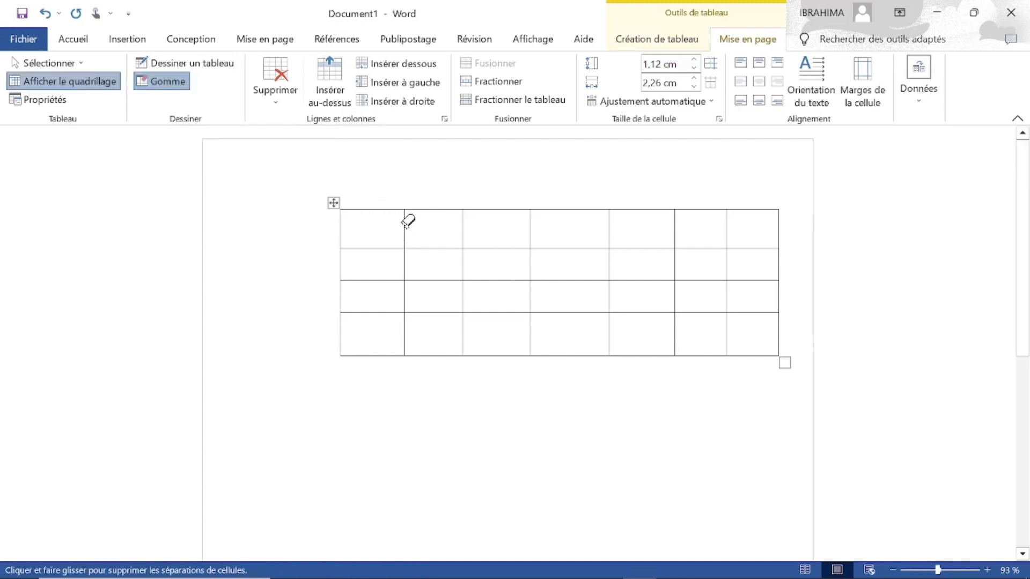
pyautogui.click(405, 224)
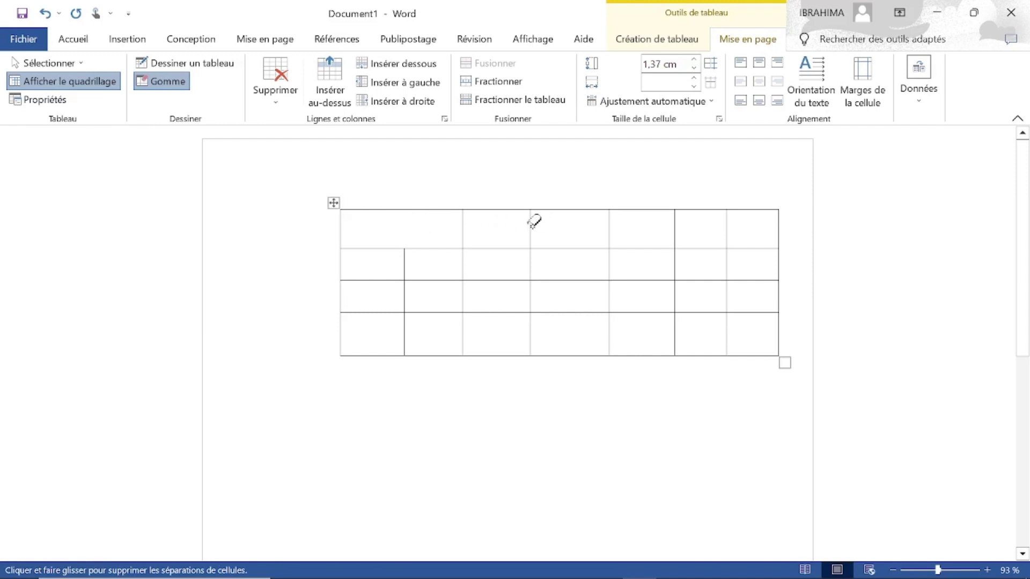
pyautogui.click(533, 221)
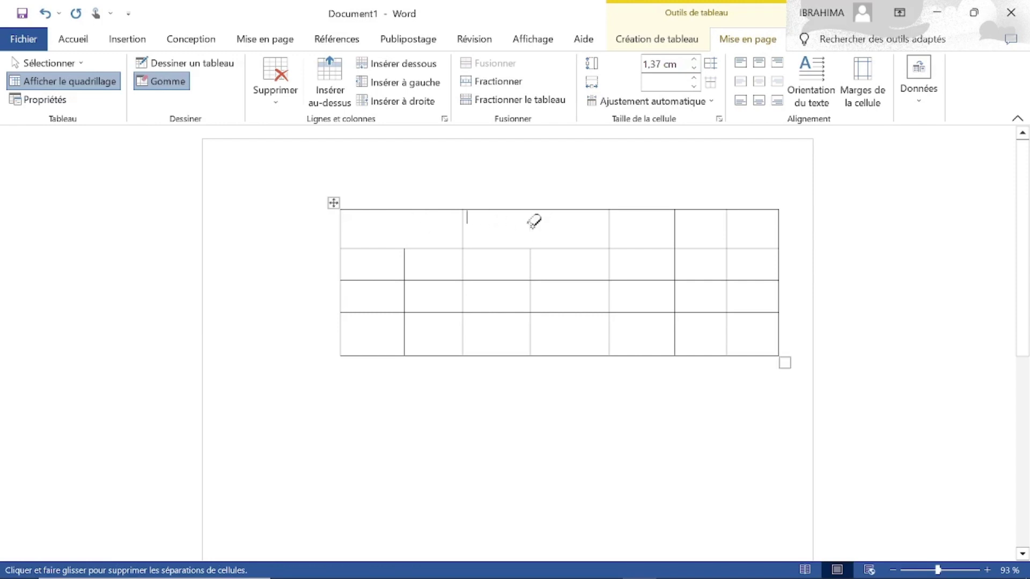
pyautogui.click(675, 224)
pyautogui.click(168, 86)
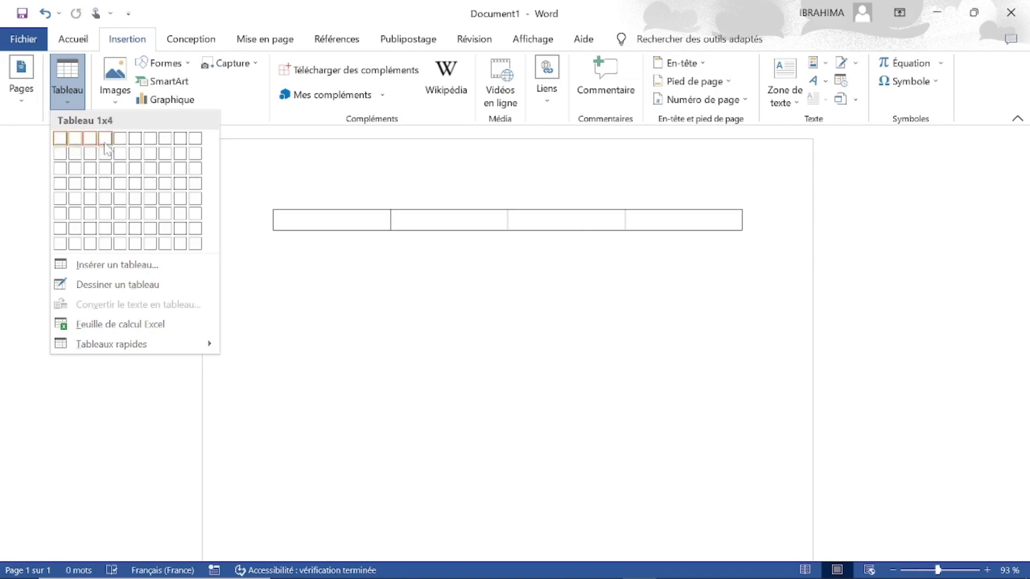
# Step: Insert a 4×4 table and type headers Nom, Prénom, Adresse and Niveau in row one
pyautogui.click(106, 183)
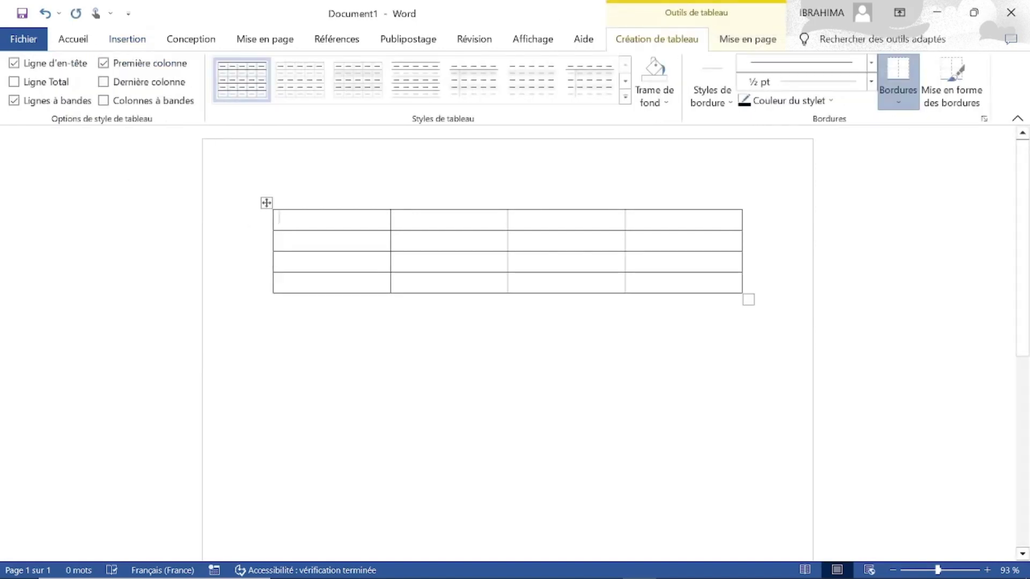
pyautogui.write('Nom')
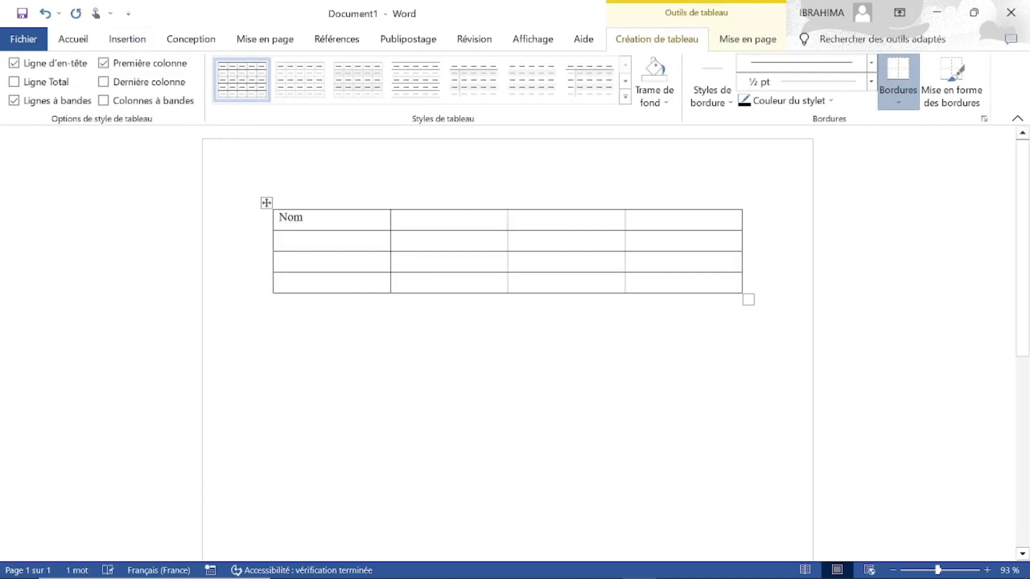
pyautogui.click(397, 218)
pyautogui.write('Prenon')
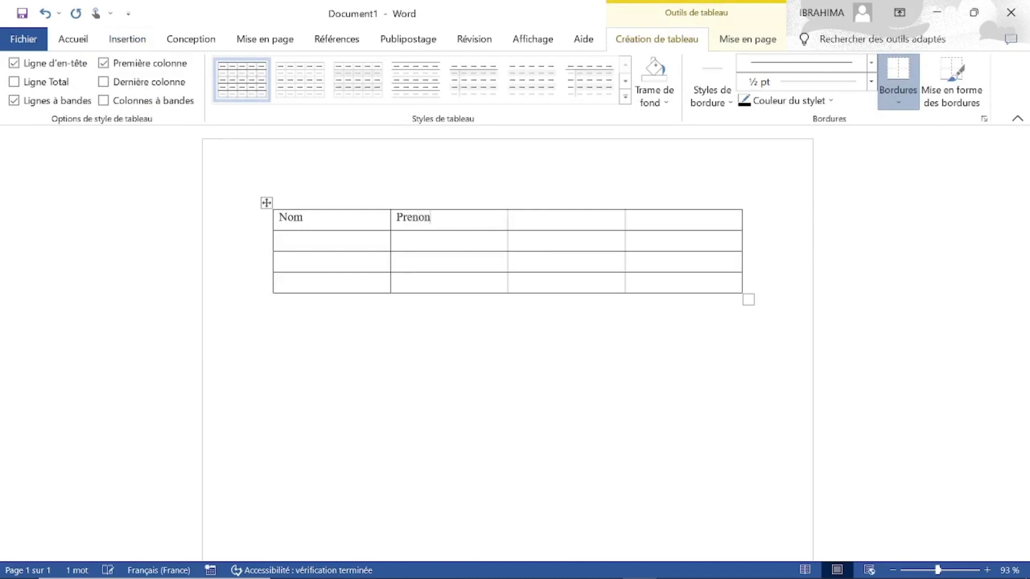
pyautogui.press('BackSpace')
pyautogui.write('m')
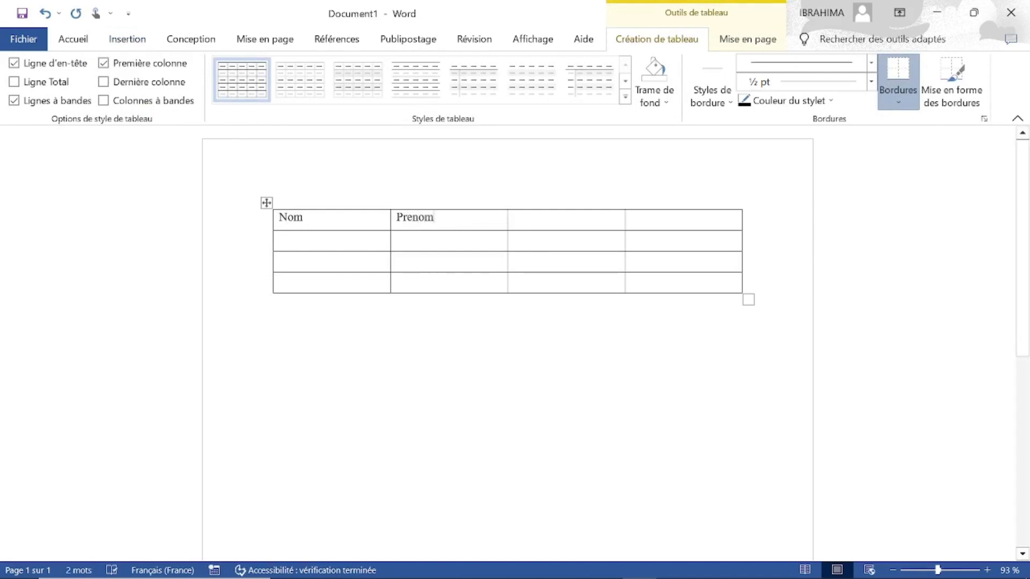
pyautogui.click(513, 217)
pyautogui.write('A')
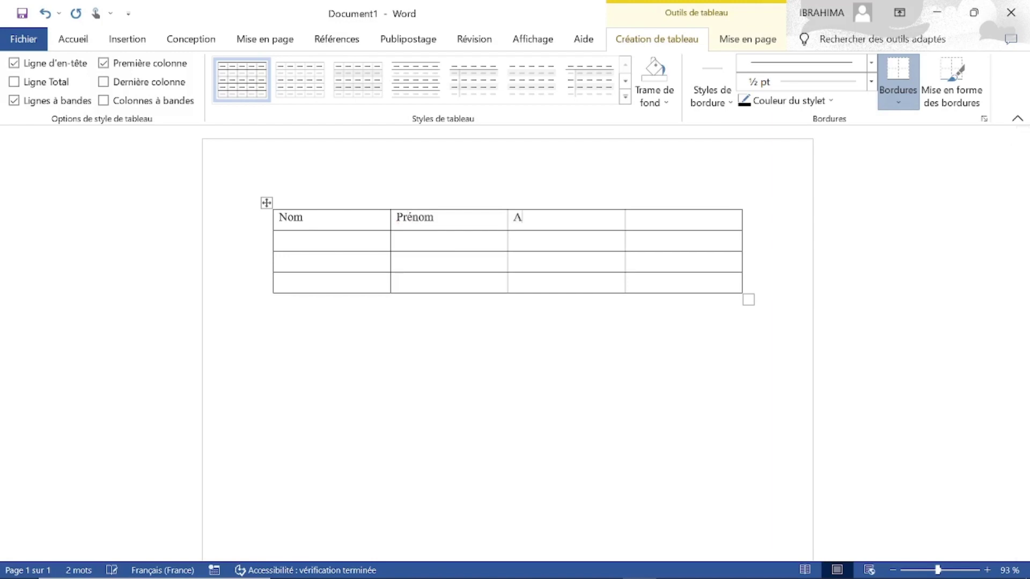
pyautogui.write('dresse')
pyautogui.press('Tab')
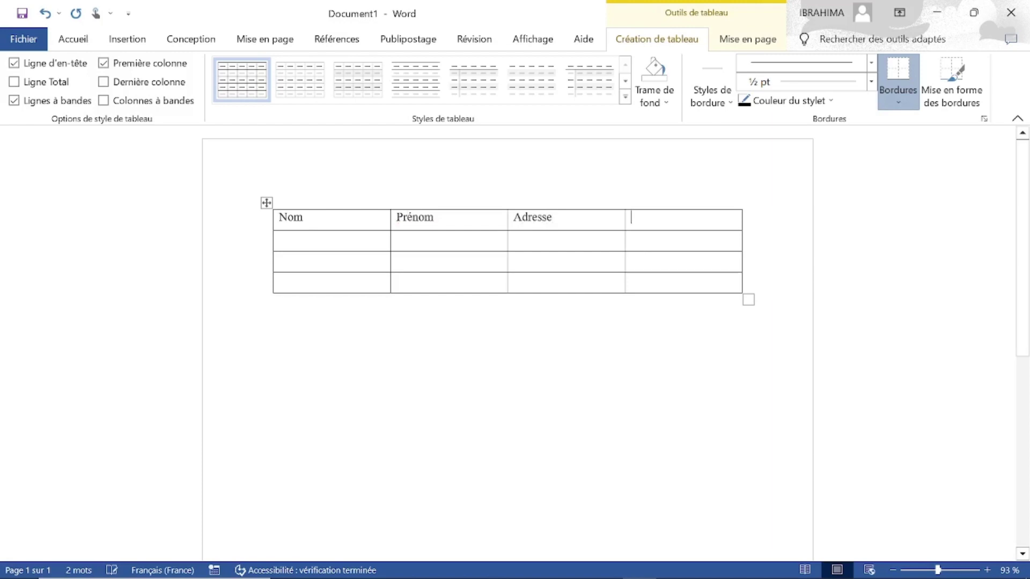
pyautogui.write('N')
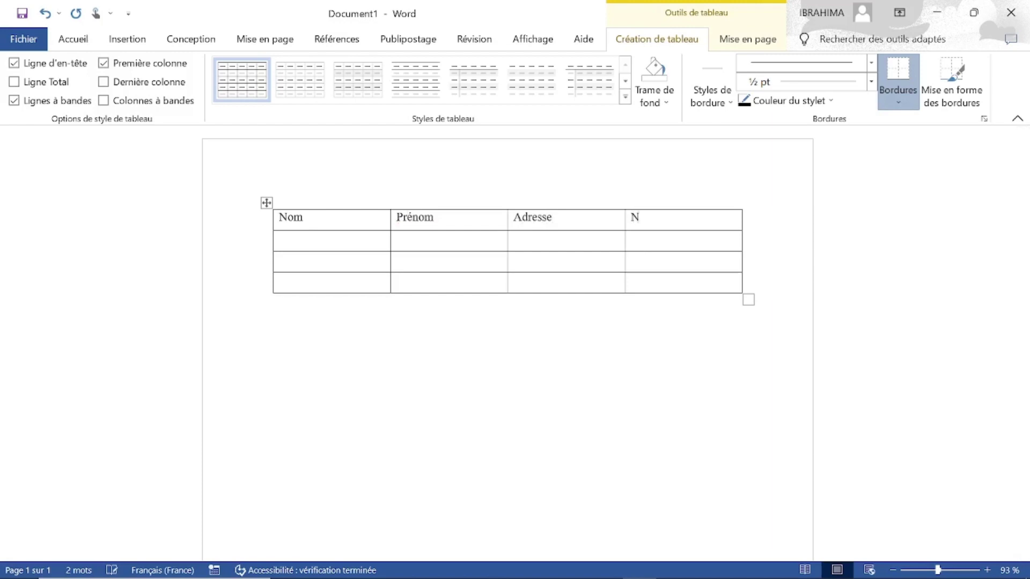
pyautogui.write('ivea')
pyautogui.write('u')
# Step: Drag the table slightly lower on the page by its move handle
pyautogui.click(745, 42)
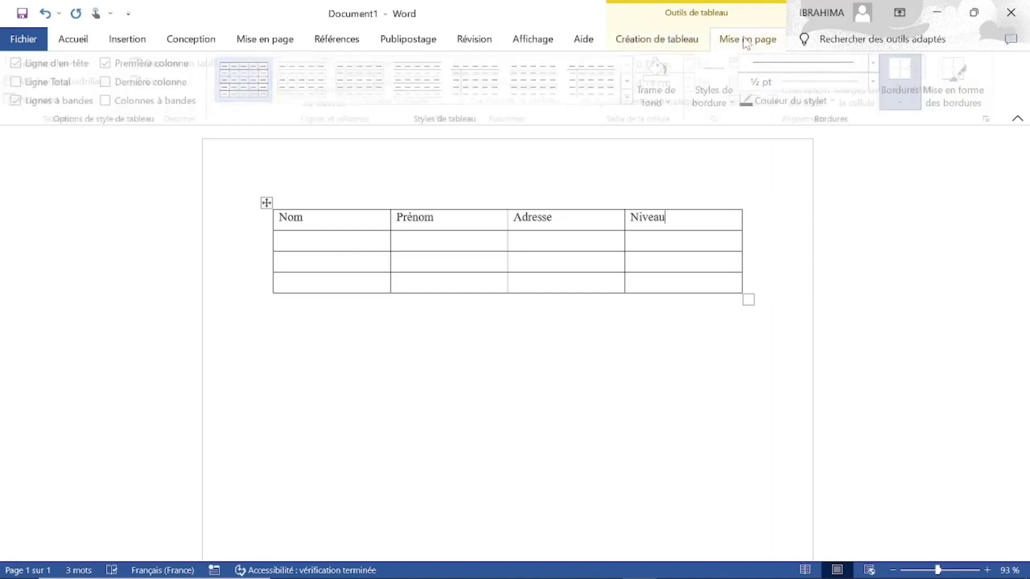
pyautogui.click(673, 42)
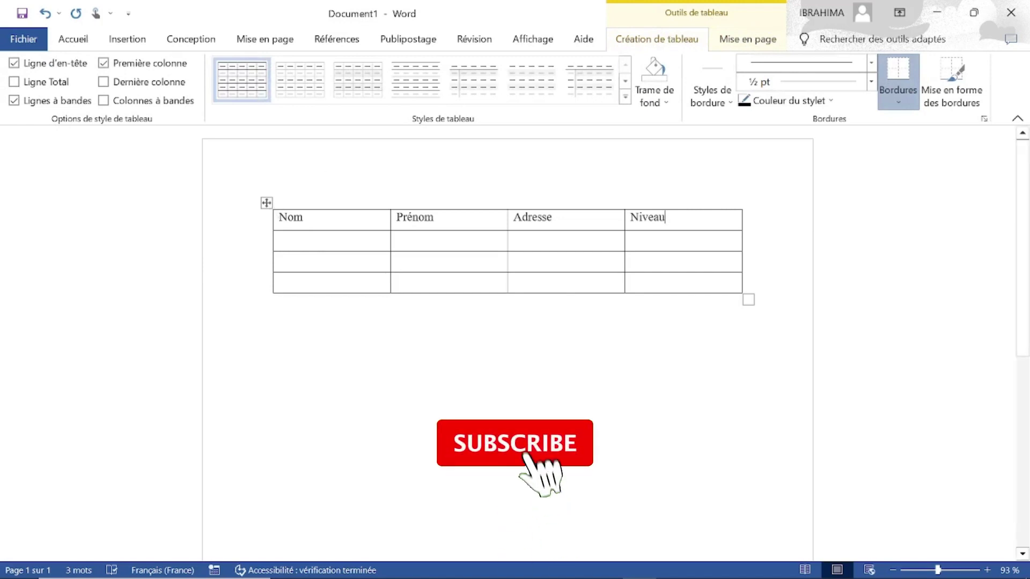
pyautogui.click(267, 203)
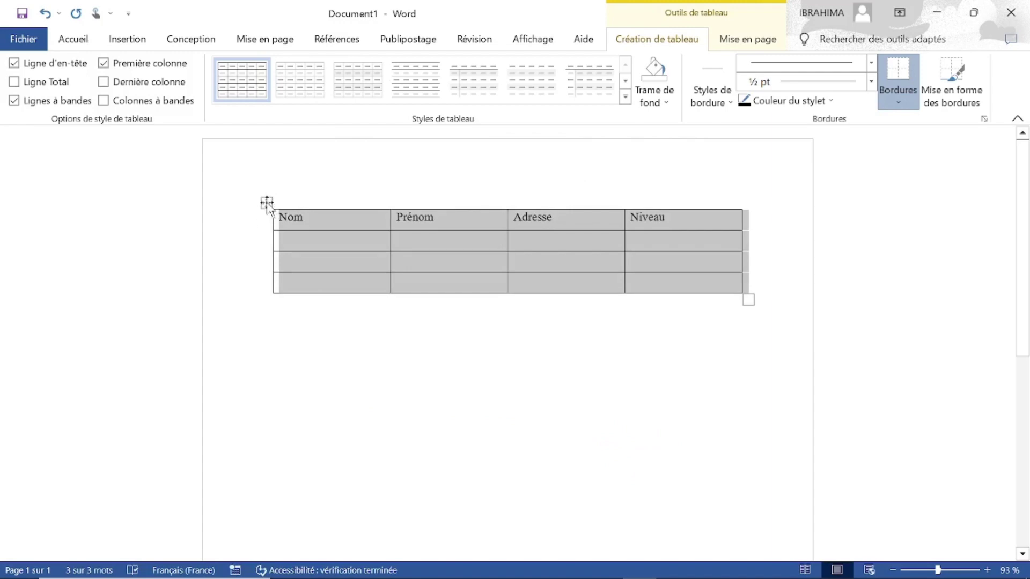
pyautogui.moveTo(266, 202); pyautogui.dragTo(258, 300)
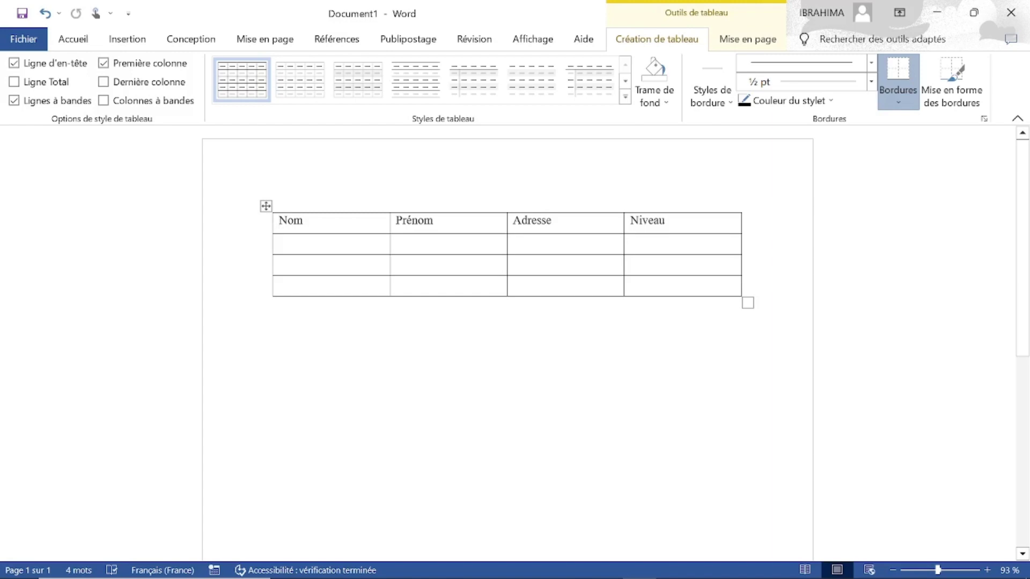
# Step: Try Shift+arrow selections across the header cells, then deselect them
pyautogui.hotkey('shift', 'Right')
pyautogui.hotkey('shift', 'Right')
pyautogui.hotkey('shift', 'Right')
pyautogui.hotkey('shift', 'Right')
pyautogui.hotkey('shift', 'Right')
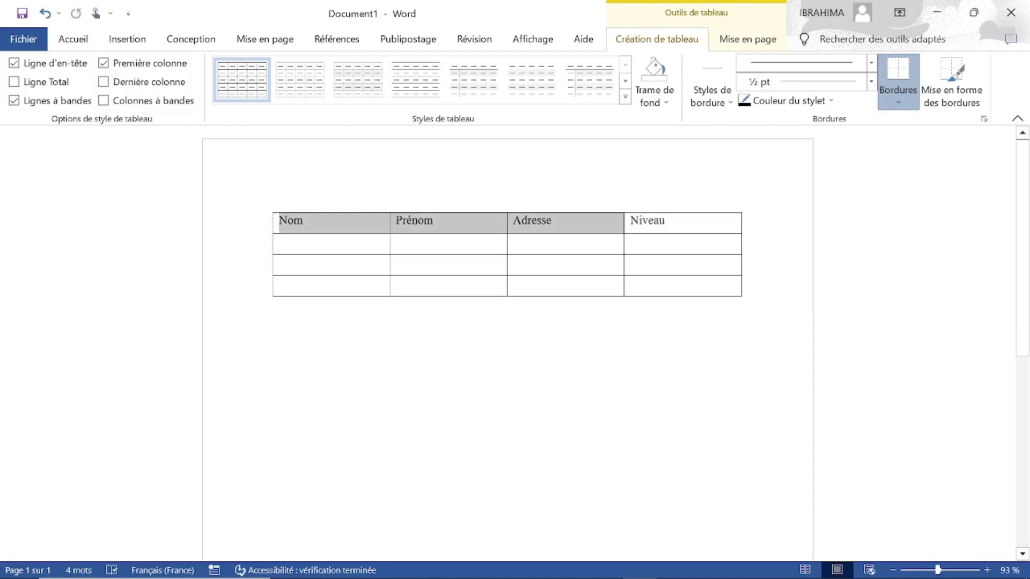
pyautogui.hotkey('shift', 'Right')
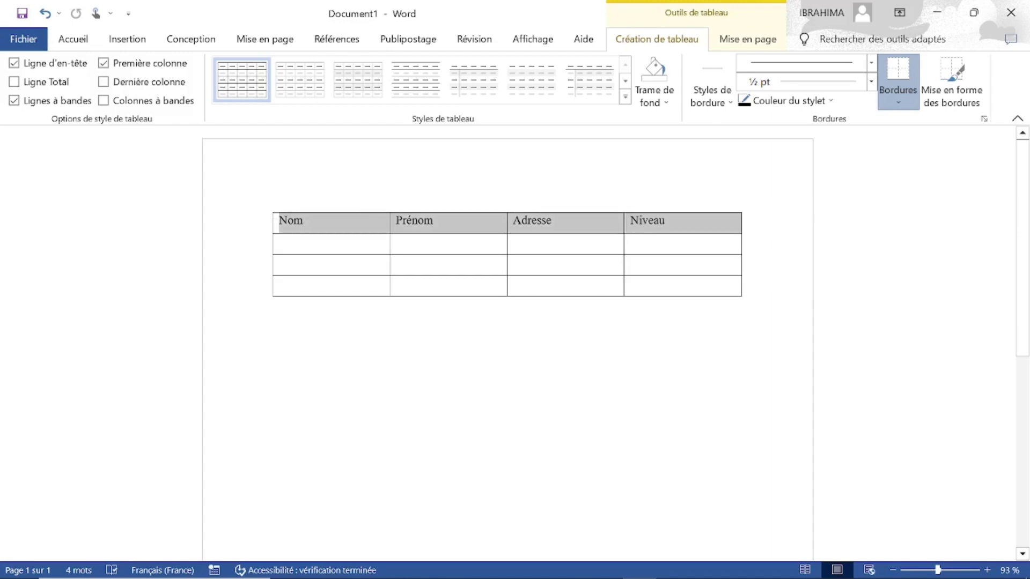
pyautogui.click(286, 227)
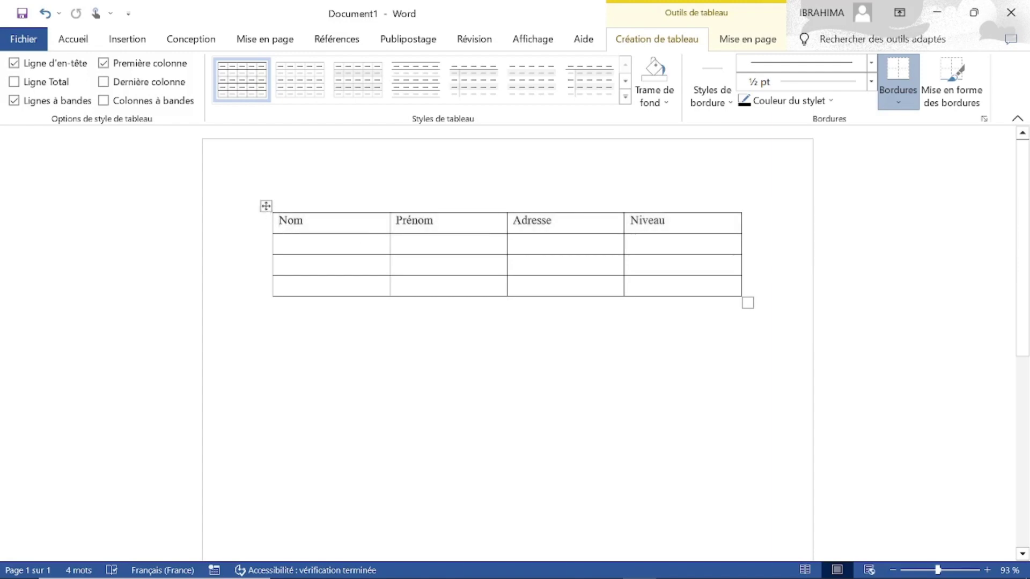
pyautogui.hotkey('shift', 'Right')
pyautogui.hotkey('shift', 'Right')
pyautogui.hotkey('shift', 'Right')
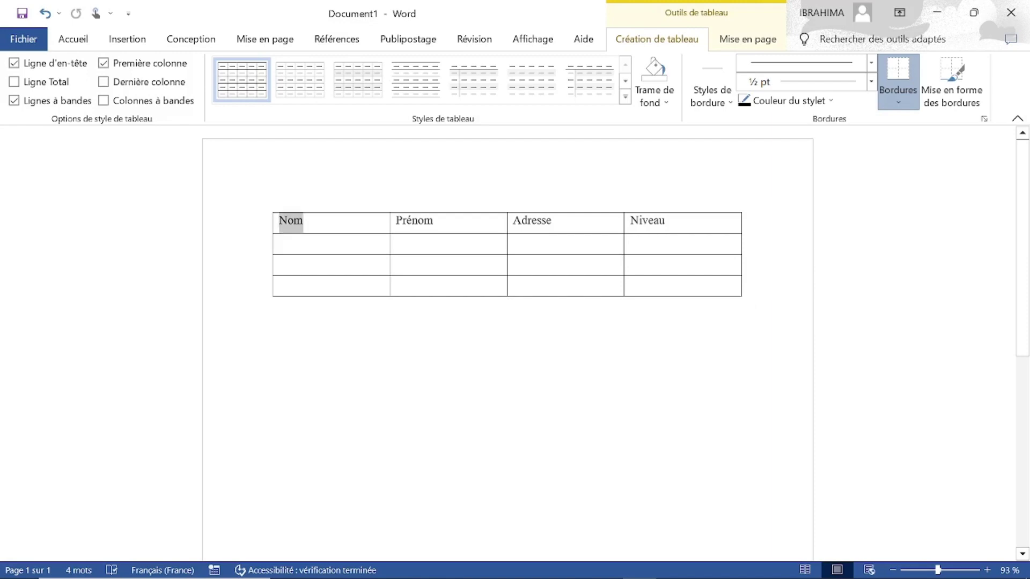
pyautogui.hotkey('shift', 'Right')
pyautogui.hotkey('shift', 'Right')
pyautogui.hotkey('shift', 'Right')
pyautogui.hotkey('shift', 'Right')
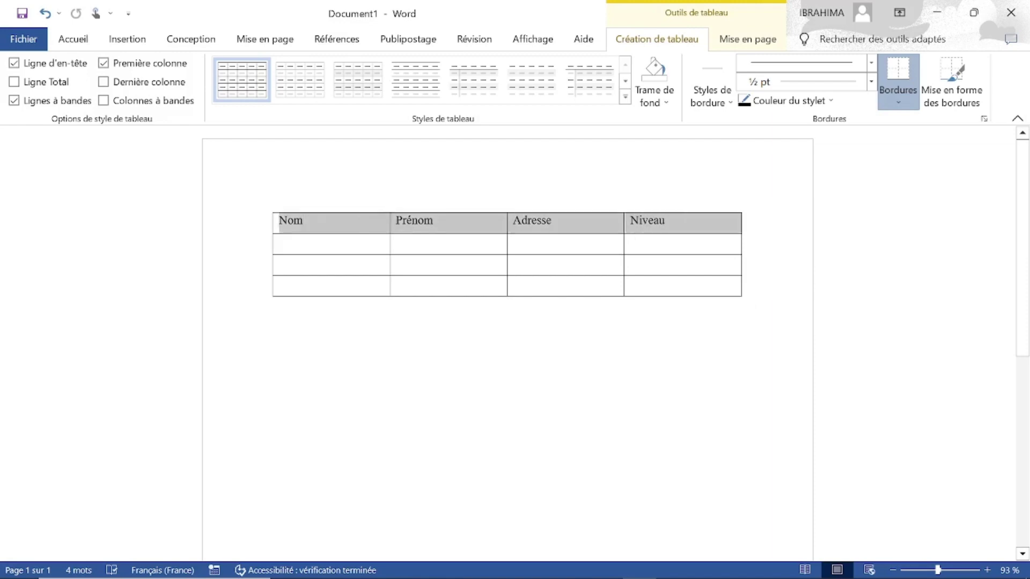
pyautogui.hotkey('shift', 'Left')
pyautogui.hotkey('shift', 'Left')
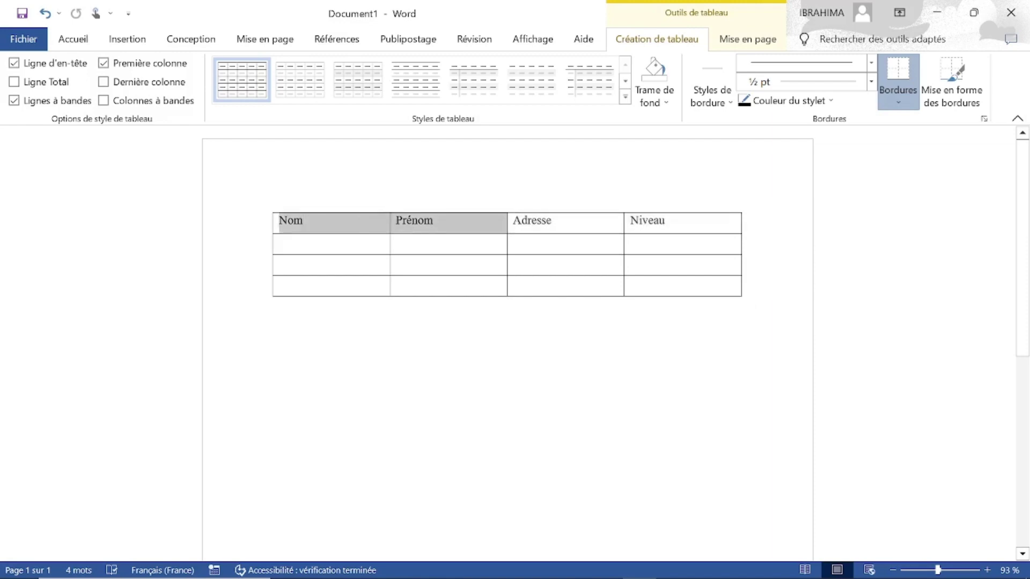
pyautogui.hotkey('shift', 'Right')
pyautogui.hotkey('shift', 'Right')
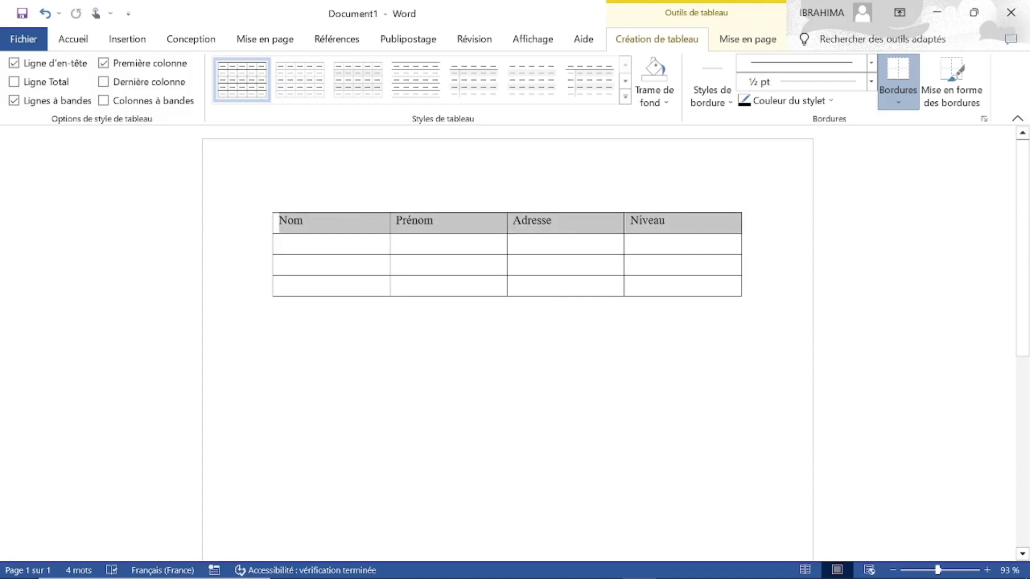
pyautogui.hotkey('shift', 'Left')
pyautogui.hotkey('shift', 'Left')
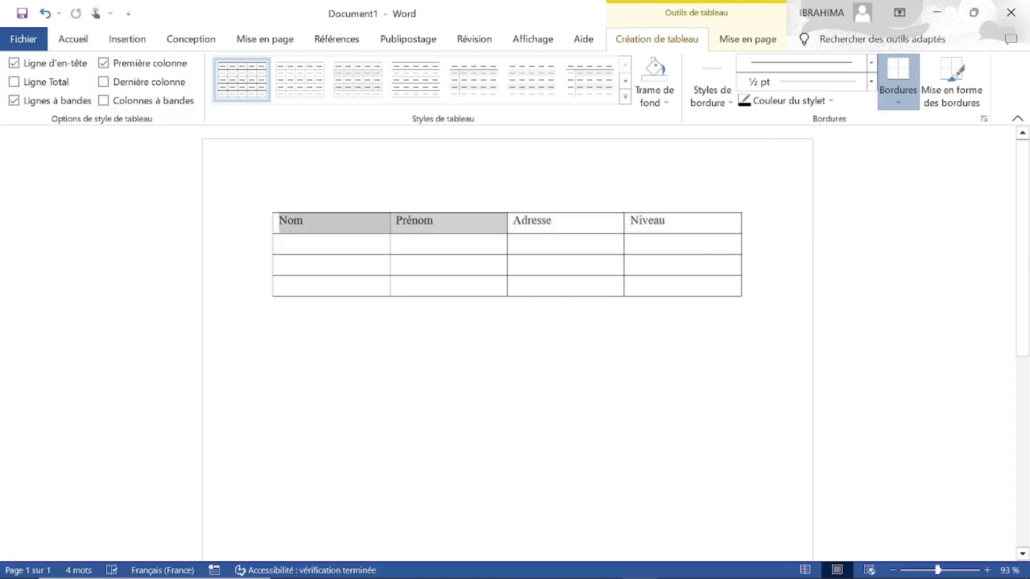
pyautogui.hotkey('shift', 'Left')
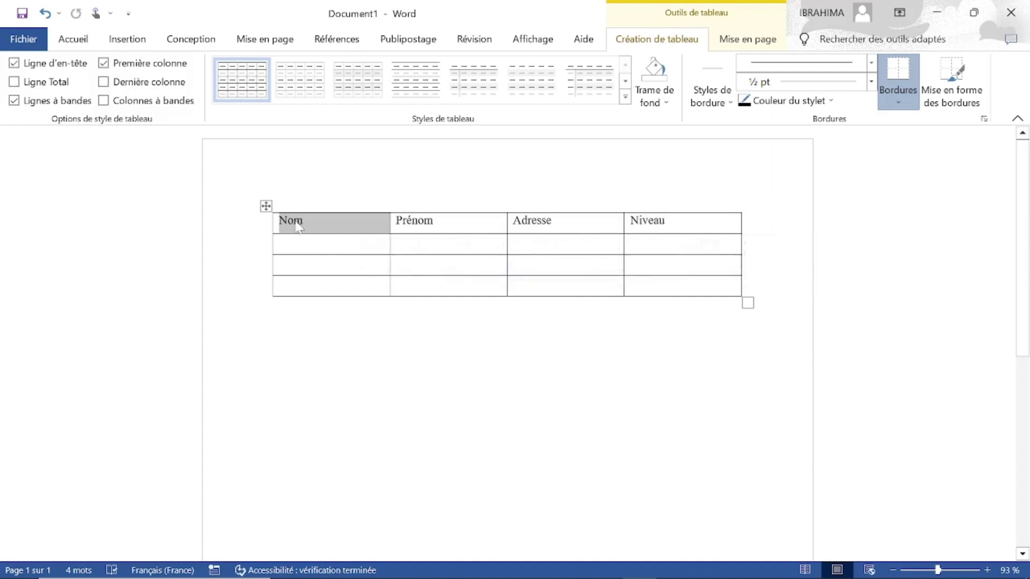
pyautogui.click(298, 227)
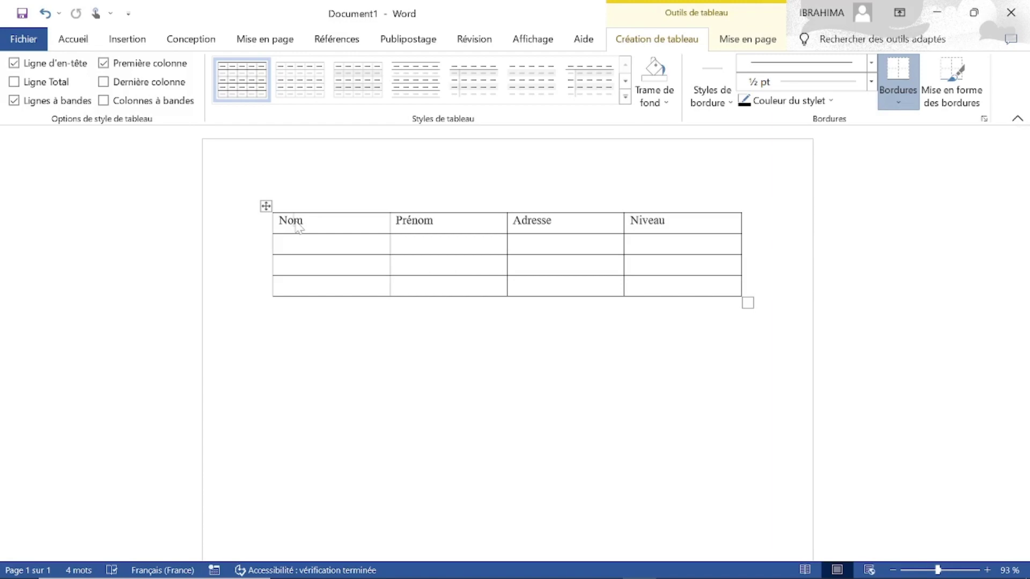
pyautogui.click(81, 43)
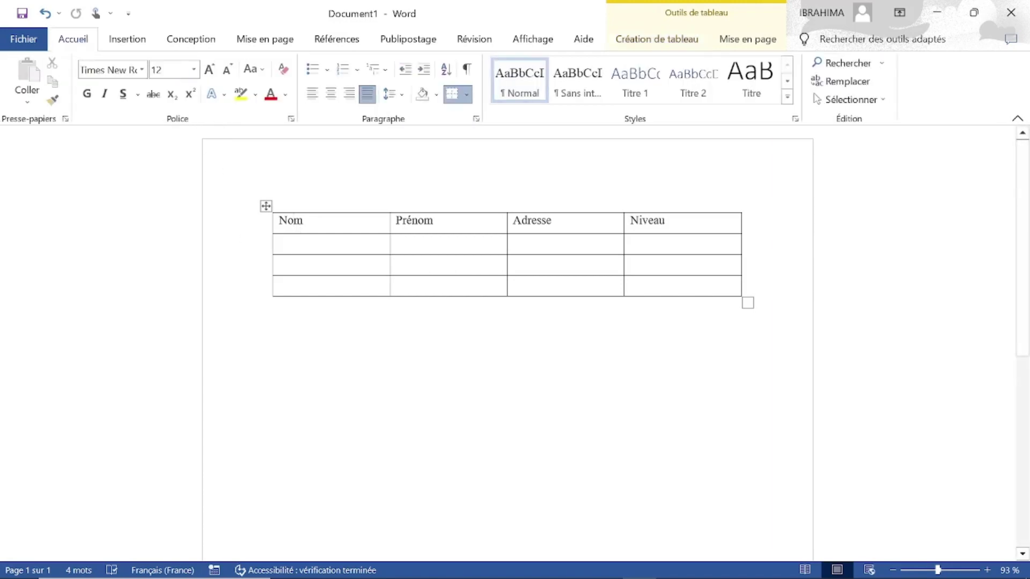
# Step: Format the word Nom as bold, centred and 18 pt
pyautogui.doubleClick(290, 220)
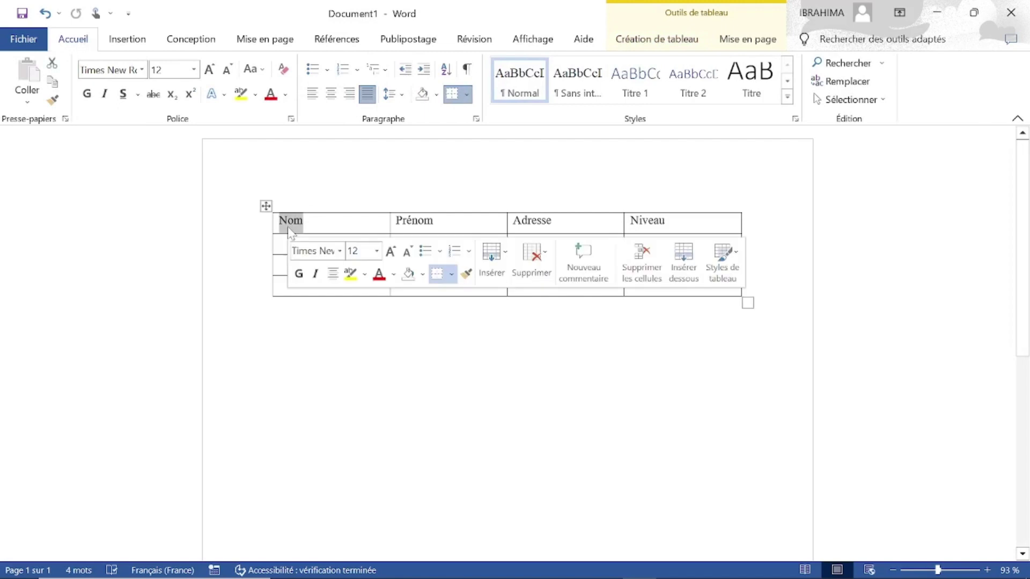
pyautogui.click(299, 274)
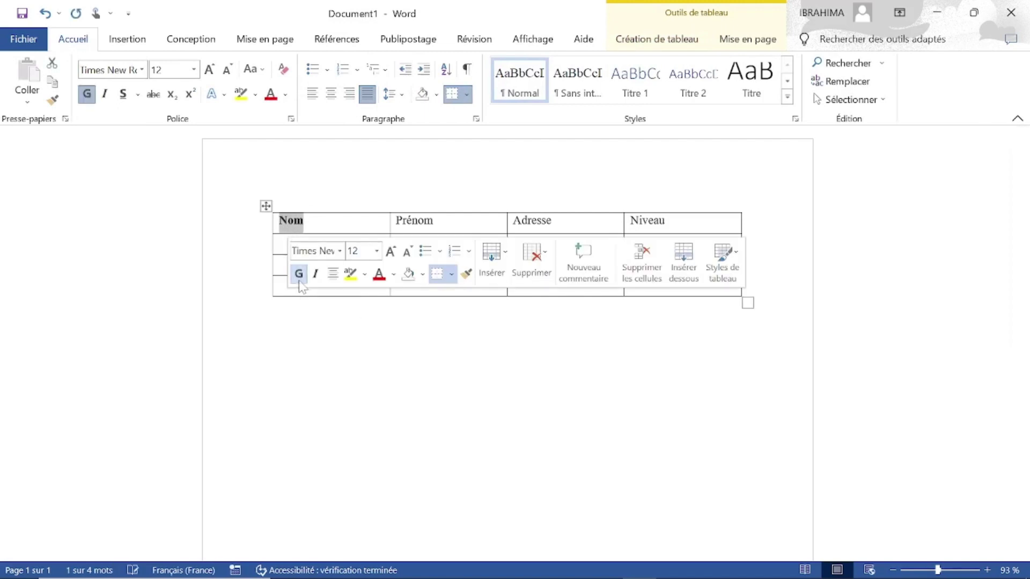
pyautogui.click(332, 96)
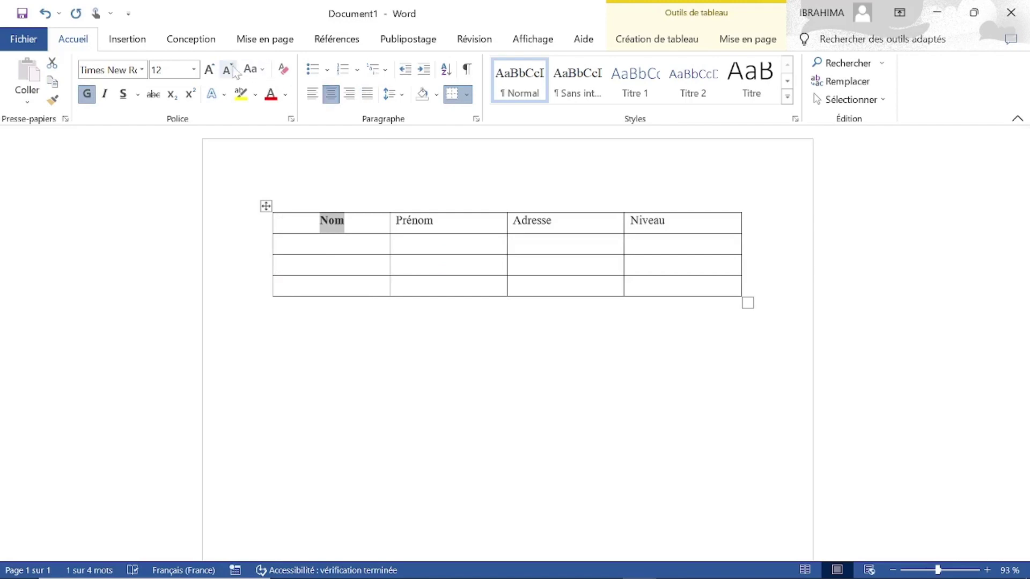
pyautogui.click(193, 70)
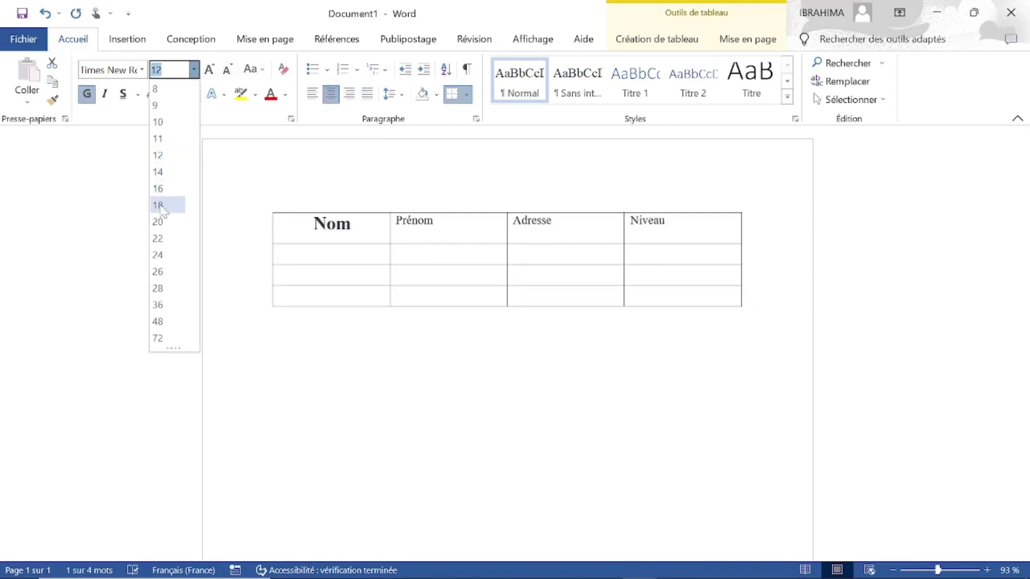
pyautogui.click(158, 206)
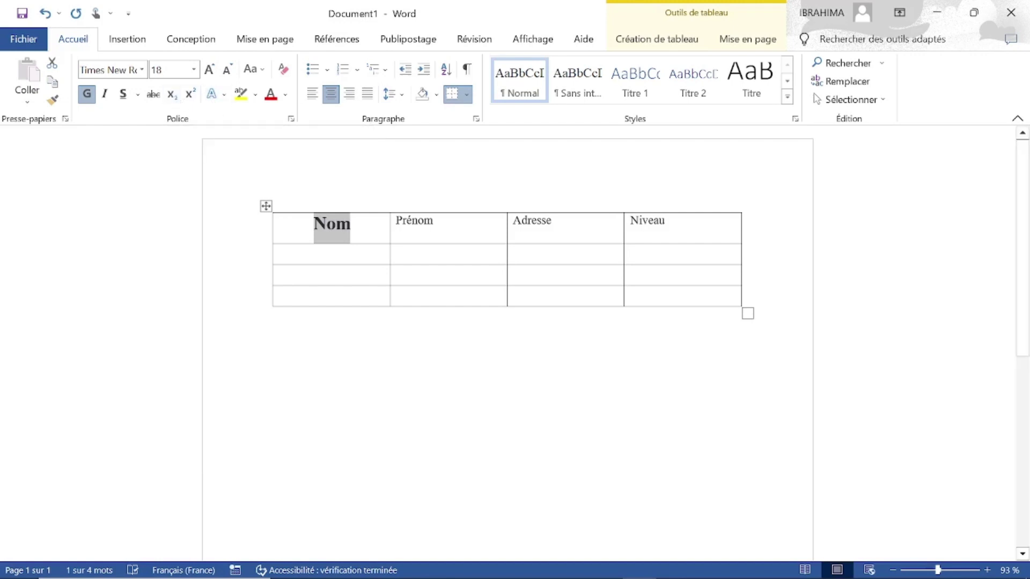
pyautogui.click(413, 220)
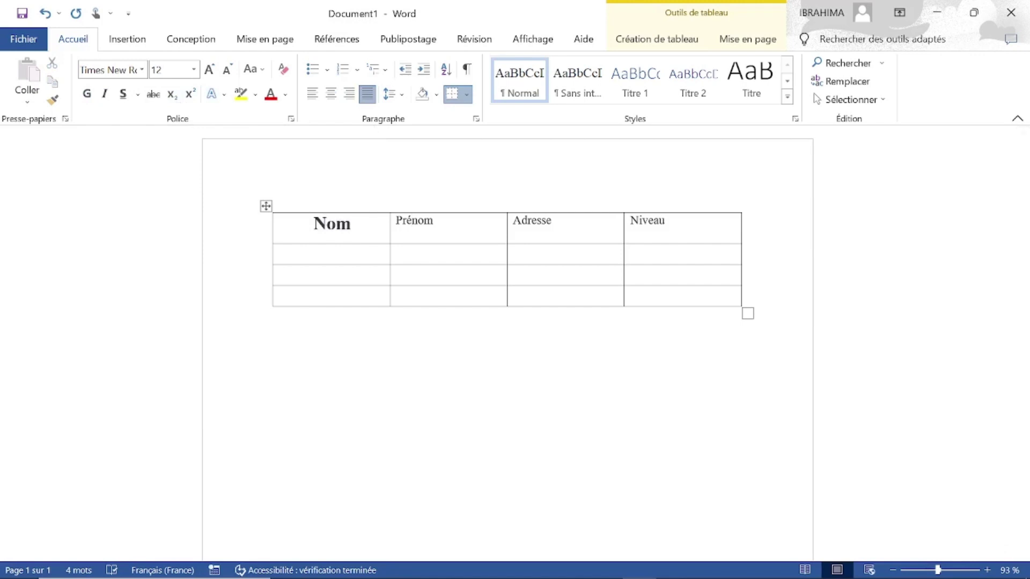
pyautogui.click(315, 223)
# Step: Make the whole header row bold, 14 pt, in Arial Black
pyautogui.moveTo(315, 223); pyautogui.dragTo(672, 227)
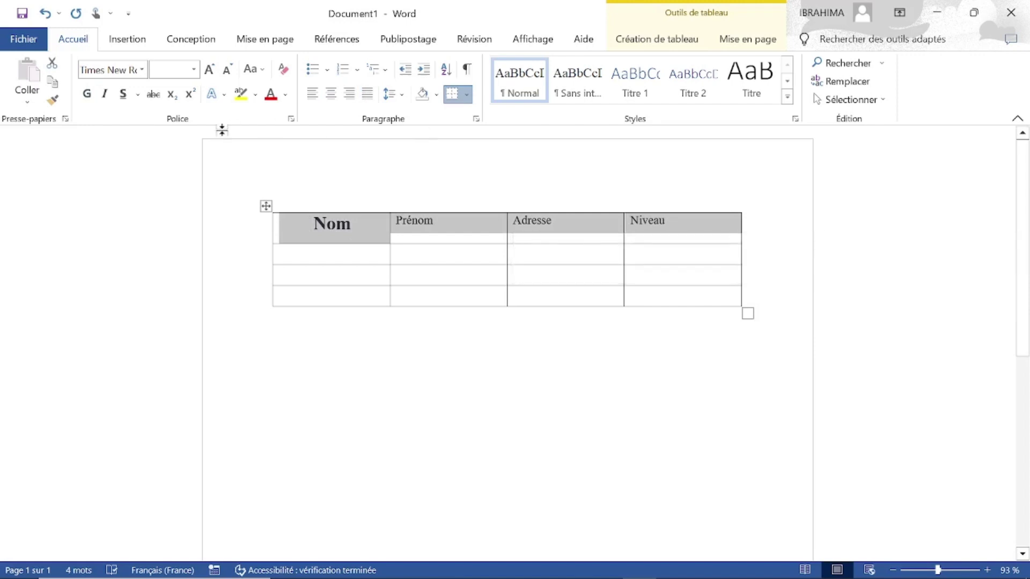
pyautogui.click(86, 95)
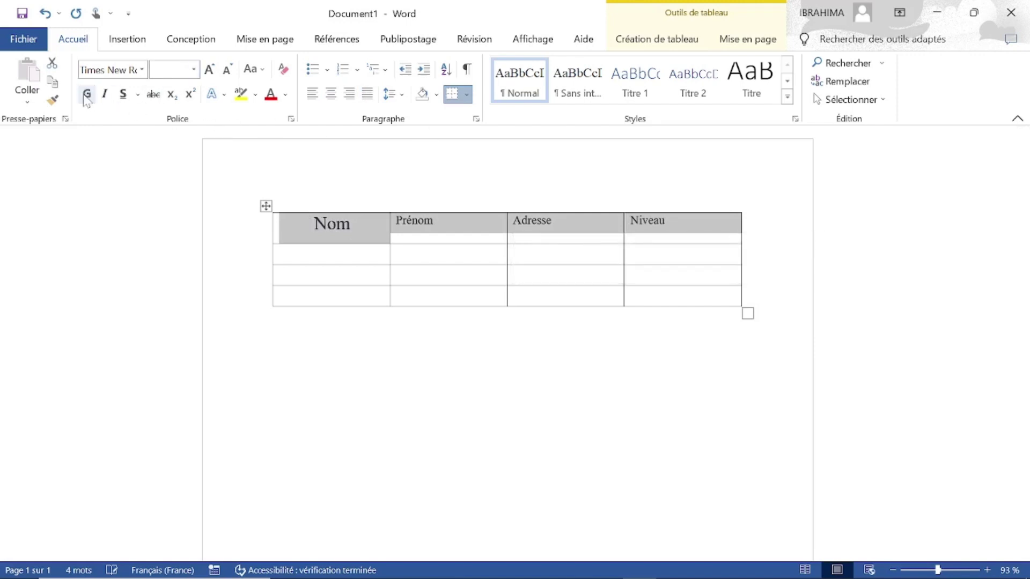
pyautogui.click(86, 95)
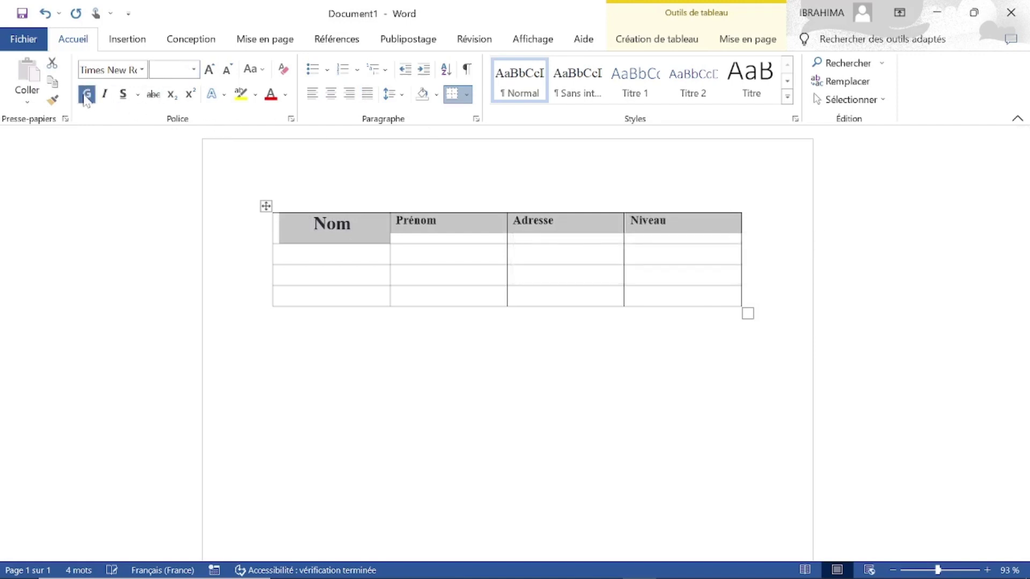
pyautogui.click(194, 69)
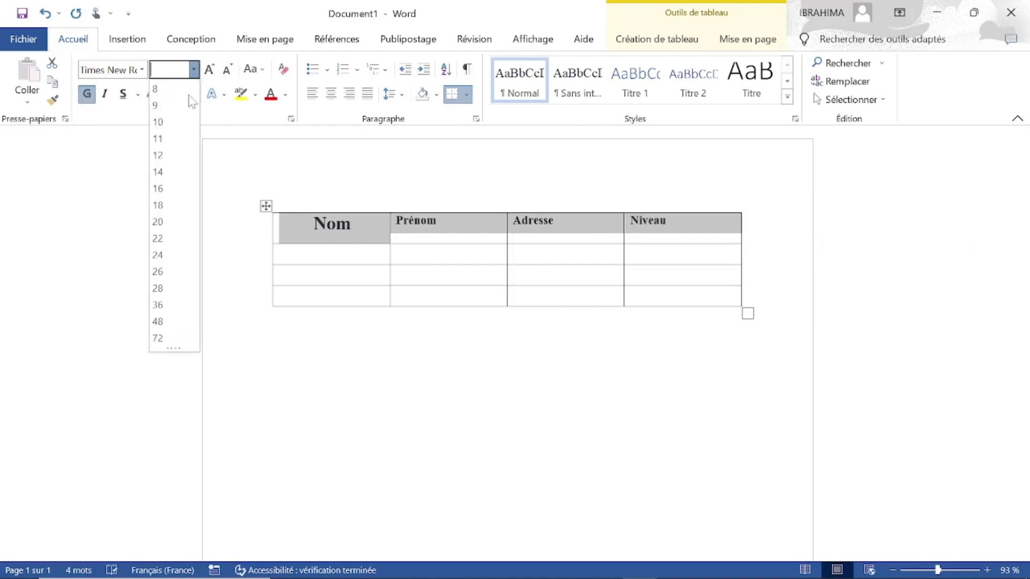
pyautogui.click(157, 172)
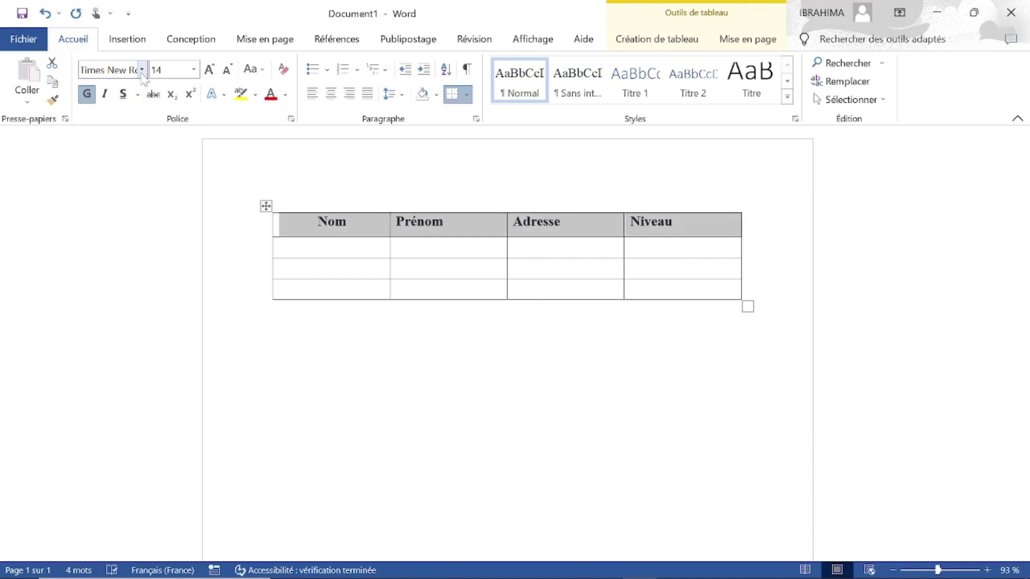
pyautogui.click(142, 70)
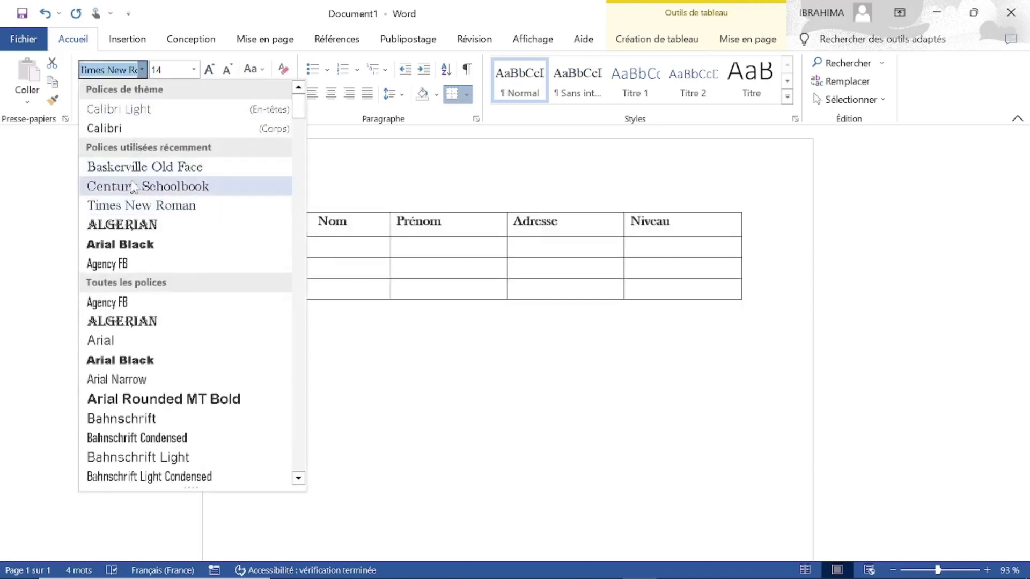
pyautogui.click(121, 244)
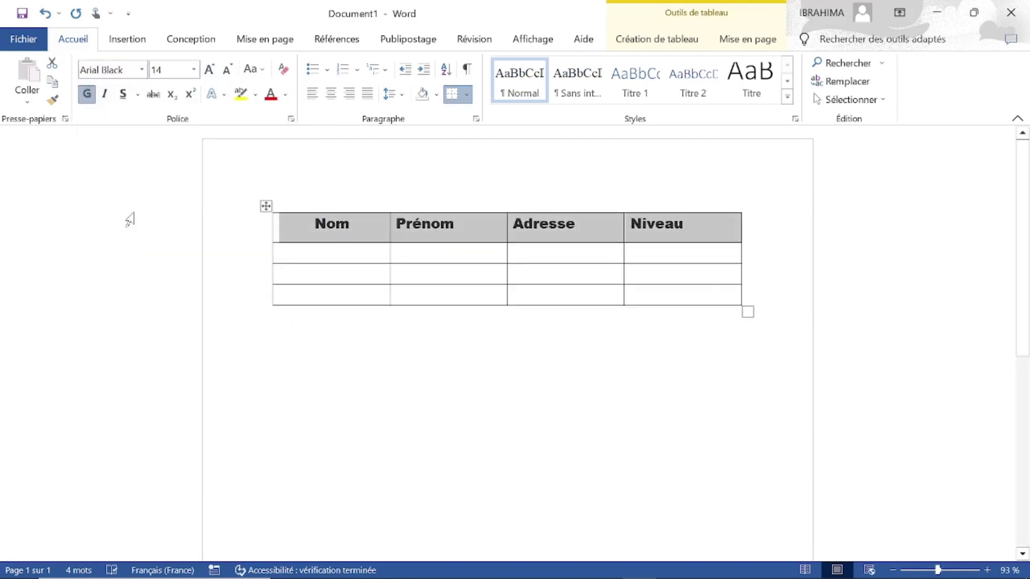
# Step: Convert the header labels to MAJUSCULES and centre them in their cells
pyautogui.click(262, 72)
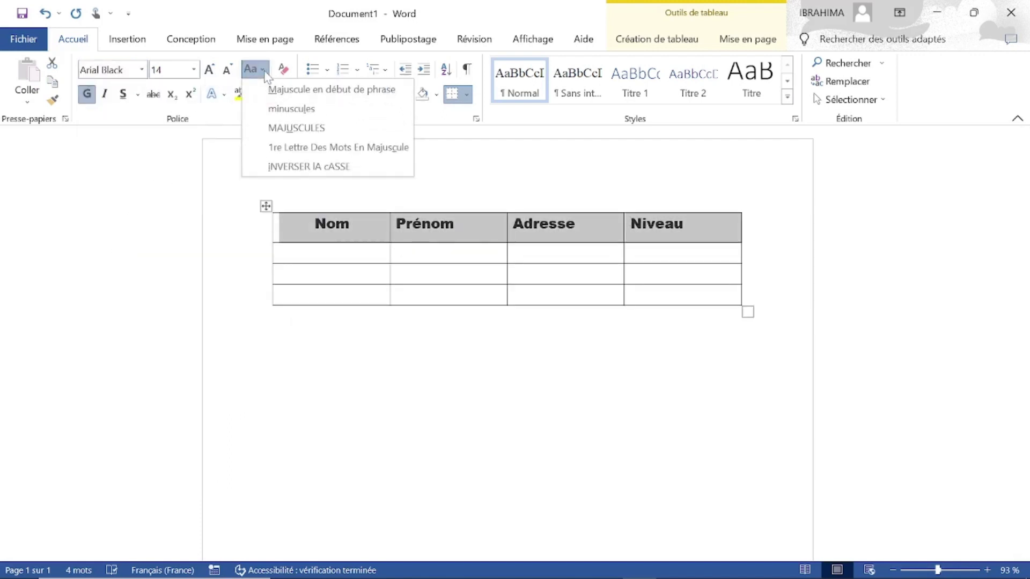
pyautogui.click(274, 128)
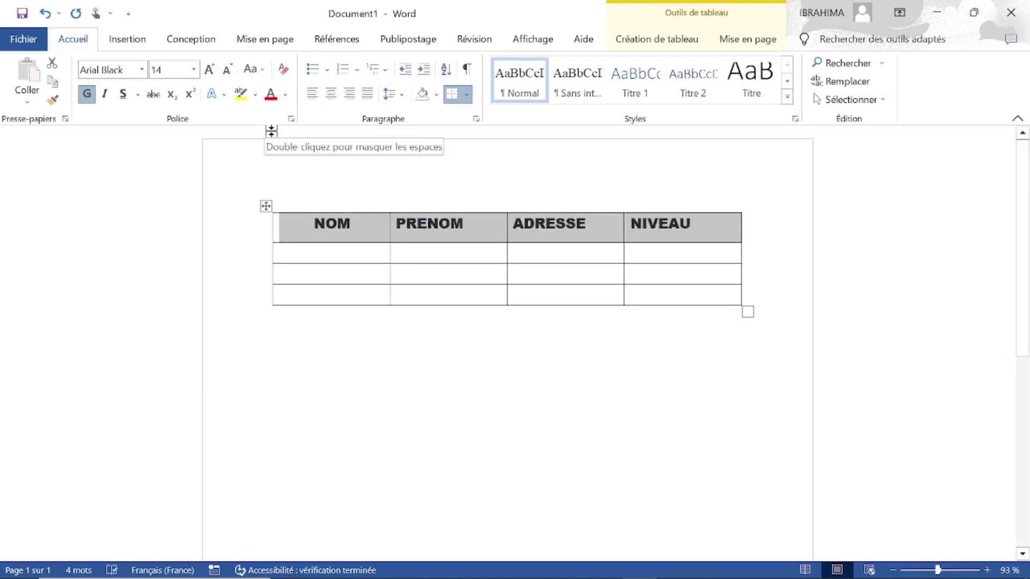
pyautogui.click(331, 97)
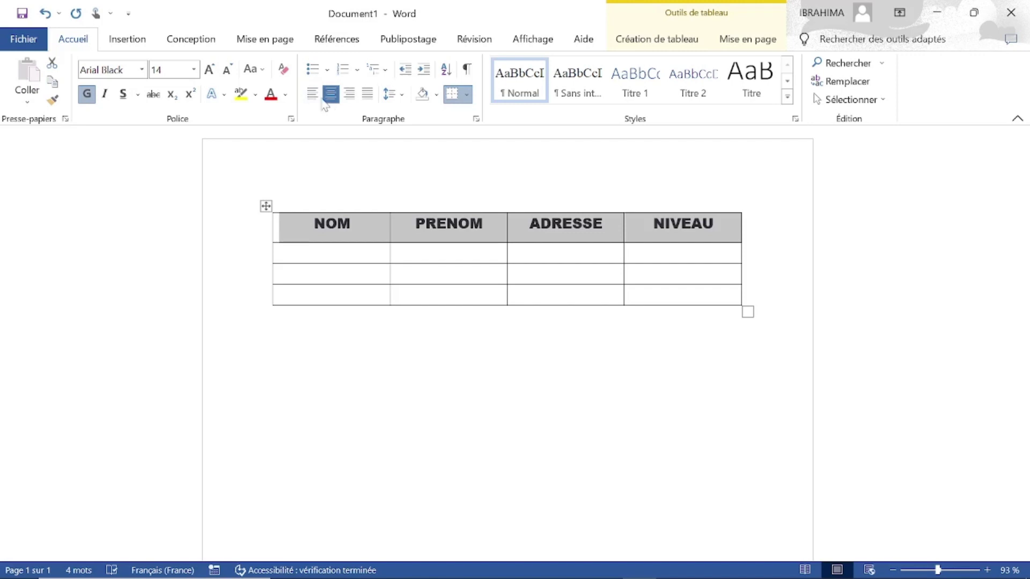
pyautogui.click(313, 97)
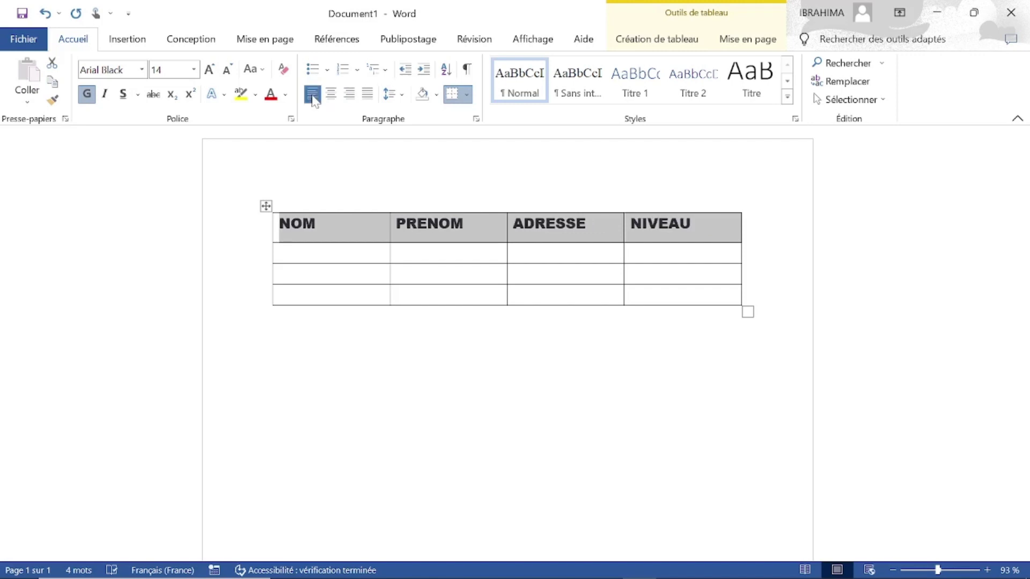
pyautogui.click(330, 95)
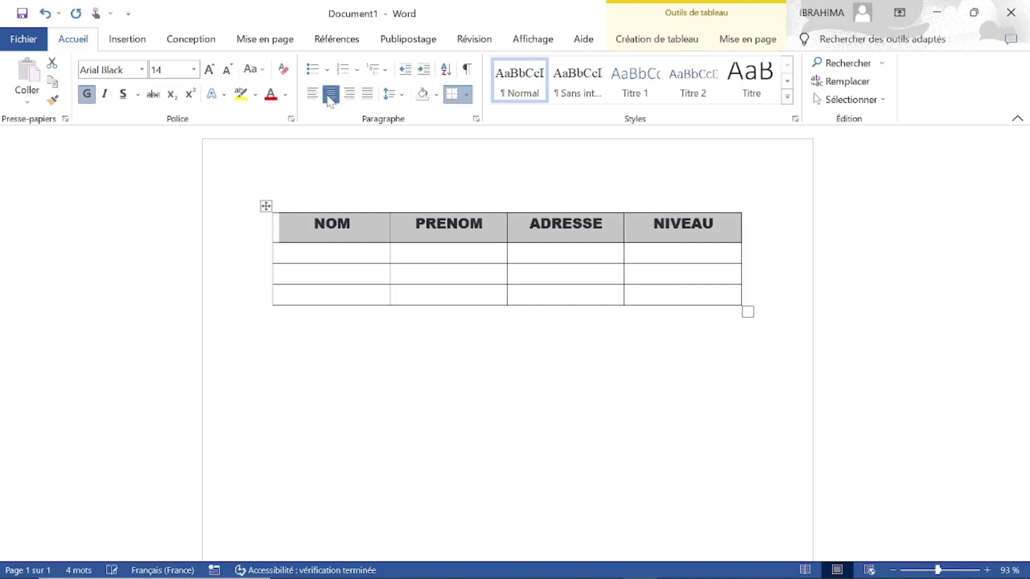
pyautogui.click(349, 95)
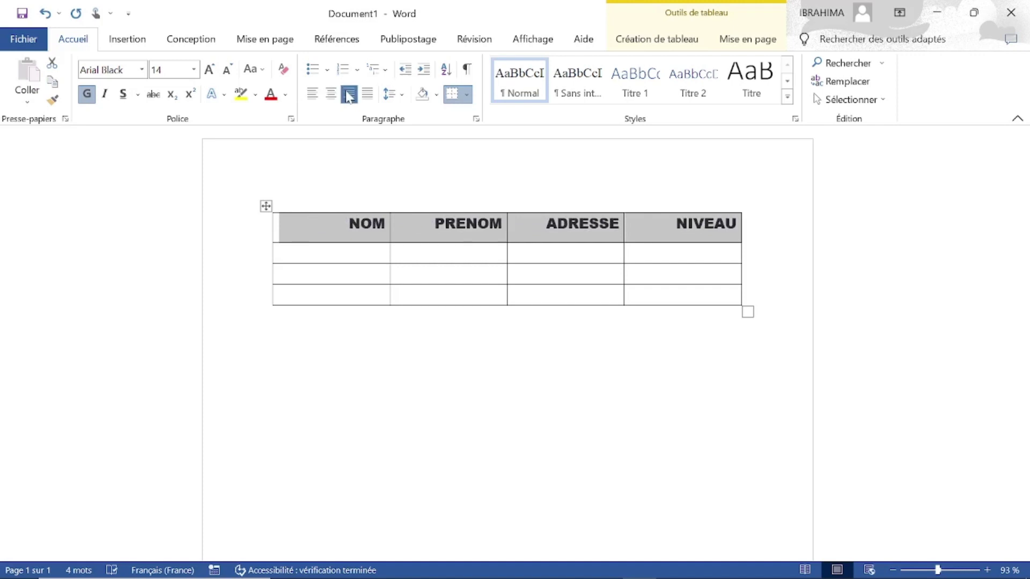
pyautogui.click(331, 95)
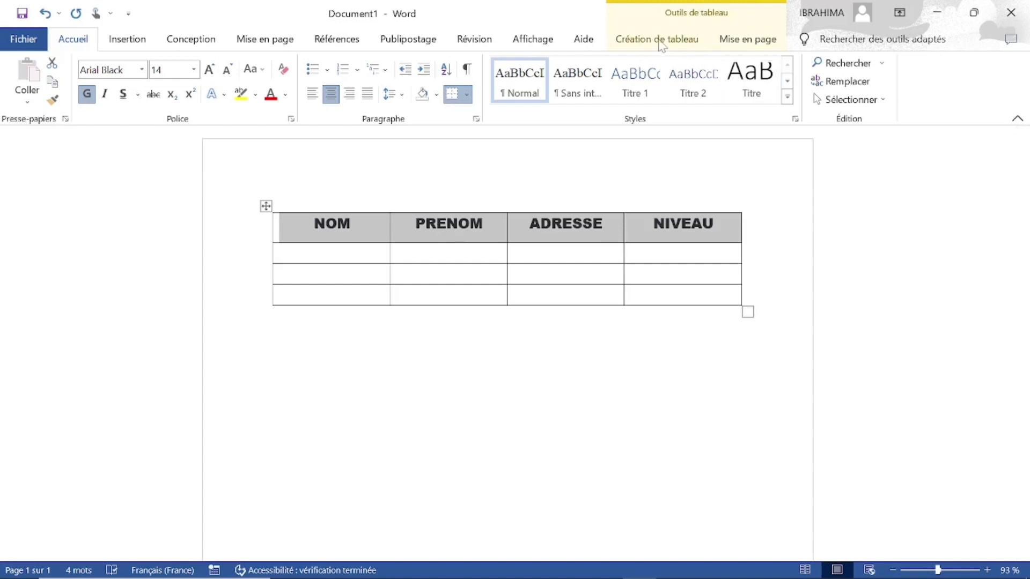
# Step: Apply orange Trame de fond shading to the NOM, PRENOM, ADRESSE, NIVEAU header cells
pyautogui.click(661, 43)
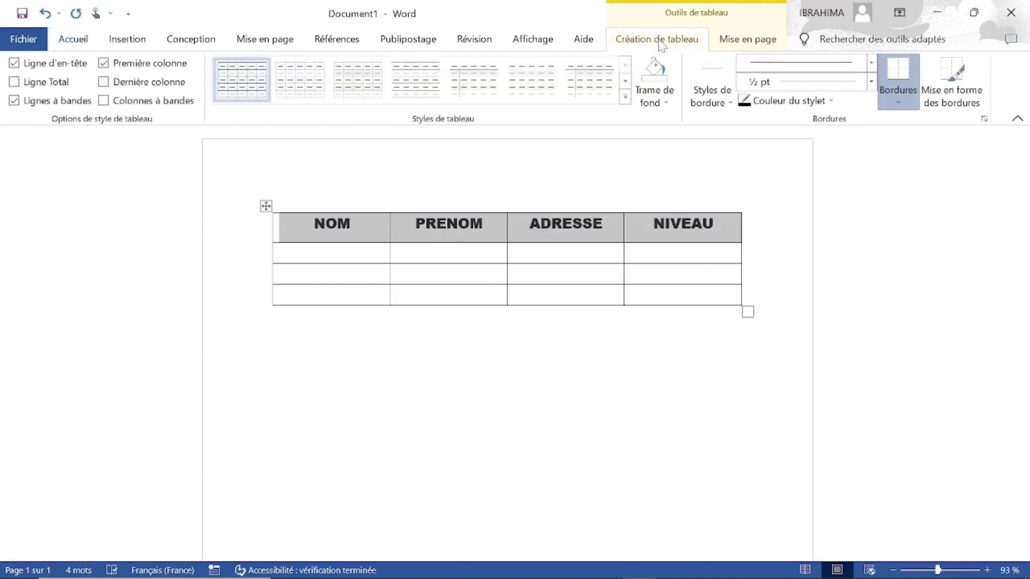
pyautogui.click(666, 102)
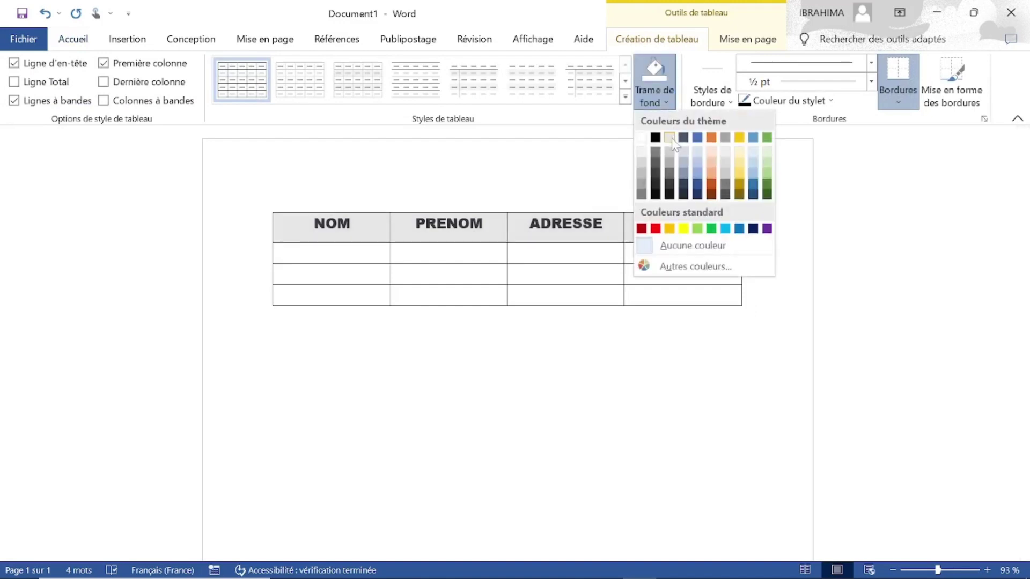
pyautogui.click(711, 138)
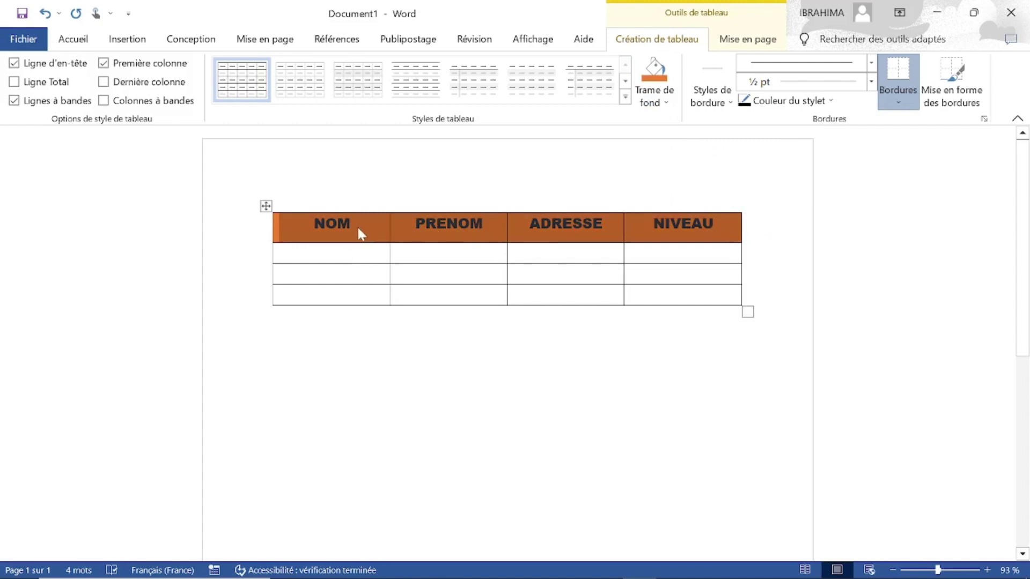
pyautogui.click(655, 233)
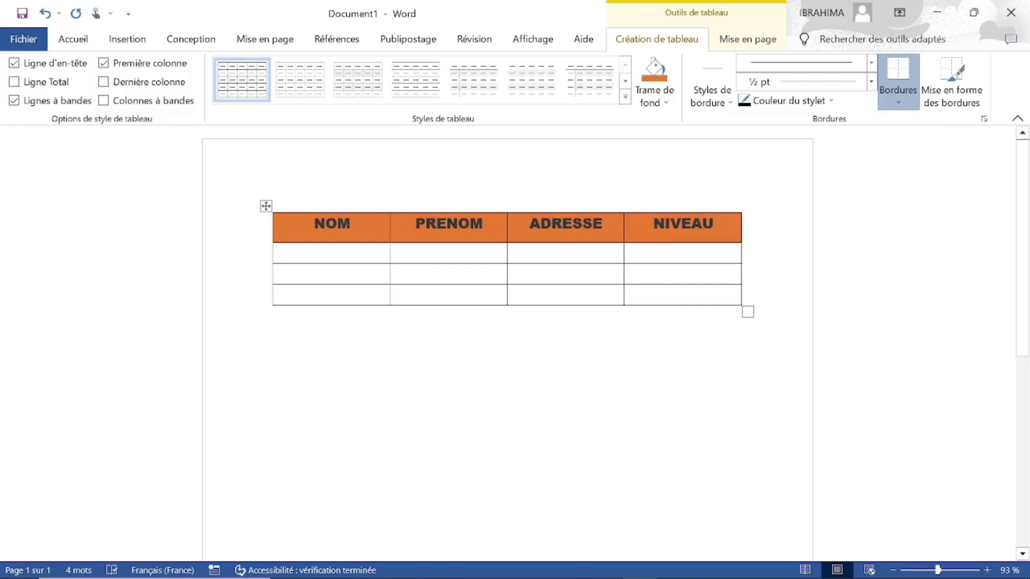
pyautogui.click(607, 498)
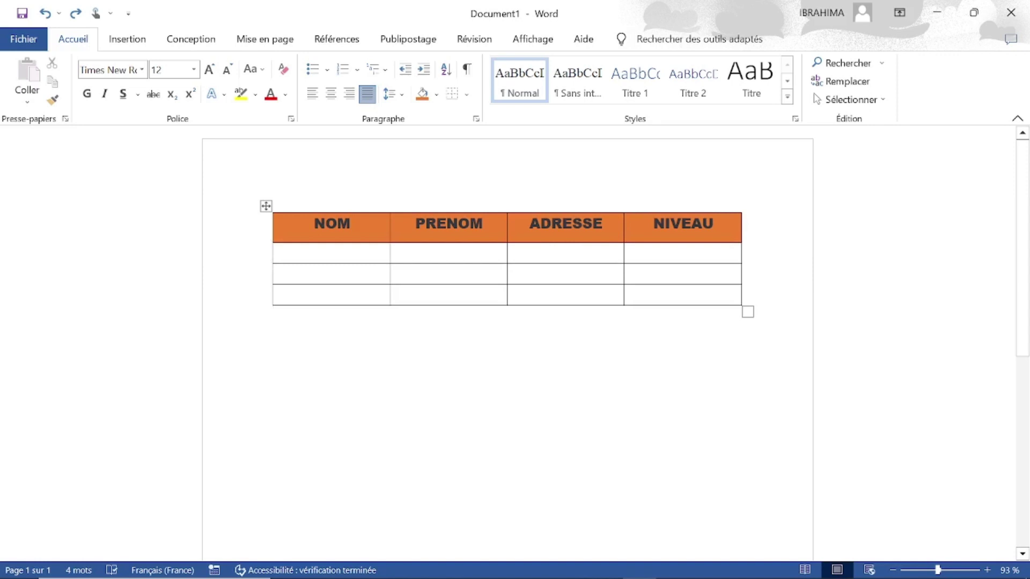
pyautogui.click(332, 223)
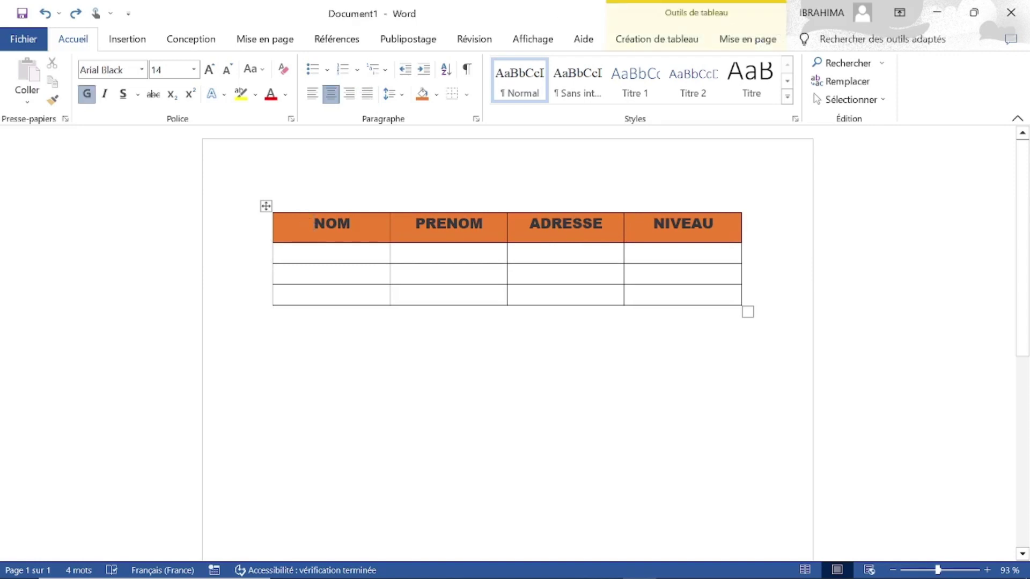
# Step: Set the border weight to 1½ pt and apply Toutes les bordures to the table
pyautogui.click(670, 43)
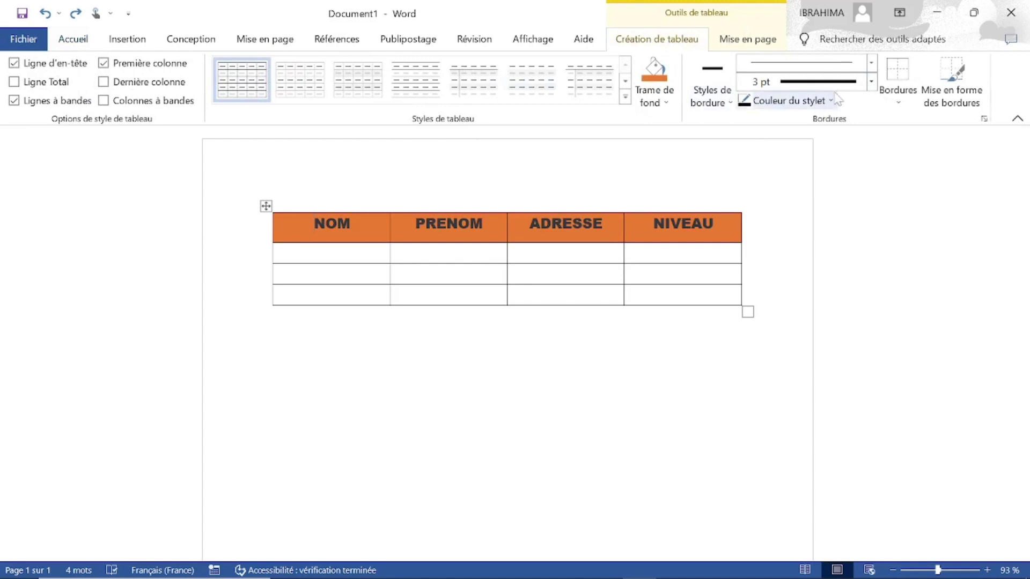
pyautogui.click(901, 103)
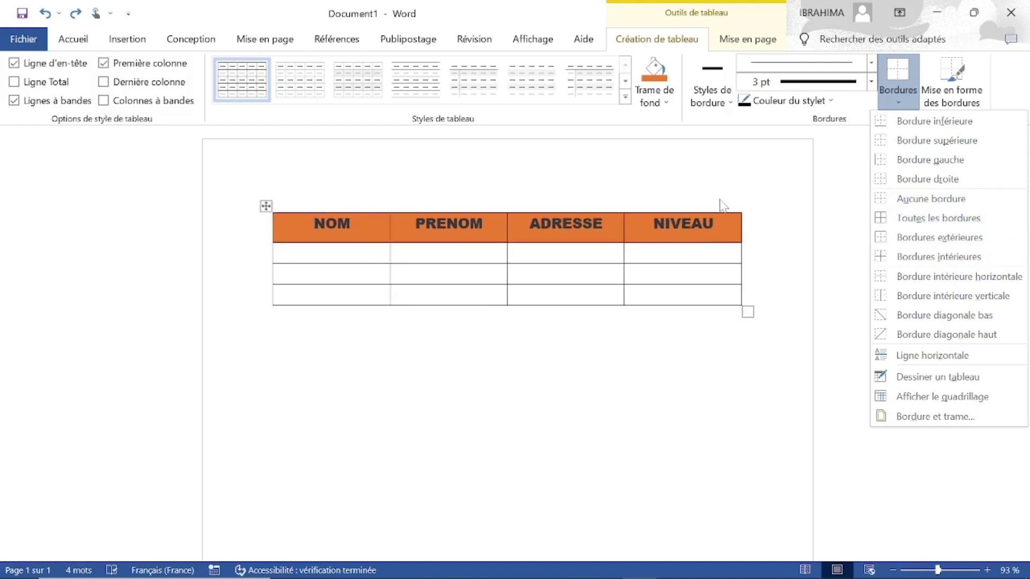
pyautogui.click(312, 221)
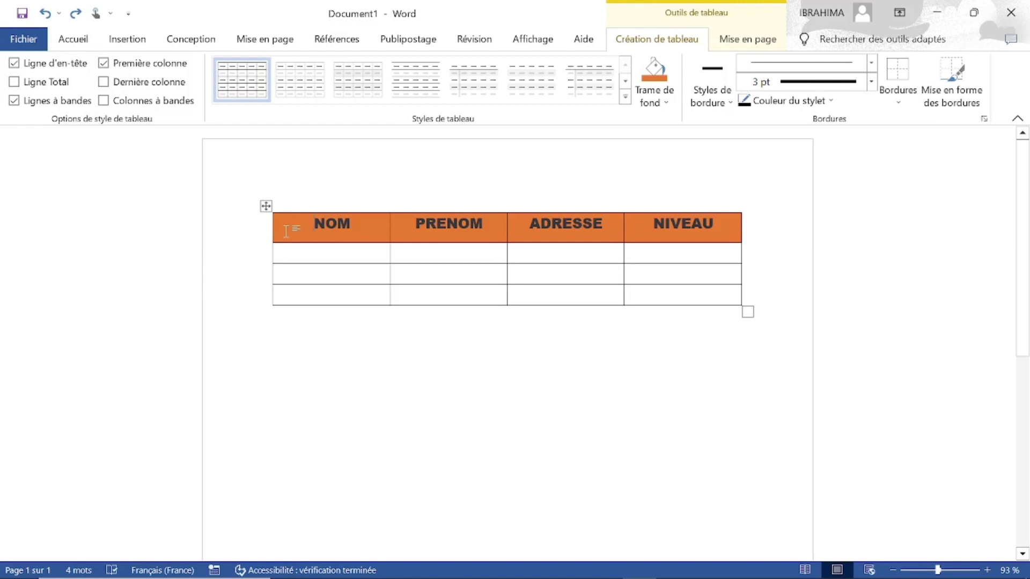
pyautogui.moveTo(286, 232); pyautogui.dragTo(692, 228)
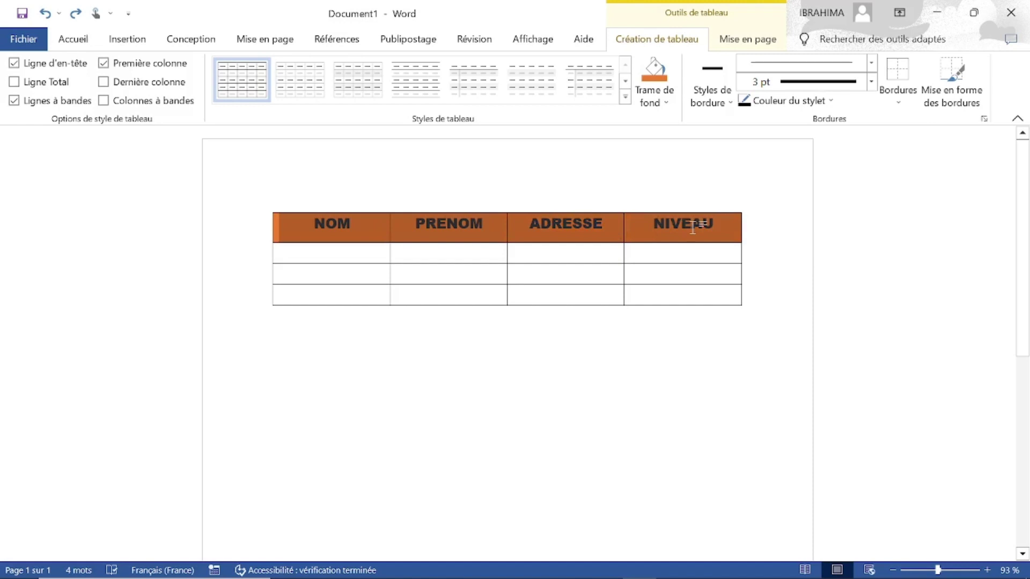
pyautogui.click(871, 82)
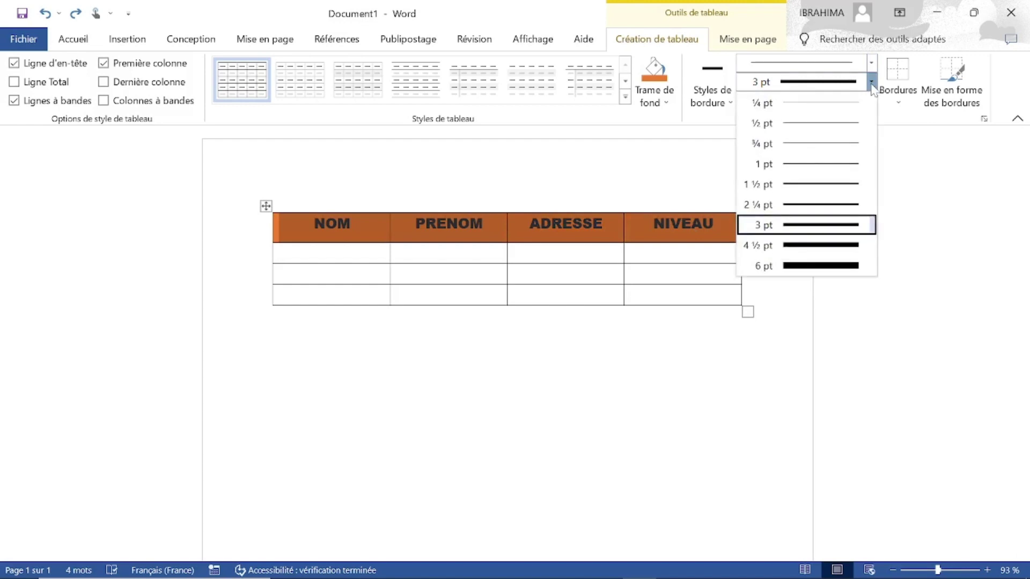
pyautogui.click(819, 184)
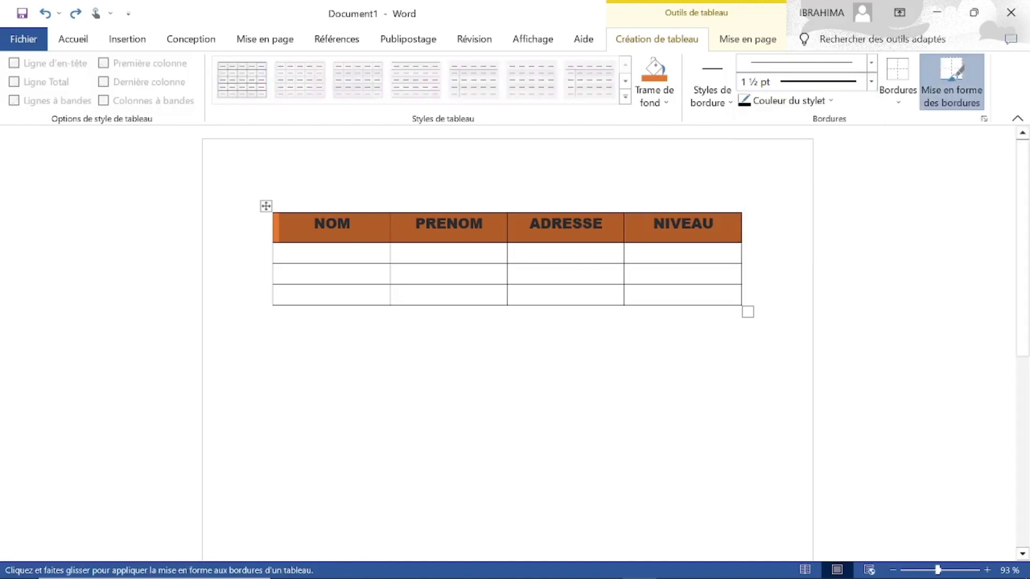
pyautogui.click(898, 104)
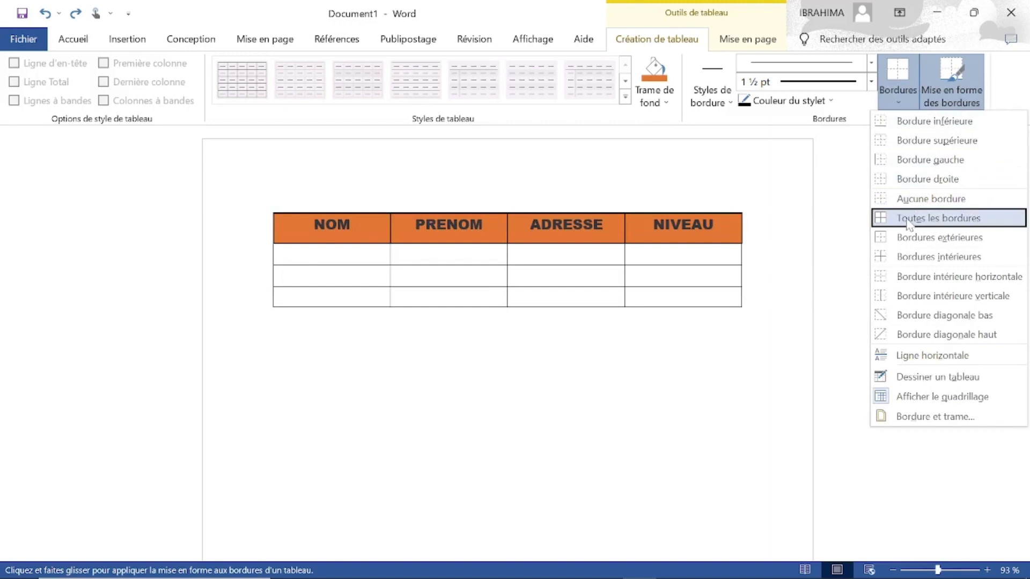
pyautogui.click(908, 219)
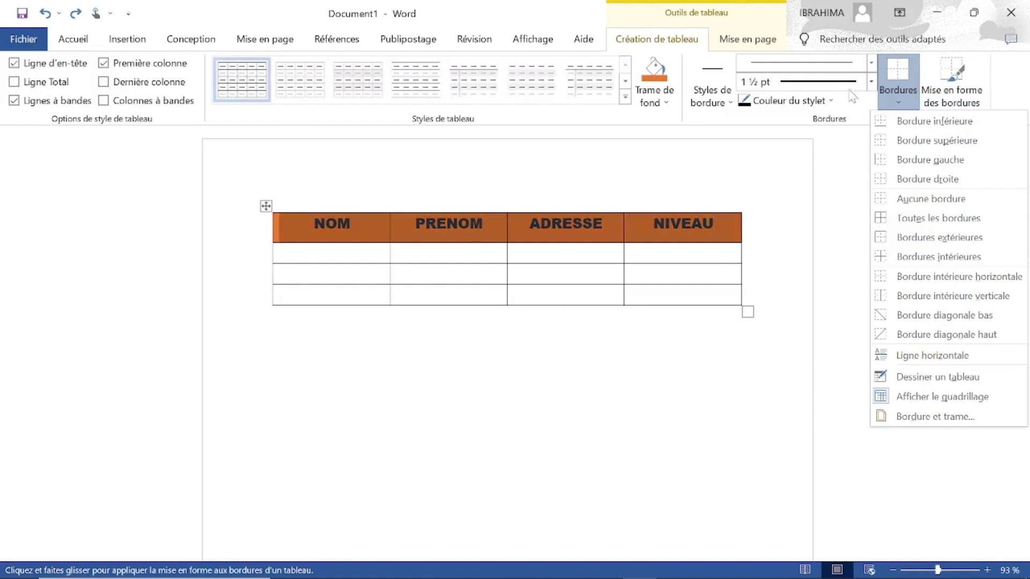
pyautogui.click(922, 219)
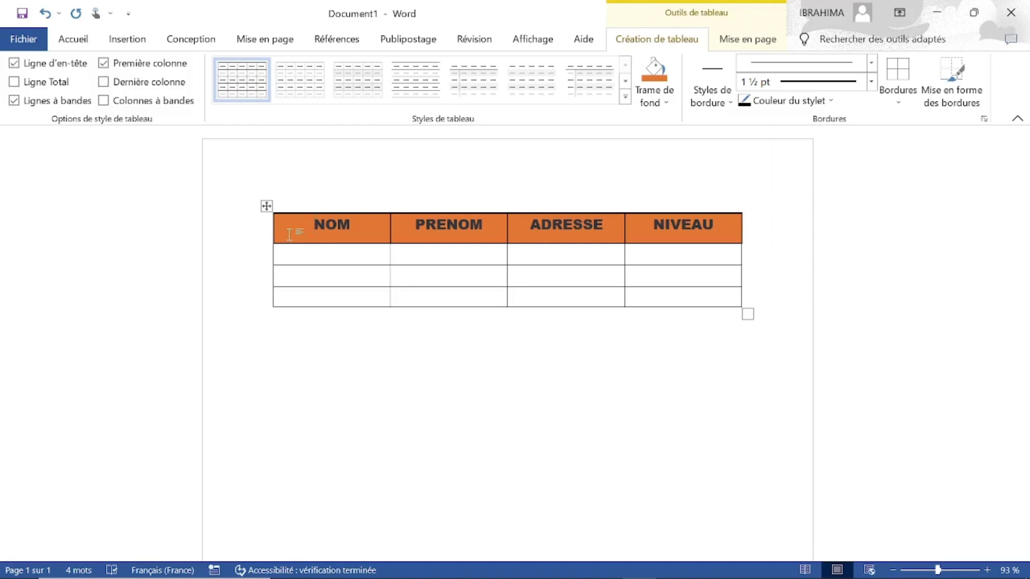
pyautogui.click(625, 97)
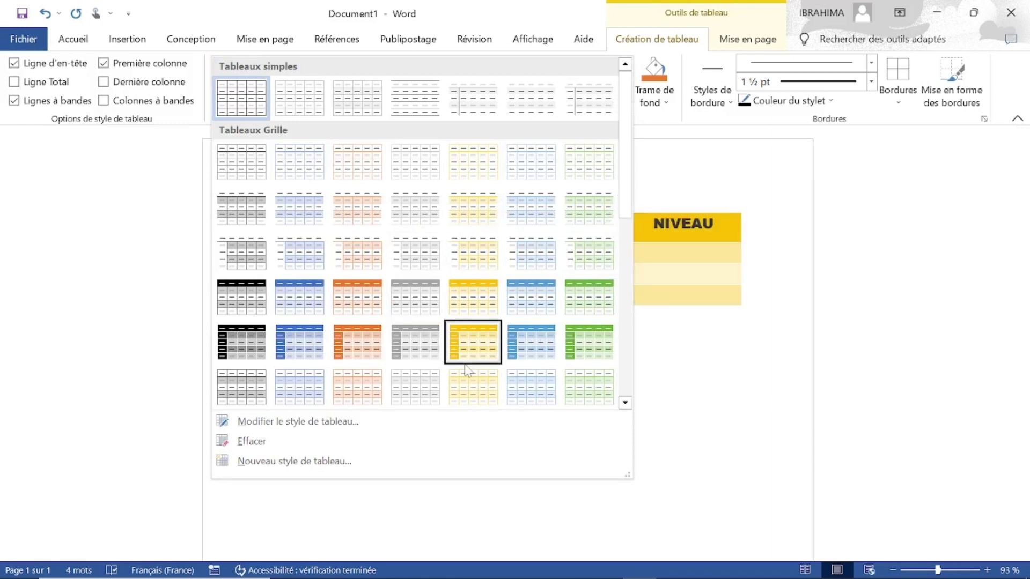
pyautogui.click(697, 196)
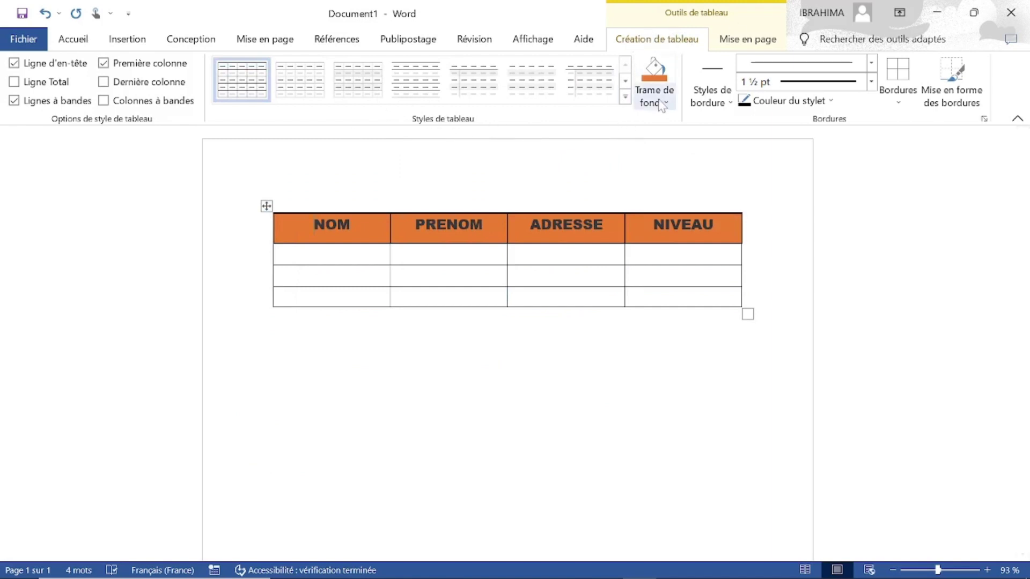
pyautogui.click(625, 97)
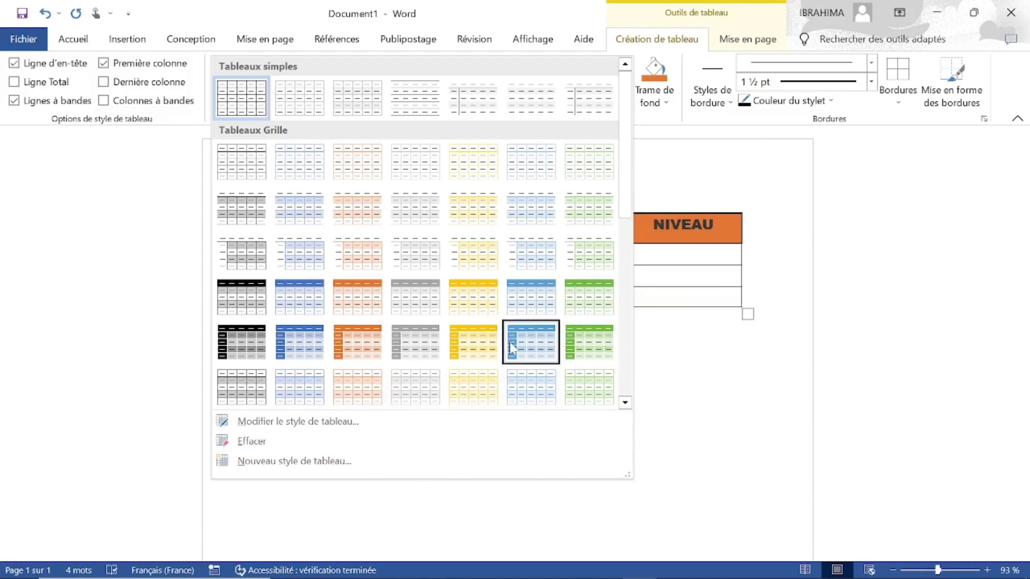
pyautogui.click(364, 390)
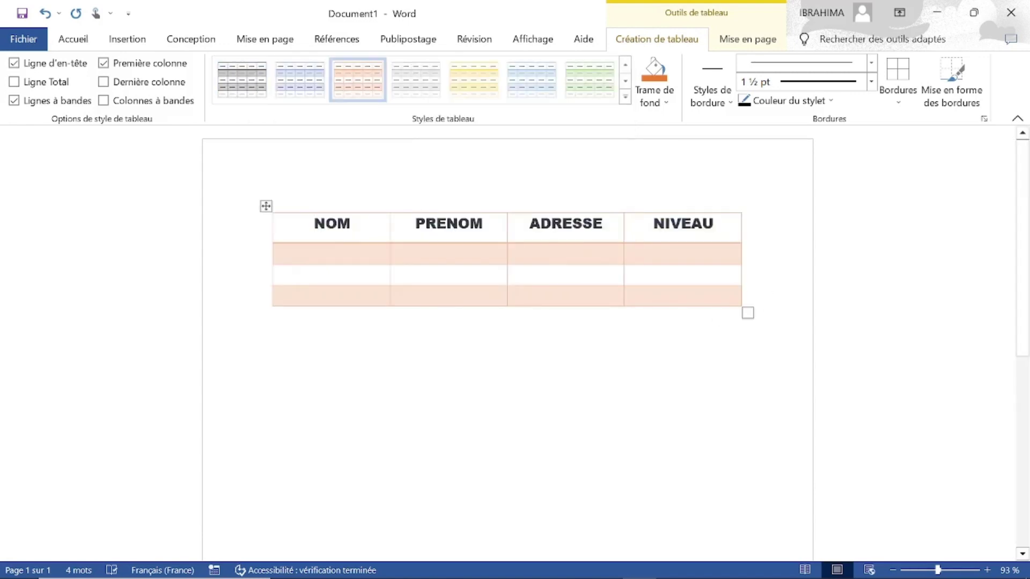
pyautogui.click(490, 352)
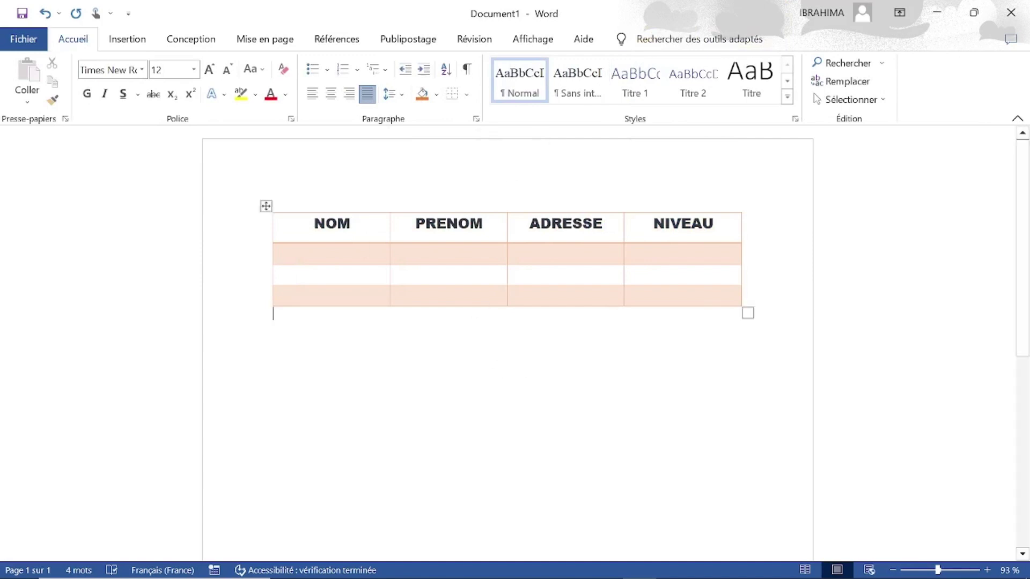
pyautogui.click(322, 253)
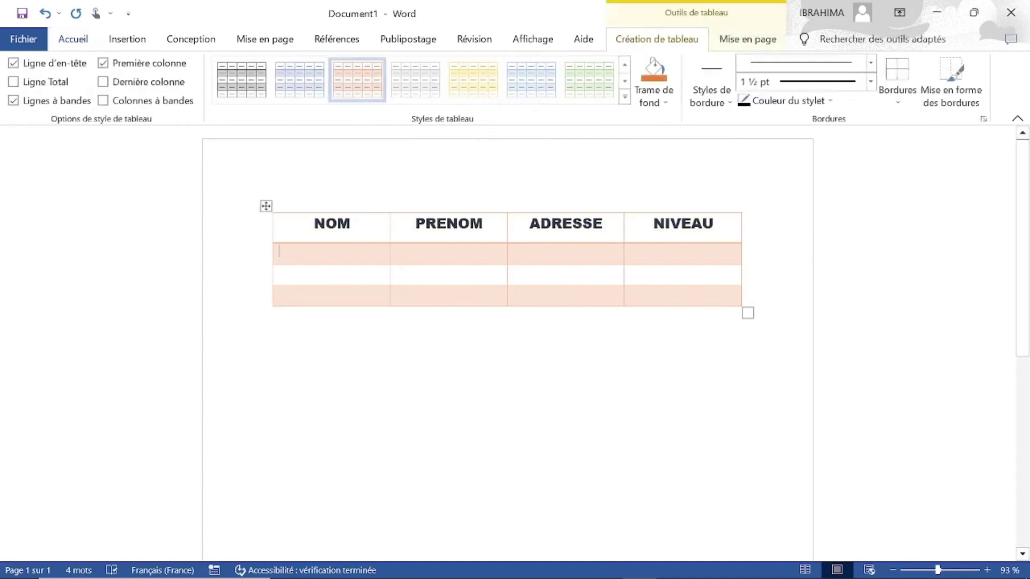
pyautogui.click(268, 207)
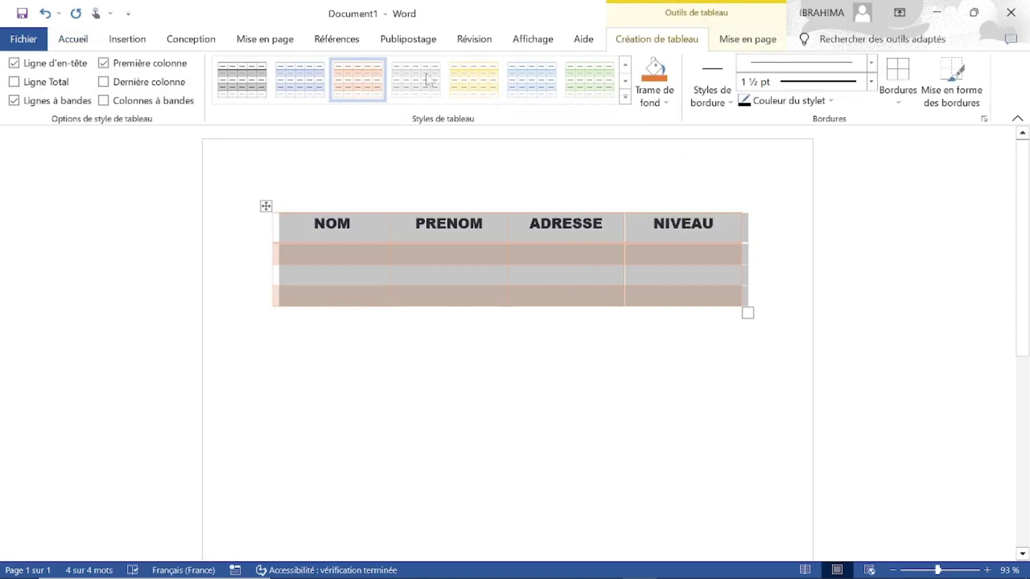
pyautogui.click(359, 313)
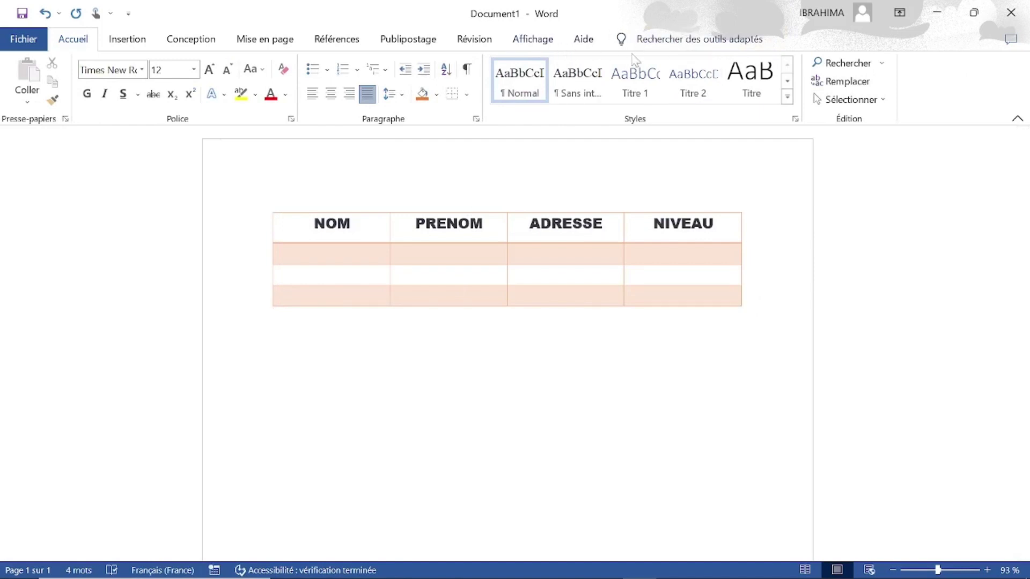
pyautogui.click(280, 252)
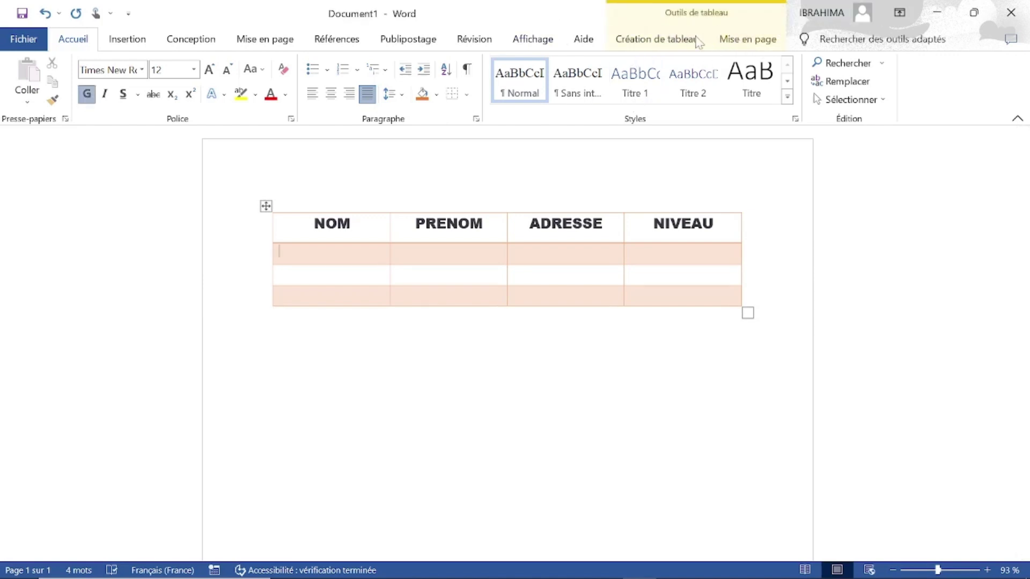
pyautogui.click(679, 41)
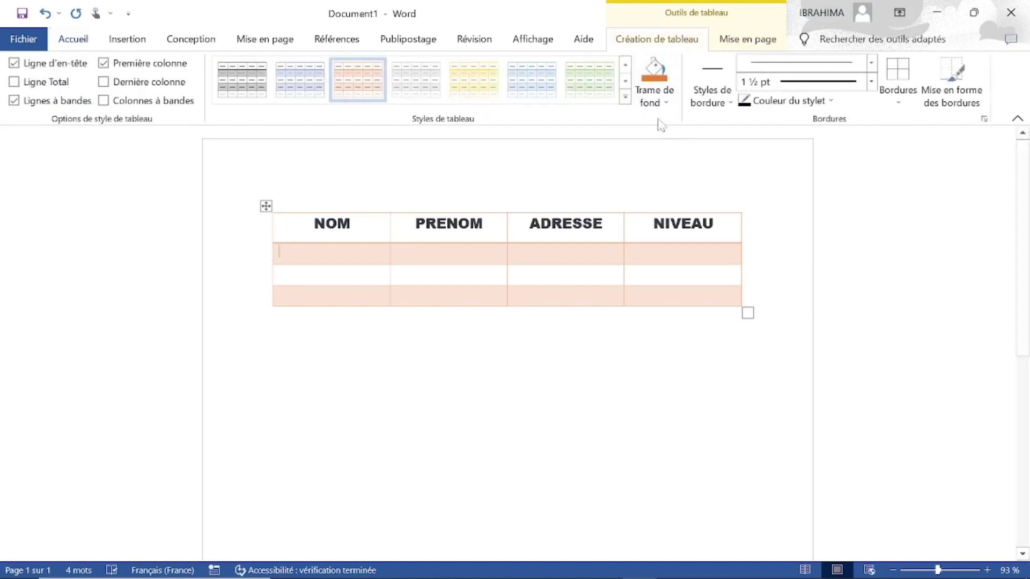
pyautogui.click(625, 97)
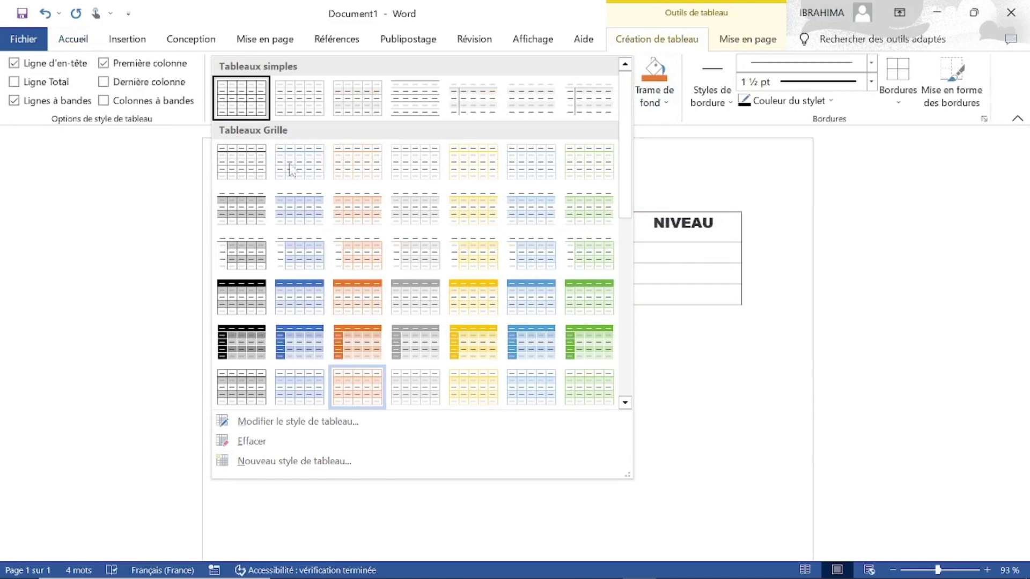
pyautogui.press('Escape')
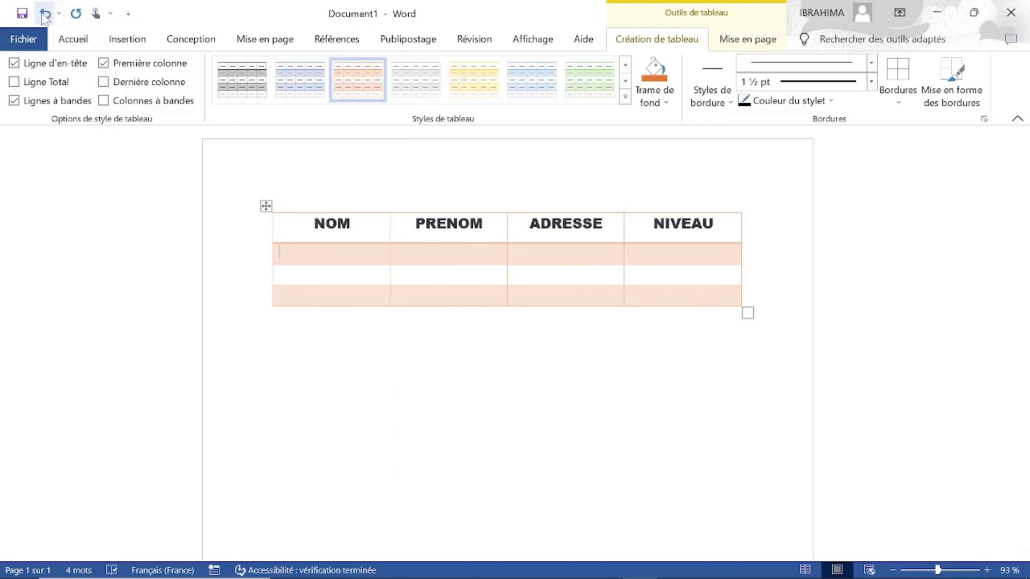
pyautogui.click(45, 14)
pyautogui.click(45, 14)
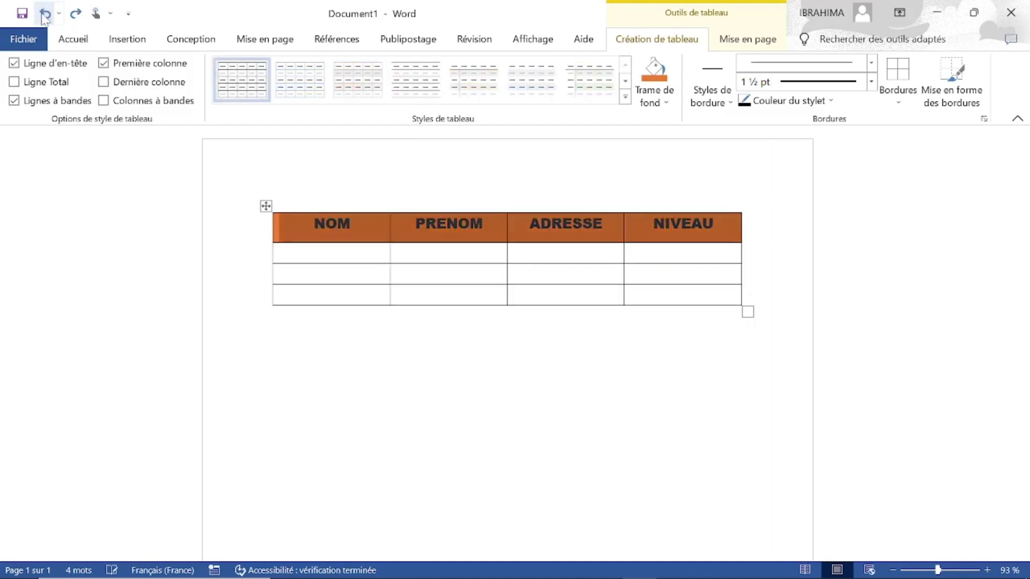
pyautogui.click(76, 14)
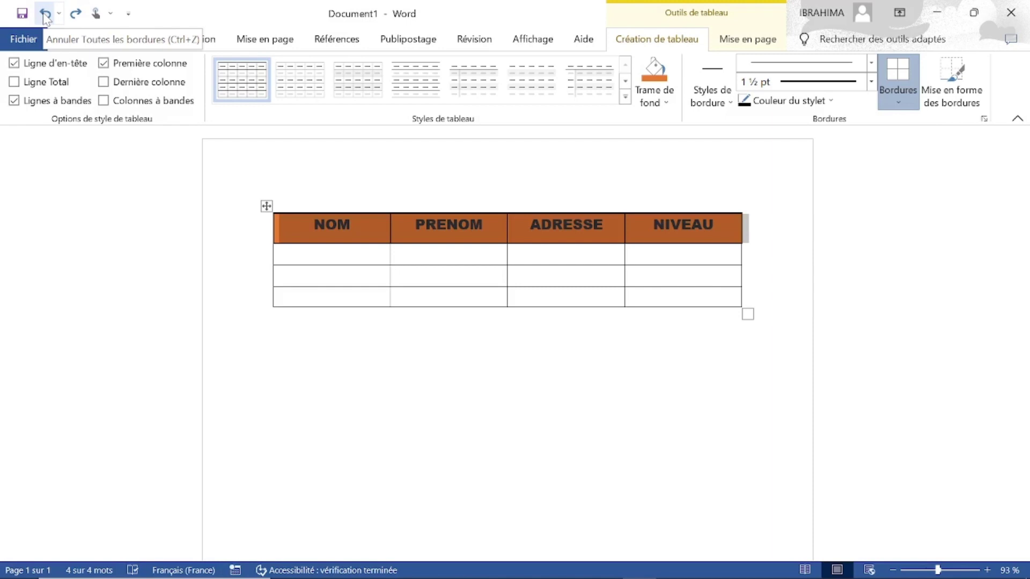
pyautogui.click(499, 332)
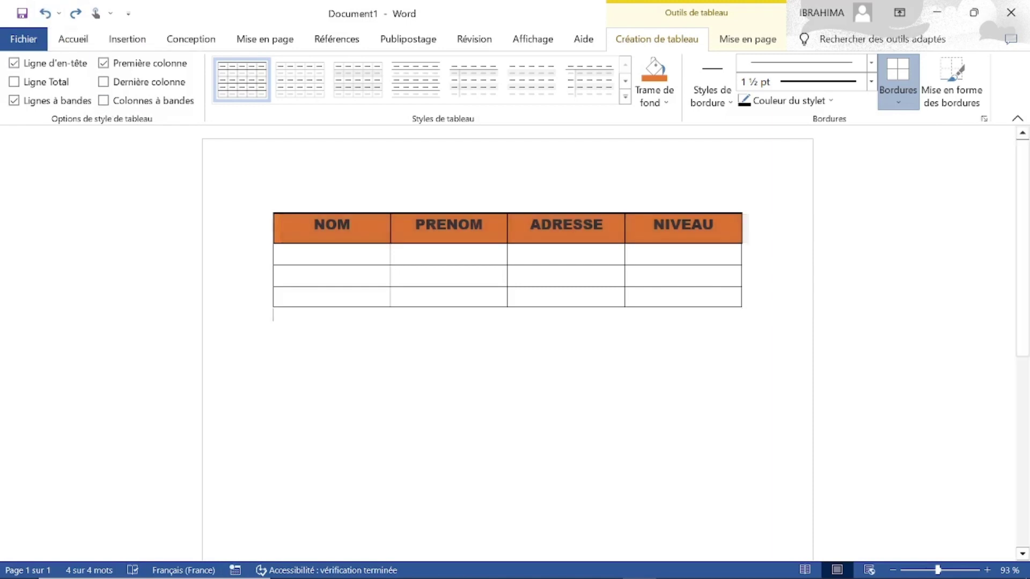
pyautogui.press('Up')
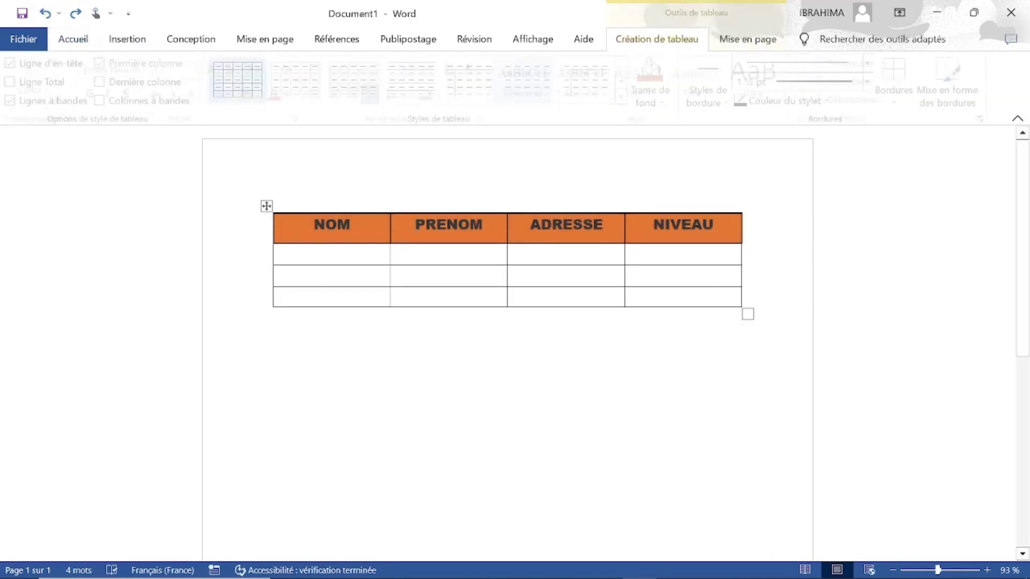
pyautogui.click(871, 81)
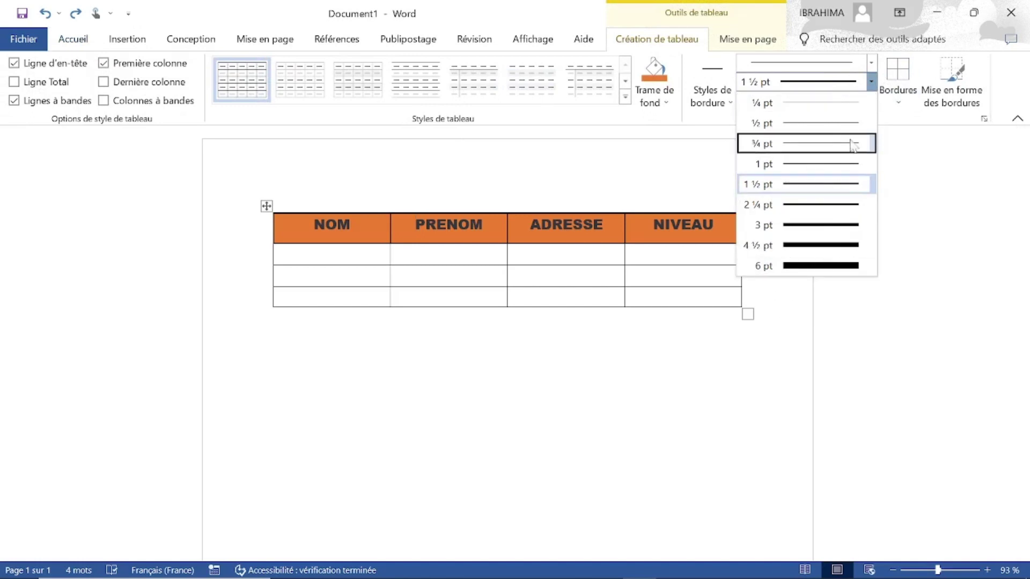
pyautogui.click(907, 161)
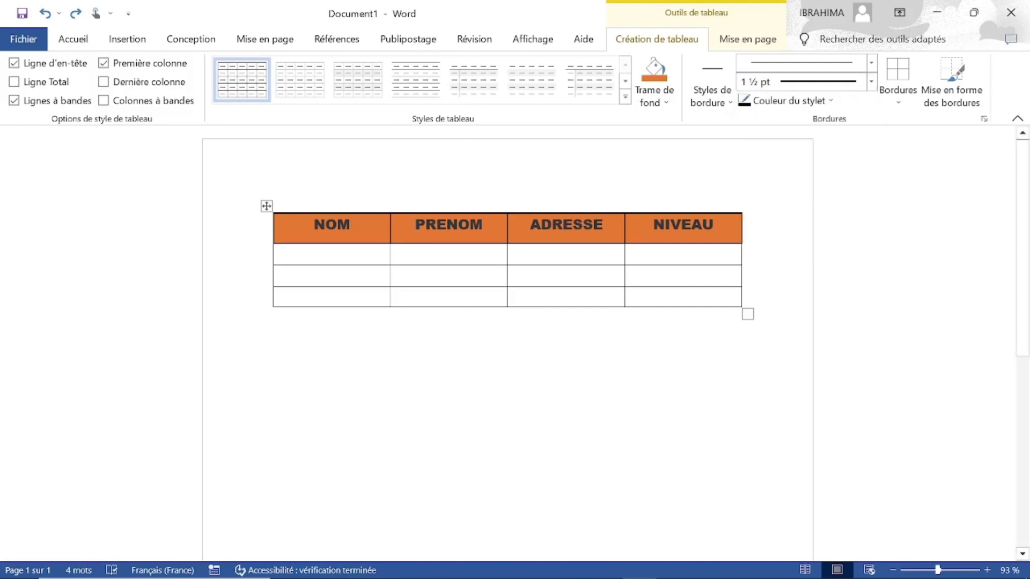
pyautogui.click(899, 103)
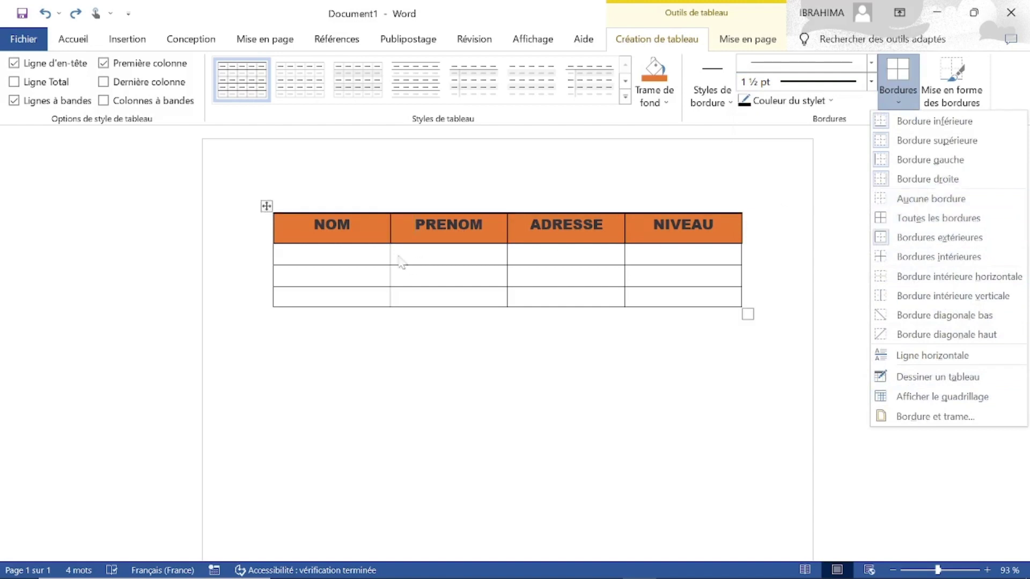
pyautogui.click(307, 228)
pyautogui.moveTo(317, 228); pyautogui.dragTo(692, 227)
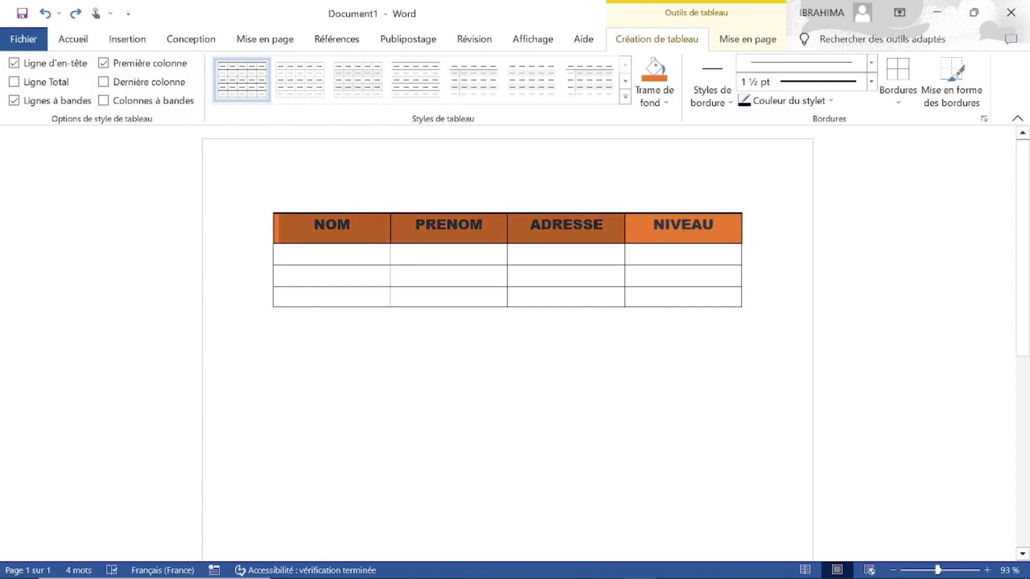
pyautogui.click(898, 101)
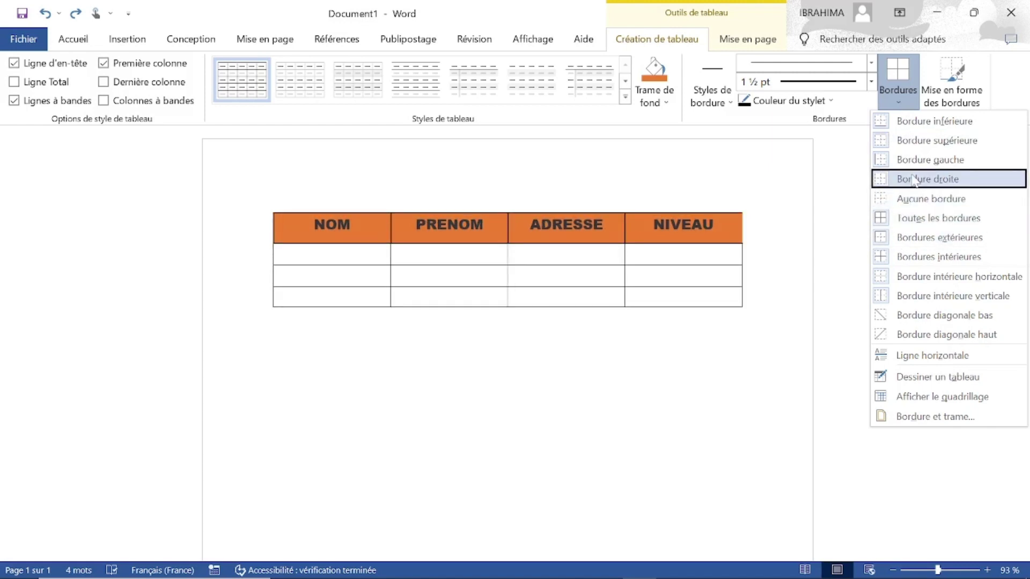
pyautogui.press('Escape')
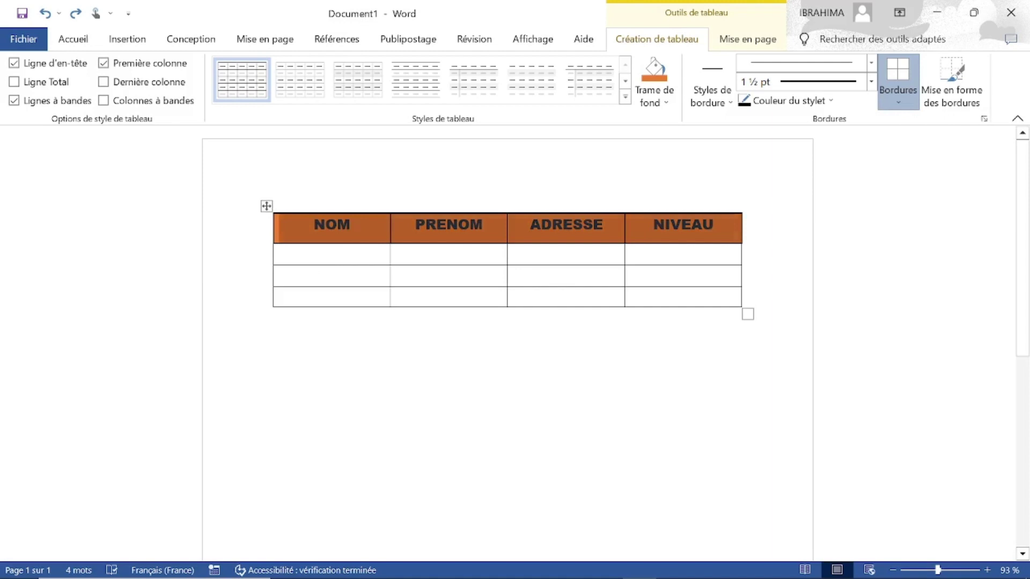
pyautogui.click(279, 275)
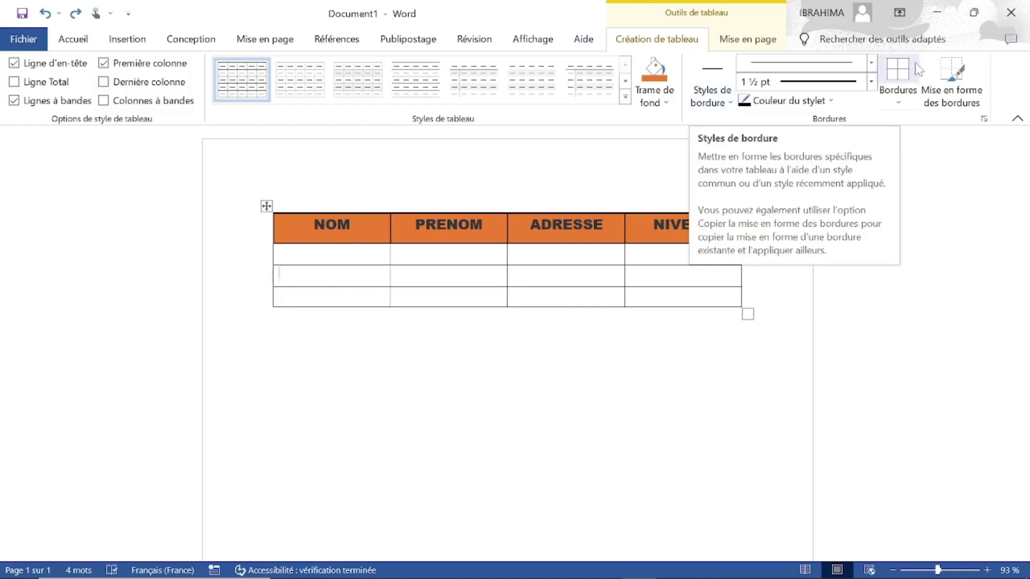
pyautogui.click(898, 99)
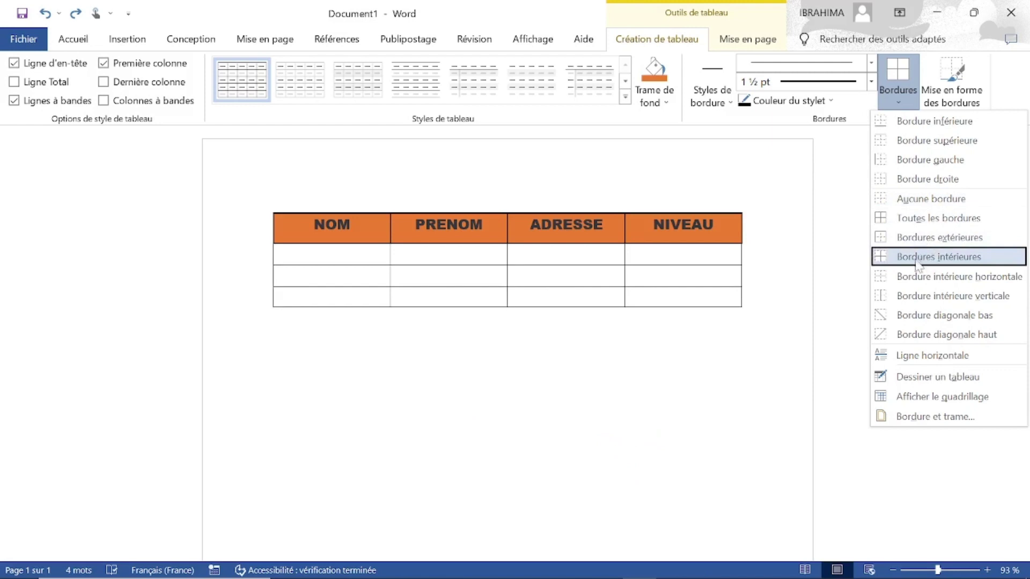
pyautogui.click(434, 257)
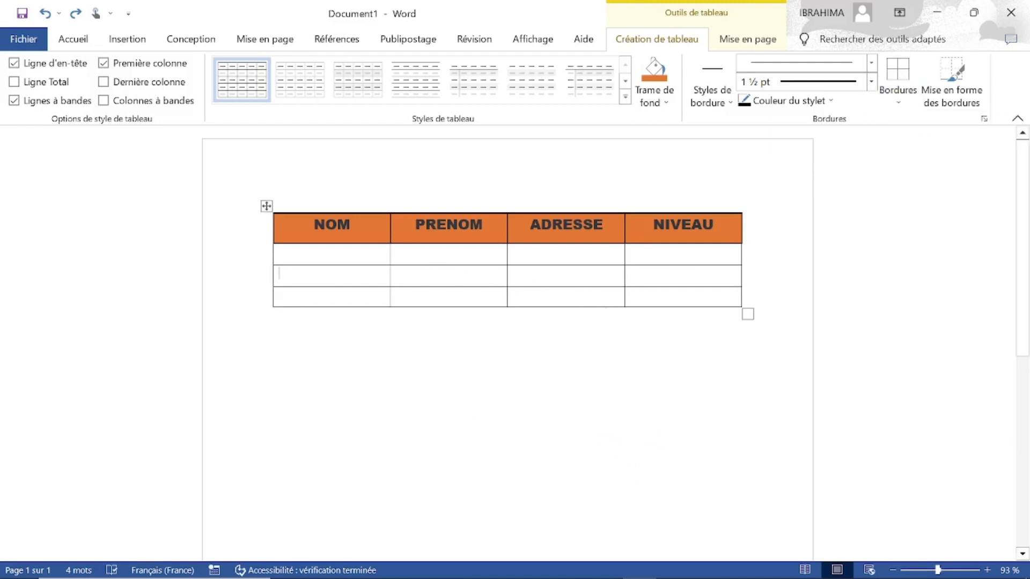
pyautogui.moveTo(395, 252); pyautogui.dragTo(594, 283)
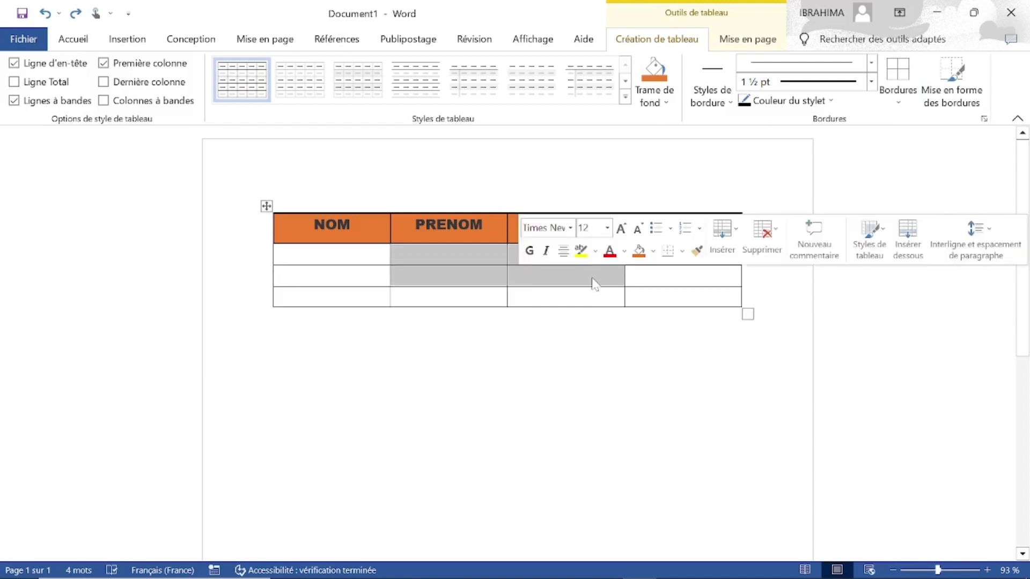
pyautogui.click(898, 99)
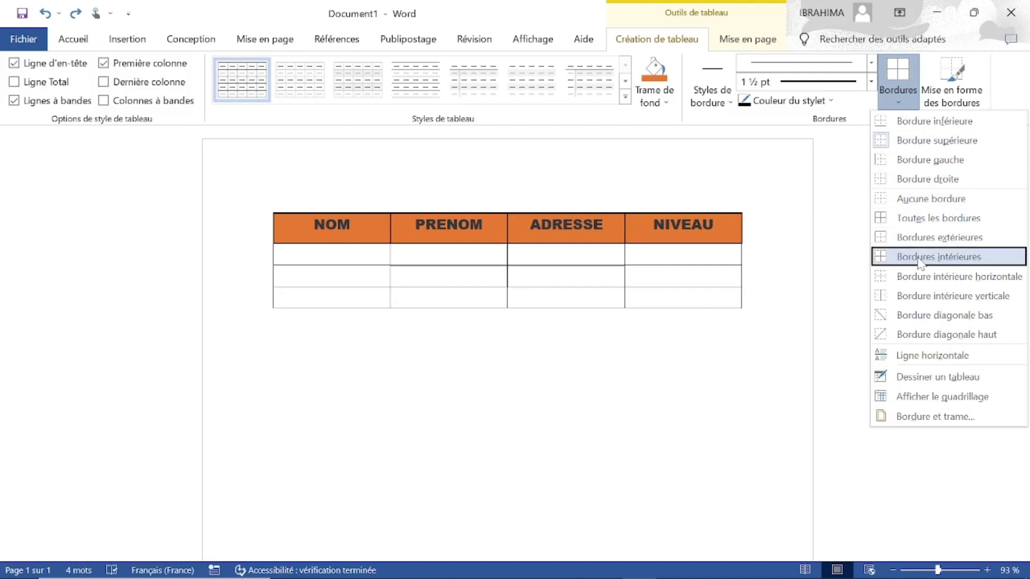
pyautogui.press('Escape')
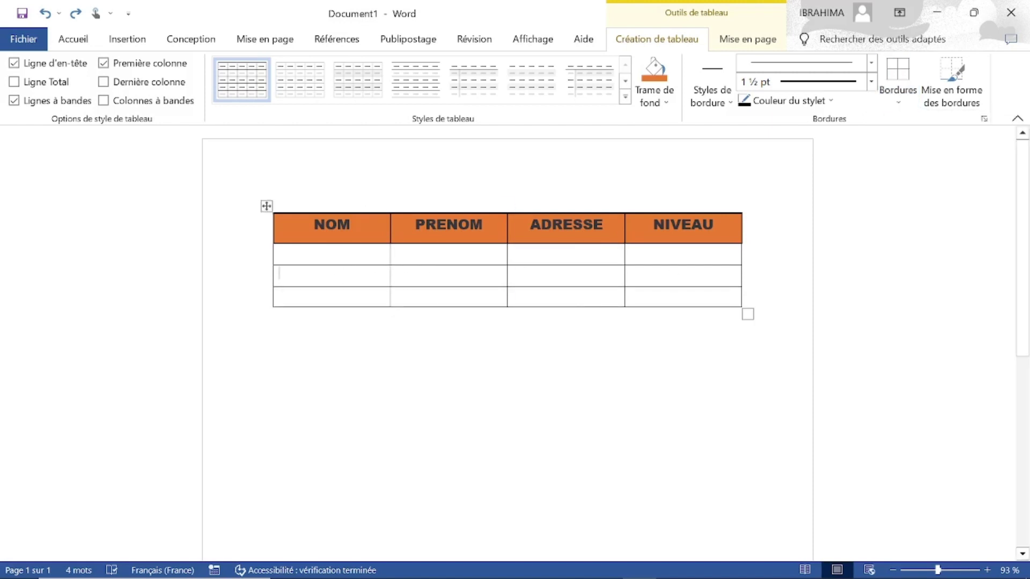
pyautogui.click(893, 95)
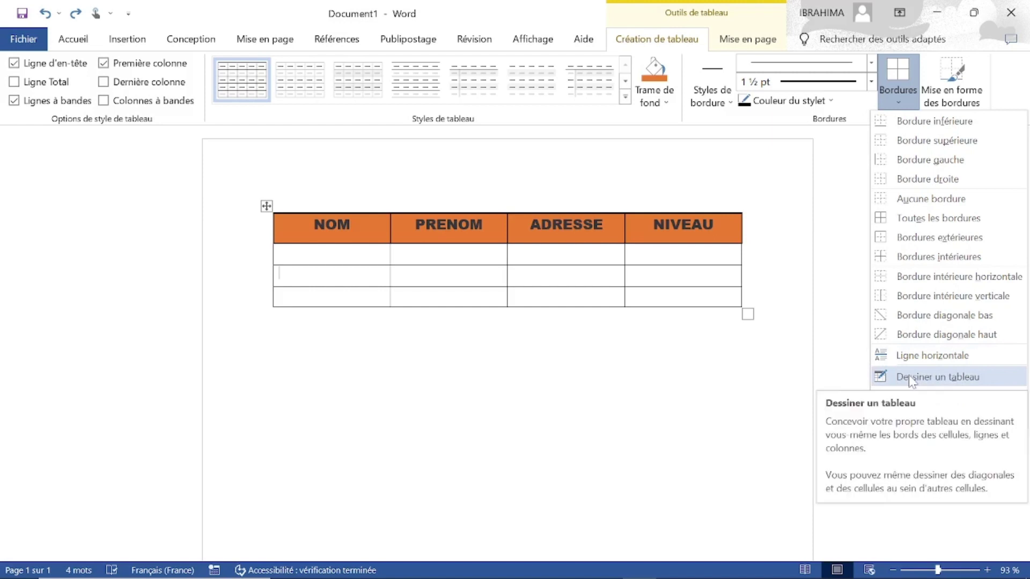
pyautogui.click(461, 244)
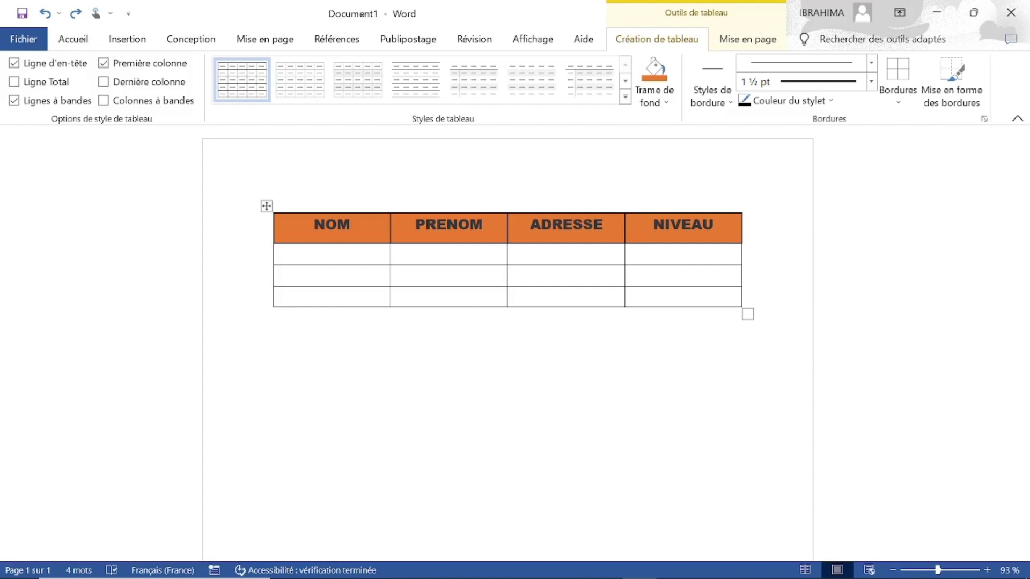
# Step: Finish typing Amadou, then enter Boubacar and Saliou in the next two NOM cells
pyautogui.write('Ama')
pyautogui.write('dou')
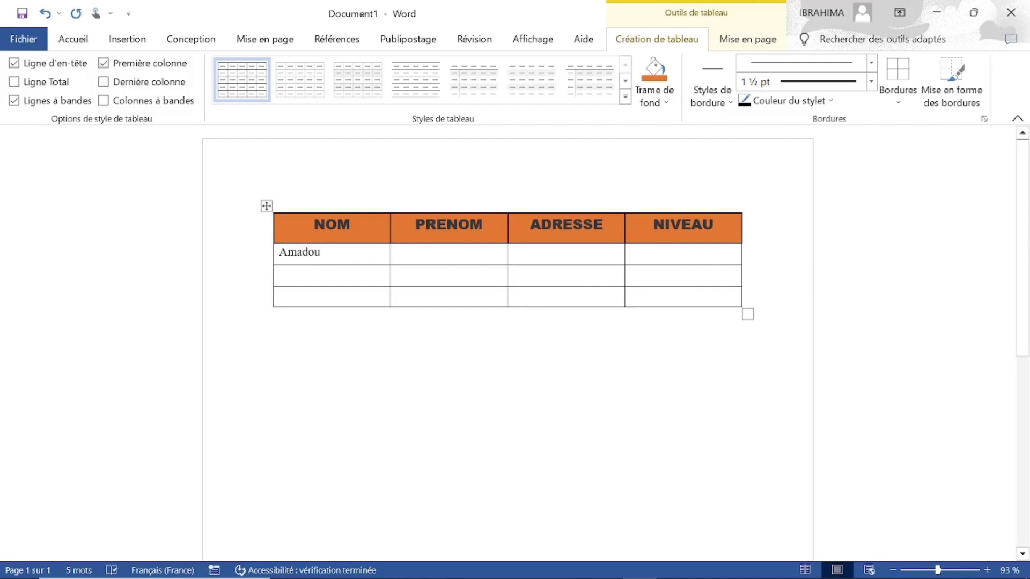
pyautogui.click(300, 275)
pyautogui.write('Bou')
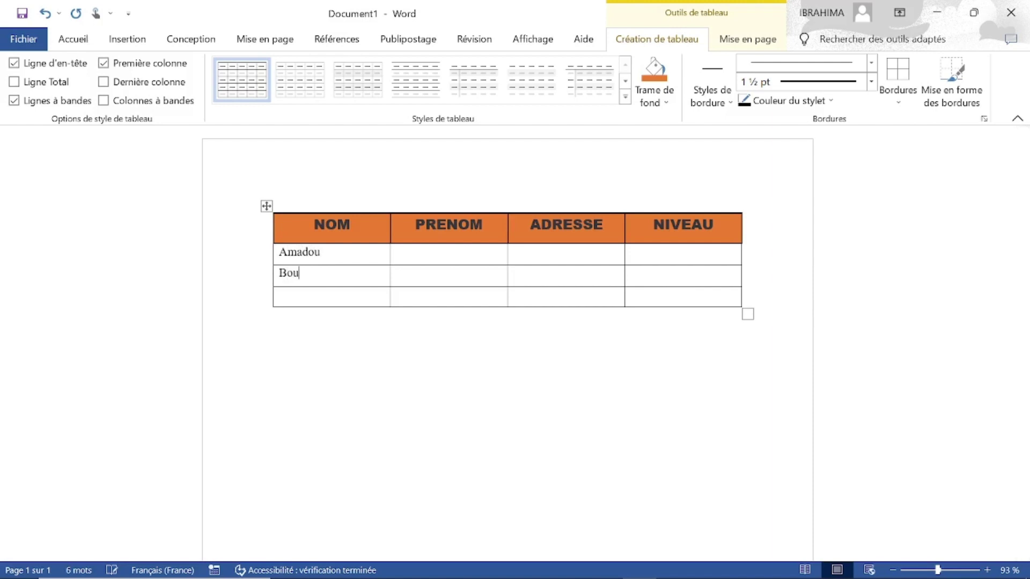
pyautogui.write('ba')
pyautogui.write('v')
pyautogui.press('BackSpace')
pyautogui.write('car')
pyautogui.click(280, 294)
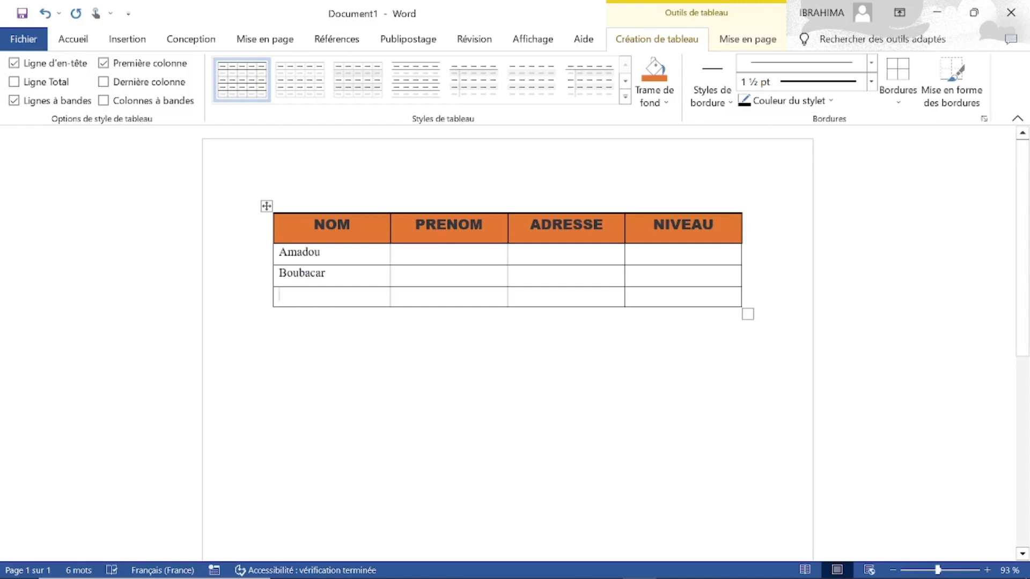
pyautogui.write('Saliou')
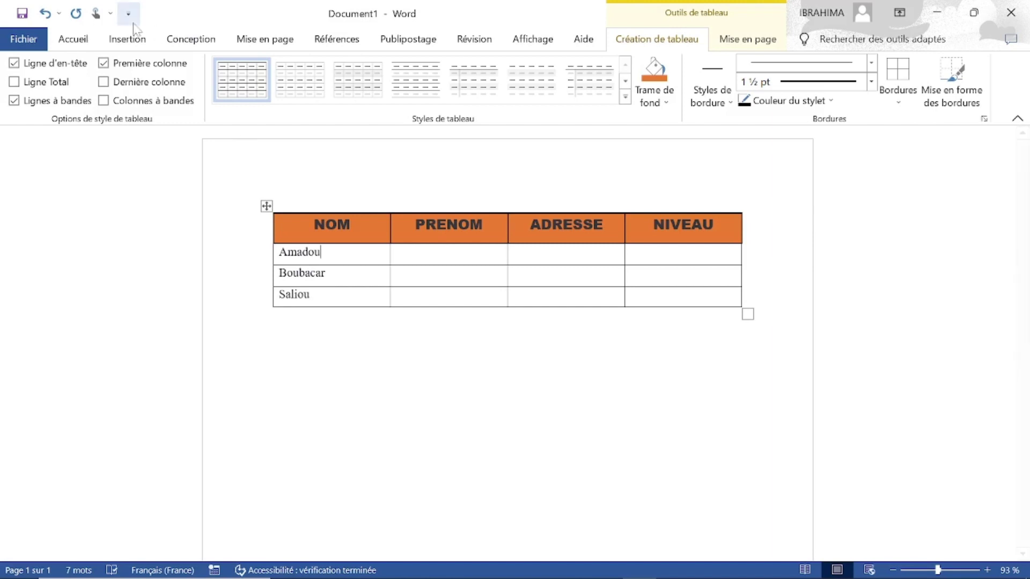
# Step: Browse the Insertion and Création de tableau tabs, then place the caret after Amadou
pyautogui.click(129, 40)
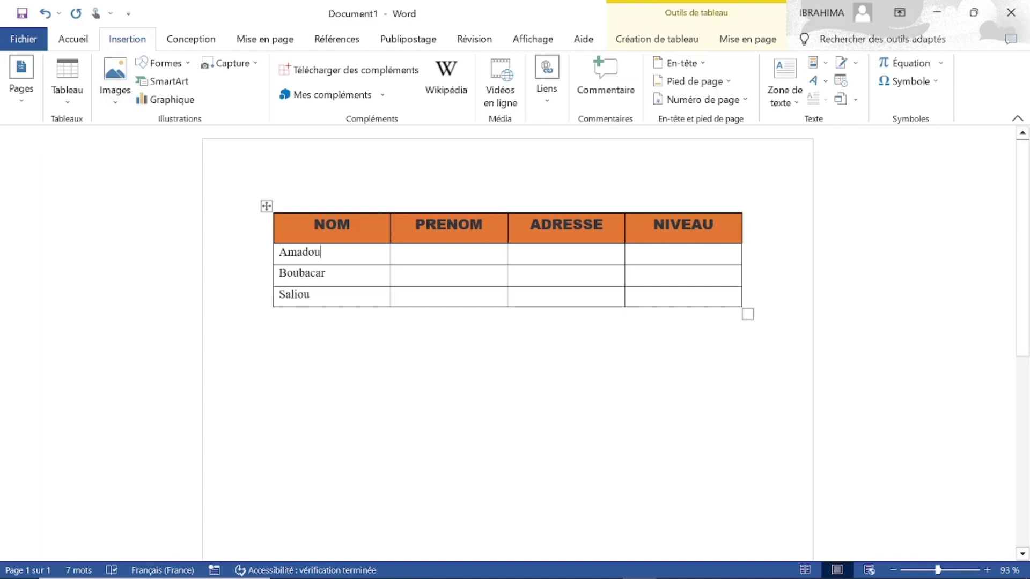
pyautogui.click(650, 38)
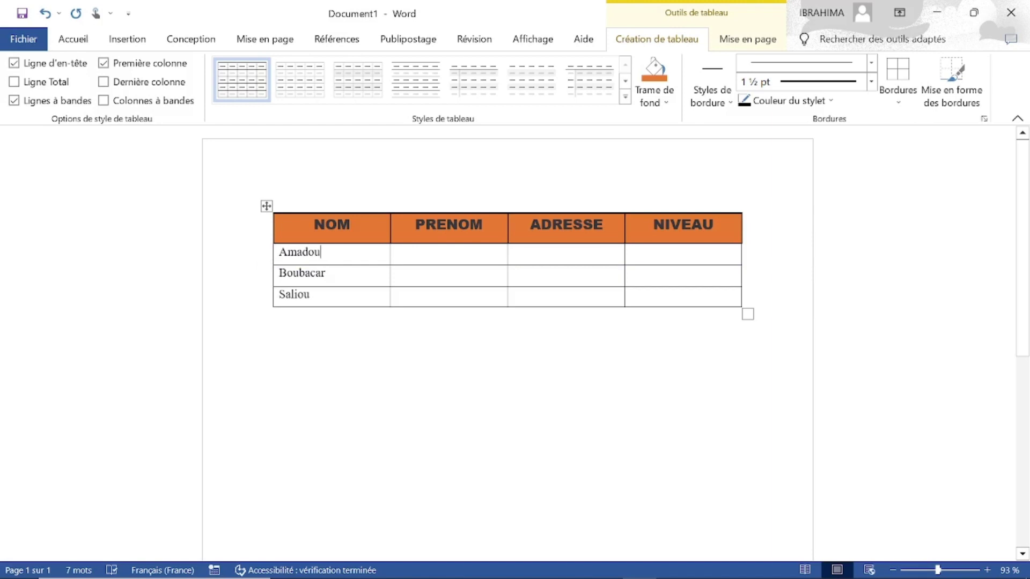
pyautogui.moveTo(322, 253); pyautogui.dragTo(322, 274)
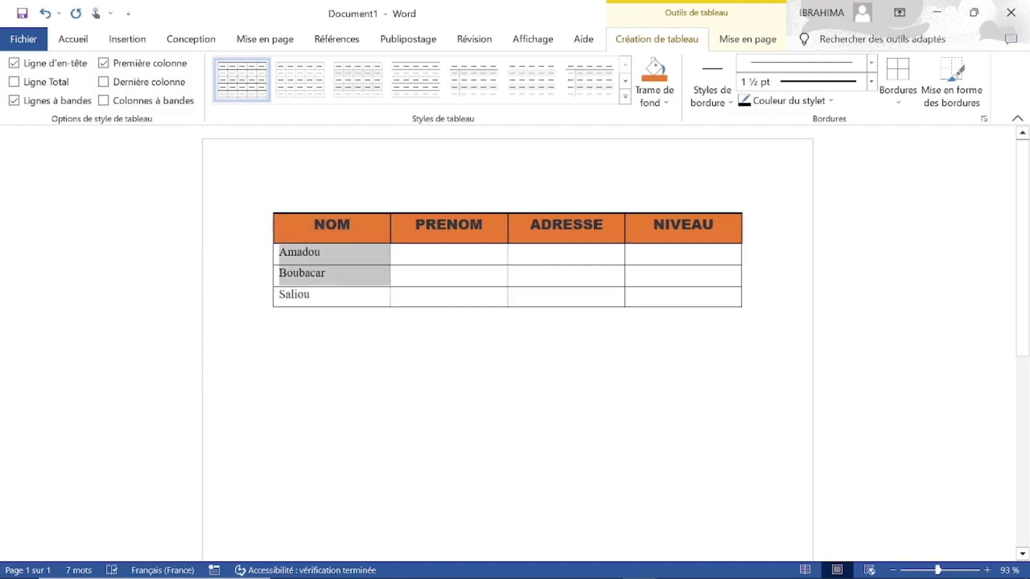
pyautogui.click(324, 255)
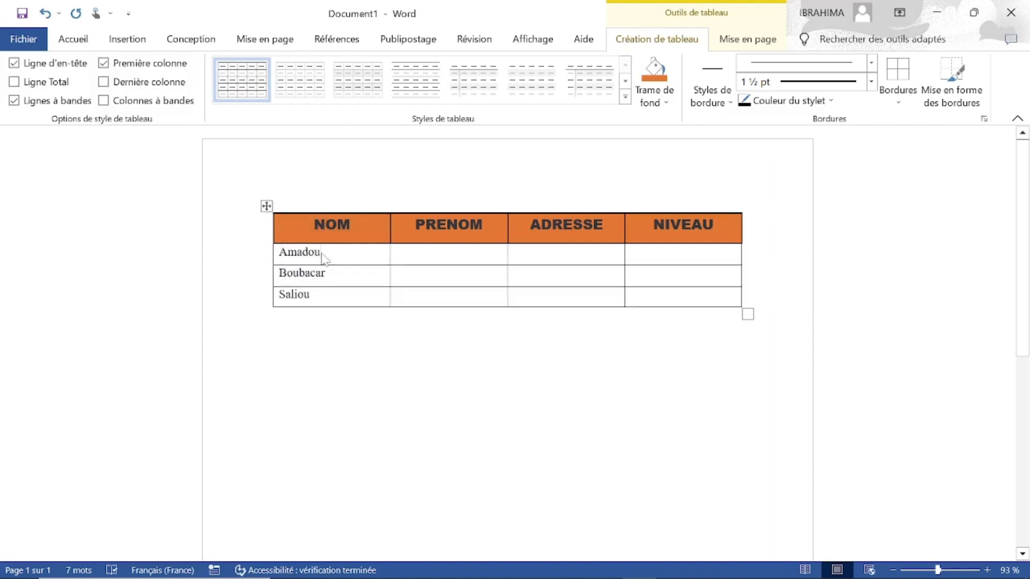
# Step: Insert a row above Amadou with Insérer des lignes au-dessus and enter Abdou in it
pyautogui.rightClick(325, 259)
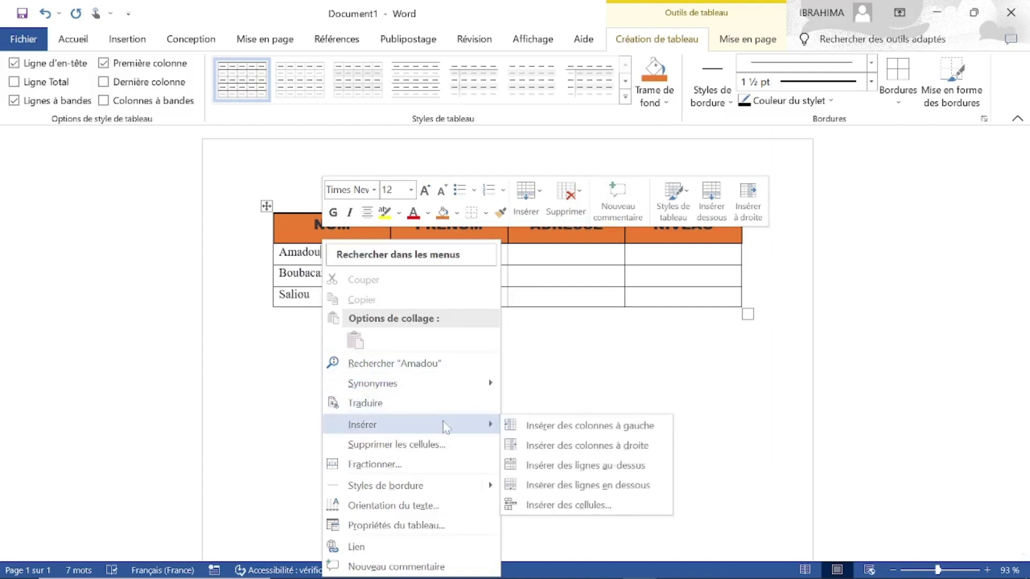
pyautogui.moveTo(411, 424)
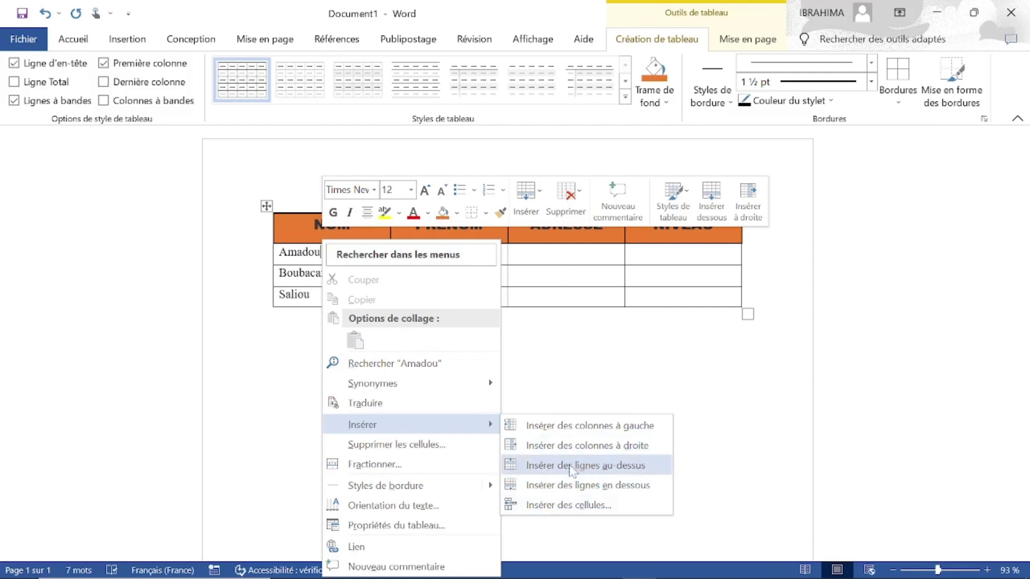
pyautogui.click(571, 470)
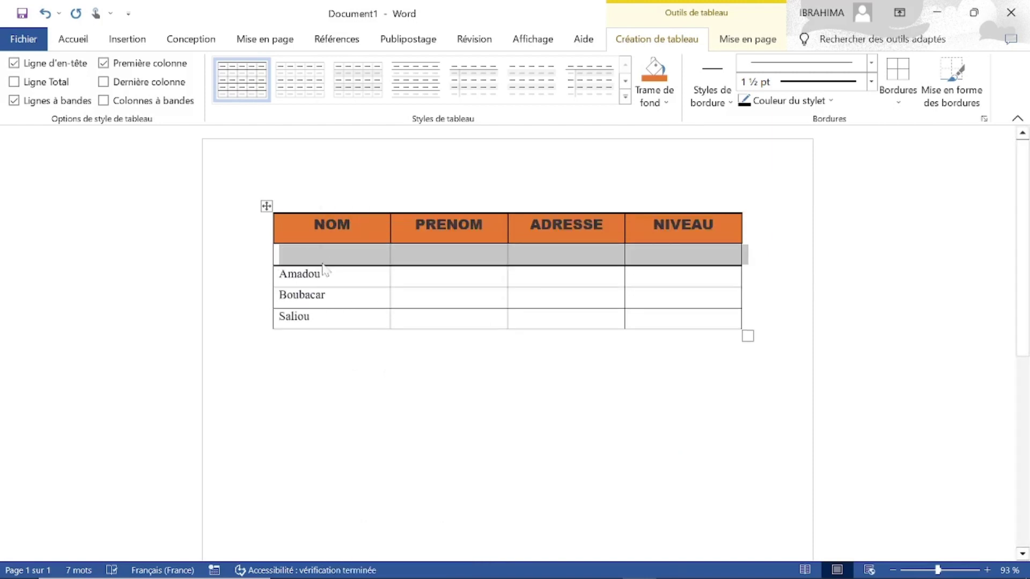
pyautogui.click(292, 257)
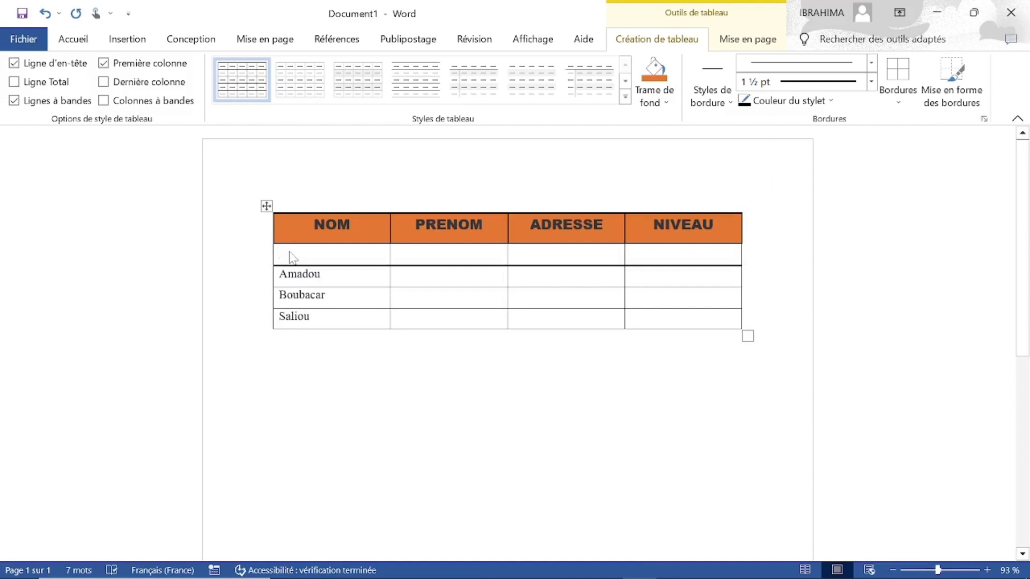
pyautogui.write('A')
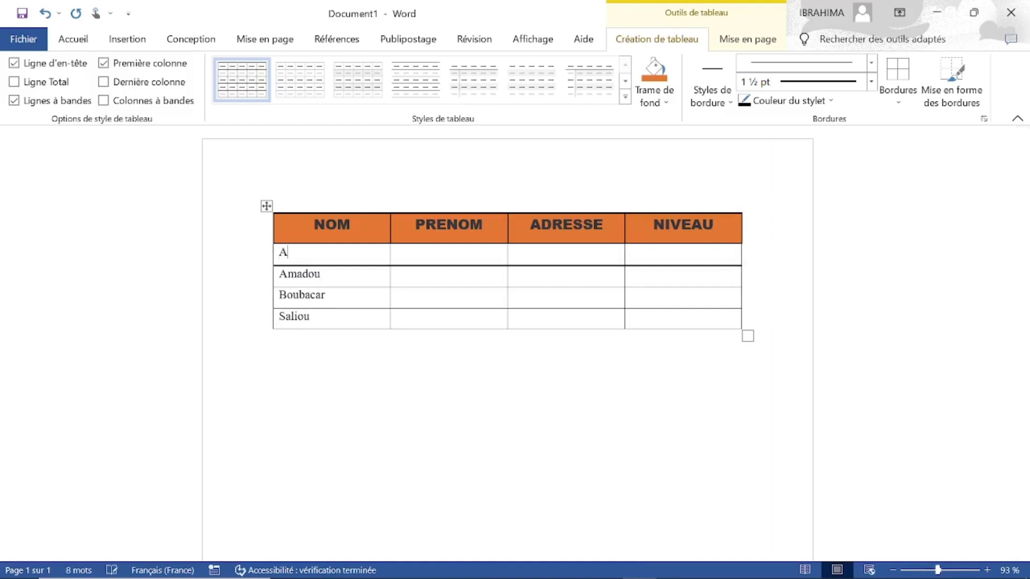
pyautogui.write('ddo')
pyautogui.write('u')
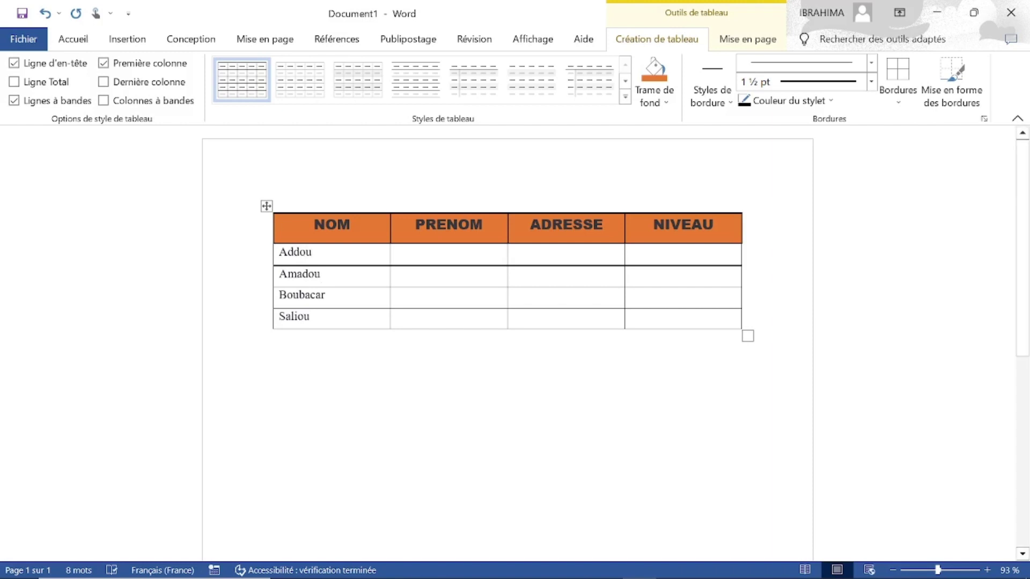
pyautogui.press('BackSpace')
pyautogui.press('BackSpace')
pyautogui.press('BackSpace')
pyautogui.press('BackSpace')
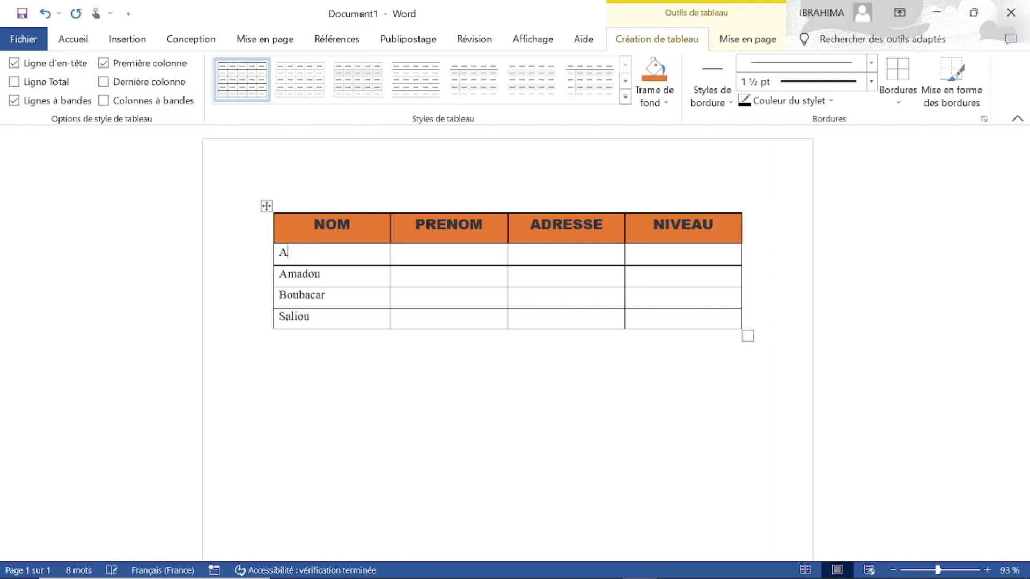
pyautogui.write('bdo')
pyautogui.write('u')
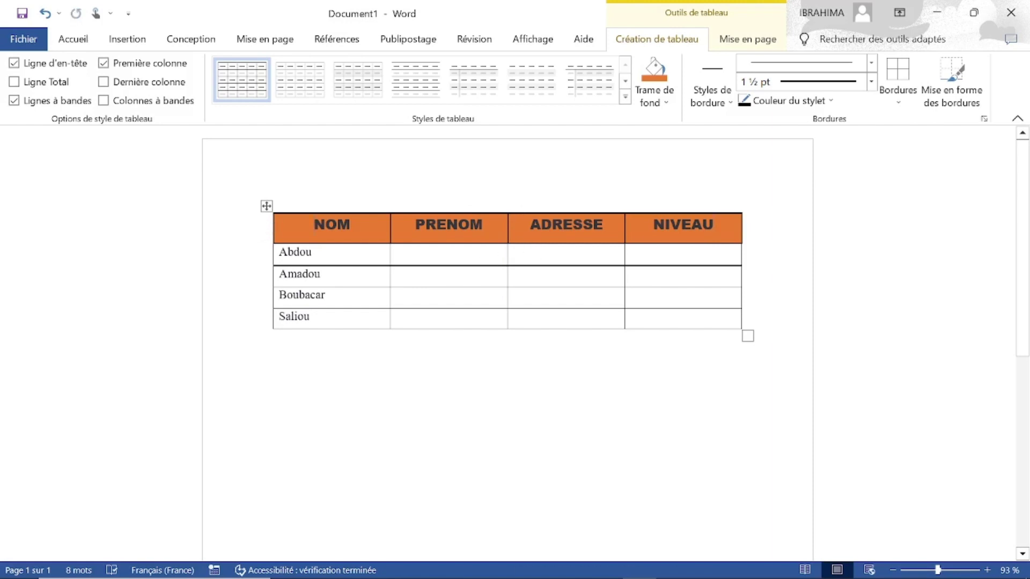
# Step: Insert a column left of NOM with Insérer des colonnes à gauche and head it N
pyautogui.rightClick(288, 224)
pyautogui.moveTo(377, 410)
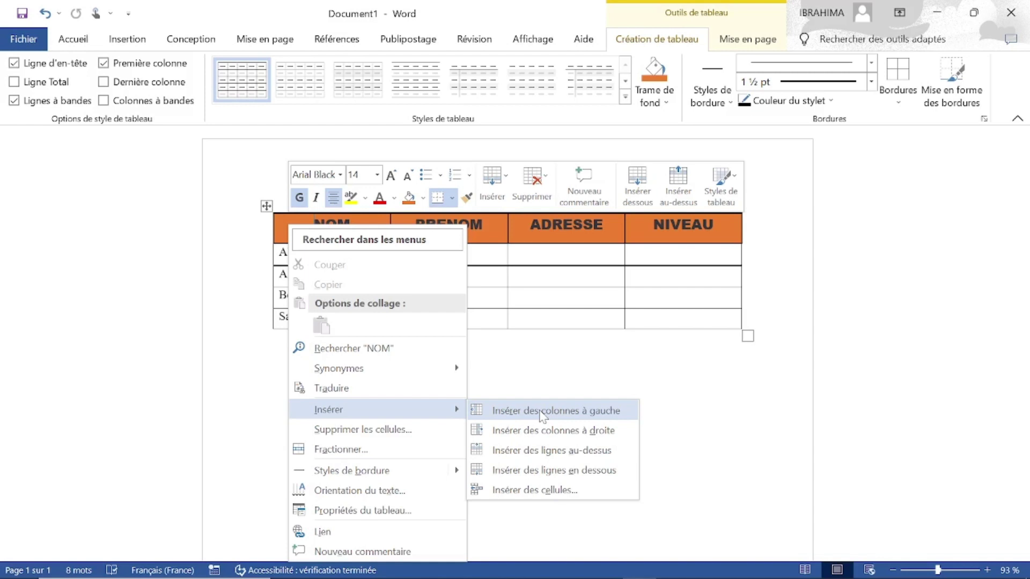
pyautogui.click(543, 410)
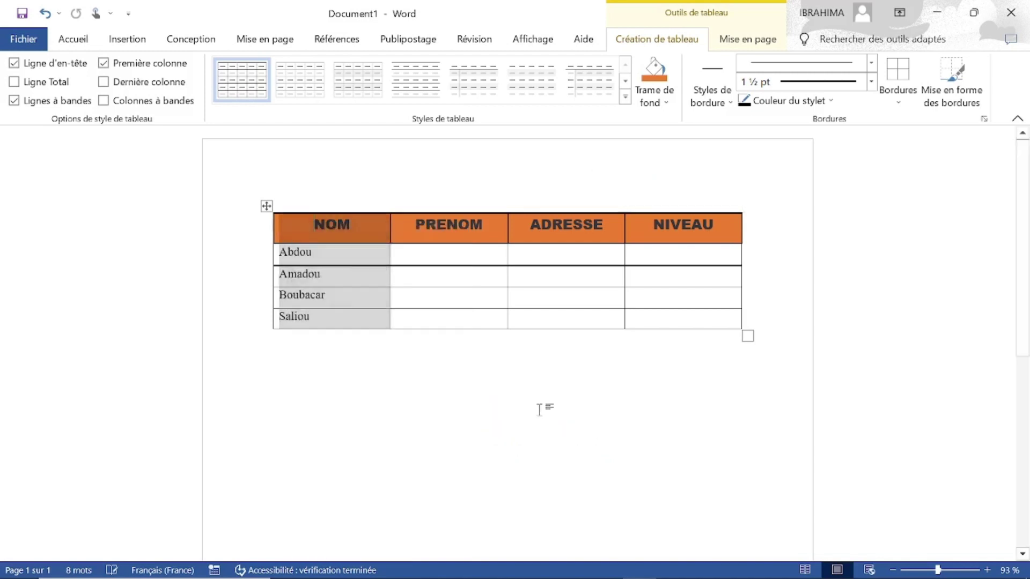
pyautogui.click(296, 228)
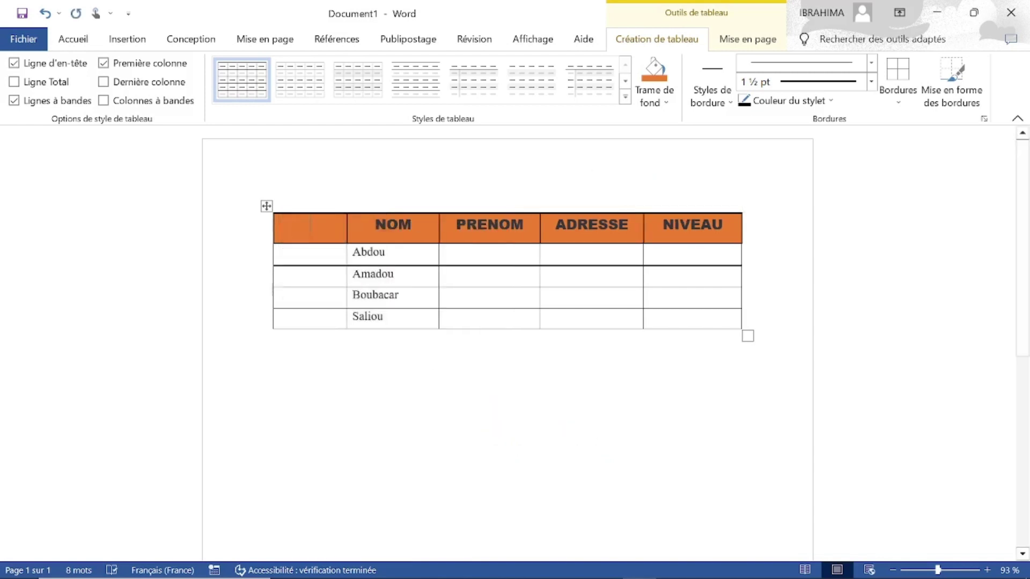
pyautogui.write('Nu')
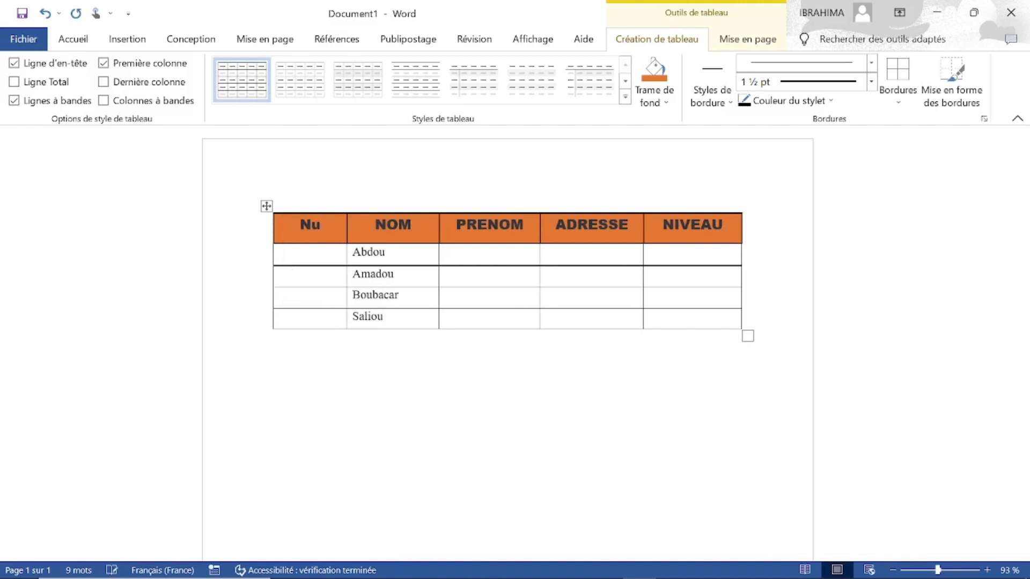
pyautogui.write('mero')
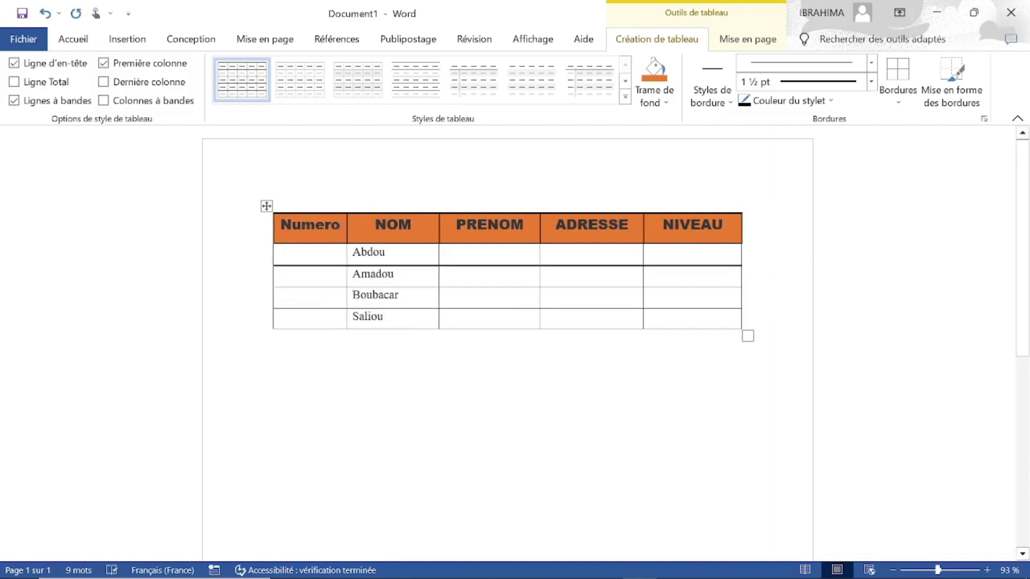
pyautogui.press('BackSpace')
pyautogui.press('BackSpace')
pyautogui.press('BackSpace')
pyautogui.press('BackSpace')
pyautogui.press('BackSpace')
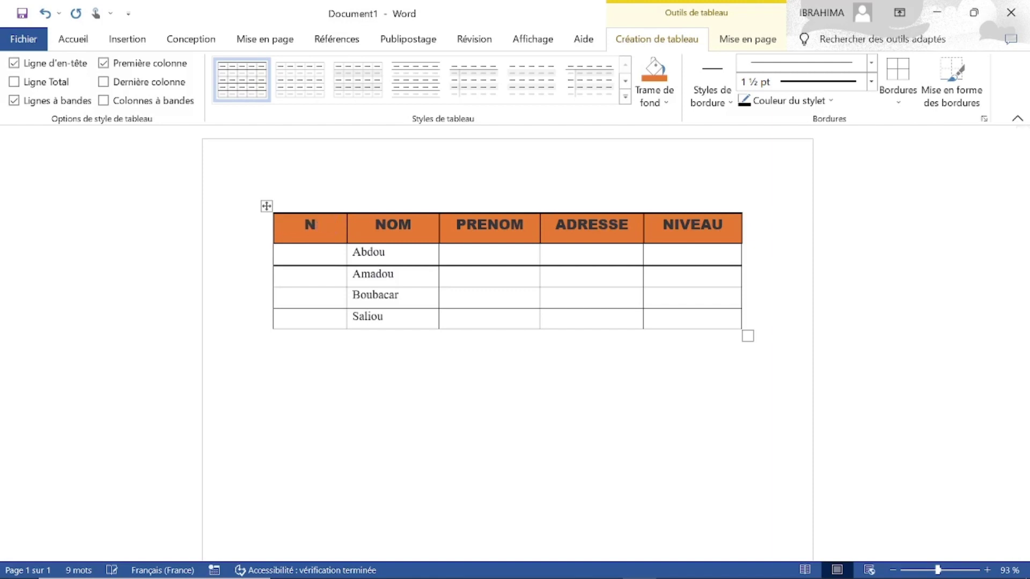
pyautogui.click(74, 42)
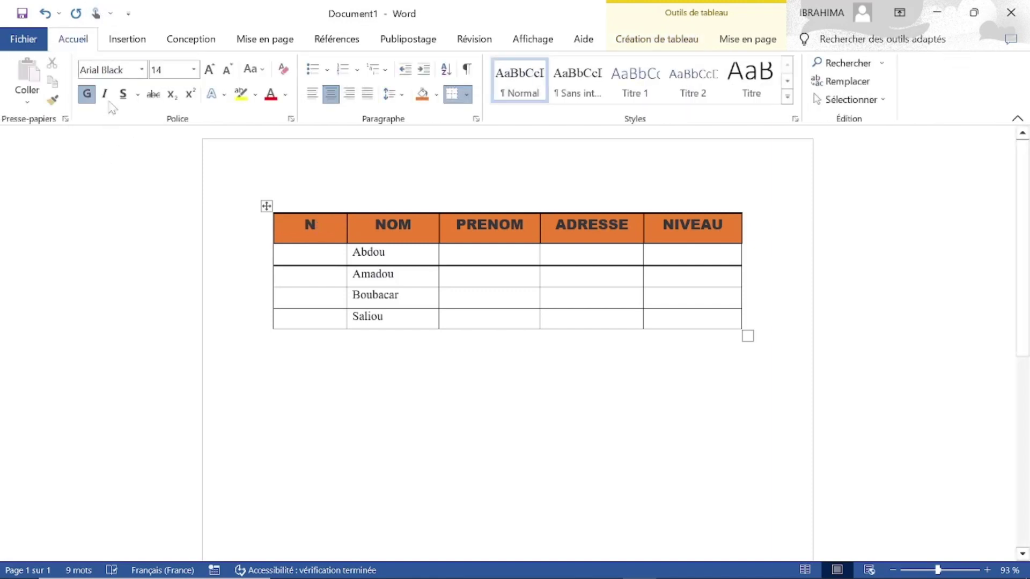
# Step: Add a superscript o after N so the header reads N°
pyautogui.click(190, 95)
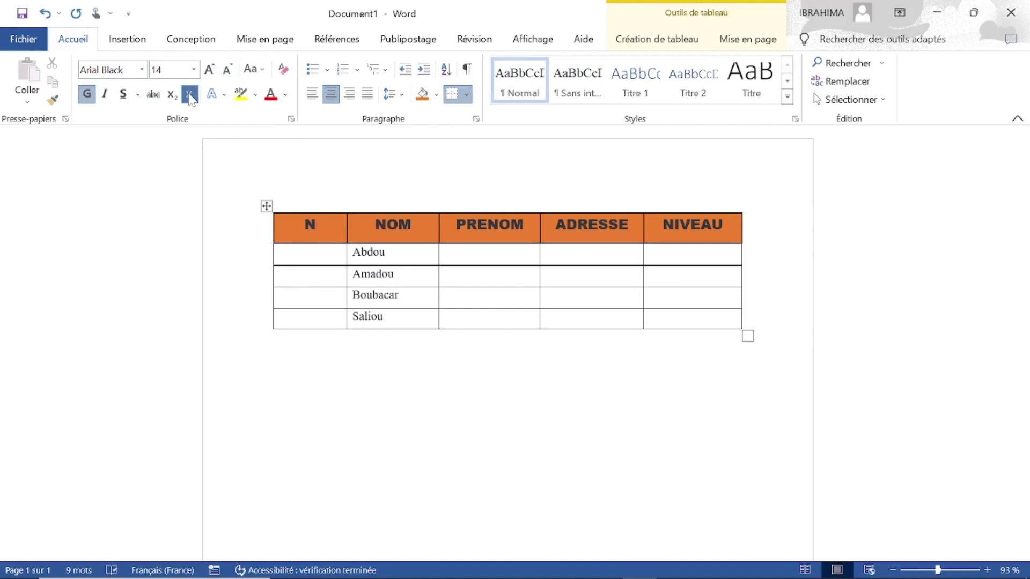
pyautogui.write('o')
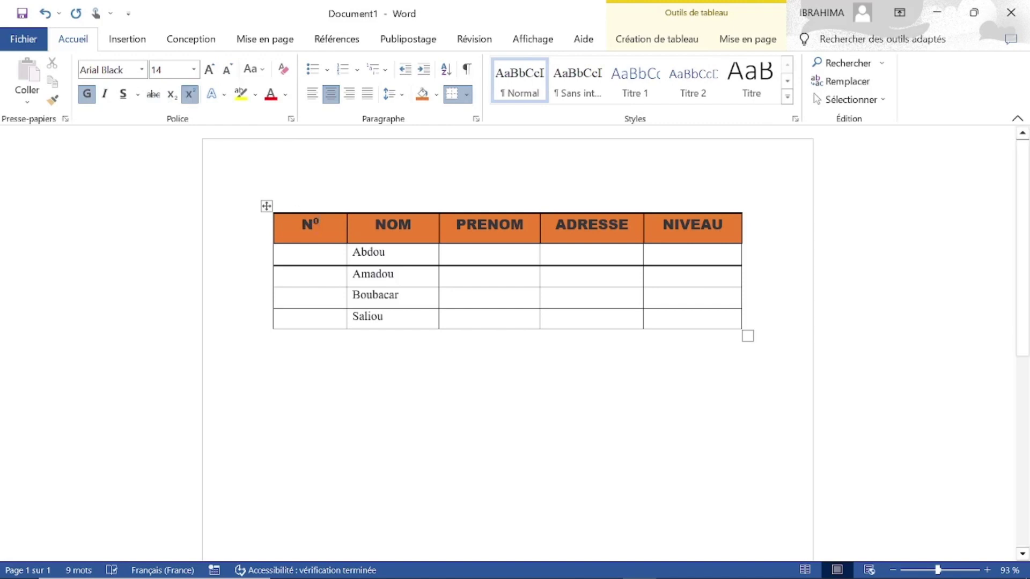
pyautogui.click(191, 101)
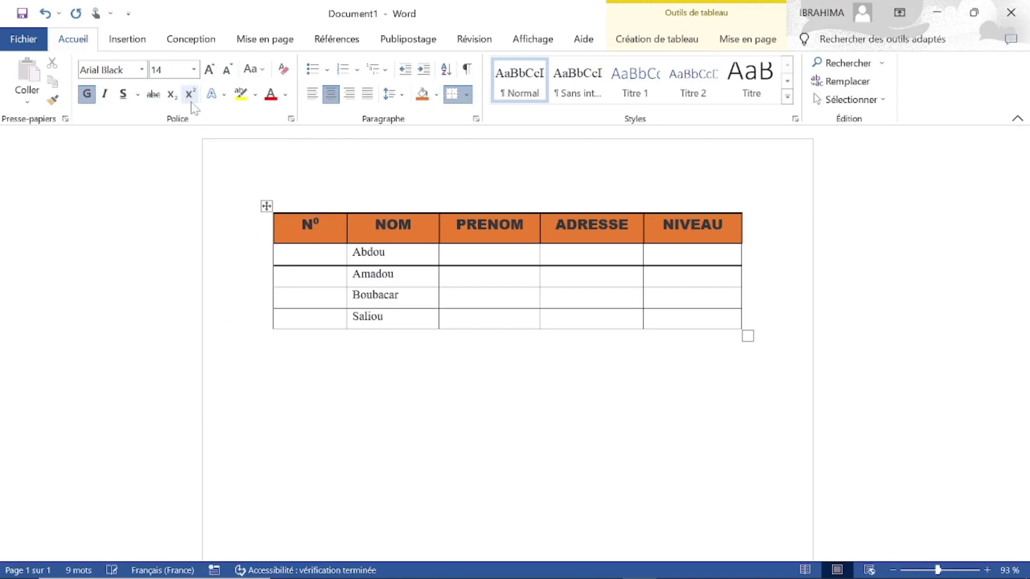
# Step: Number the first-column cells of the four name rows 1, 2, 3 and 4
pyautogui.click(275, 256)
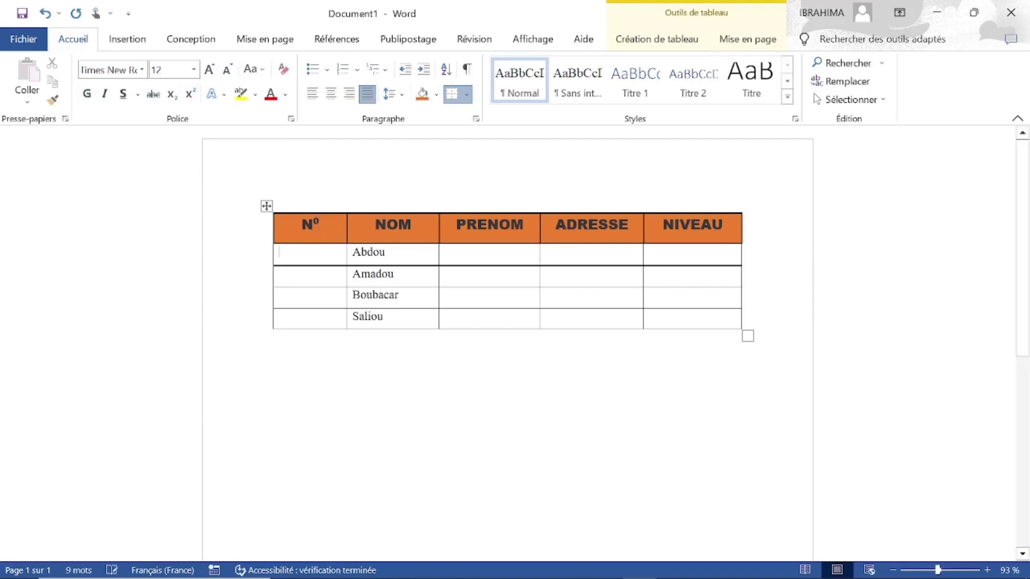
pyautogui.write('1')
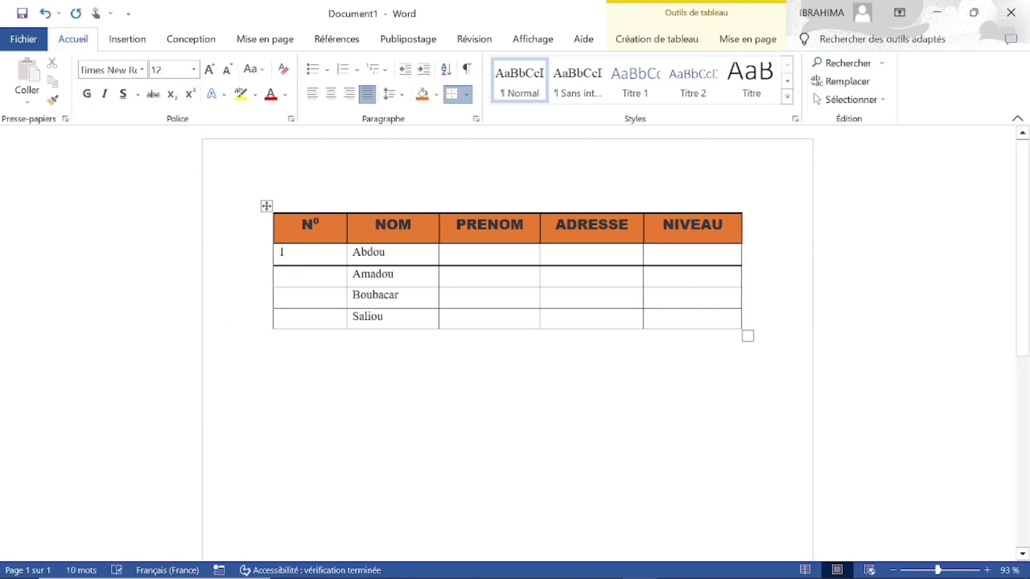
pyautogui.press('Down')
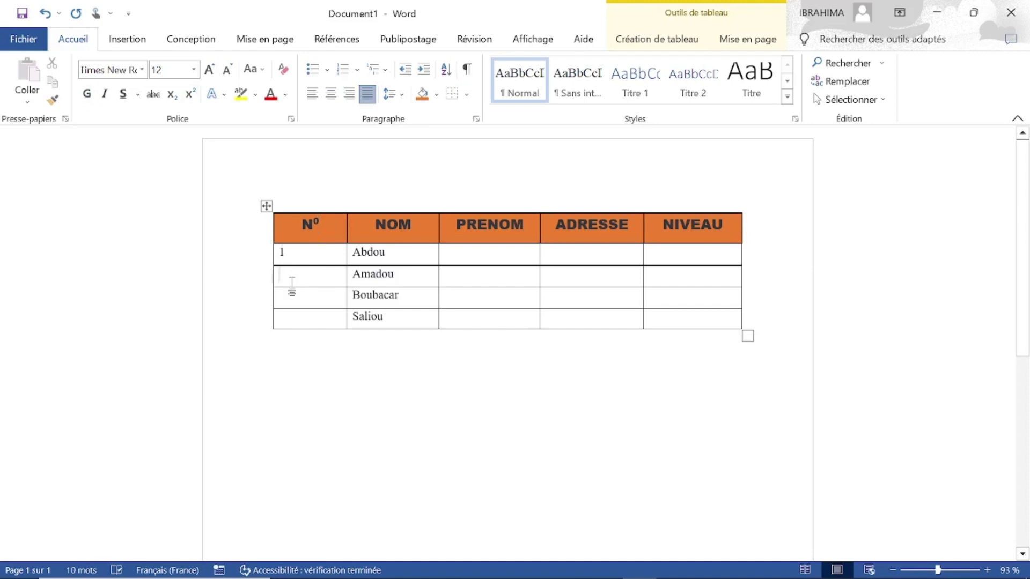
pyautogui.write('2')
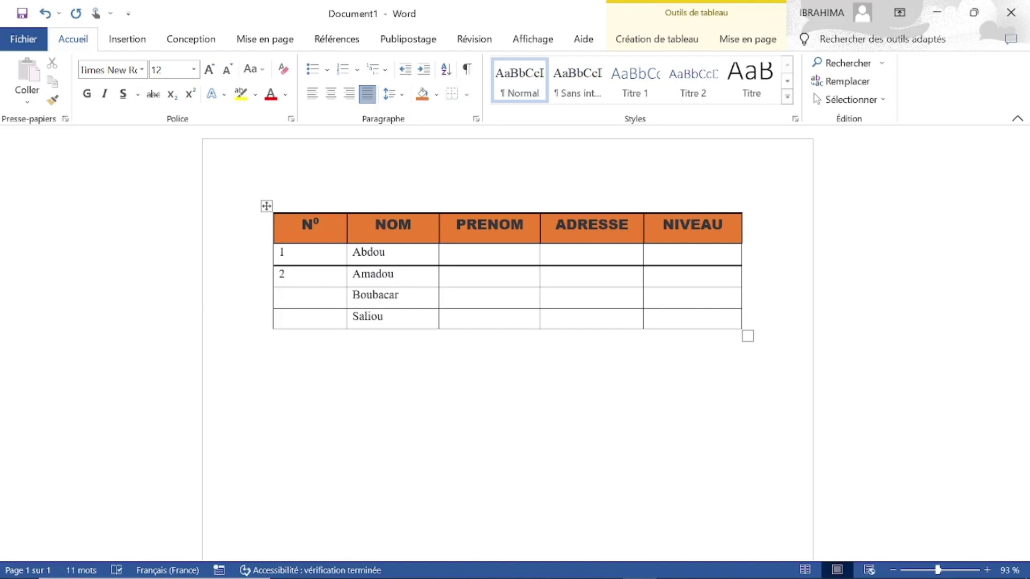
pyautogui.write('3')
pyautogui.write('4')
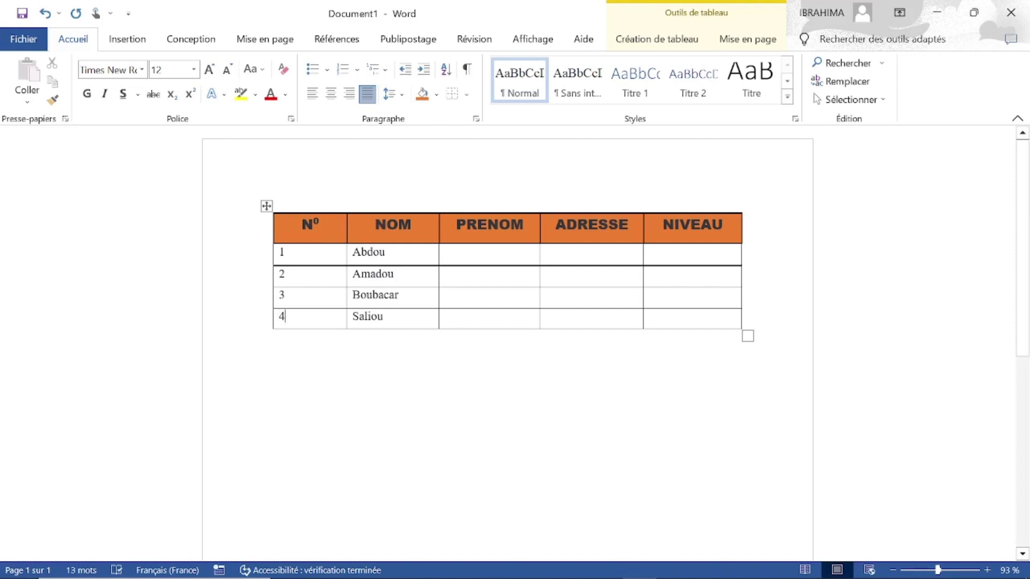
# Step: Select the number cells 1–4 and make them centred, bold and 14 pt
pyautogui.click(273, 336)
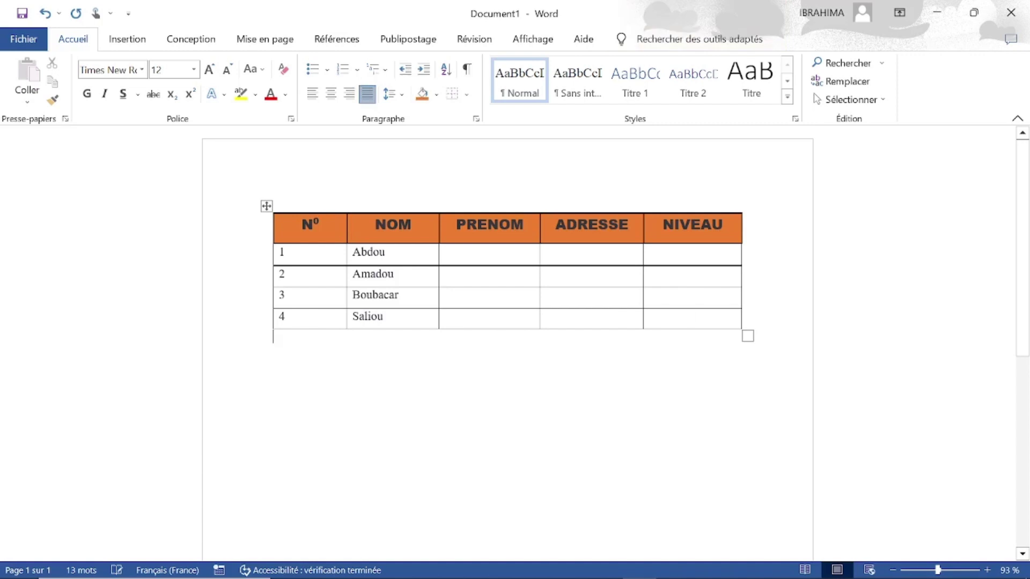
pyautogui.press('Up')
pyautogui.click(353, 274)
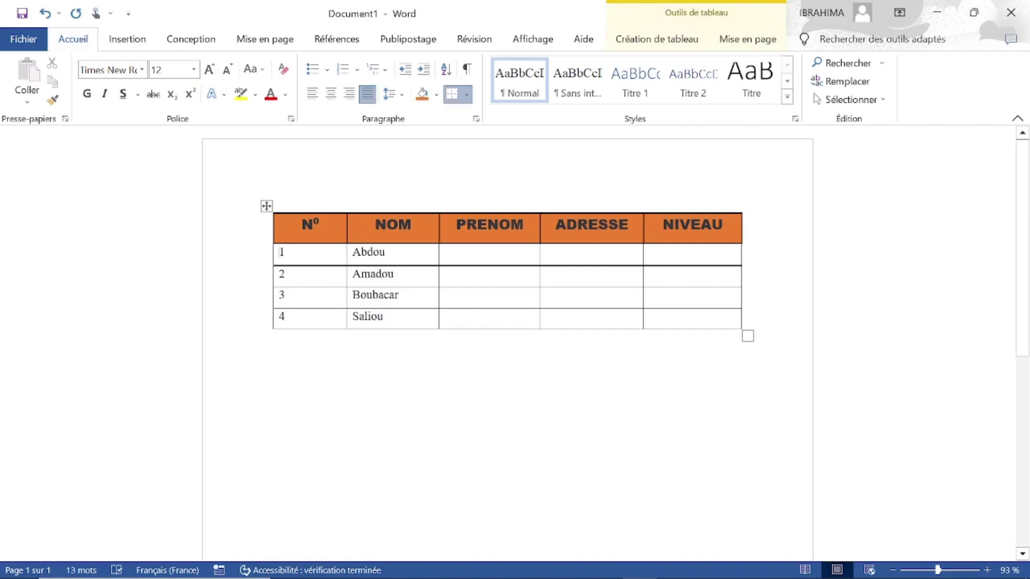
pyautogui.moveTo(279, 252); pyautogui.dragTo(301, 320)
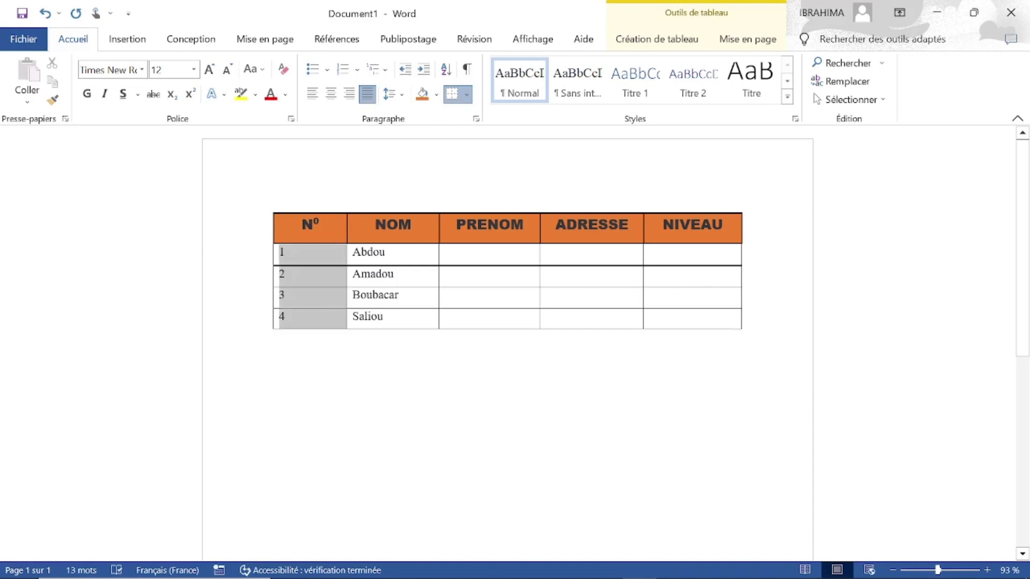
pyautogui.click(283, 253)
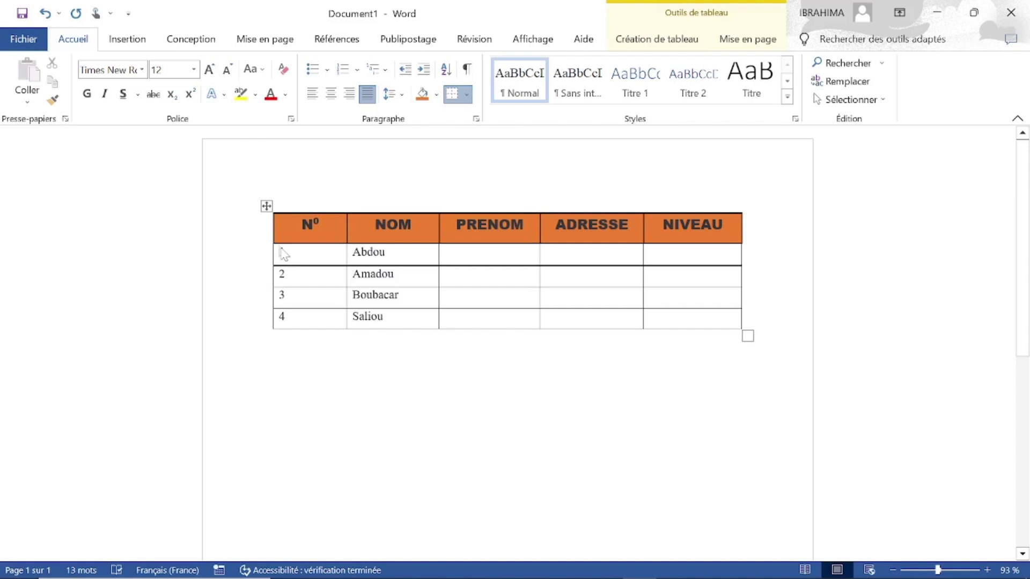
pyautogui.moveTo(284, 254); pyautogui.dragTo(331, 316)
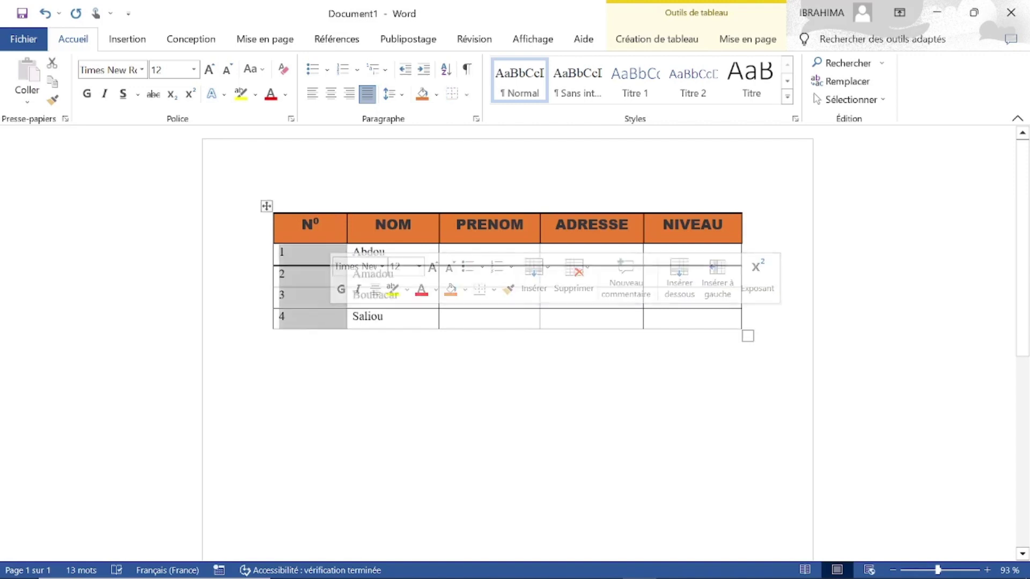
pyautogui.click(328, 97)
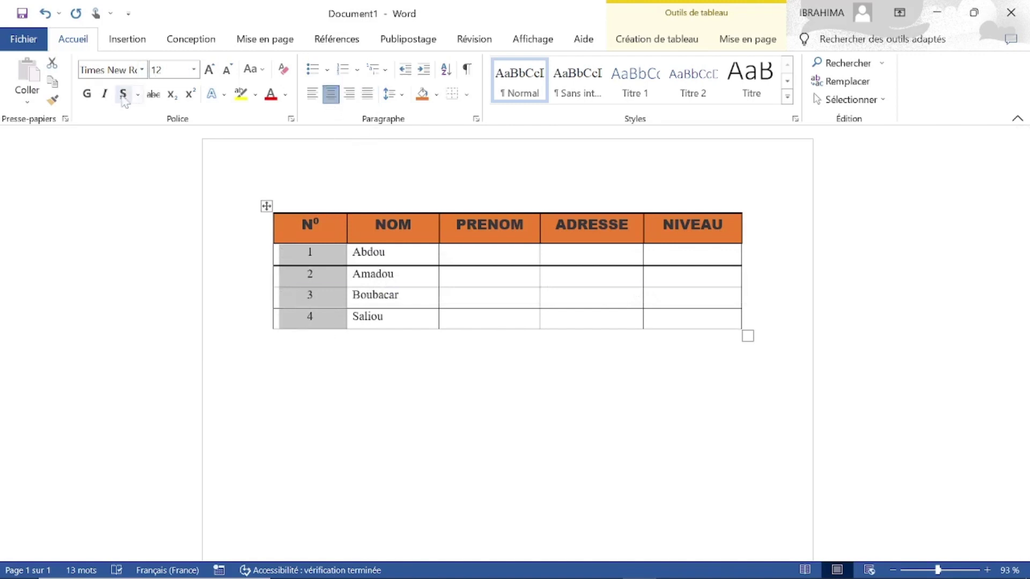
pyautogui.click(87, 98)
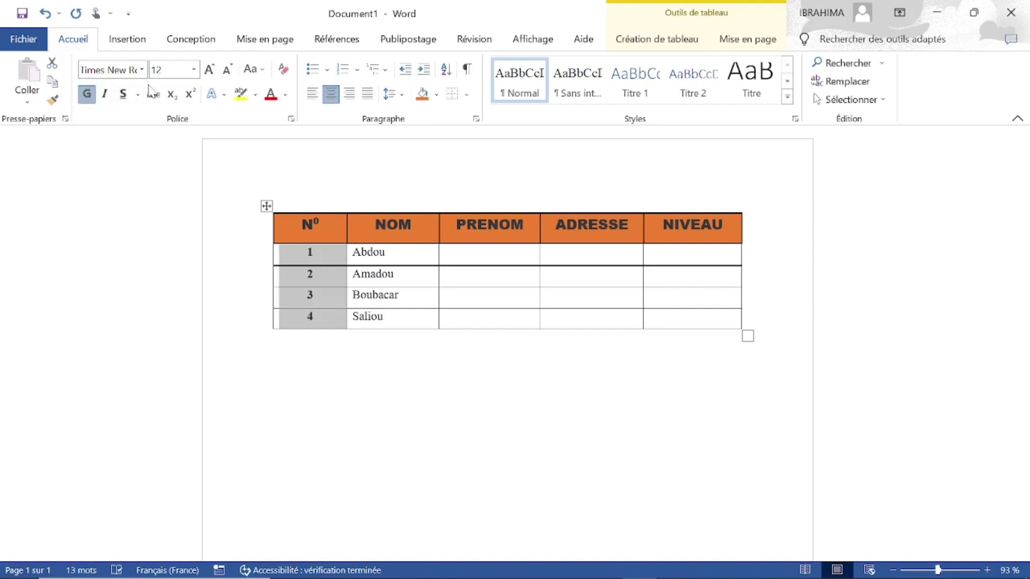
pyautogui.click(194, 70)
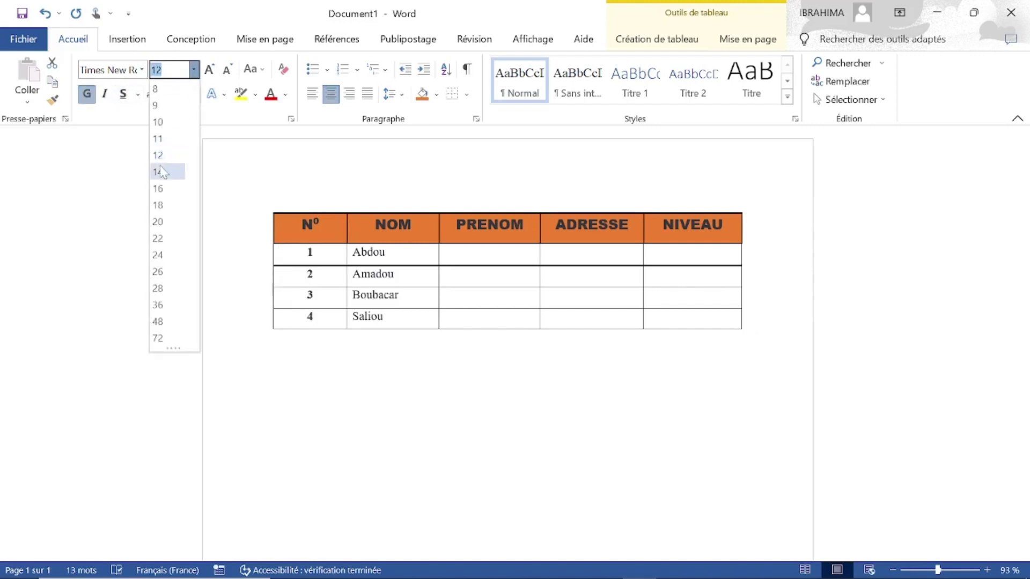
pyautogui.click(158, 172)
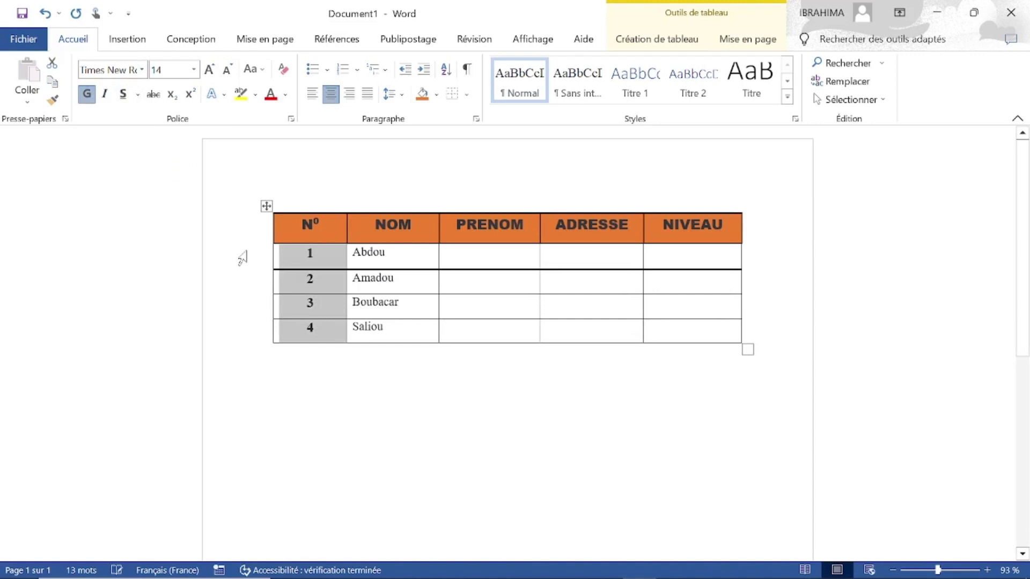
pyautogui.click(379, 357)
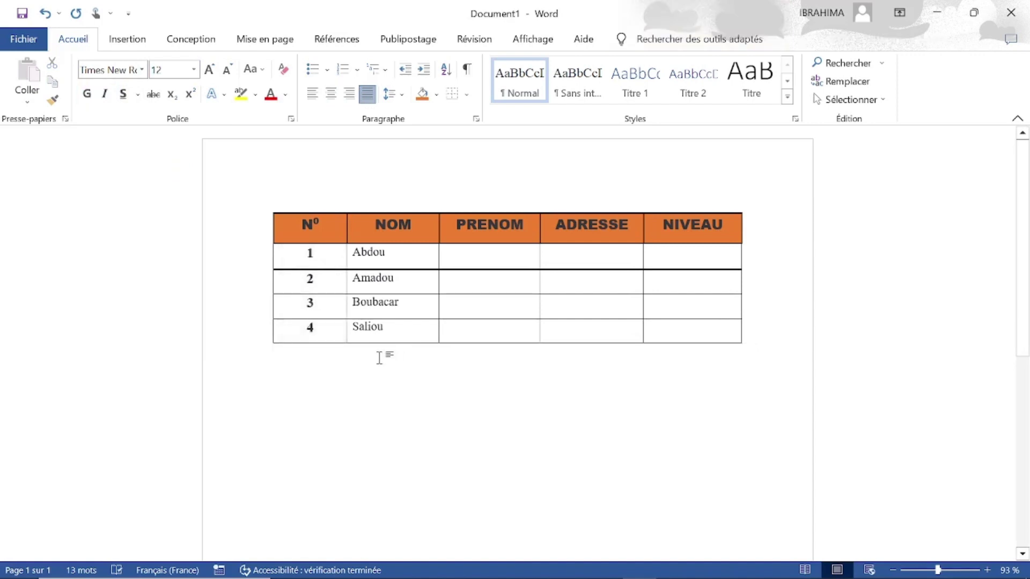
pyautogui.click(434, 261)
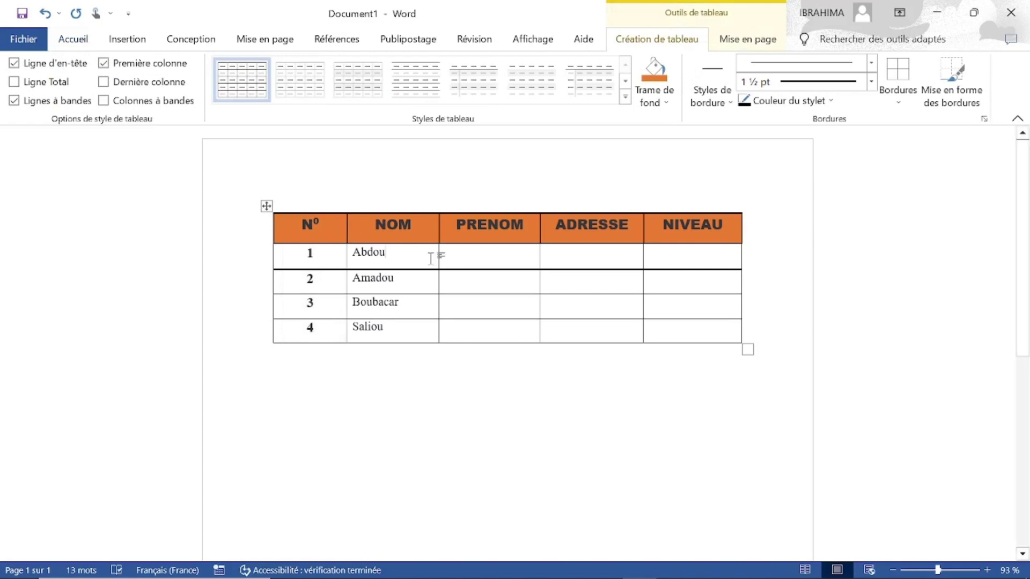
# Step: Look over the table's right-click menu, then show the Outils de tableau Mise en page commands
pyautogui.rightClick(433, 262)
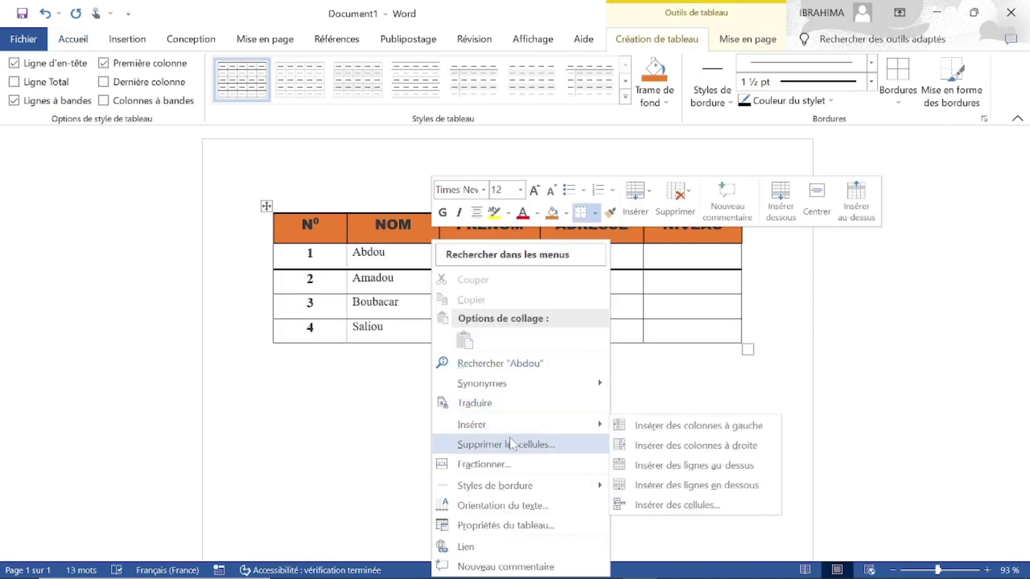
pyautogui.click(392, 275)
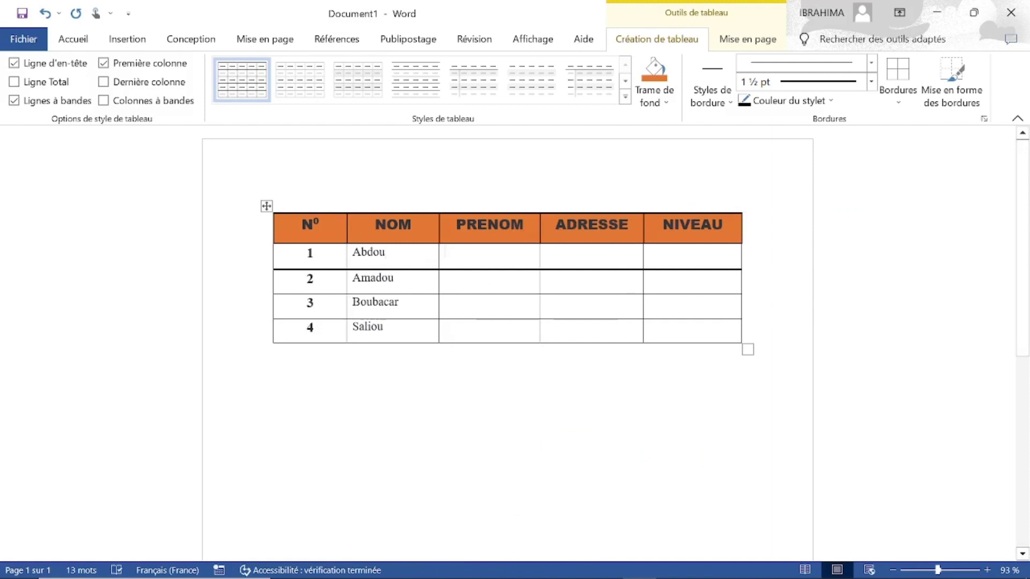
pyautogui.rightClick(466, 239)
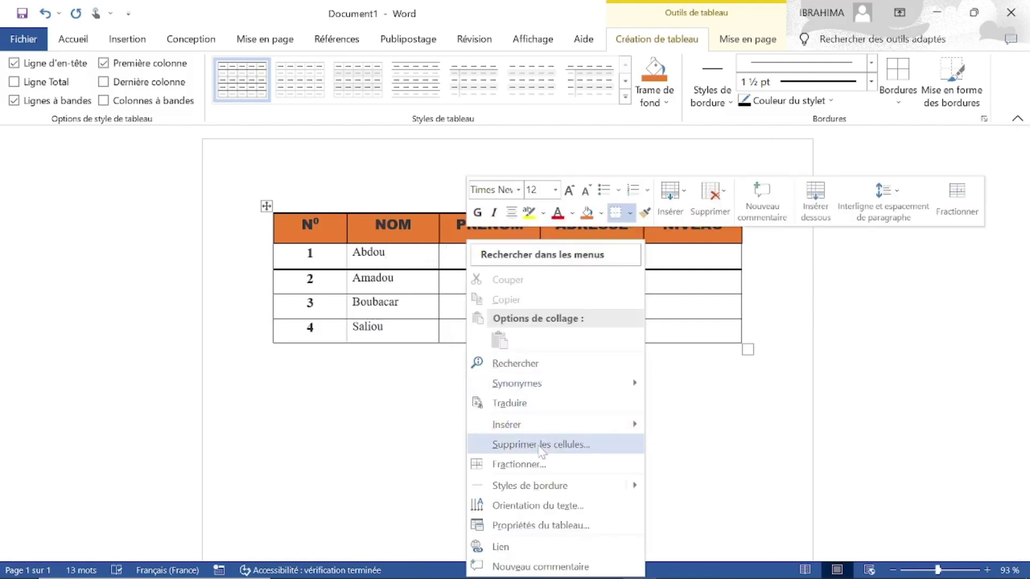
pyautogui.moveTo(507, 423)
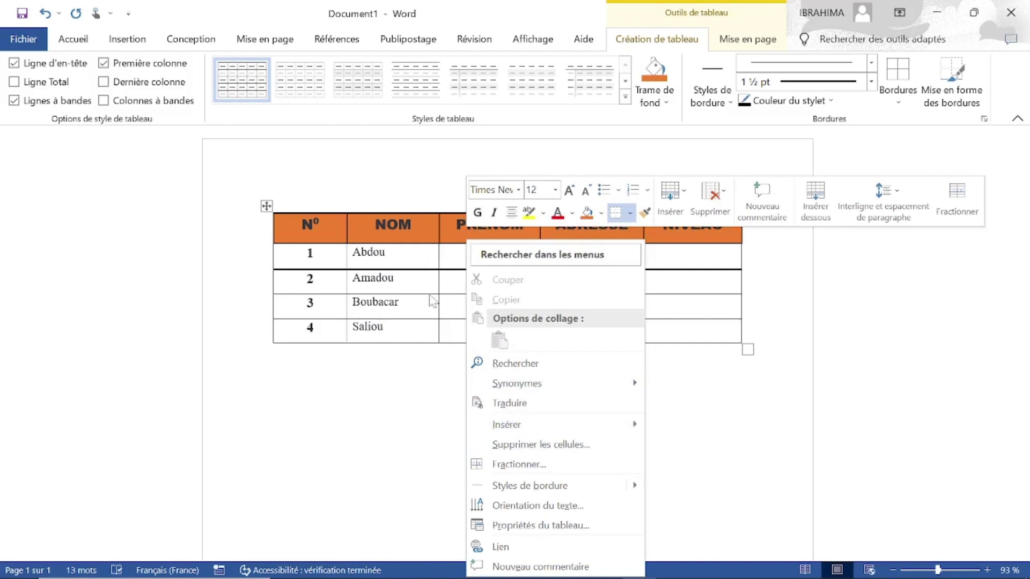
pyautogui.click(445, 251)
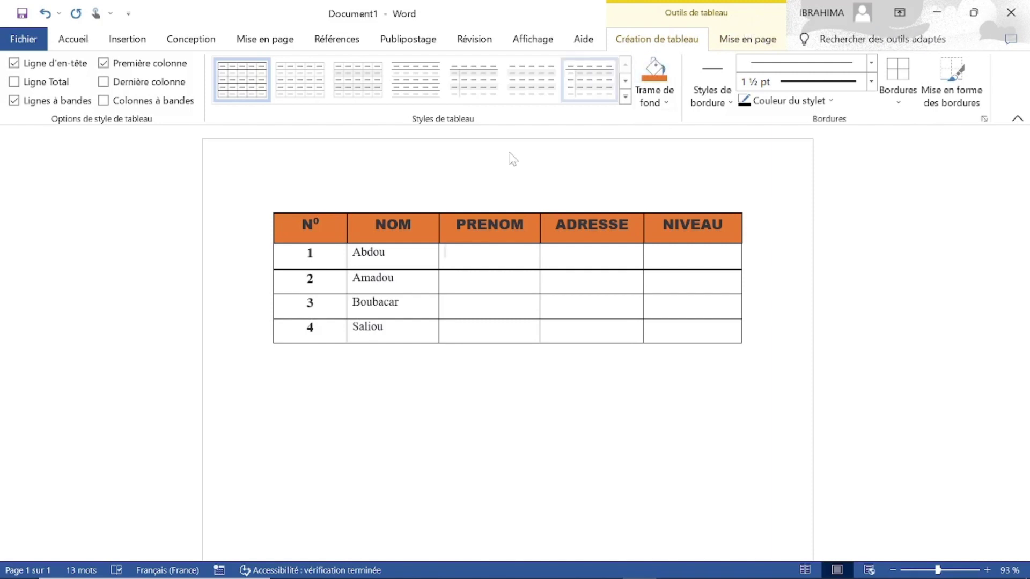
pyautogui.rightClick(490, 268)
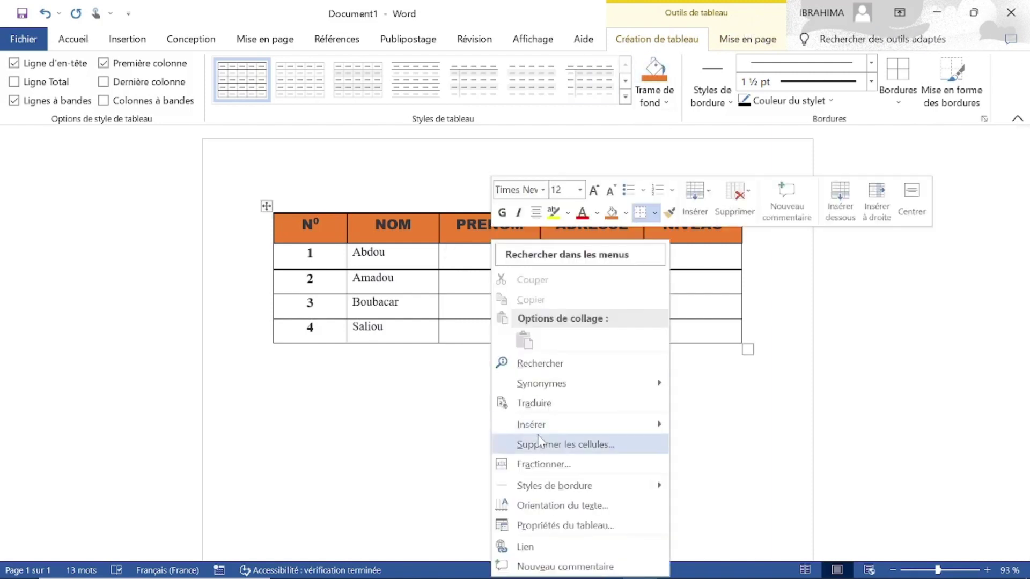
pyautogui.click(428, 263)
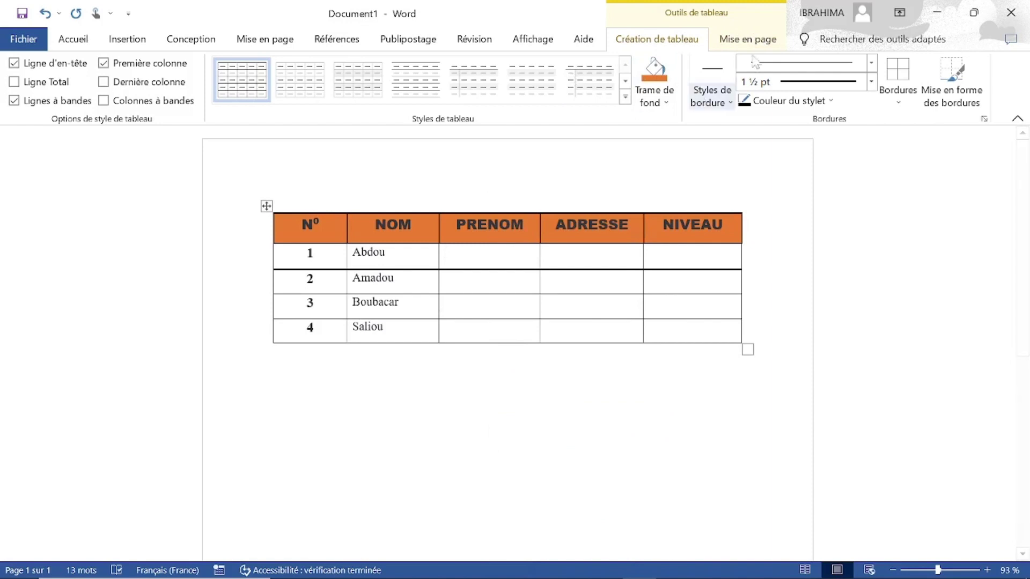
pyautogui.click(721, 46)
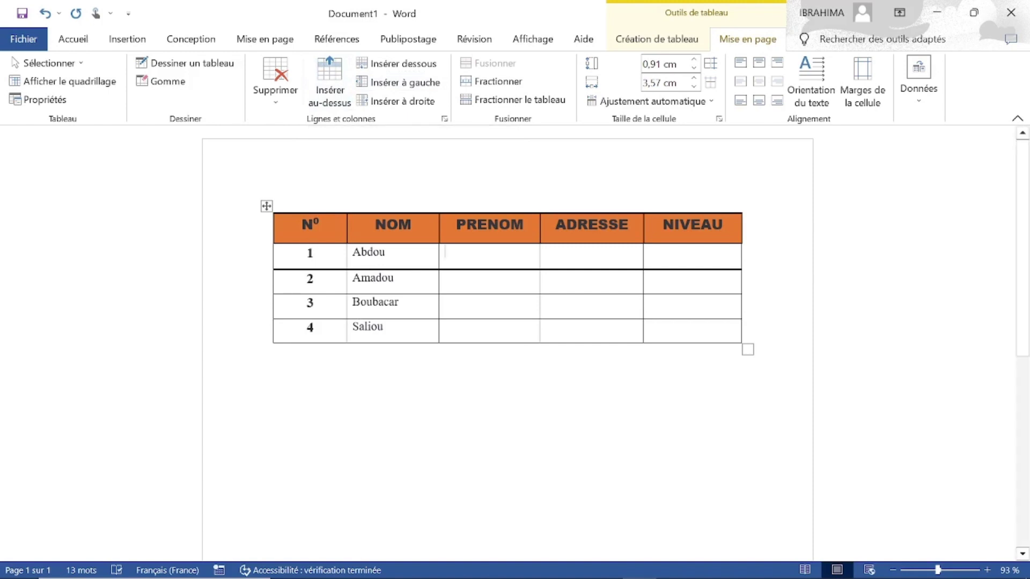
pyautogui.click(313, 252)
pyautogui.click(442, 225)
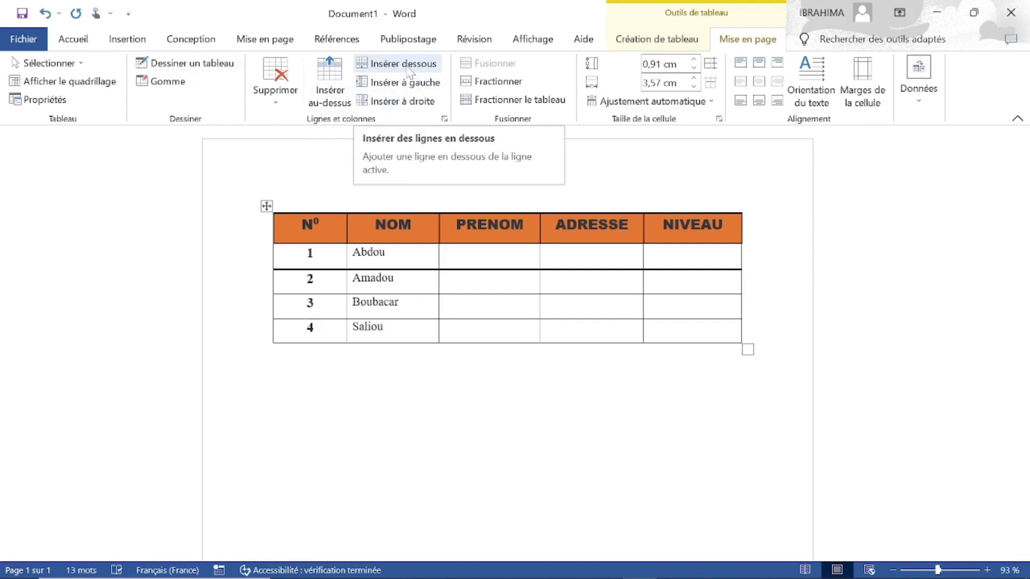
# Step: Insert an empty row below Abdou's row 1 using Insérer dessous
pyautogui.click(409, 72)
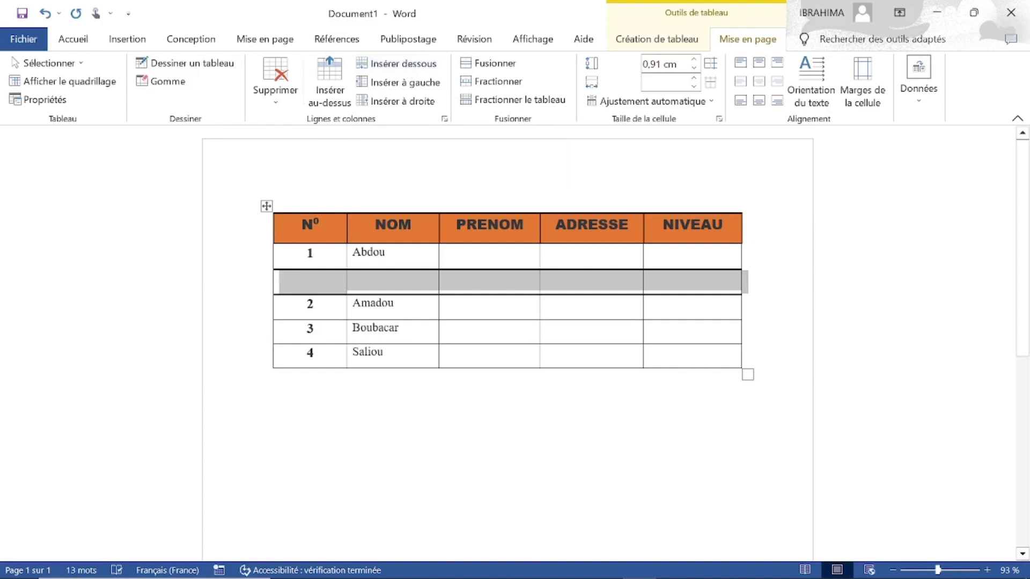
pyautogui.click(320, 286)
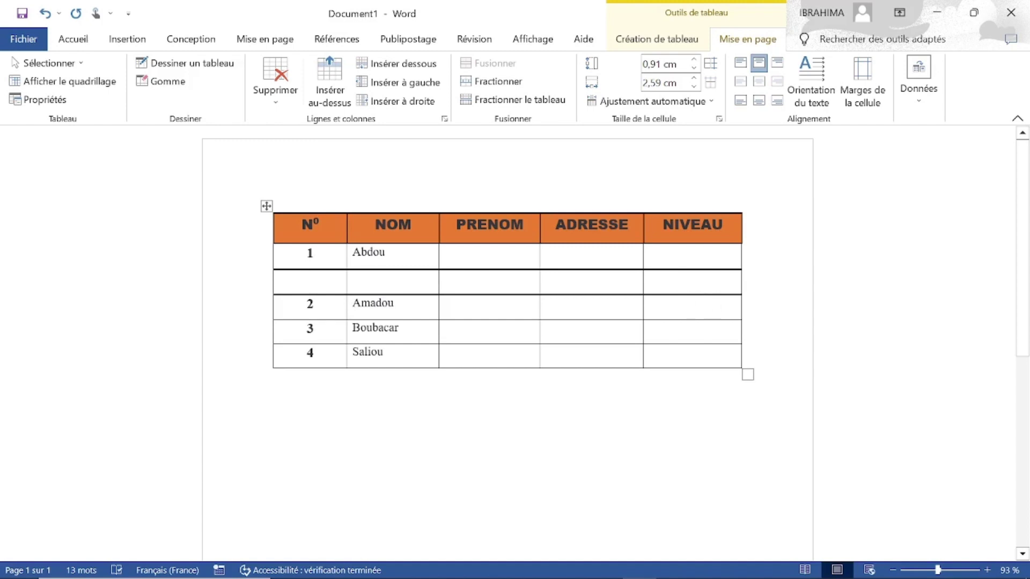
pyautogui.click(278, 107)
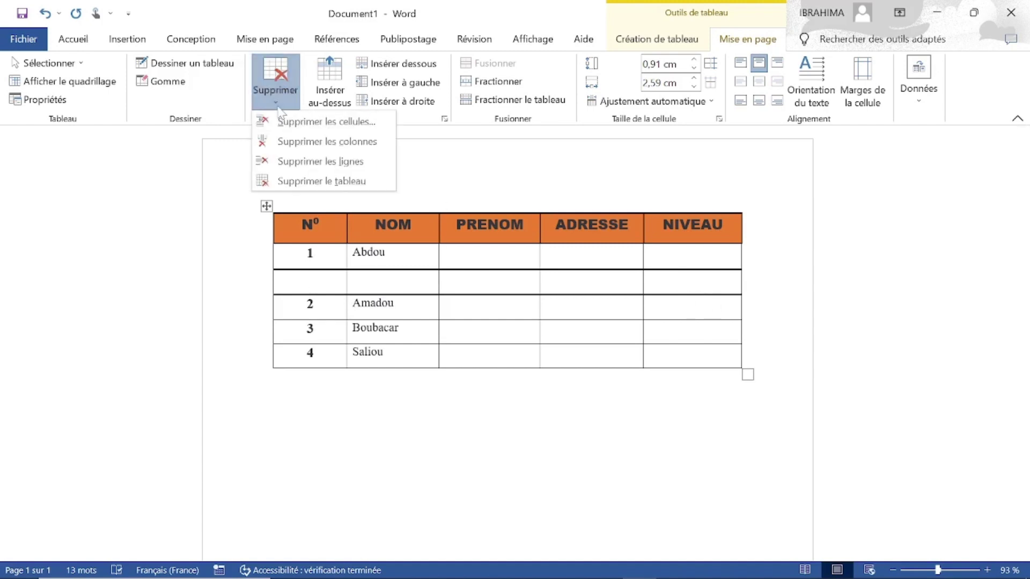
pyautogui.click(340, 166)
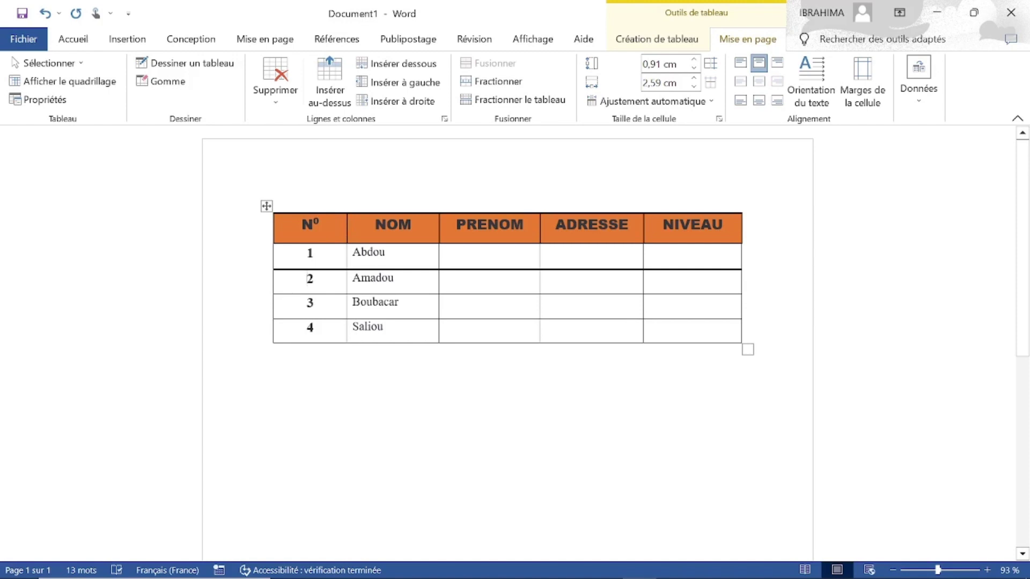
pyautogui.click(45, 13)
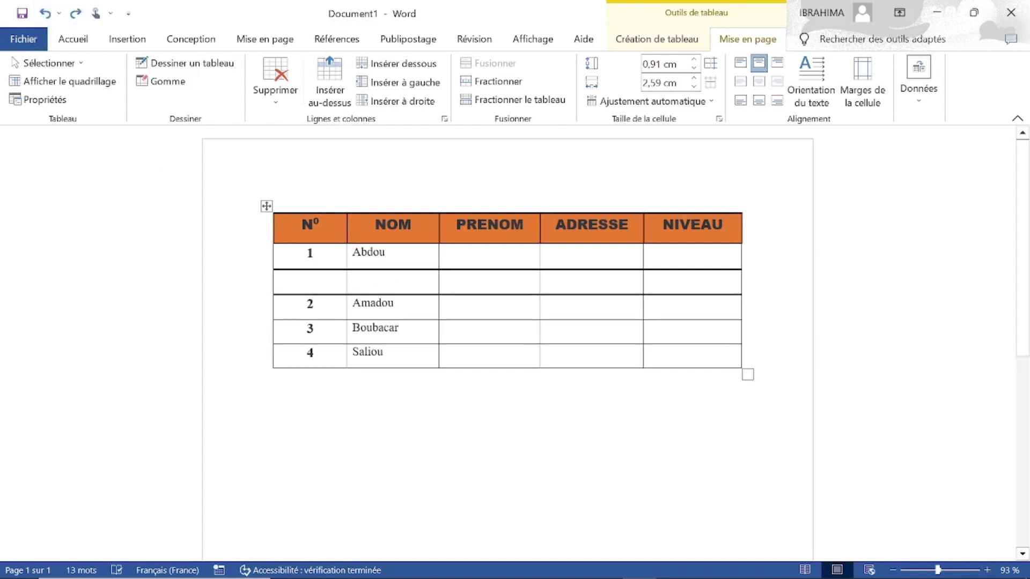
pyautogui.rightClick(325, 285)
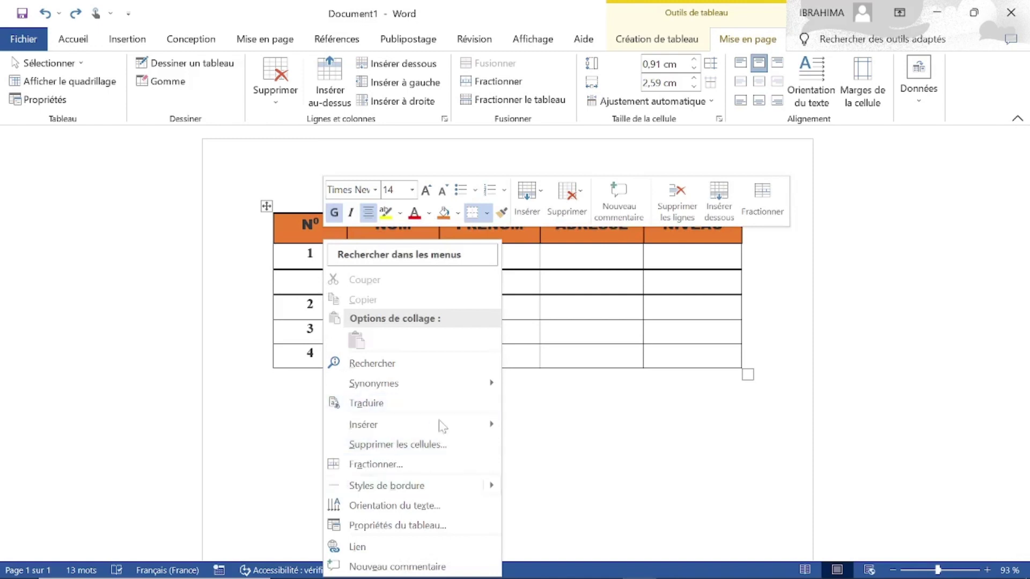
pyautogui.moveTo(362, 423)
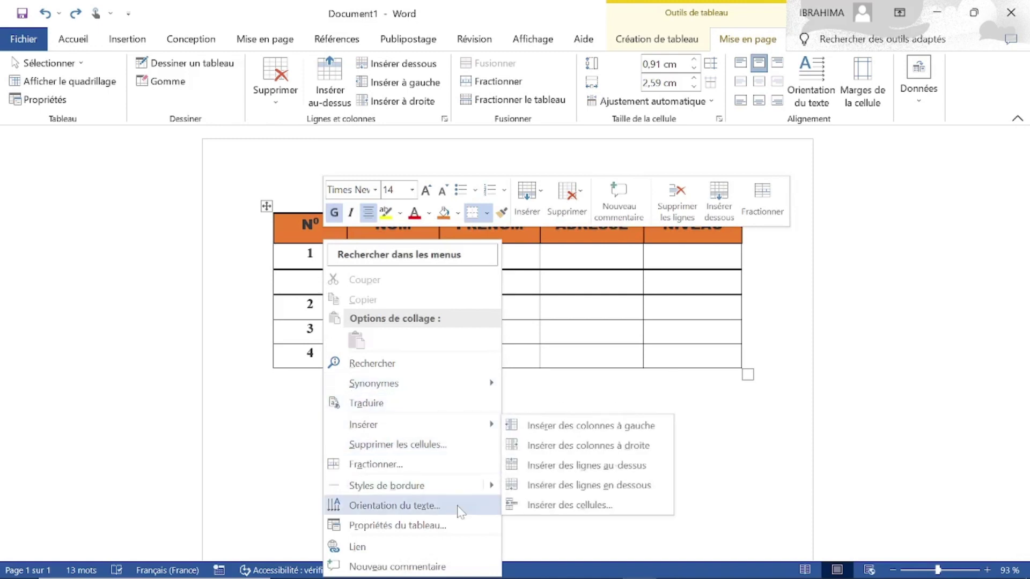
pyautogui.press('Escape')
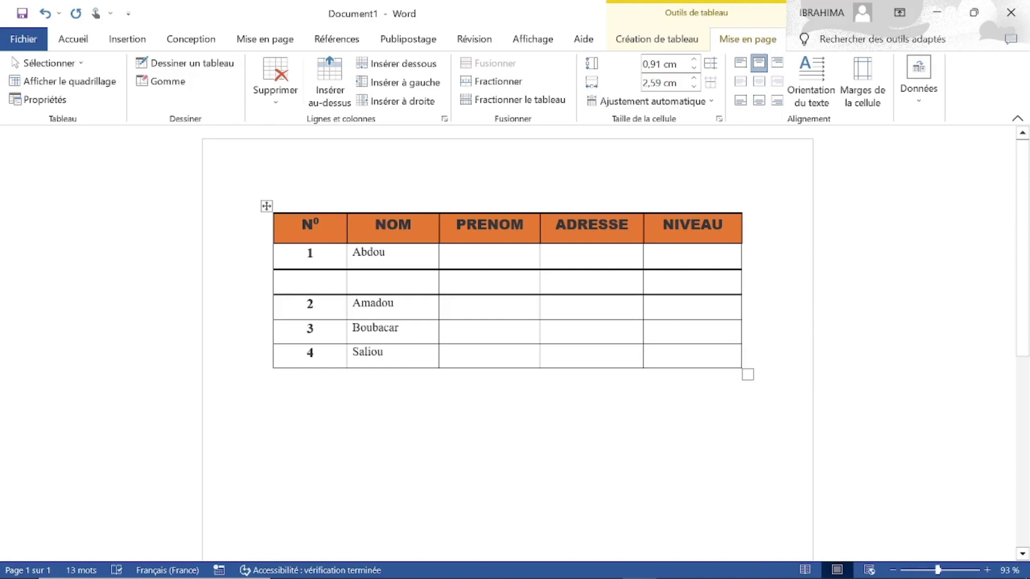
pyautogui.click(276, 88)
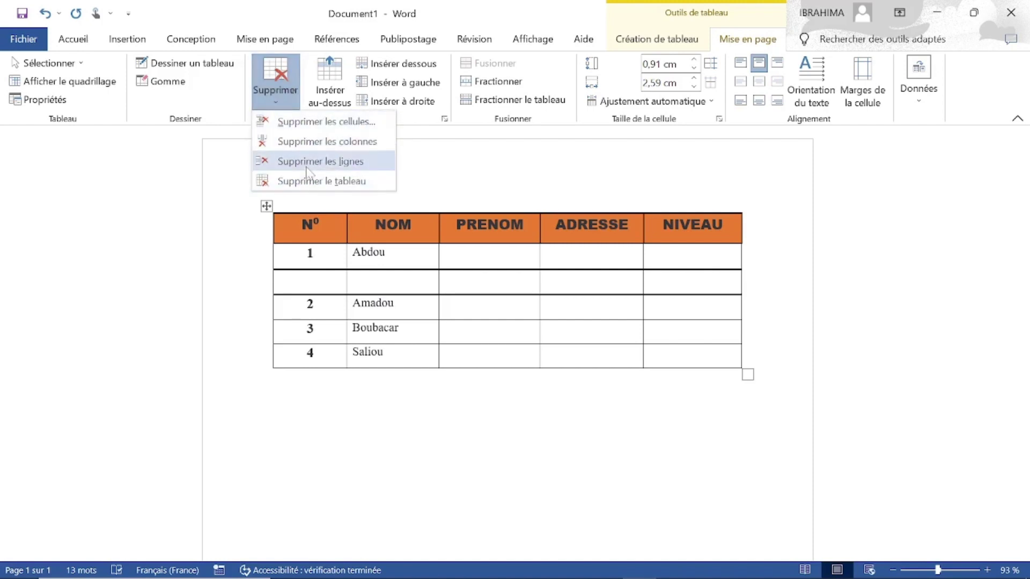
pyautogui.click(317, 143)
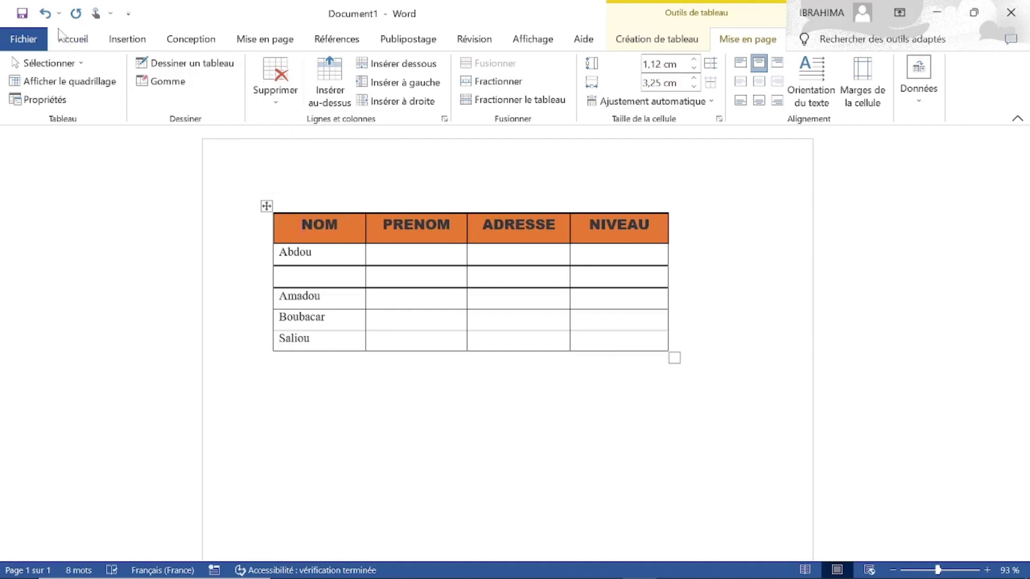
pyautogui.click(45, 13)
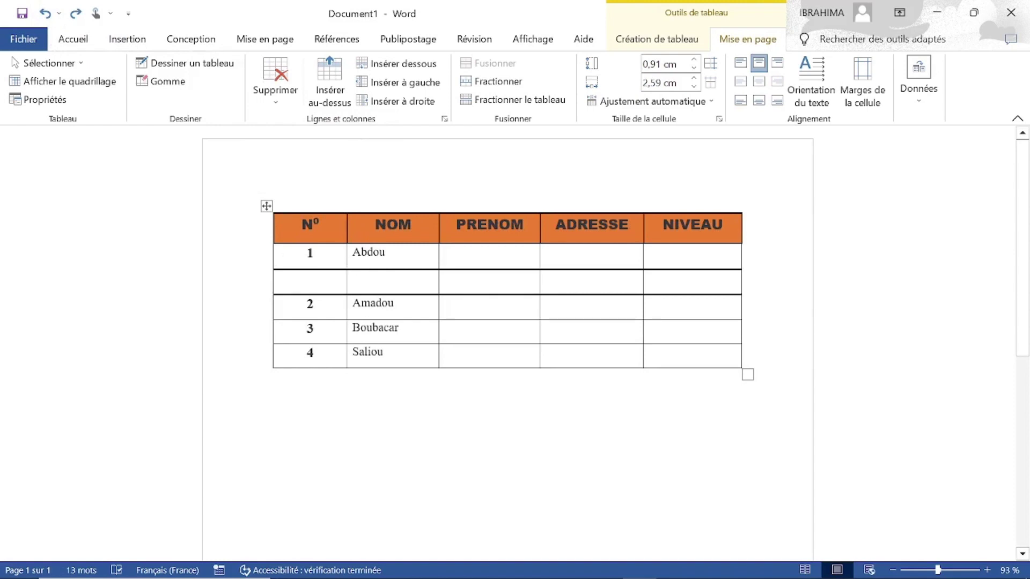
pyautogui.click(273, 108)
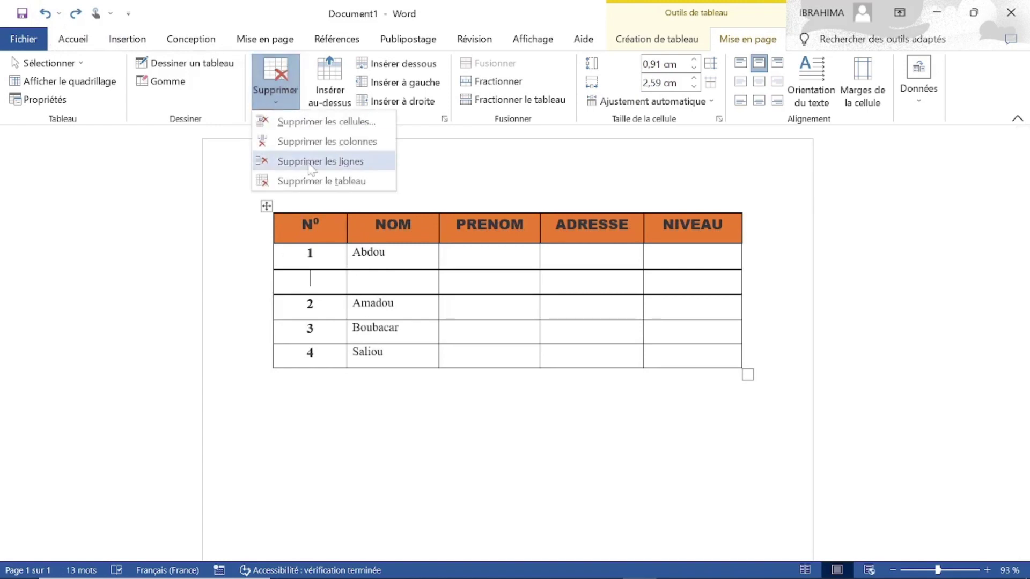
pyautogui.press('Escape')
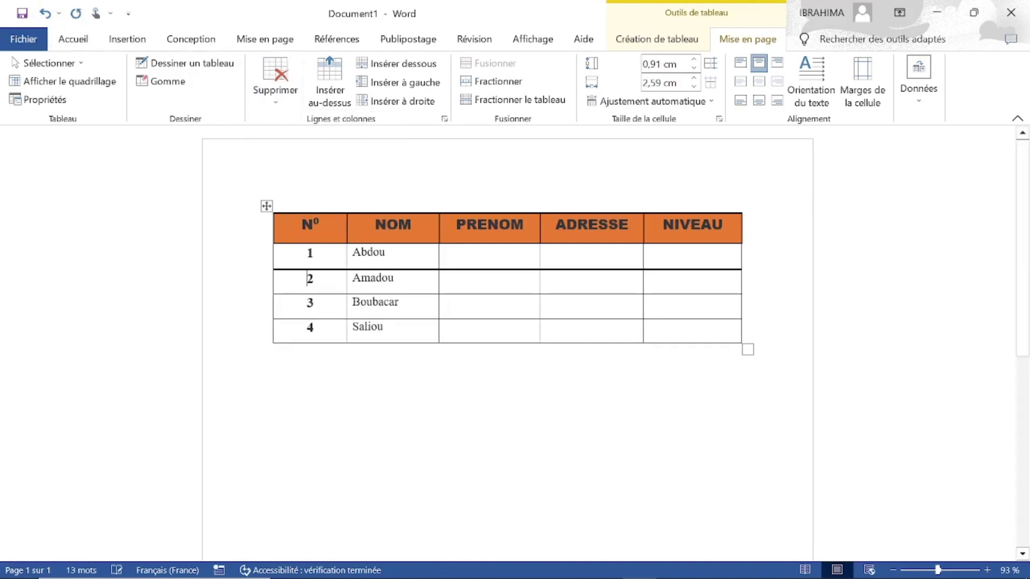
pyautogui.click(285, 104)
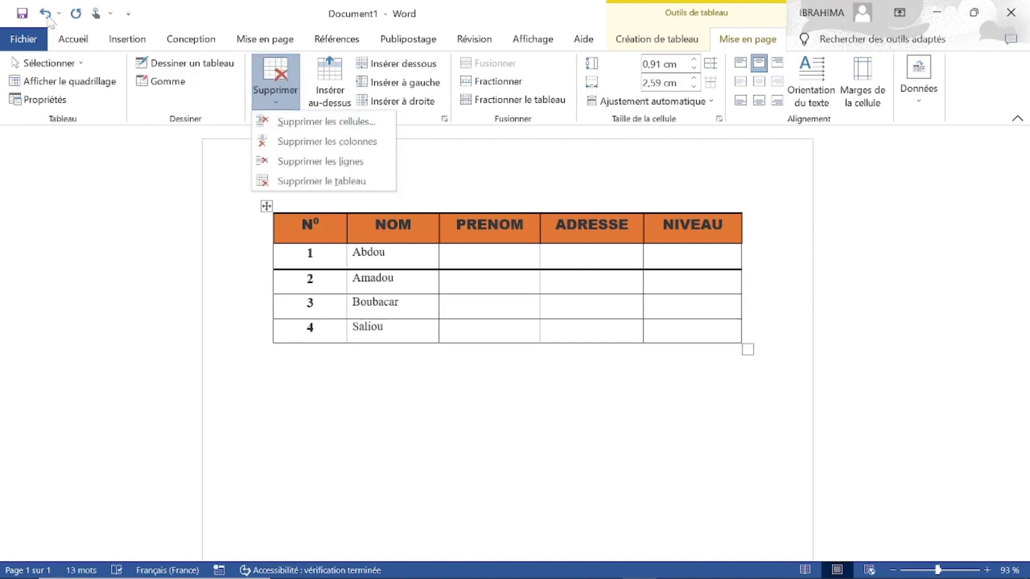
pyautogui.click(47, 19)
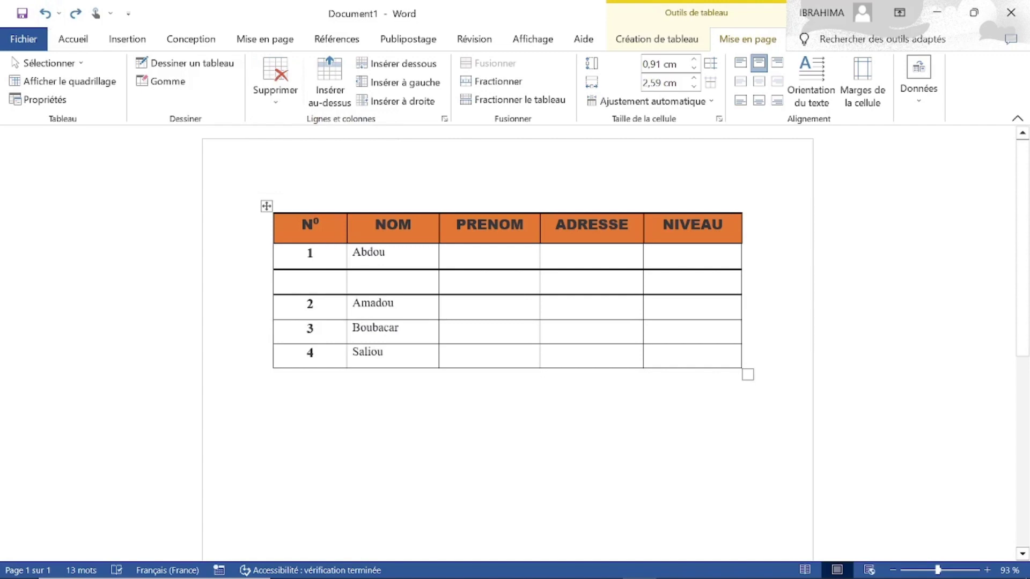
# Step: Remove the empty second table row with Supprimer la ligne entière, leaving Abdou through Saliou consecutive
pyautogui.rightClick(317, 281)
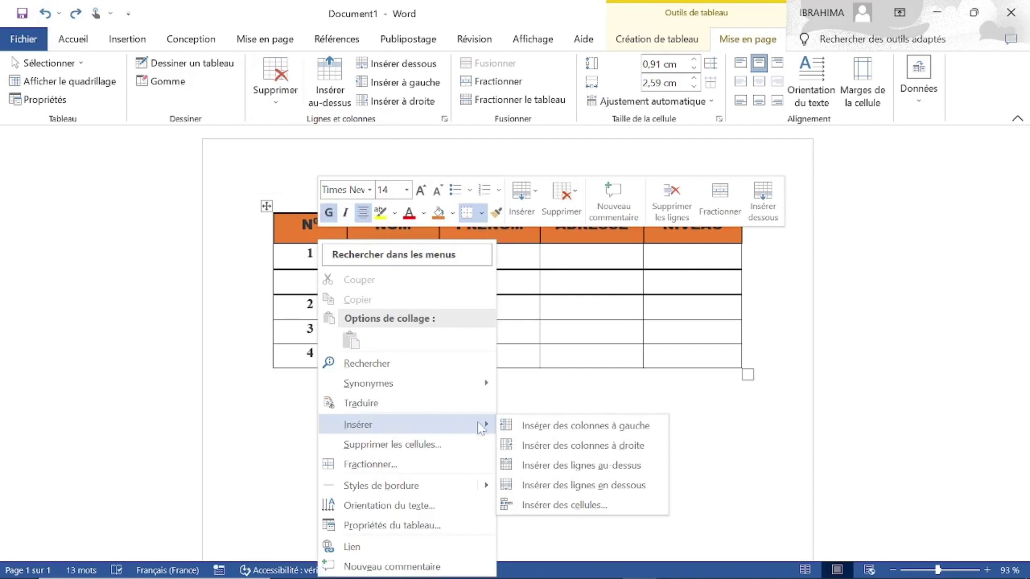
pyautogui.click(460, 445)
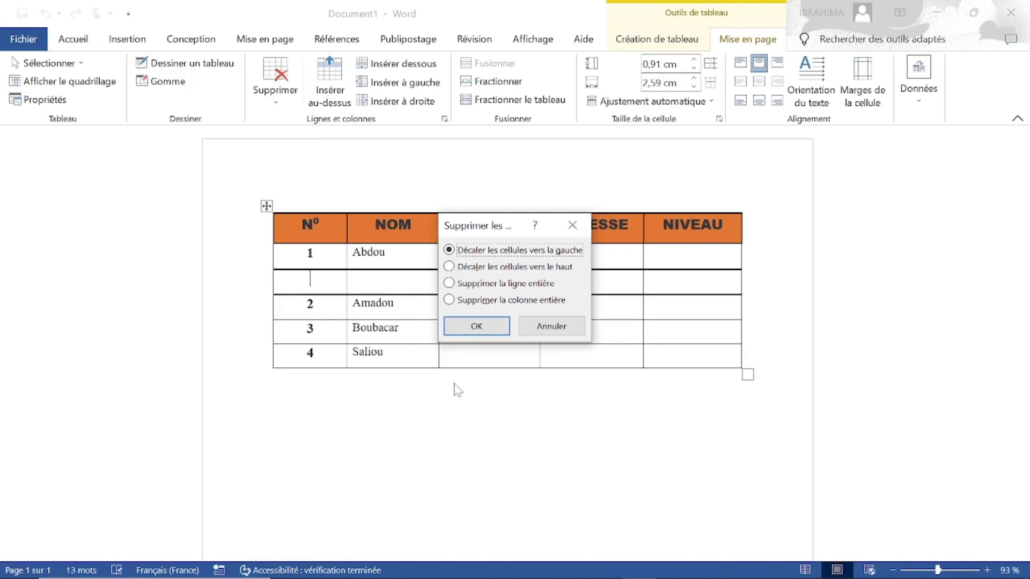
pyautogui.click(449, 283)
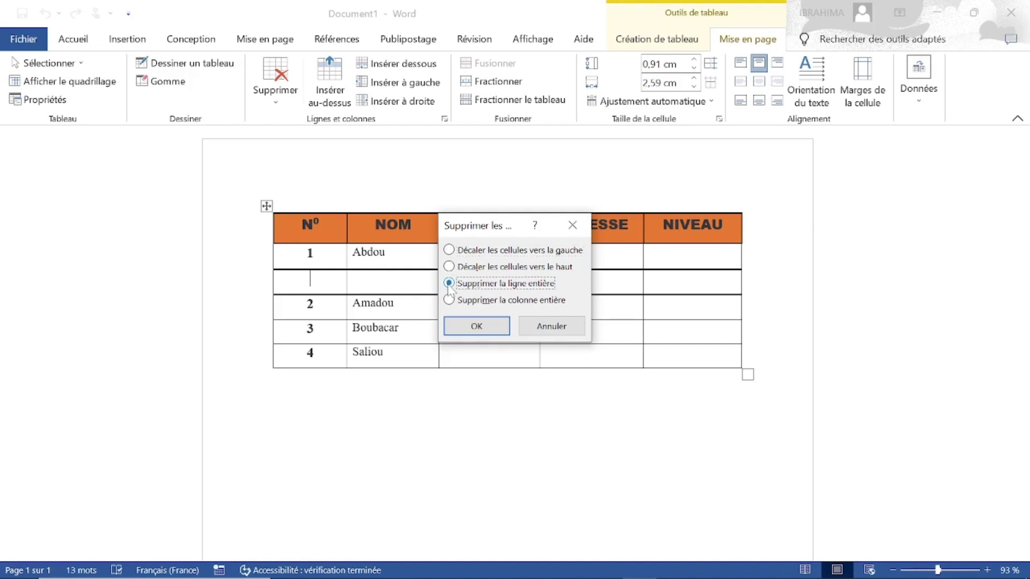
pyautogui.click(475, 326)
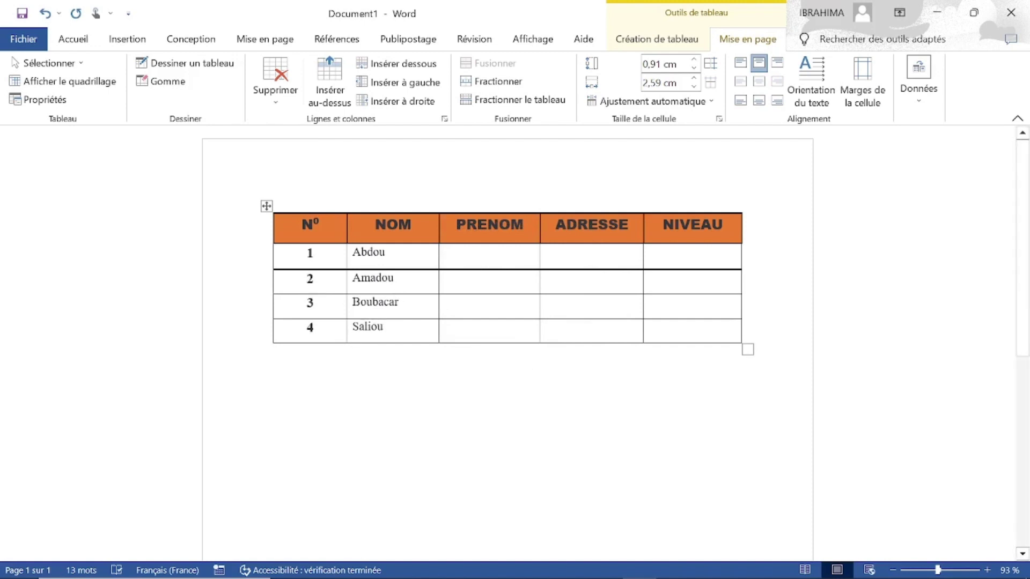
pyautogui.click(483, 284)
# Step: Shade the row-2 PRENOM cell and the row-3 N° cell peach
pyautogui.click(655, 41)
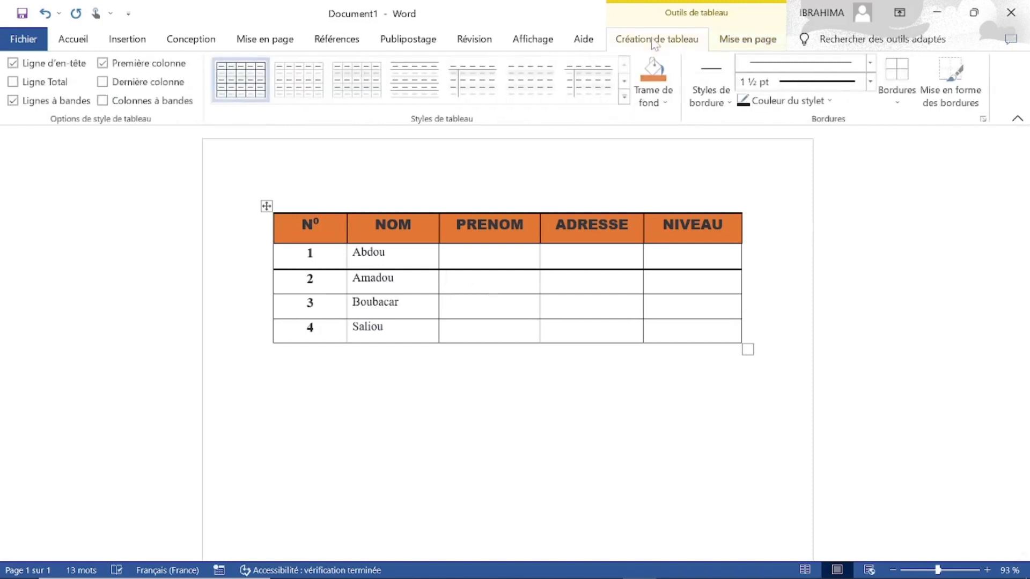
pyautogui.click(666, 103)
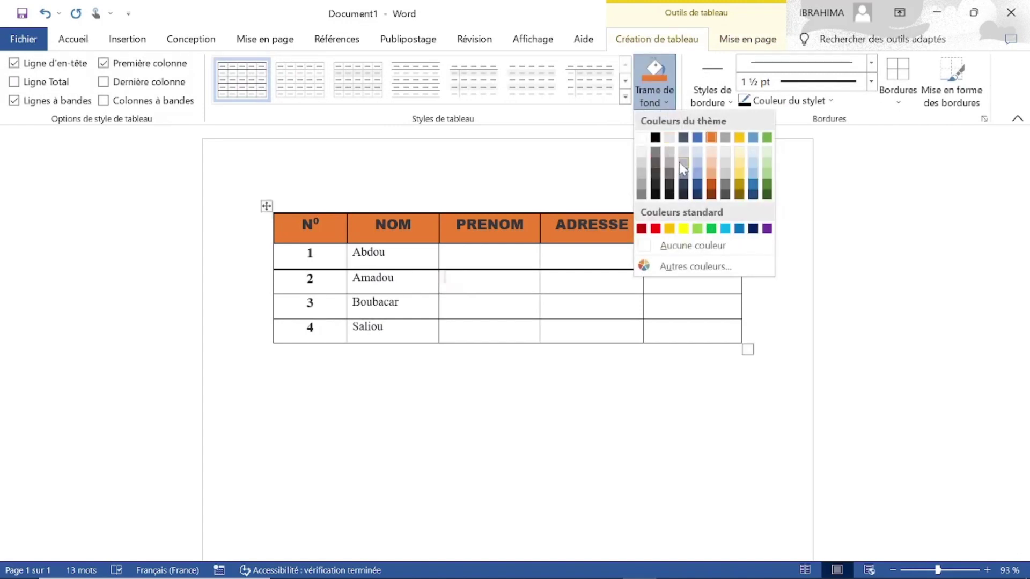
pyautogui.click(711, 154)
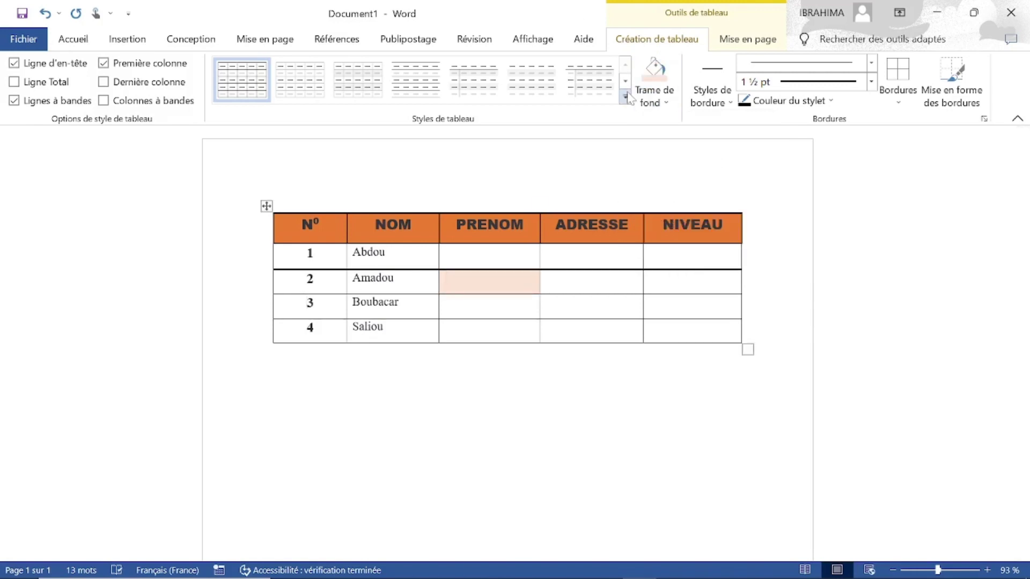
pyautogui.click(665, 103)
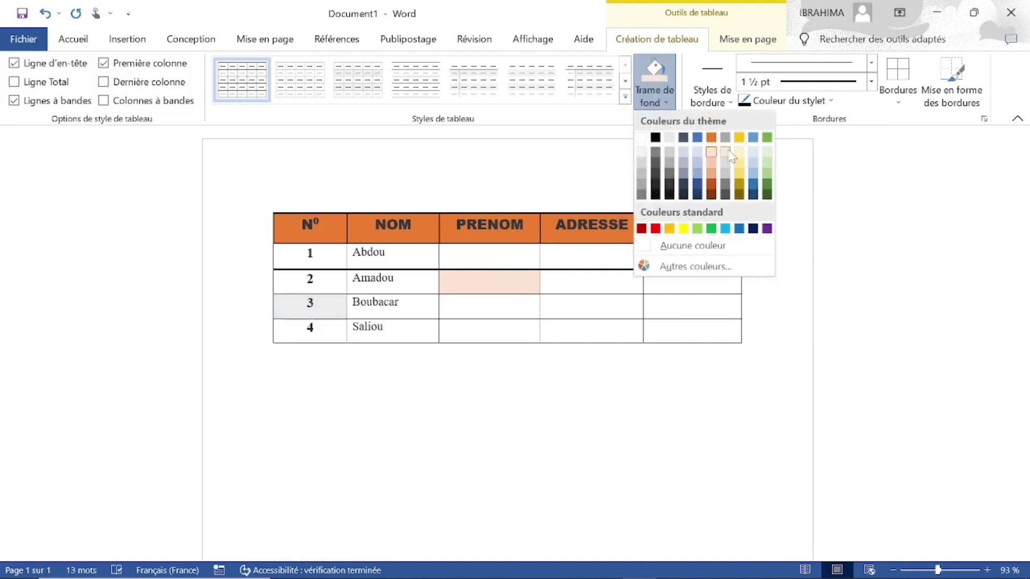
pyautogui.click(711, 161)
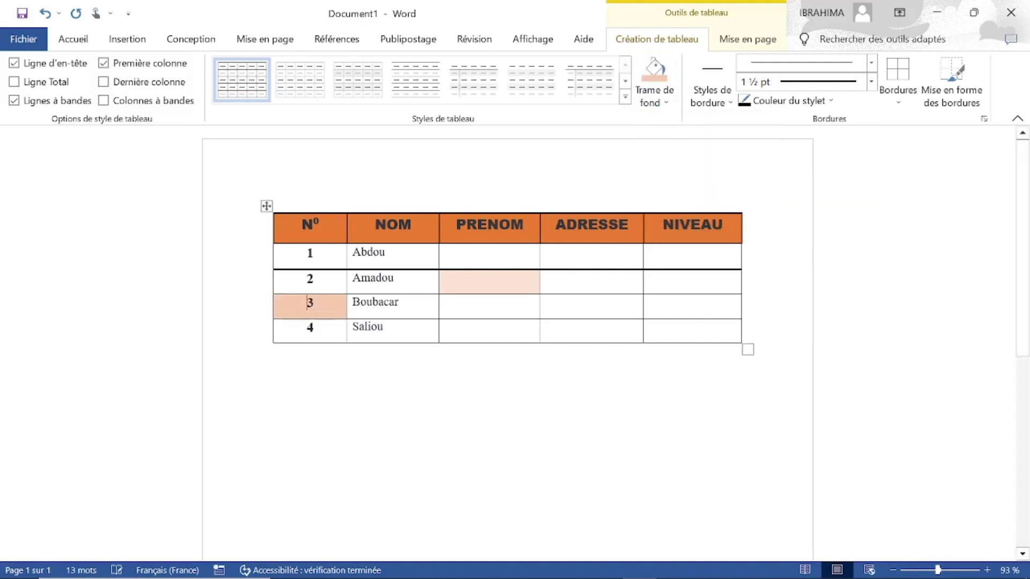
# Step: Shade the row-3 NIVEAU cell yellow and the row-4 PRENOM cell blue
pyautogui.click(656, 97)
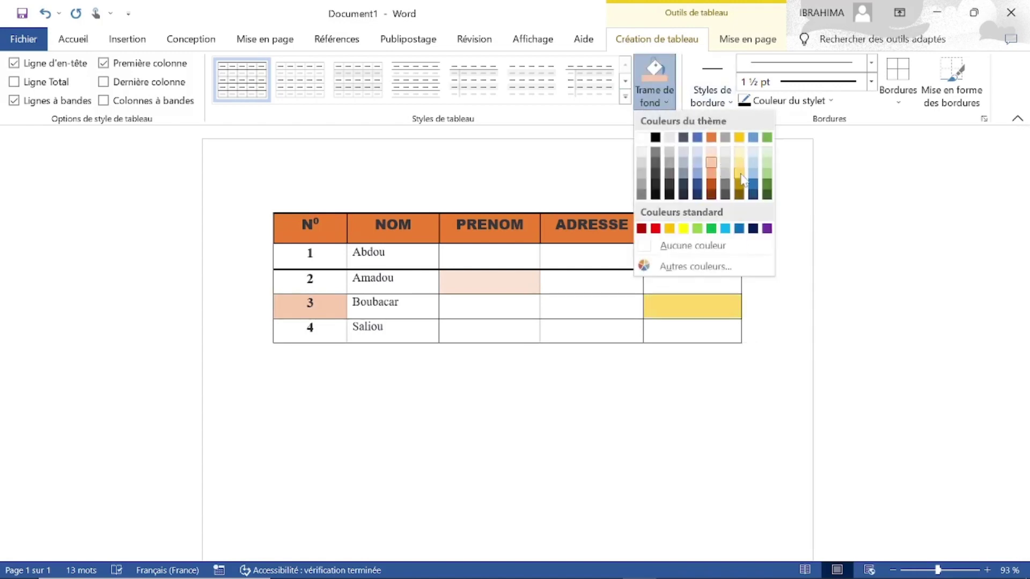
pyautogui.click(740, 174)
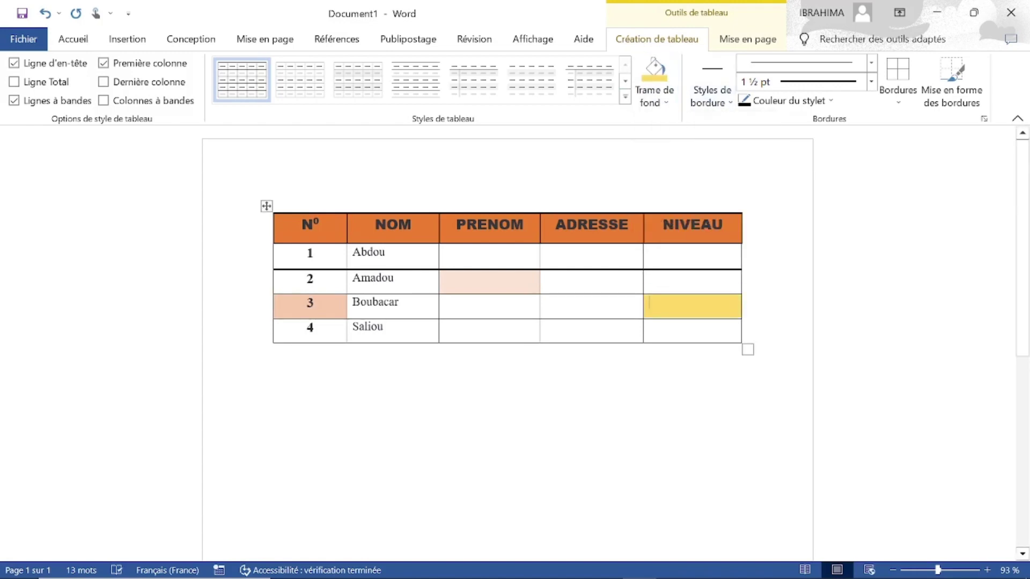
pyautogui.click(273, 349)
pyautogui.click(667, 102)
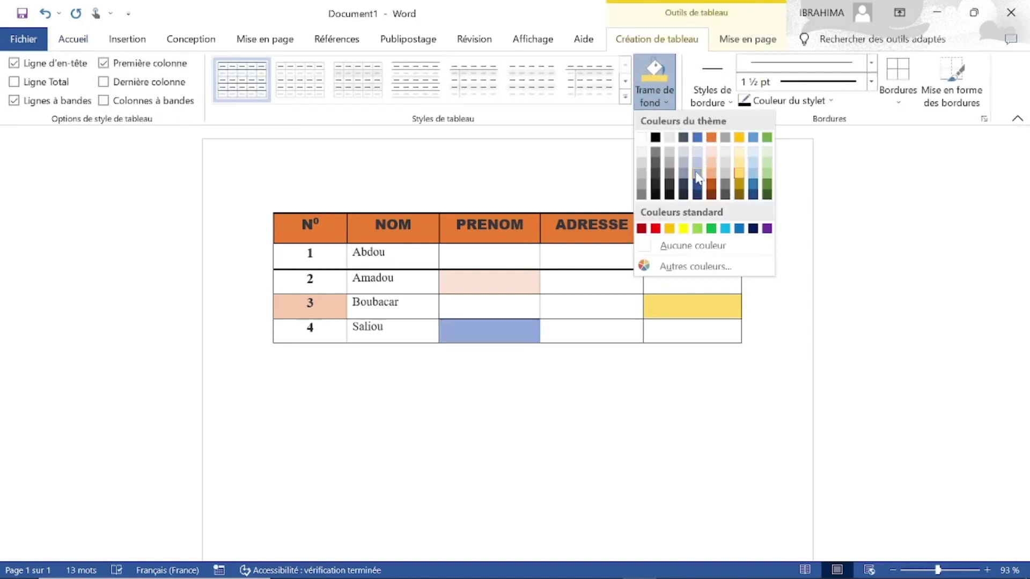
pyautogui.click(698, 175)
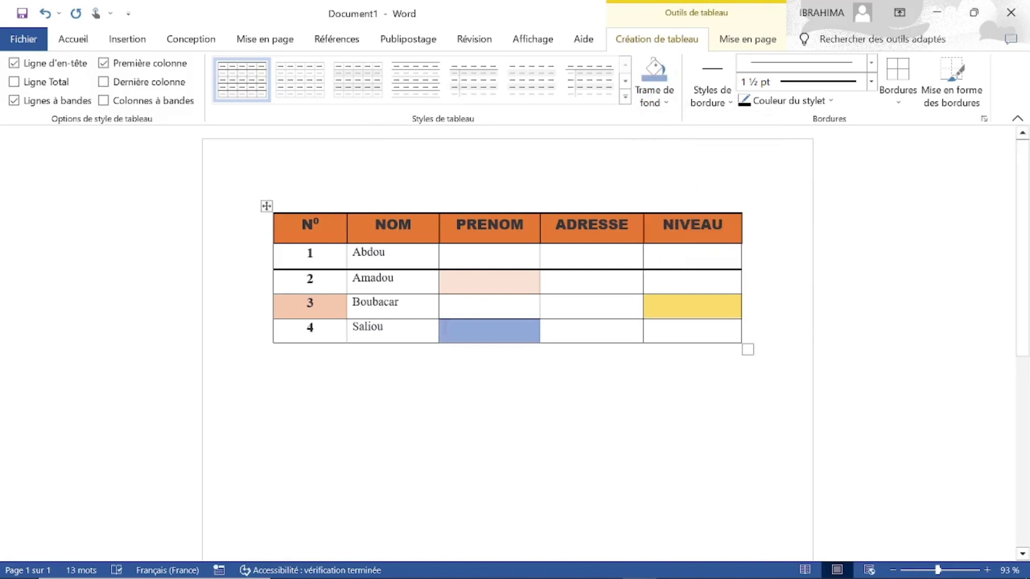
pyautogui.click(685, 469)
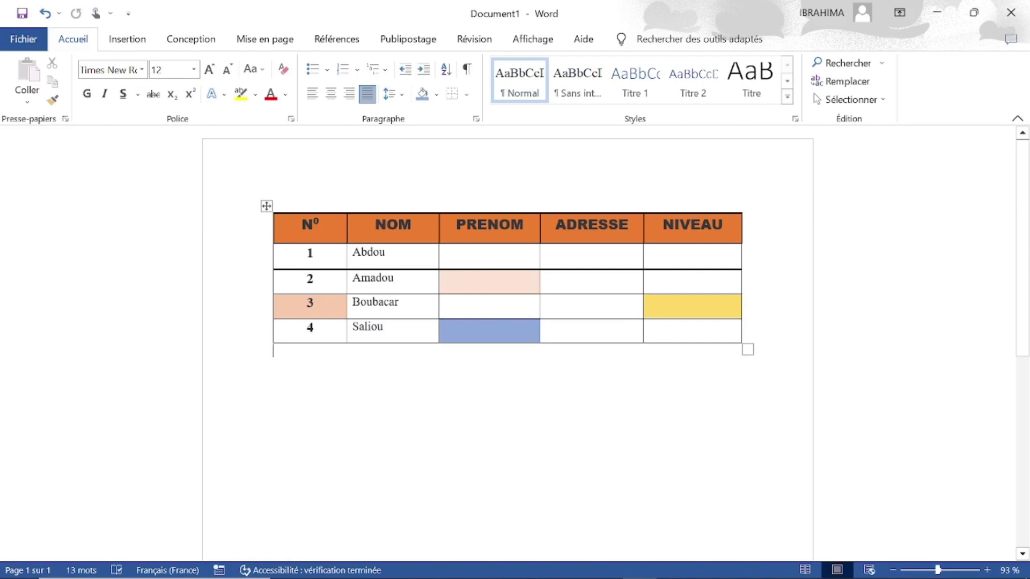
pyautogui.click(385, 252)
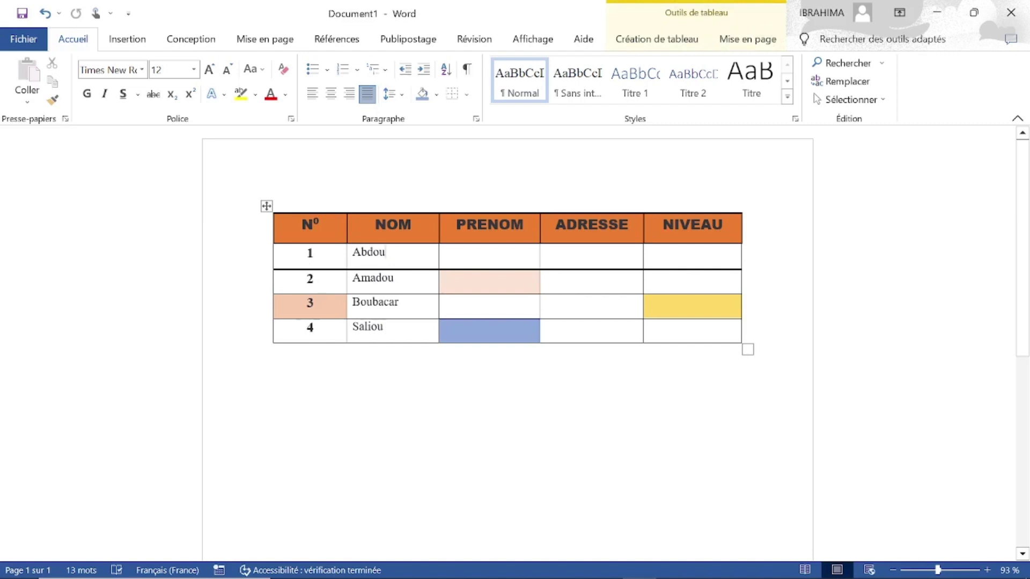
pyautogui.click(307, 252)
pyautogui.hotkey('shift', 'Right')
pyautogui.hotkey('shift', 'Right')
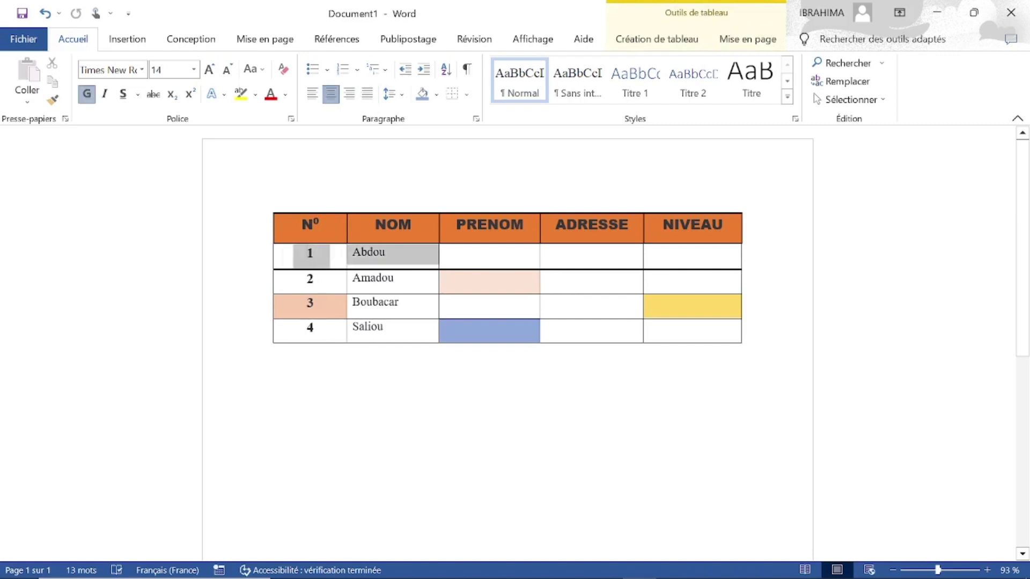
pyautogui.hotkey('shift', 'Right')
pyautogui.press('F2')
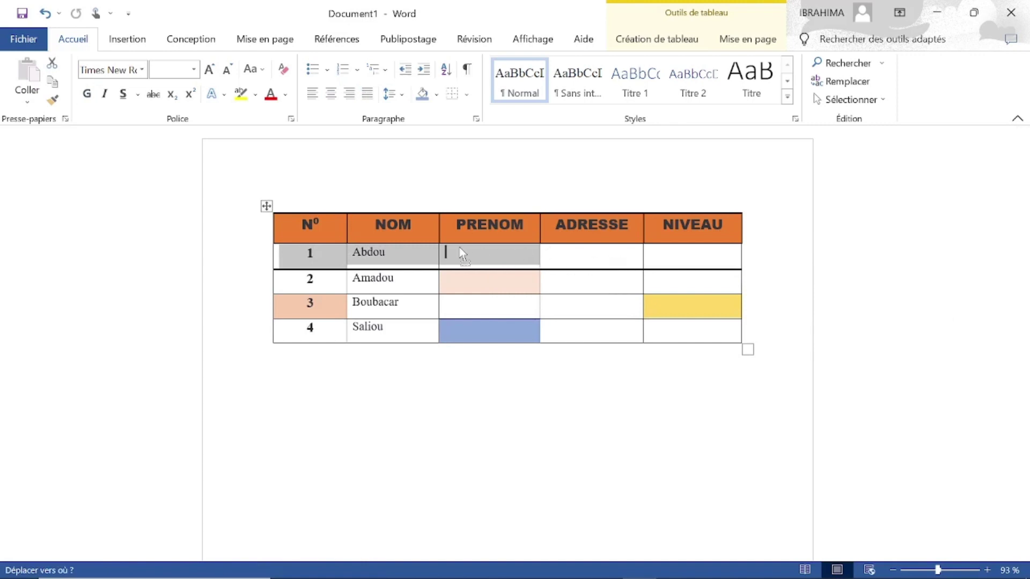
pyautogui.press('Escape')
pyautogui.click(310, 224)
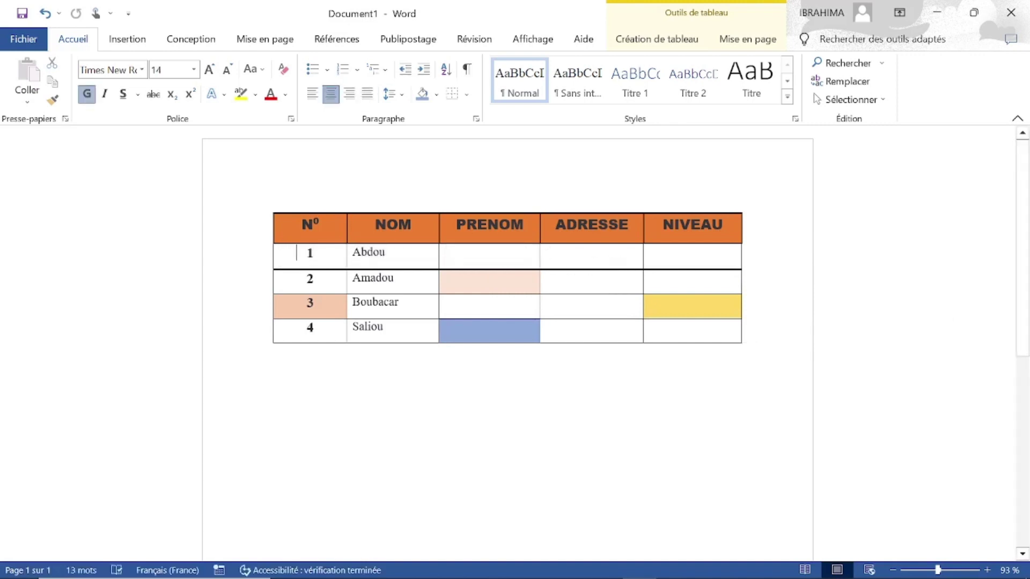
pyautogui.hotkey('shift', 'Down')
pyautogui.hotkey('shift', 'Right')
pyautogui.hotkey('shift', 'Right')
pyautogui.press('F2')
pyautogui.click(679, 256)
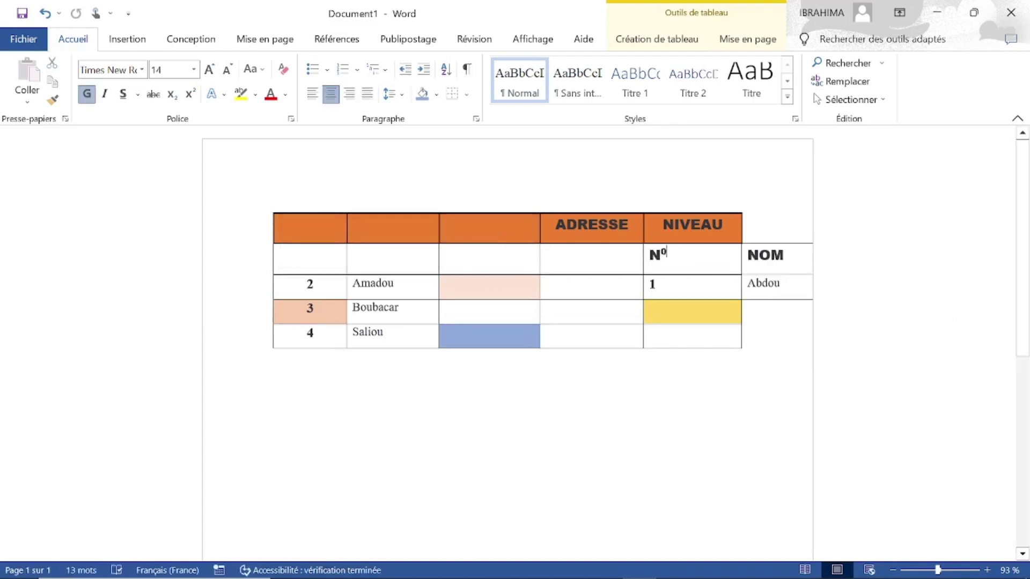
pyautogui.press('Return')
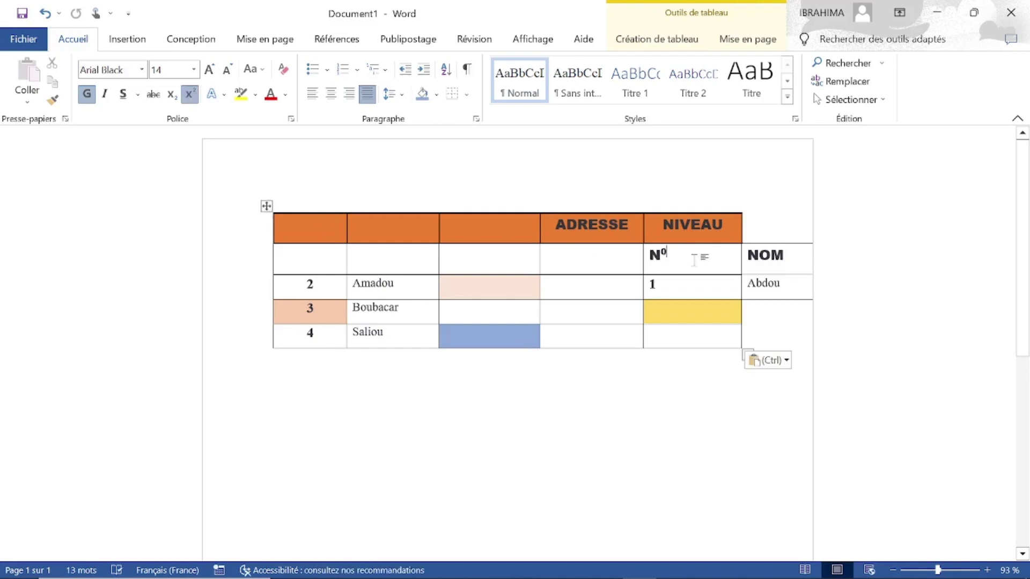
pyautogui.hotkey('ctrl', 'z')
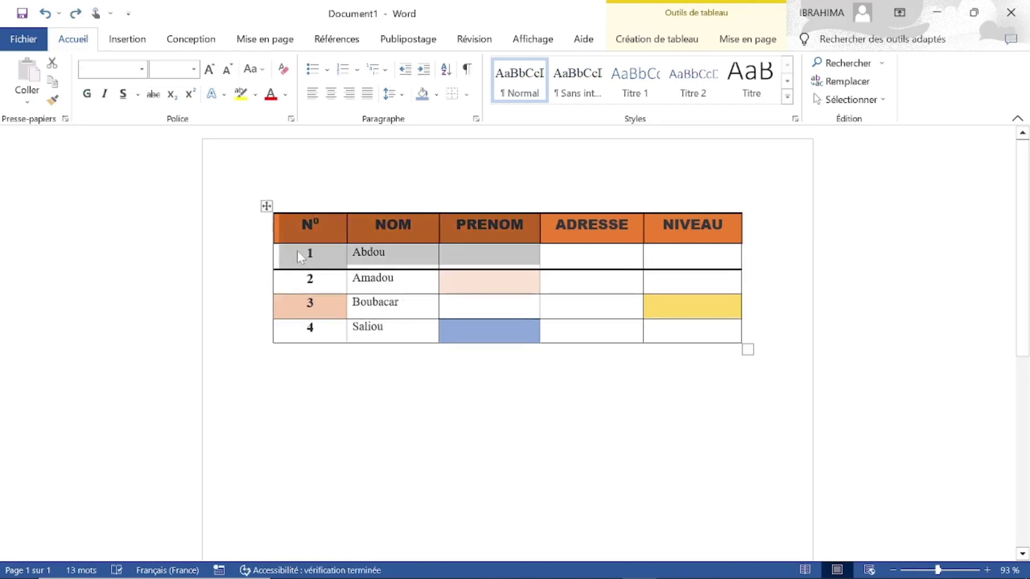
pyautogui.click(297, 250)
pyautogui.moveTo(369, 255); pyautogui.dragTo(689, 261)
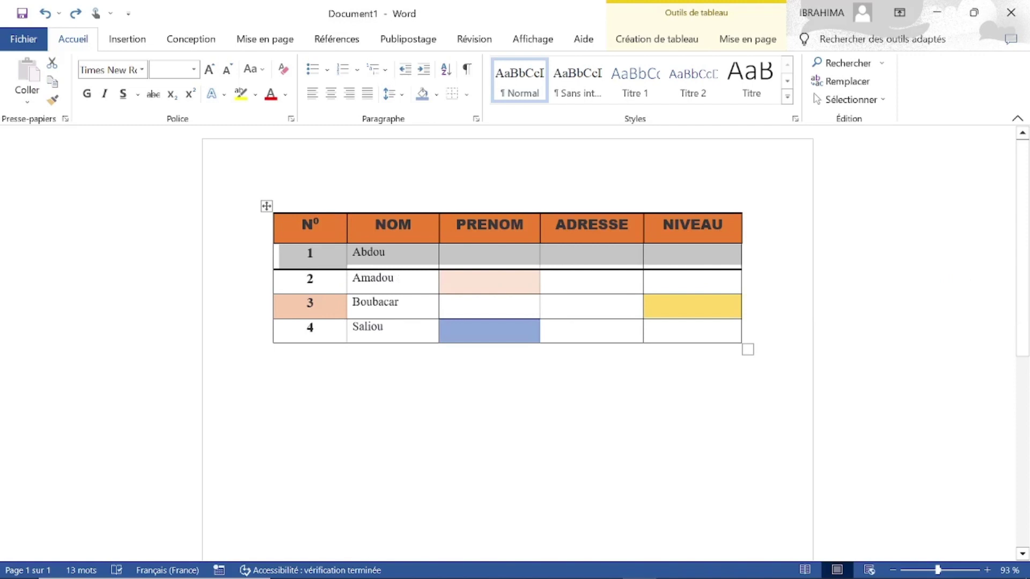
# Step: Give row 1 ¼ pt borders on every side with Toutes les bordures, then undo the last change
pyautogui.click(663, 40)
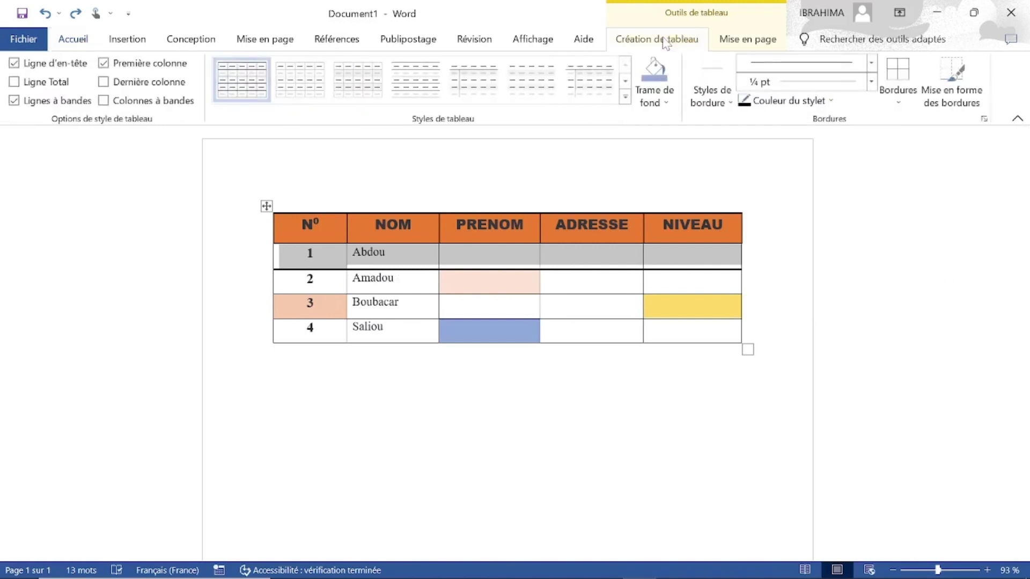
pyautogui.click(871, 82)
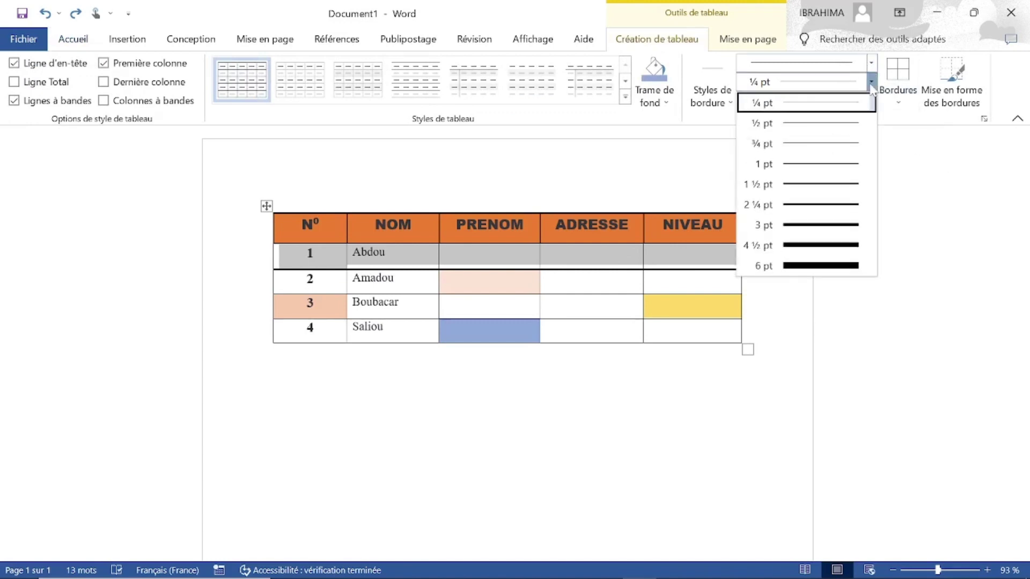
pyautogui.click(814, 86)
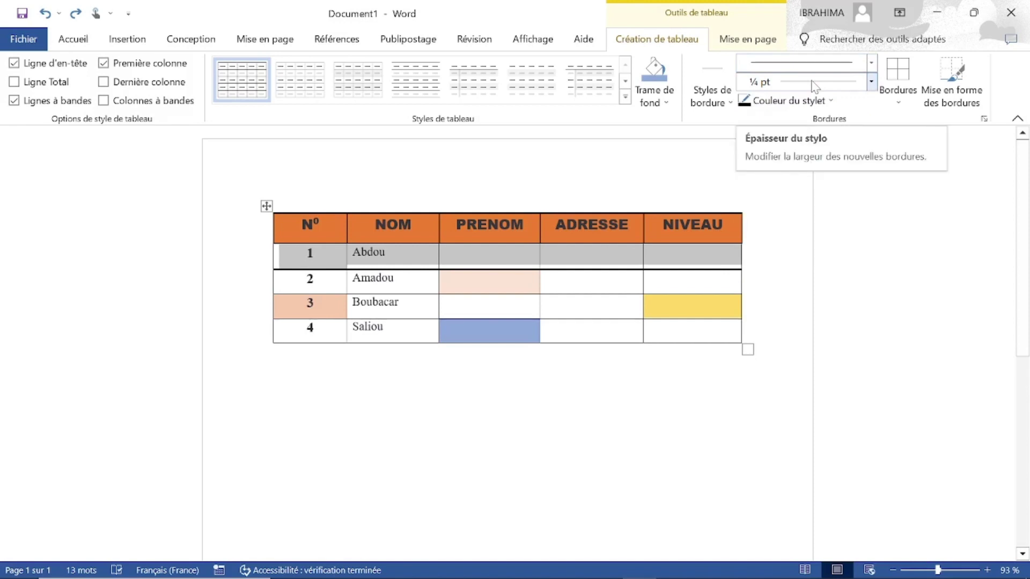
pyautogui.click(904, 110)
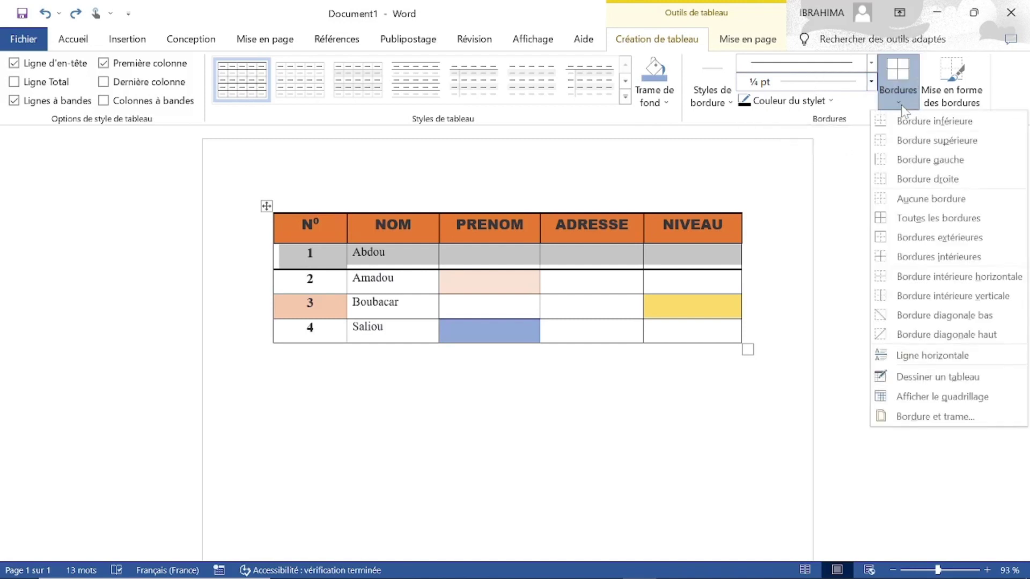
pyautogui.click(904, 218)
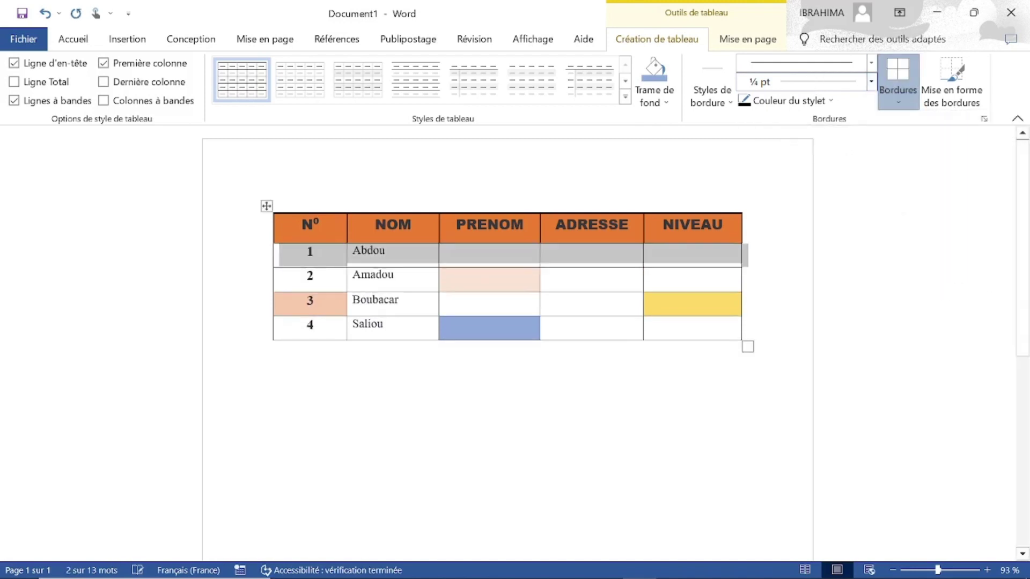
pyautogui.click(274, 349)
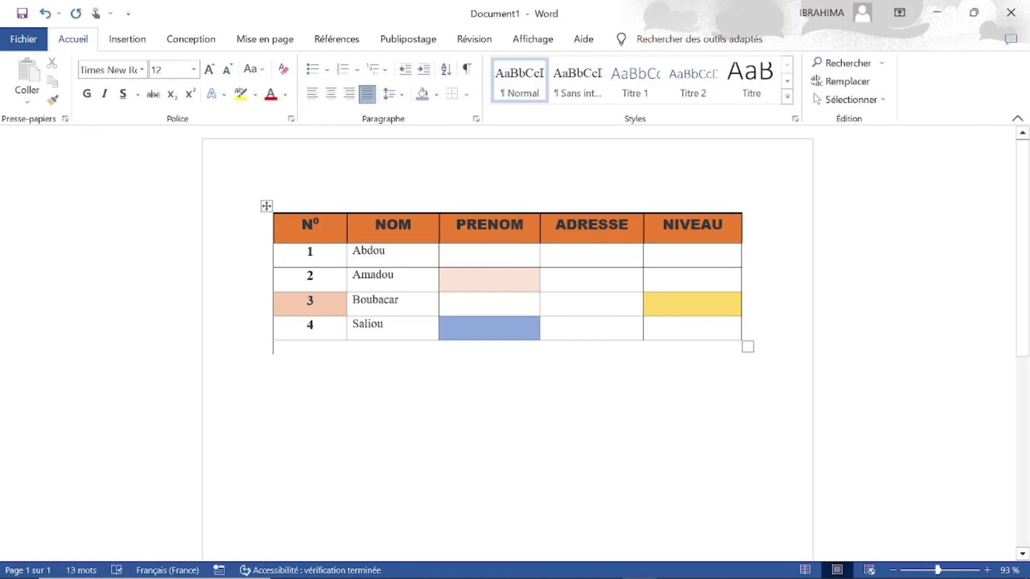
pyautogui.hotkey('ctrl', 'z')
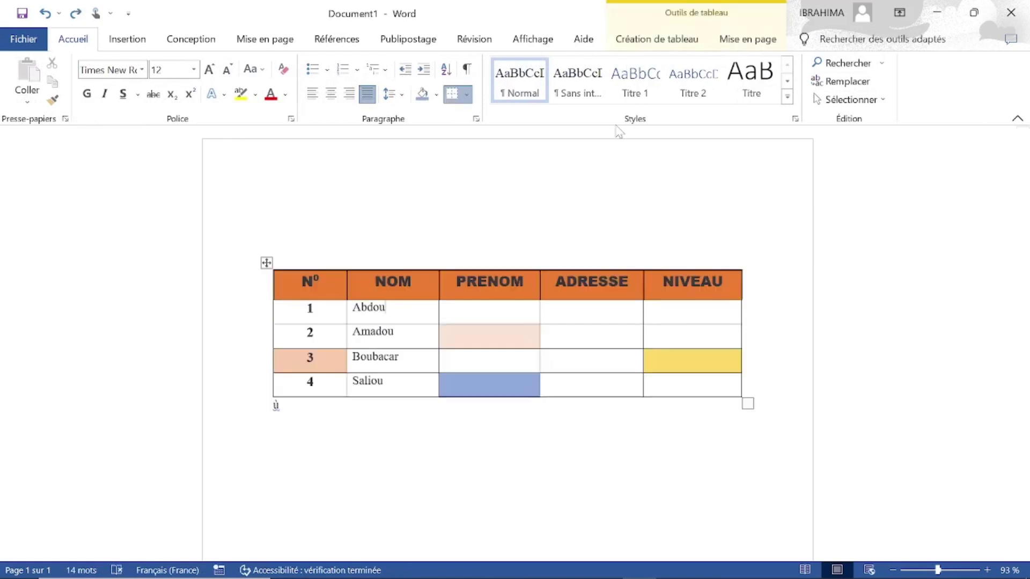
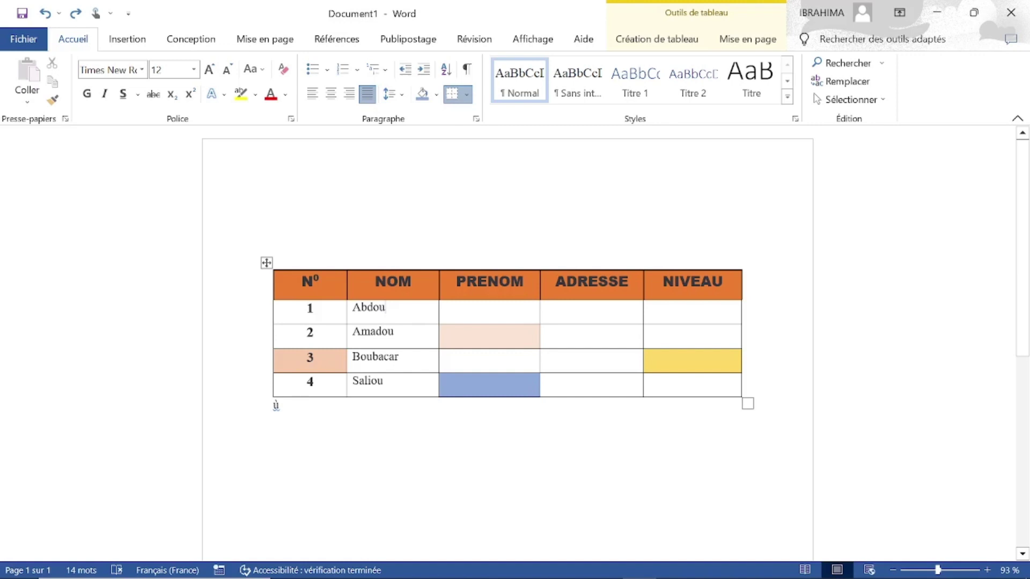
# Step: Select the NOM and PRENOM header cells, trimming back an over-extended selection
pyautogui.click(393, 282)
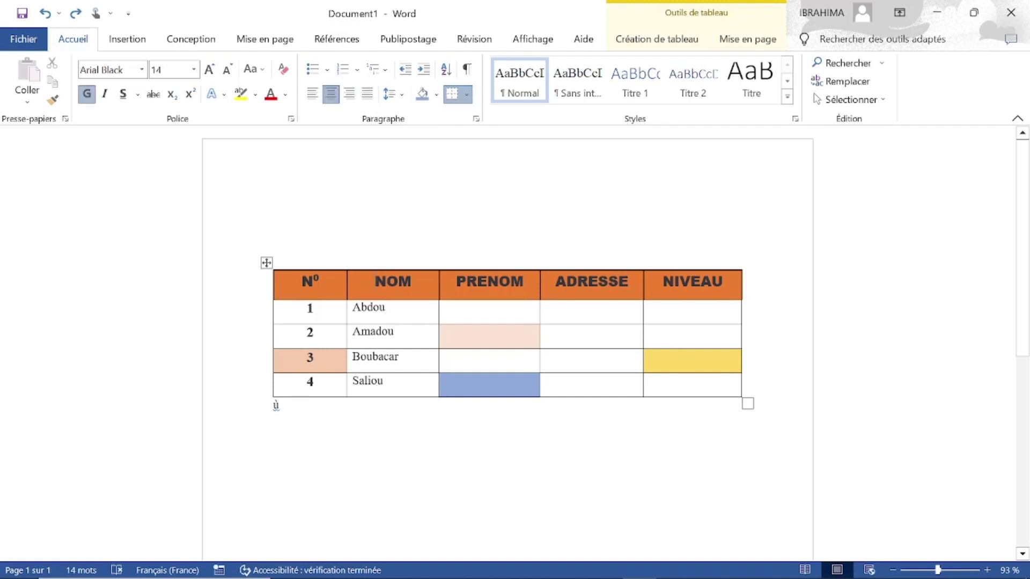
pyautogui.moveTo(375, 282); pyautogui.dragTo(489, 281)
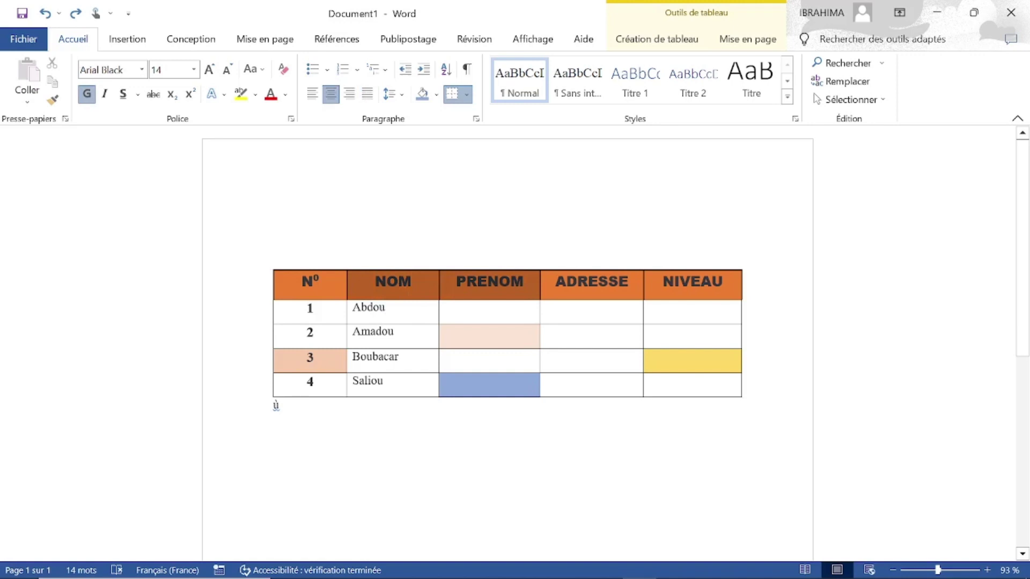
pyautogui.moveTo(489, 282); pyautogui.dragTo(489, 384)
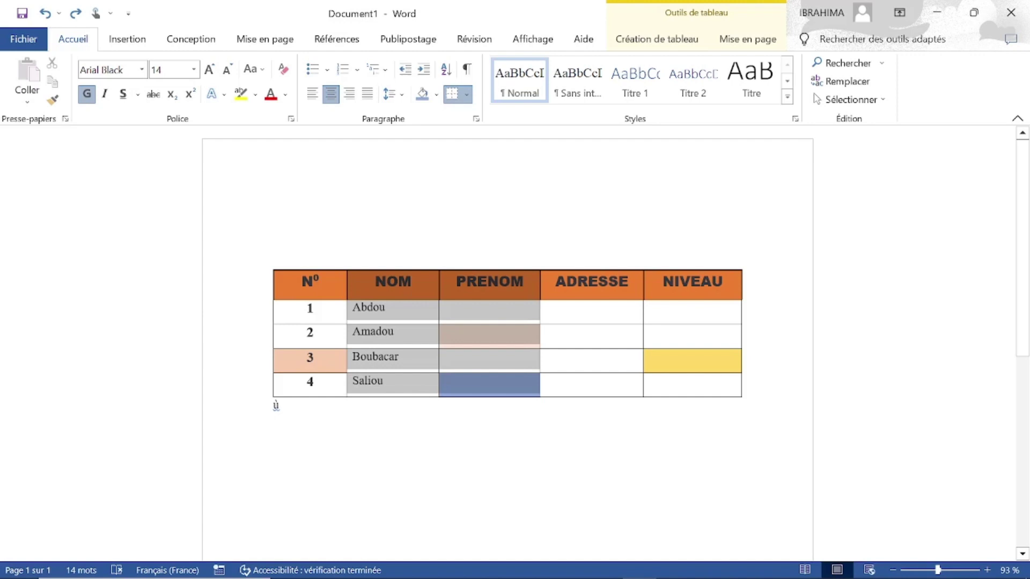
pyautogui.hotkey('shift', 'Up')
pyautogui.hotkey('shift', 'Up')
pyautogui.hotkey('shift', 'Up')
pyautogui.hotkey('shift', 'Up')
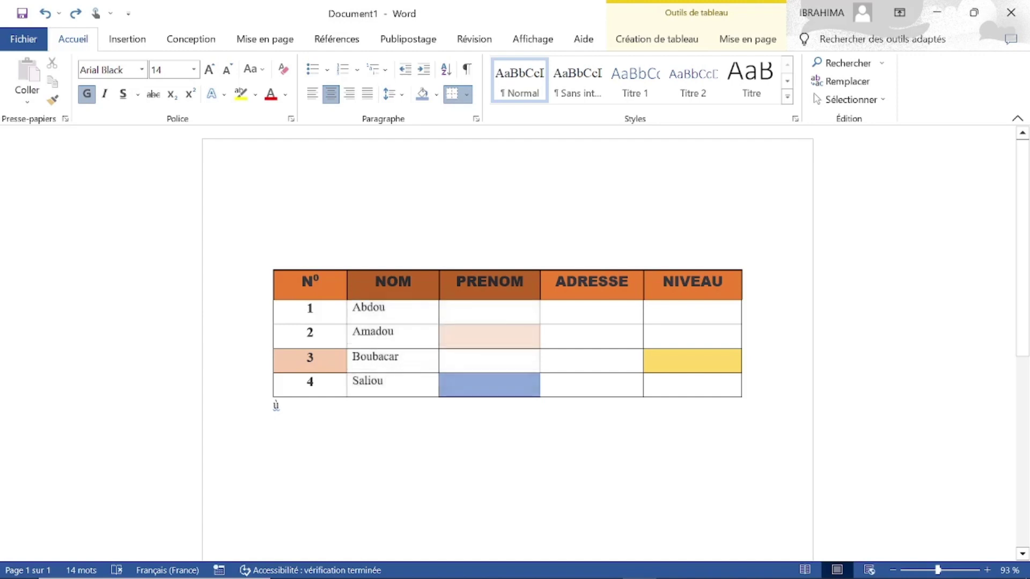
pyautogui.hotkey('shift', 'Left')
pyautogui.hotkey('shift', 'Down')
pyautogui.hotkey('shift', 'Down')
pyautogui.hotkey('shift', 'Down')
pyautogui.hotkey('shift', 'Right')
pyautogui.hotkey('shift', 'Up')
pyautogui.hotkey('shift', 'Up')
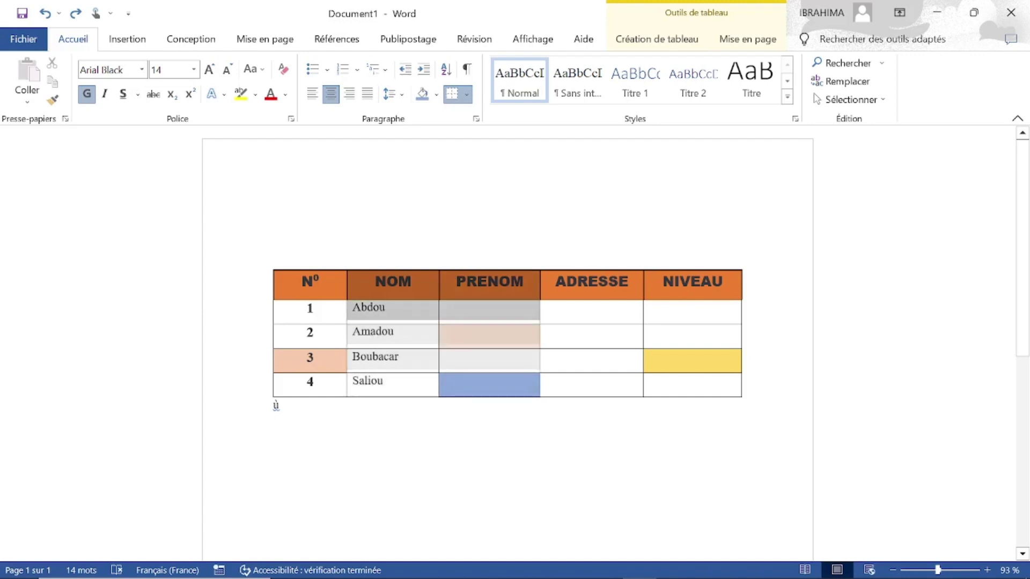
pyautogui.hotkey('shift', 'Up')
pyautogui.hotkey('shift', 'Up')
pyautogui.hotkey('shift', 'Left')
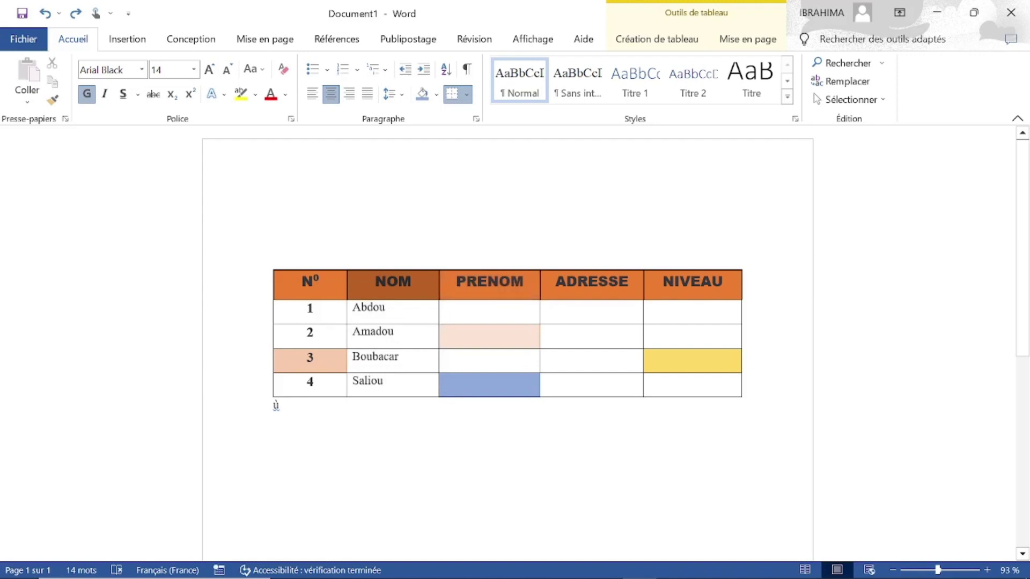
# Step: Reselect exactly the NOM and PRENOM headers and merge them with Fusionner
pyautogui.click(393, 290)
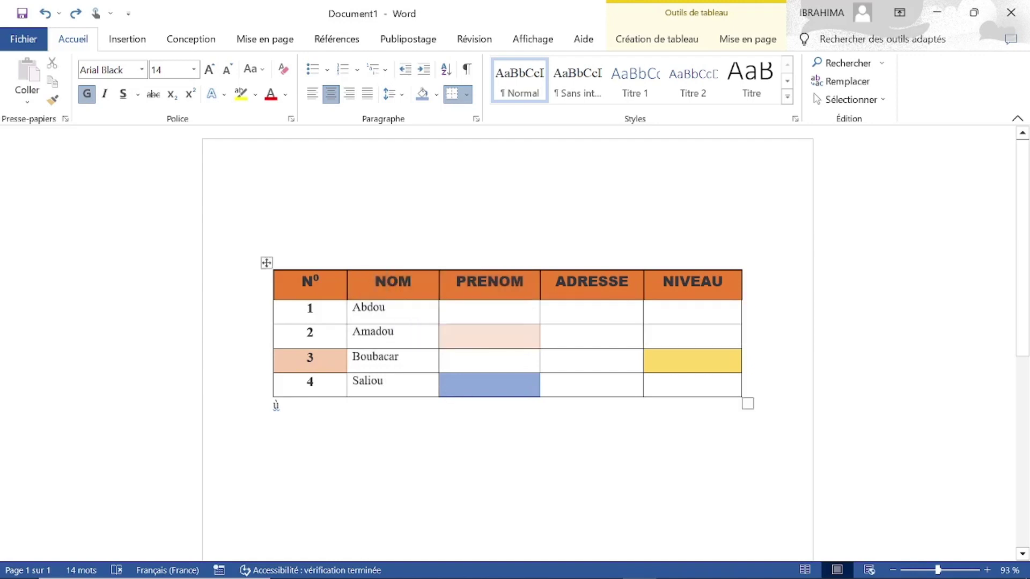
pyautogui.hotkey('shift', 'Right')
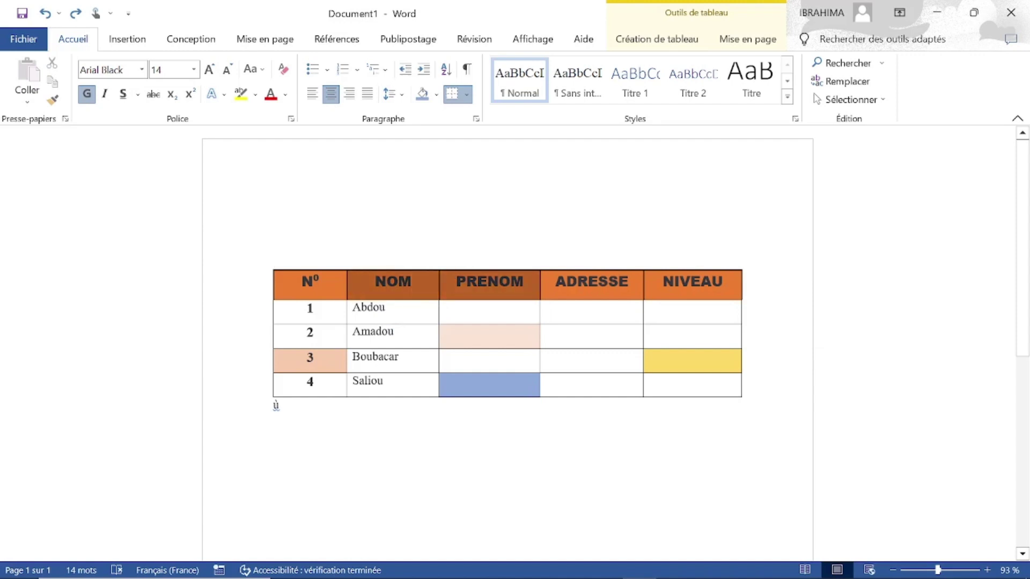
pyautogui.hotkey('shift', 'Left')
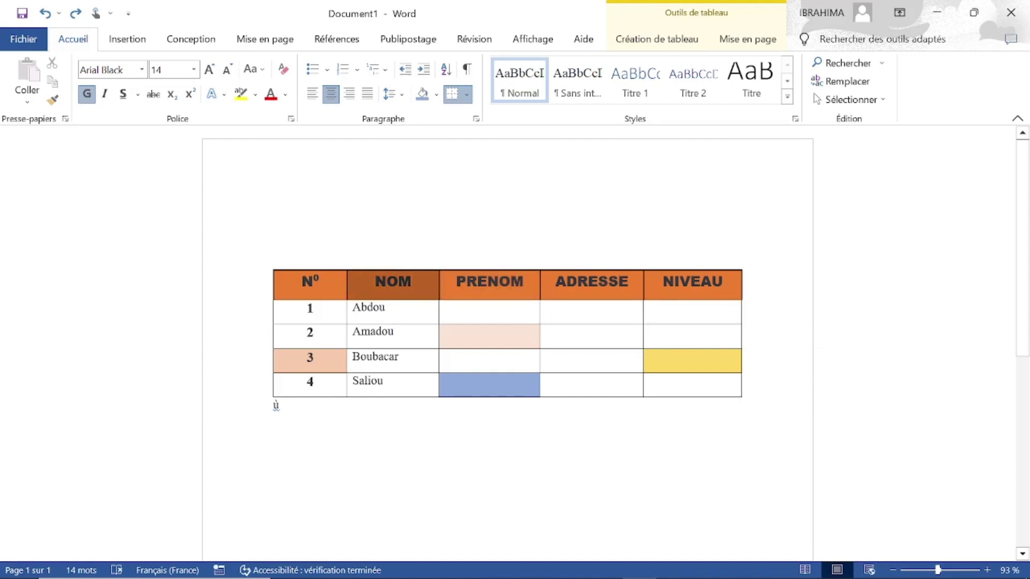
pyautogui.hotkey('shift', 'Right')
pyautogui.hotkey('shift', 'Right')
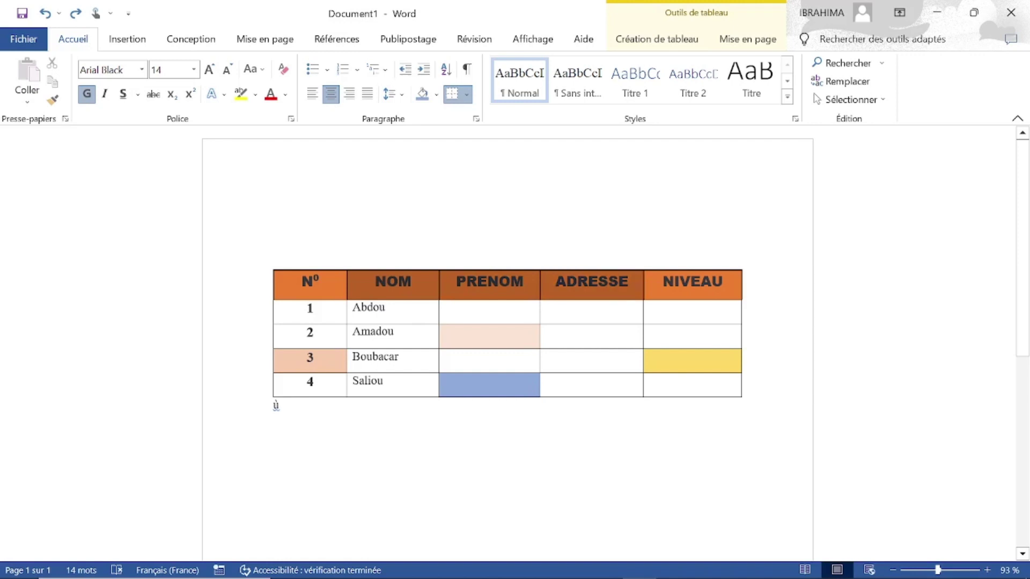
pyautogui.hotkey('shift', 'Right')
pyautogui.hotkey('shift', 'Left')
pyautogui.hotkey('shift', 'Left')
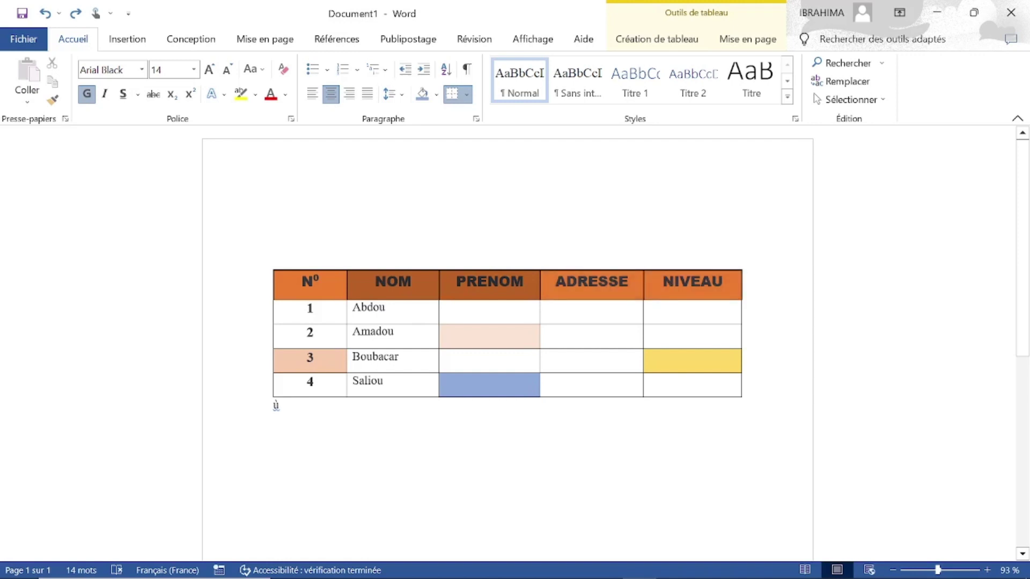
pyautogui.rightClick(518, 295)
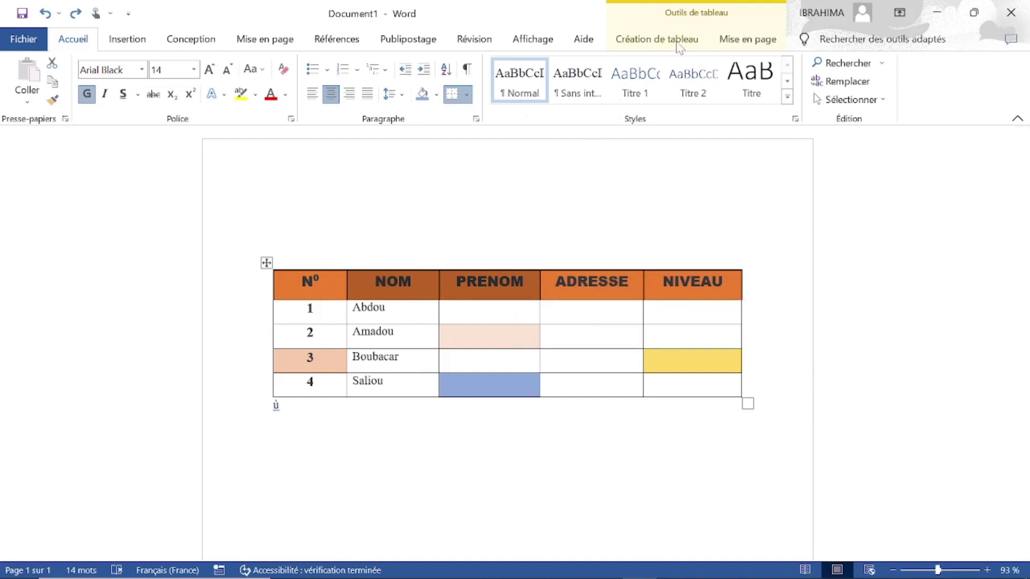
pyautogui.click(742, 40)
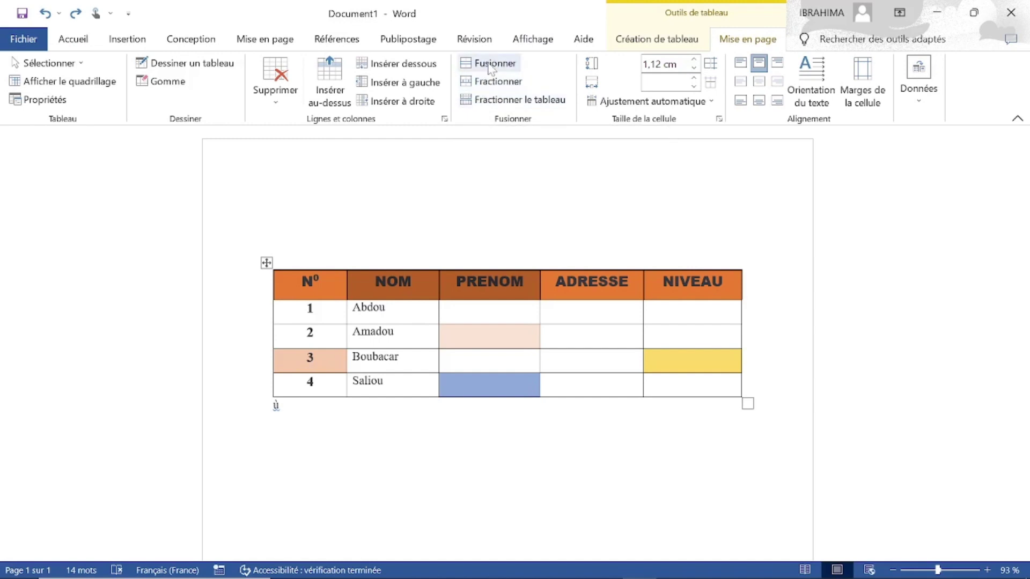
pyautogui.click(491, 65)
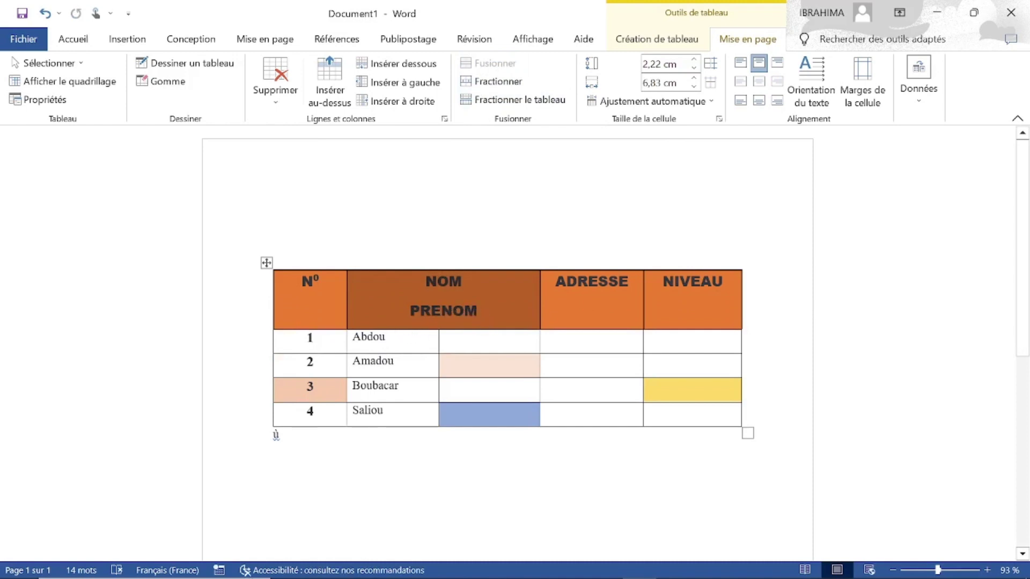
# Step: Test merging the Abdou–Saliou name cells, then undo that merge with Ctrl+Z
pyautogui.click(353, 337)
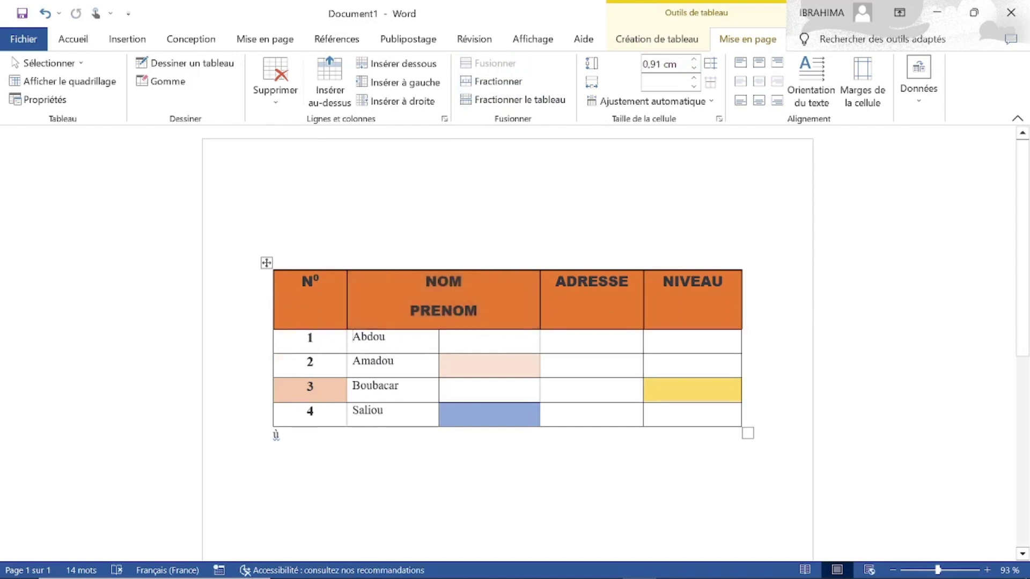
pyautogui.moveTo(353, 337); pyautogui.dragTo(488, 415)
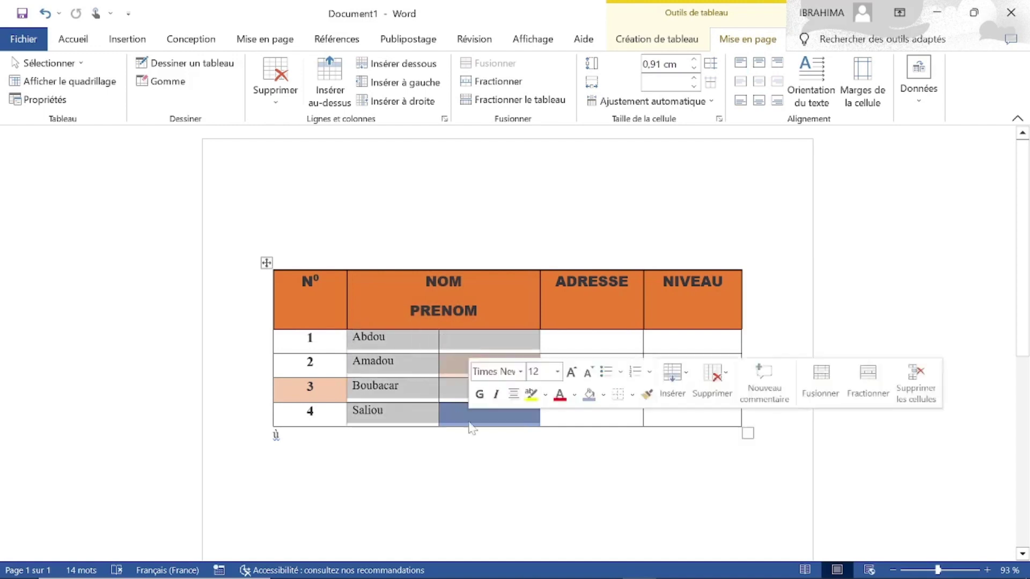
pyautogui.click(495, 63)
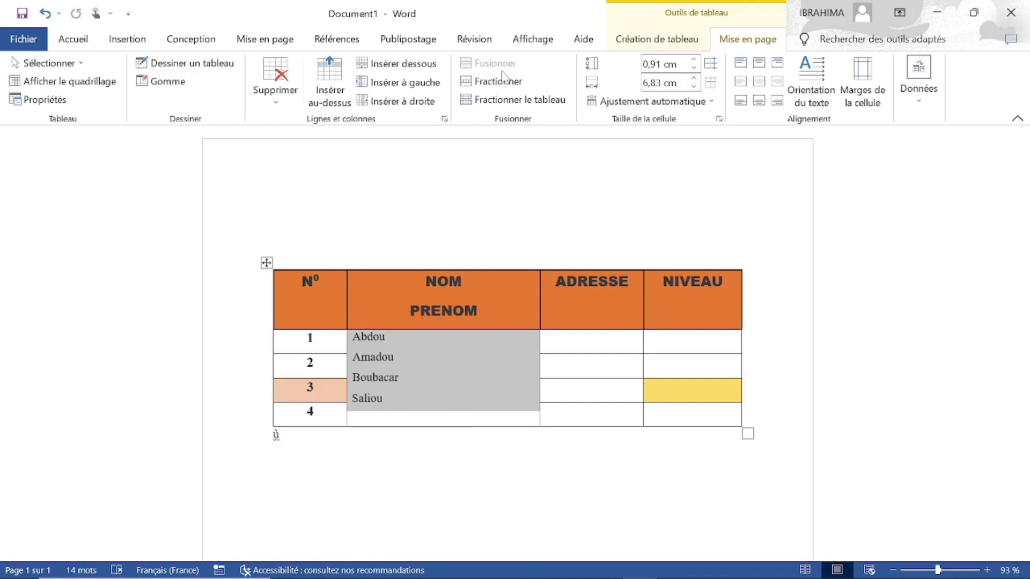
pyautogui.hotkey('ctrl', 'z')
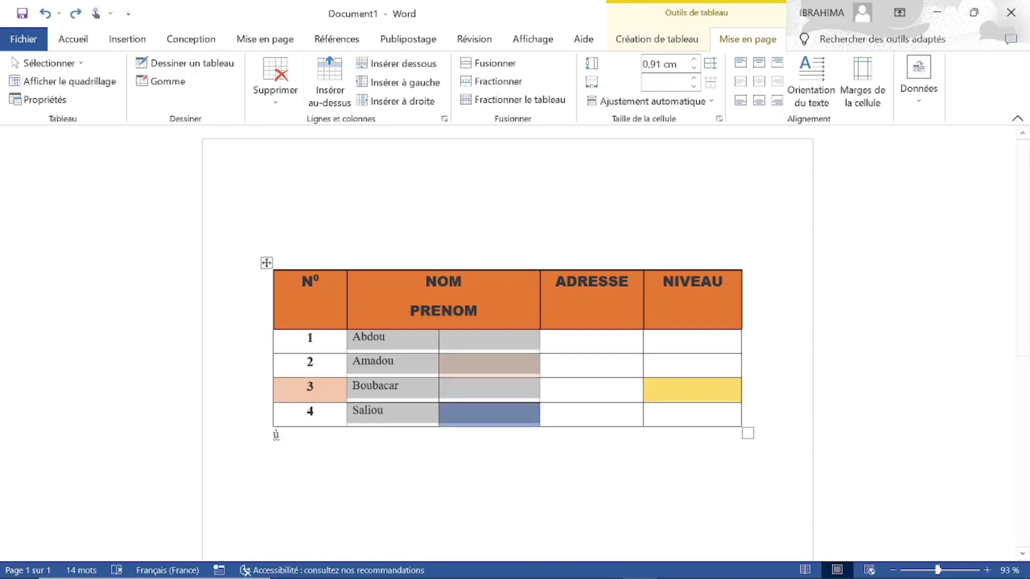
pyautogui.click(443, 300)
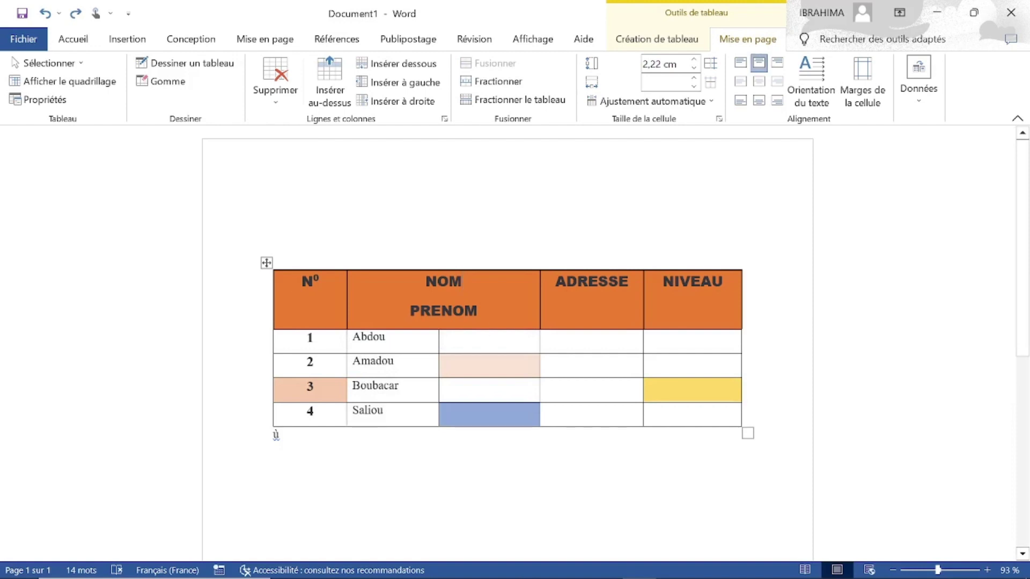
# Step: Undo the header merge so NOM and PRENOM are separate cells again
pyautogui.click(46, 14)
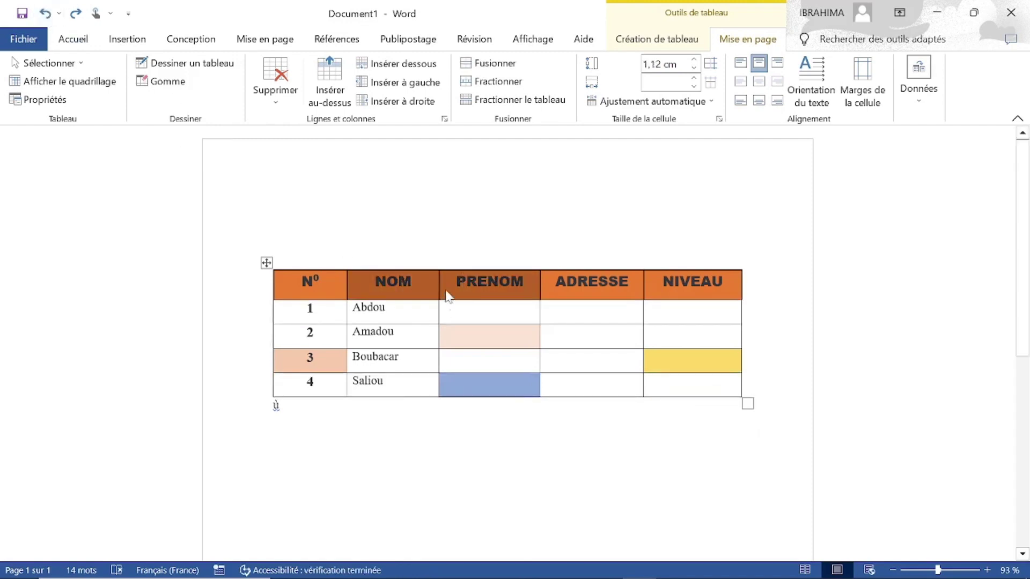
pyautogui.click(464, 284)
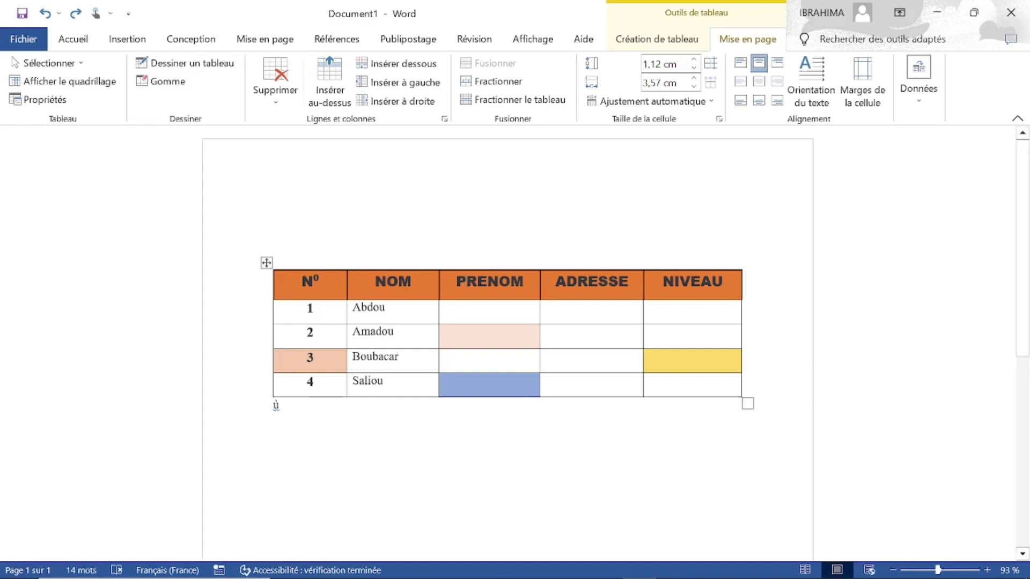
pyautogui.click(391, 310)
# Step: Split the NOM header into 2 columns and 2 rows, then undo the split
pyautogui.click(484, 82)
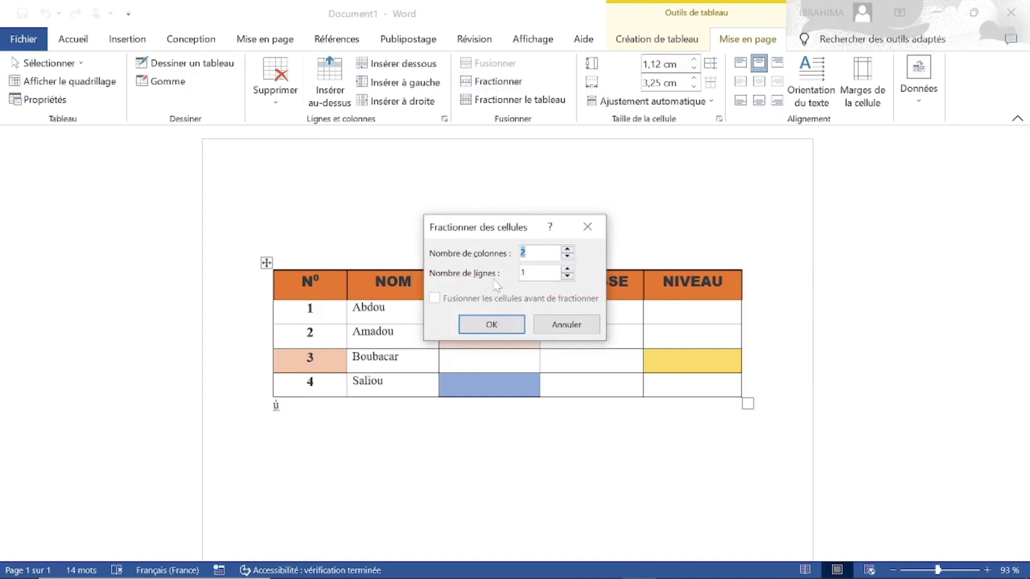
pyautogui.click(536, 253)
pyautogui.press('BackSpace')
pyautogui.write('2')
pyautogui.click(490, 325)
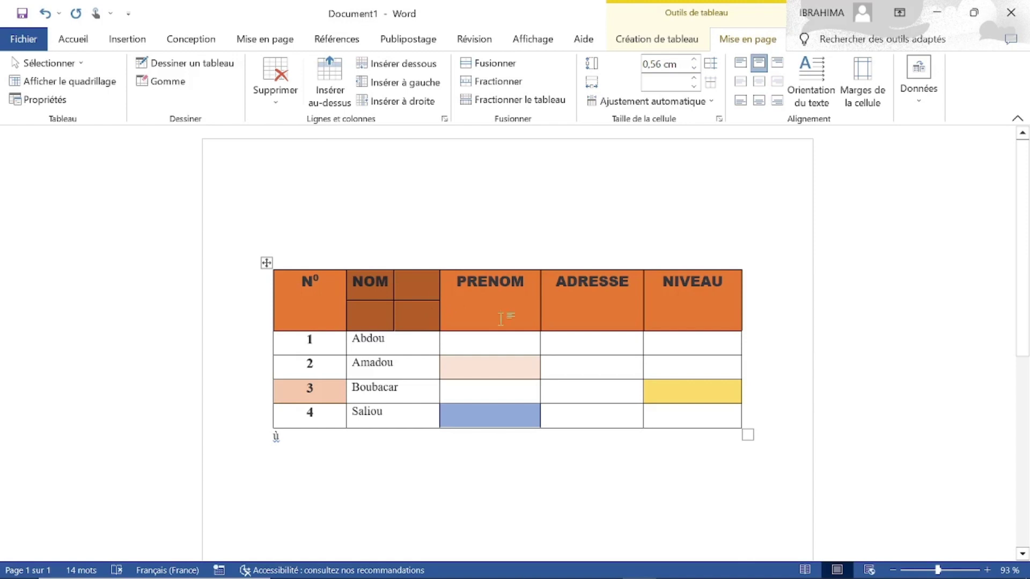
pyautogui.hotkey('ctrl', 'z')
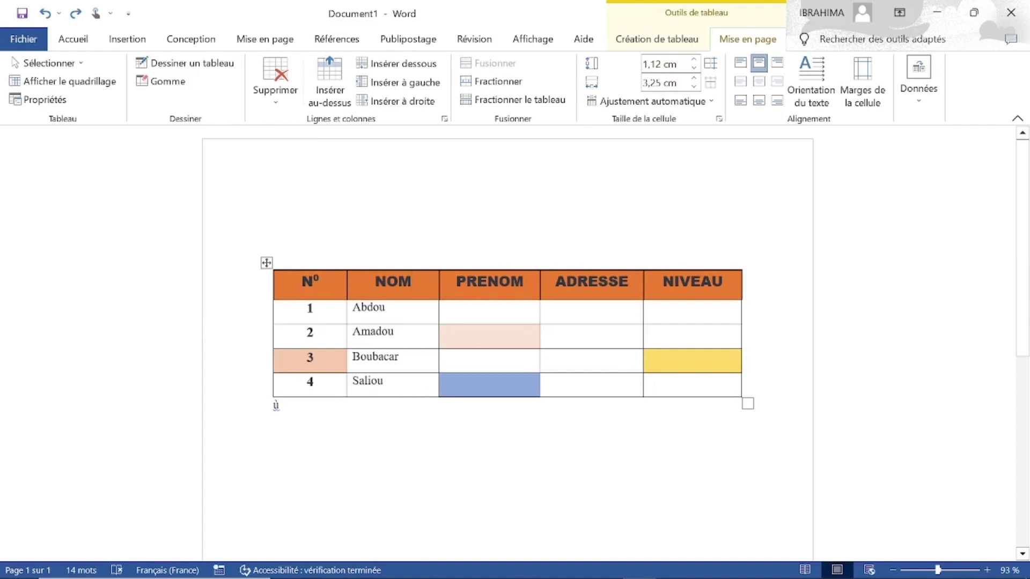
pyautogui.click(499, 331)
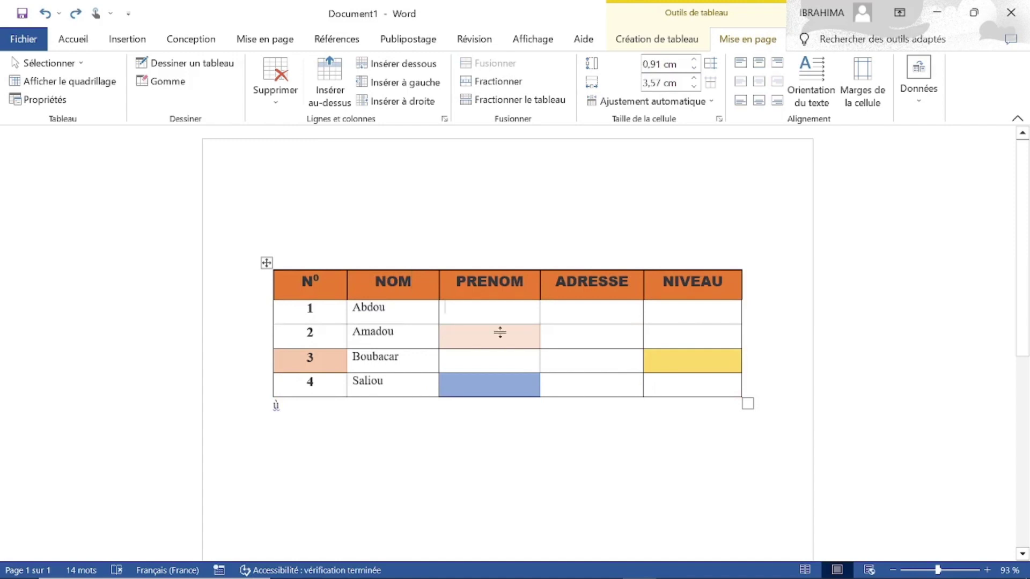
pyautogui.click(478, 313)
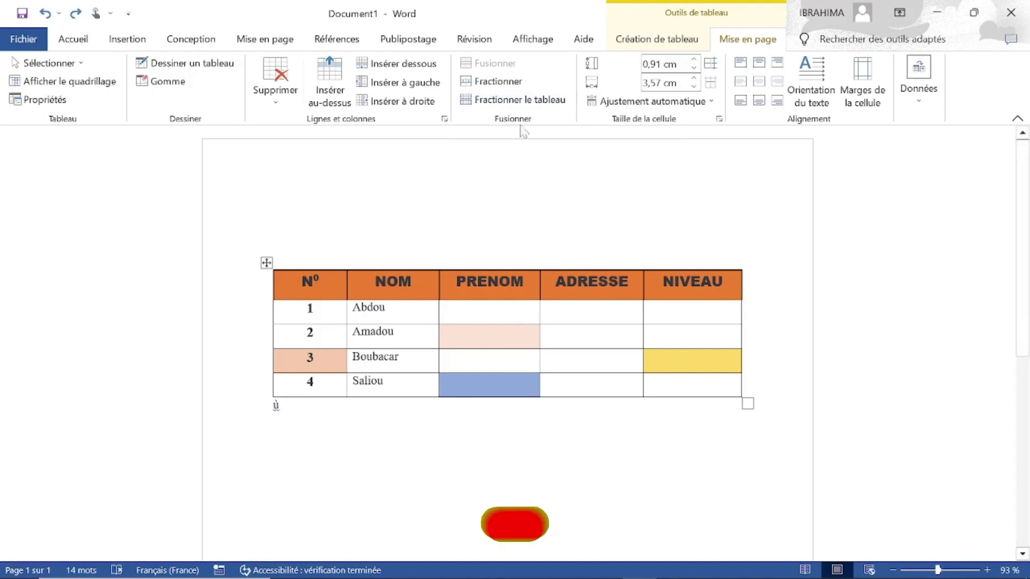
pyautogui.click(555, 99)
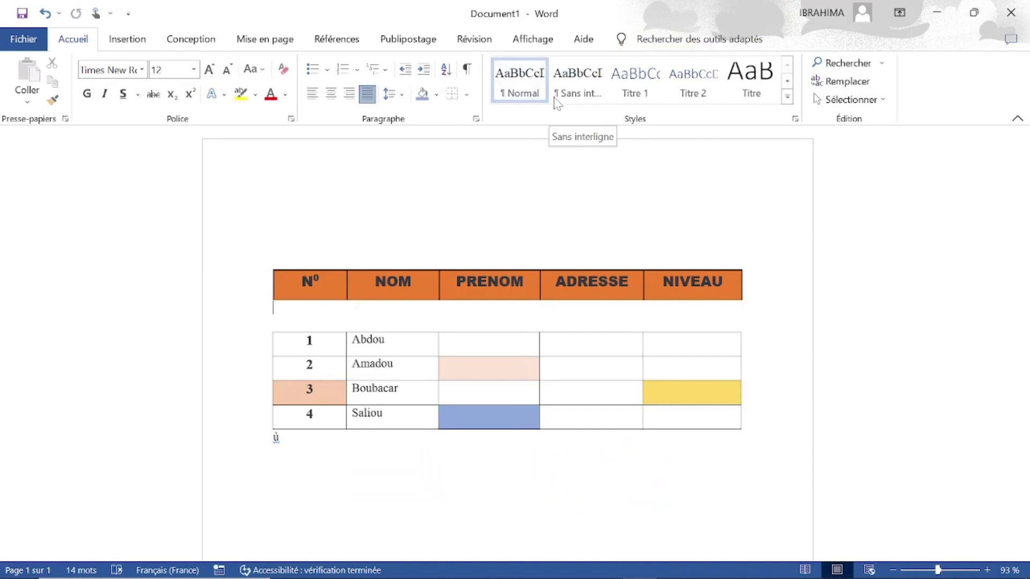
pyautogui.hotkey('ctrl', 'z')
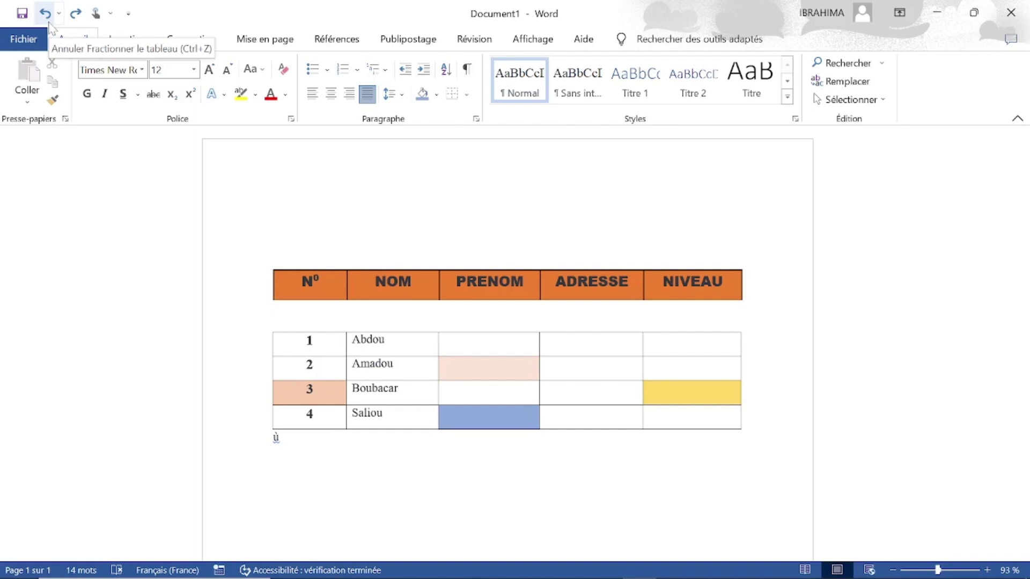
pyautogui.click(47, 16)
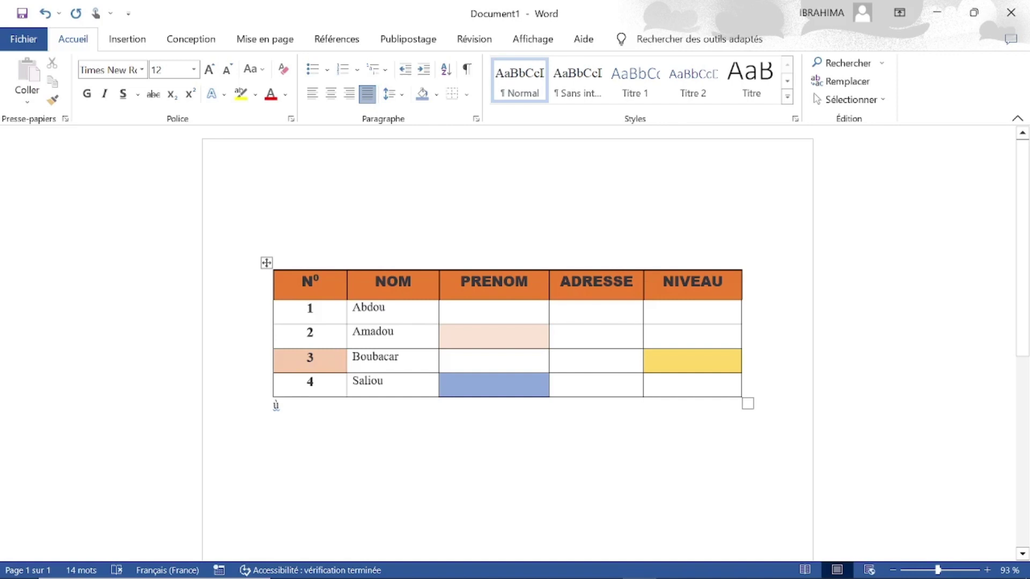
# Step: Sort the table by the N° column in Décroissant order using Mise en page > Trier
pyautogui.click(397, 333)
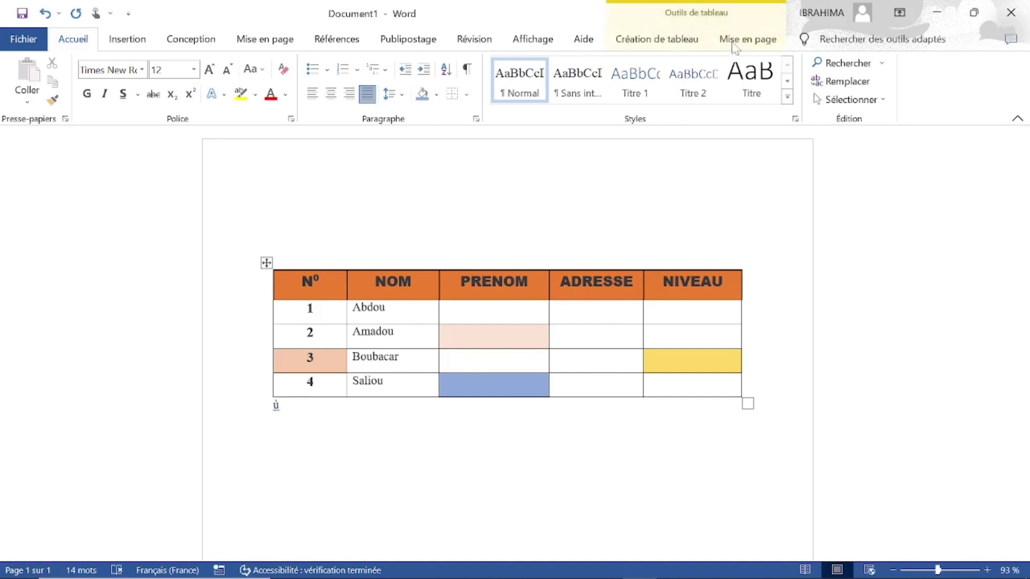
pyautogui.click(745, 42)
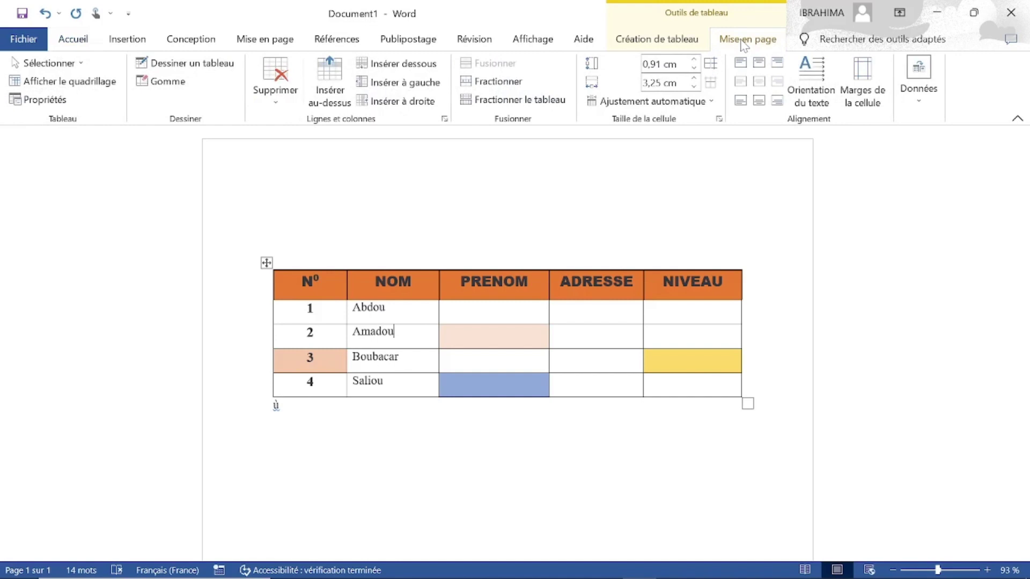
pyautogui.click(919, 110)
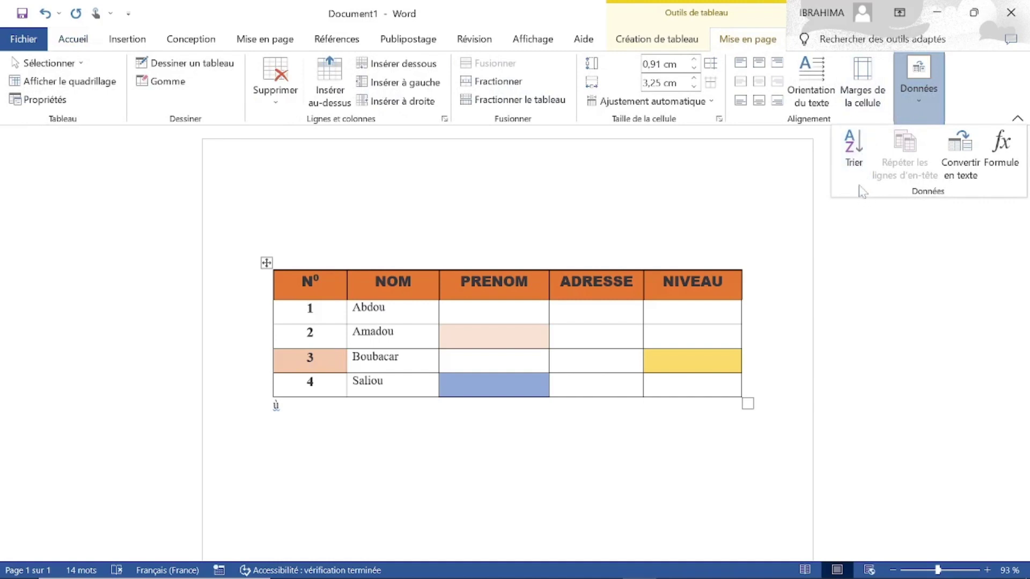
pyautogui.click(857, 167)
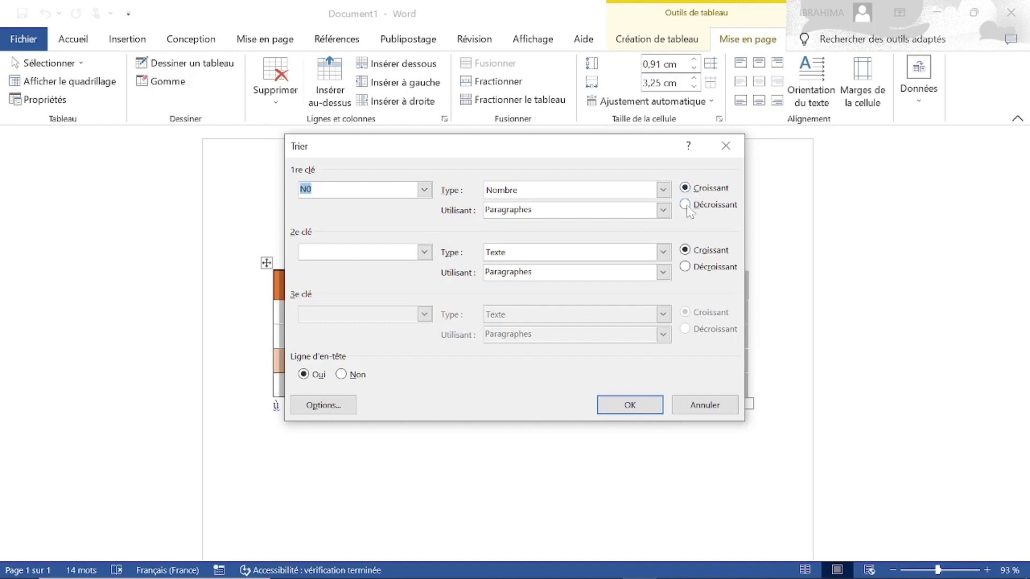
pyautogui.click(684, 204)
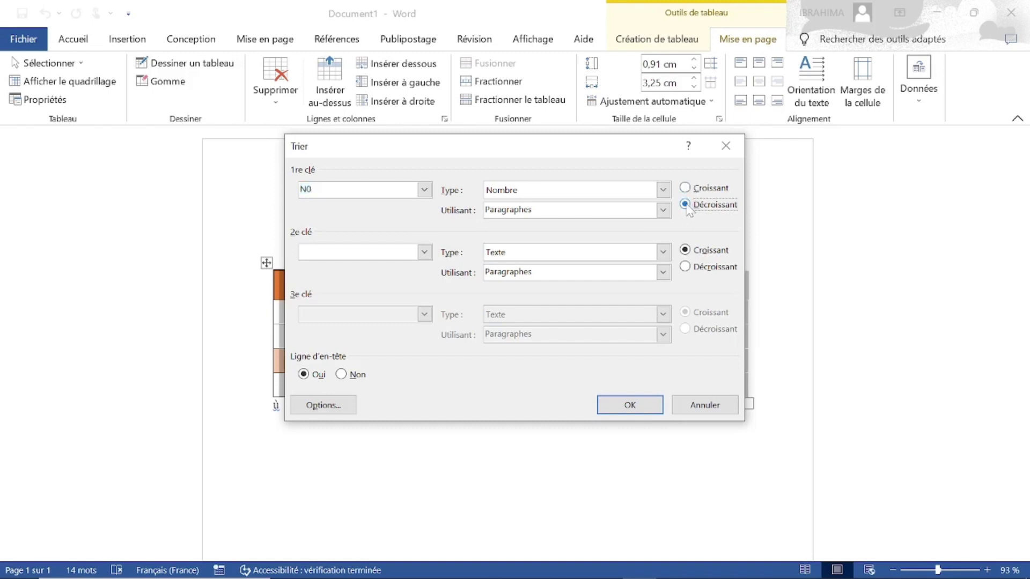
pyautogui.click(640, 402)
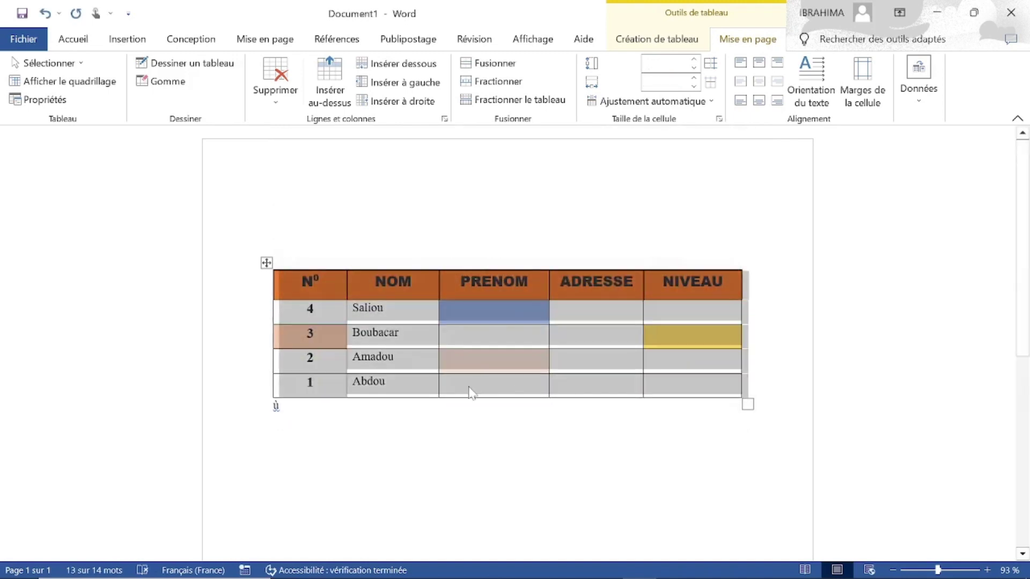
pyautogui.click(458, 339)
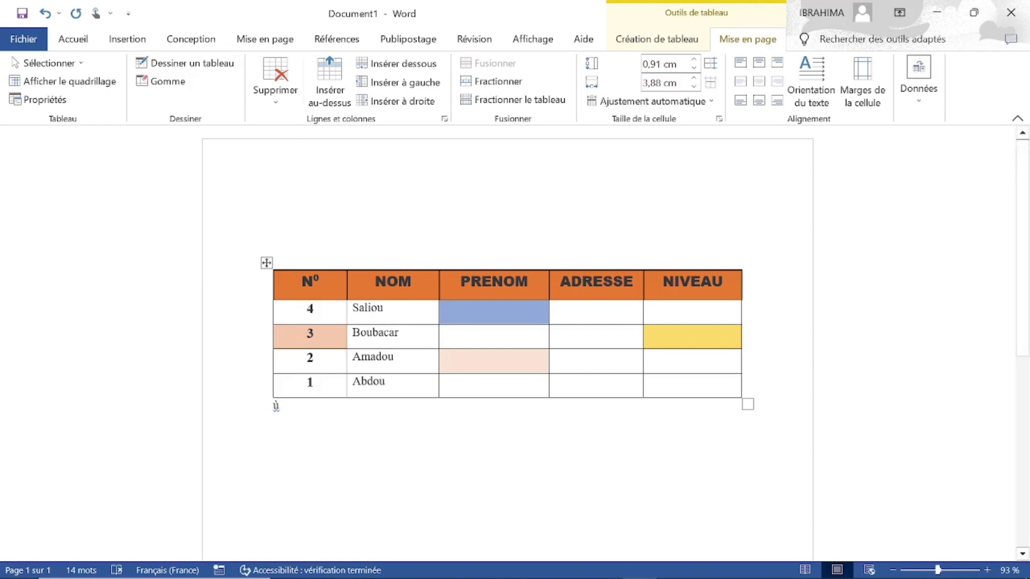
# Step: Try the cell alignment buttons on Saliou, from top-left through bottom-right
pyautogui.click(384, 308)
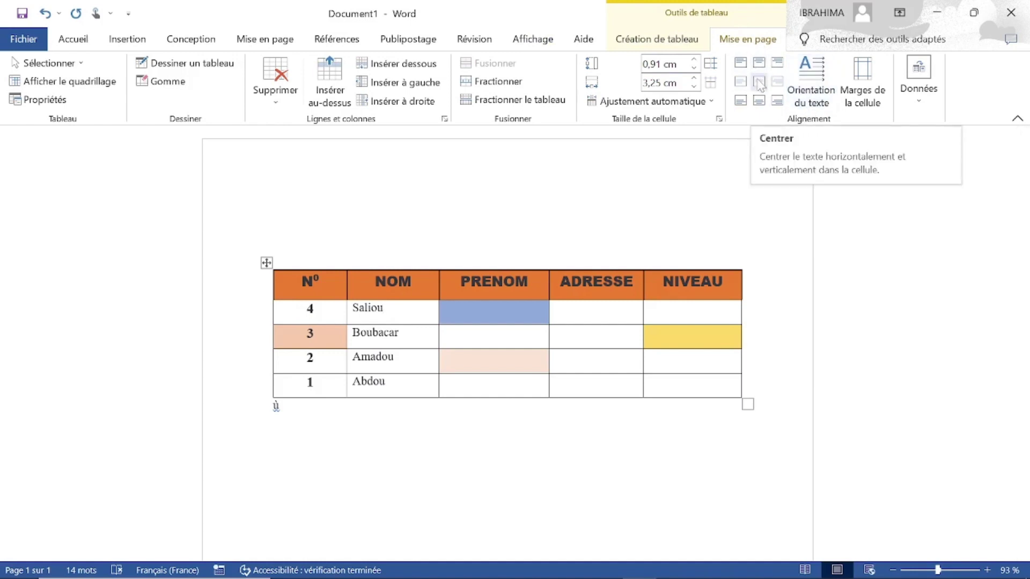
pyautogui.click(760, 83)
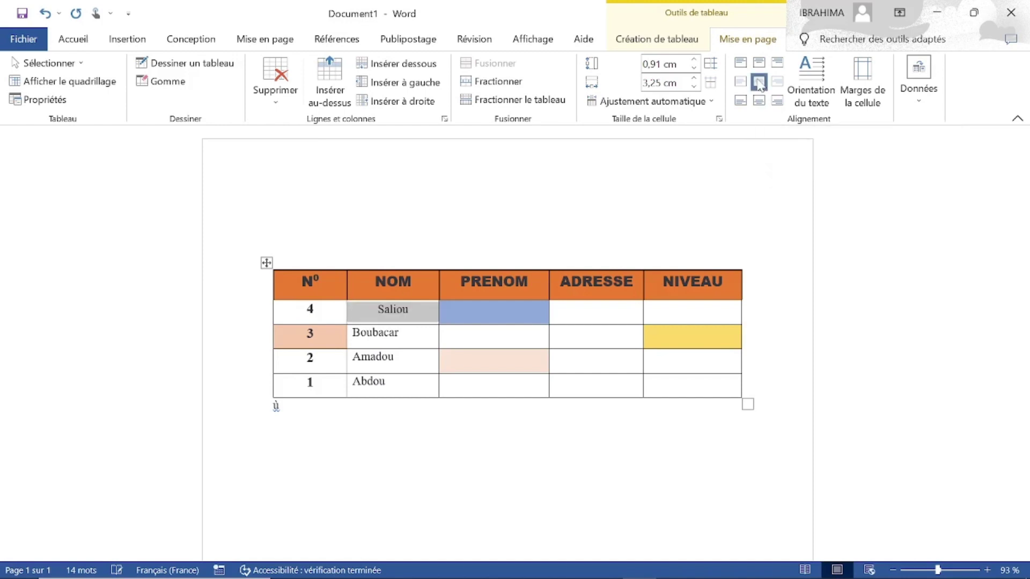
pyautogui.click(758, 101)
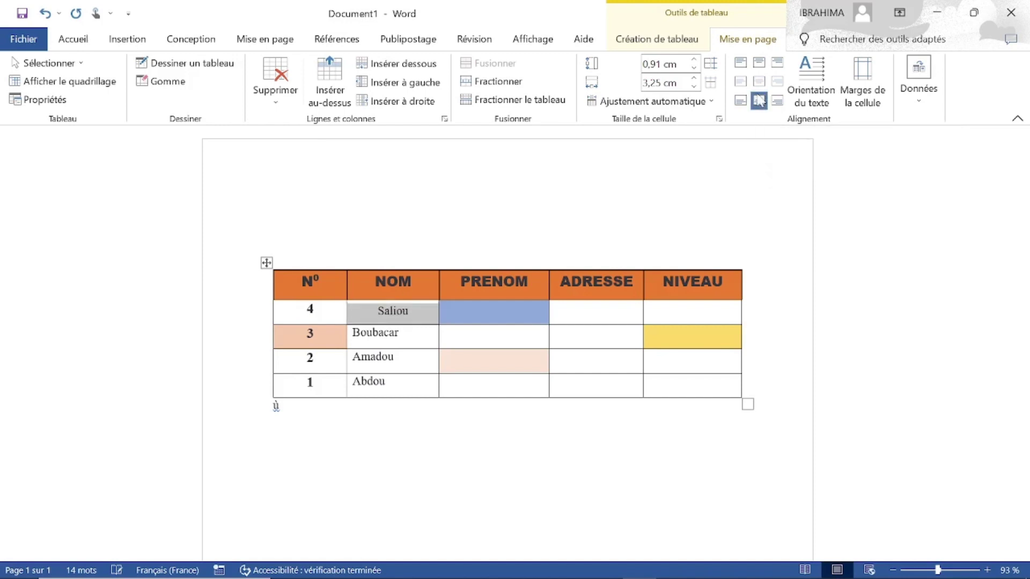
pyautogui.click(758, 63)
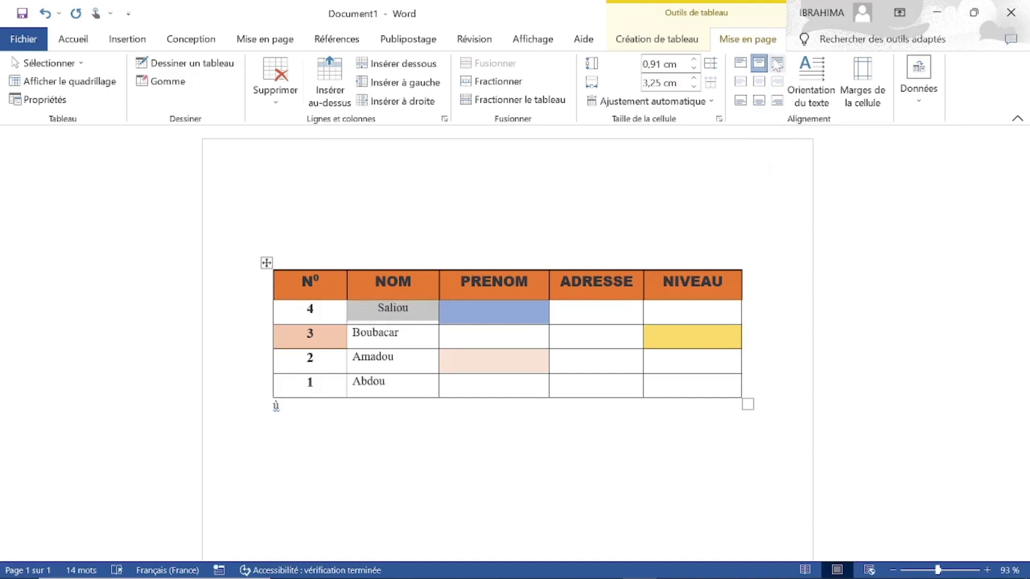
pyautogui.click(776, 63)
pyautogui.click(776, 82)
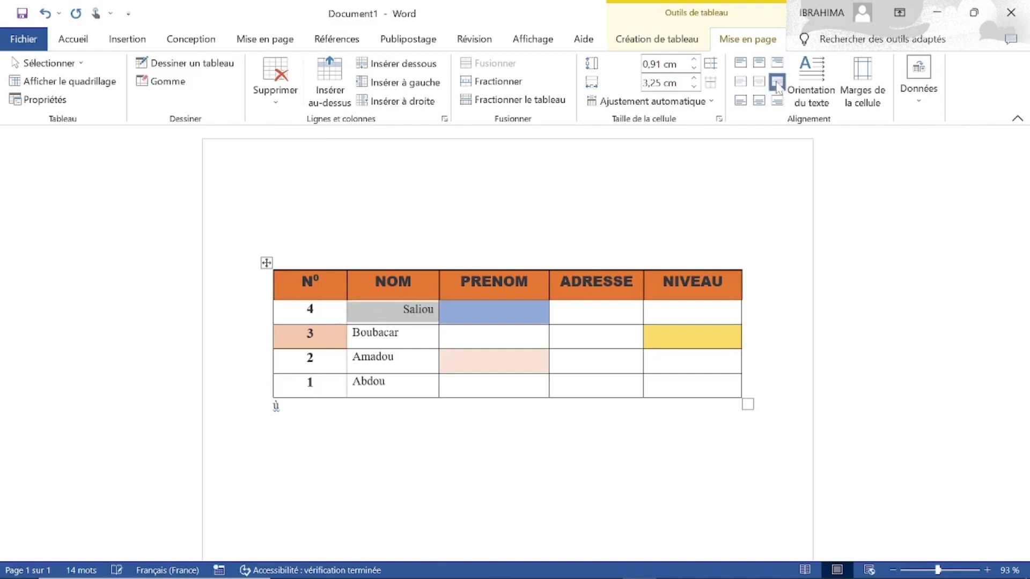
pyautogui.click(740, 100)
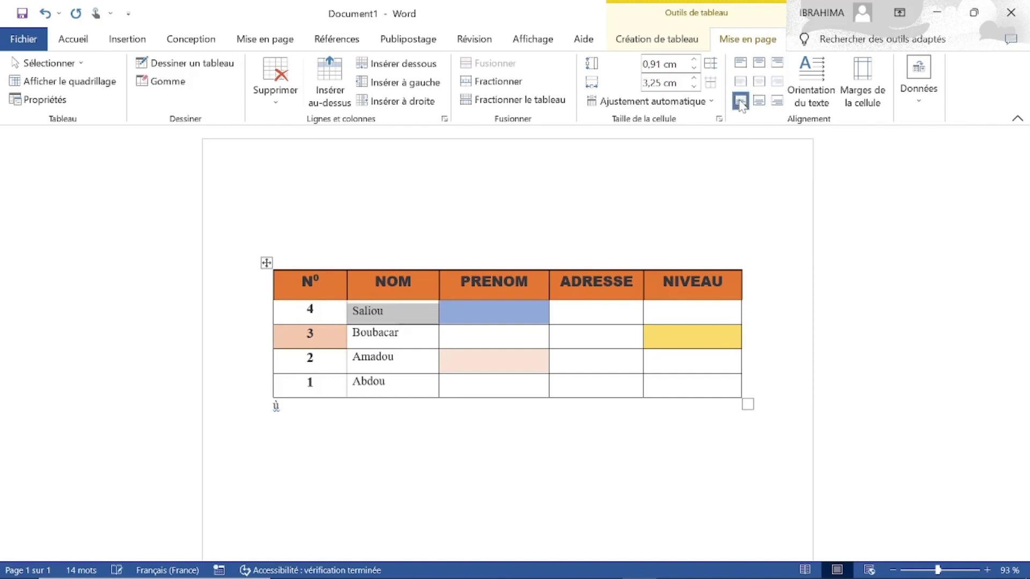
pyautogui.click(778, 101)
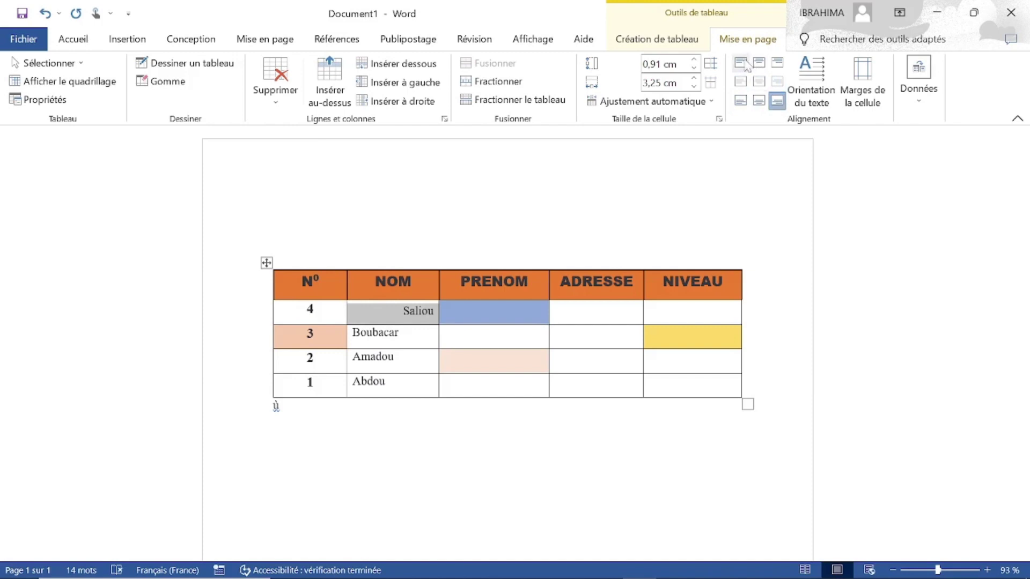
pyautogui.click(745, 64)
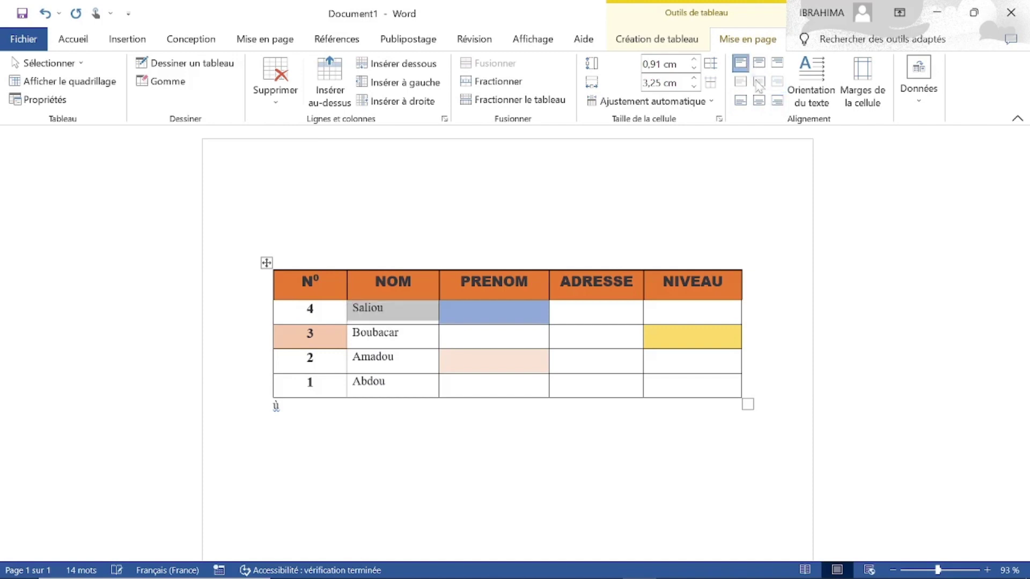
pyautogui.click(772, 100)
pyautogui.click(759, 101)
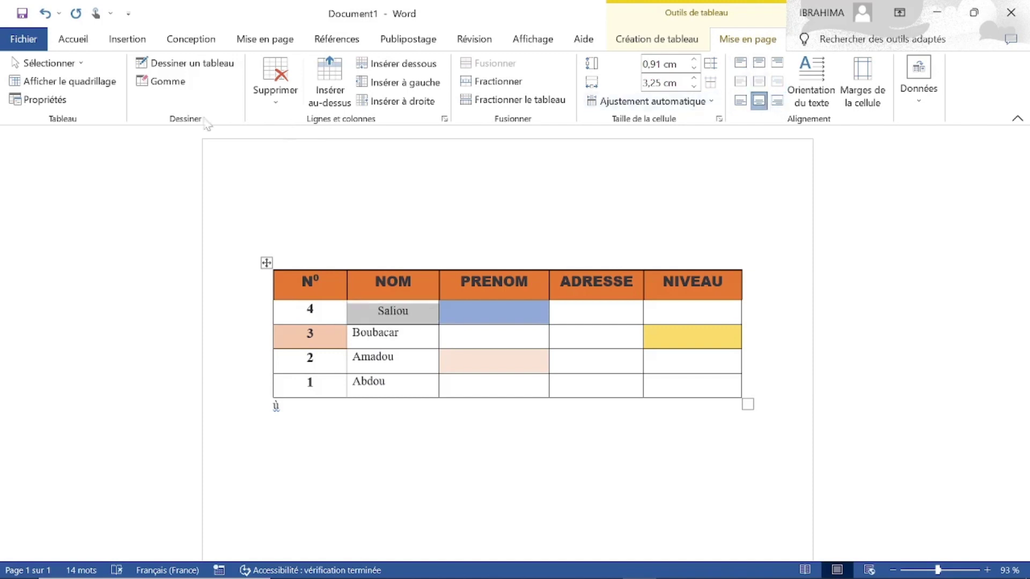
# Step: Test right and left paragraph alignment, then set Saliou to middle-left alignment
pyautogui.click(72, 40)
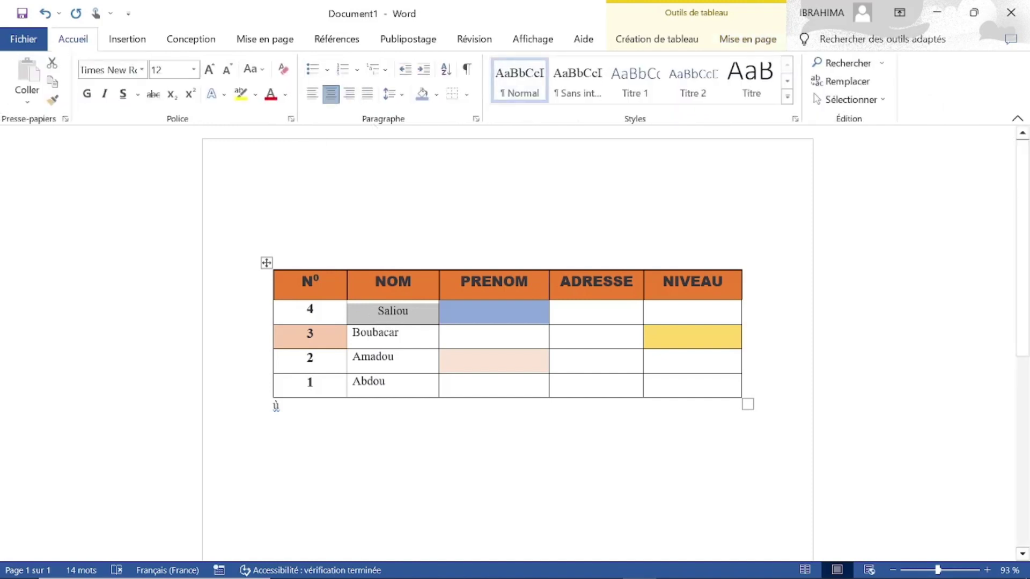
pyautogui.click(350, 94)
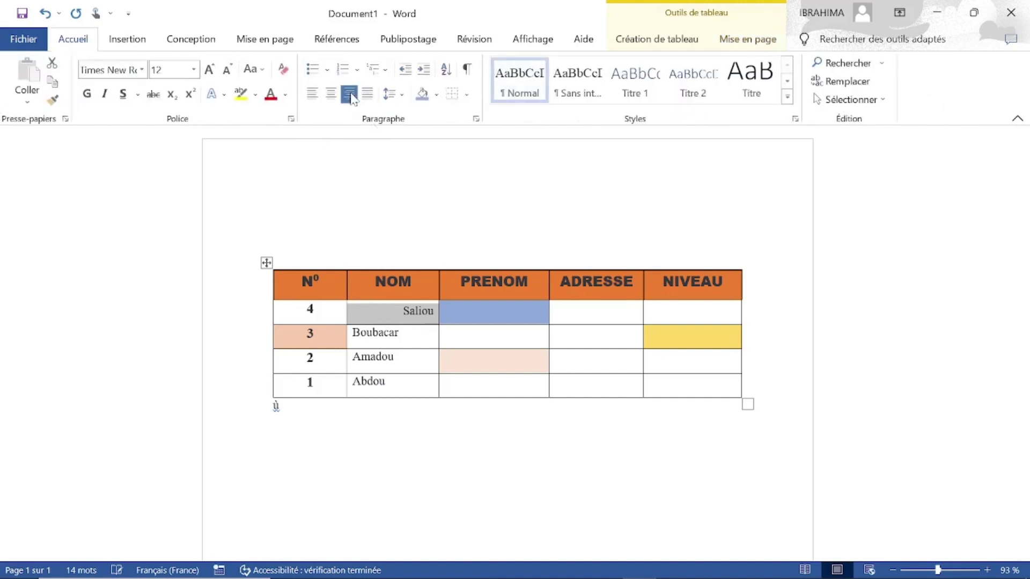
pyautogui.click(312, 94)
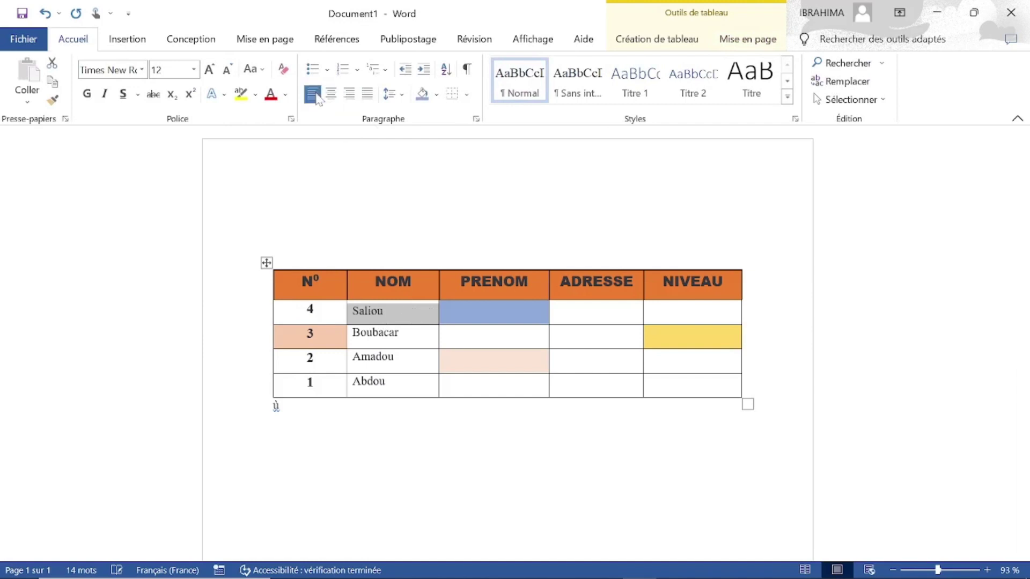
pyautogui.click(767, 41)
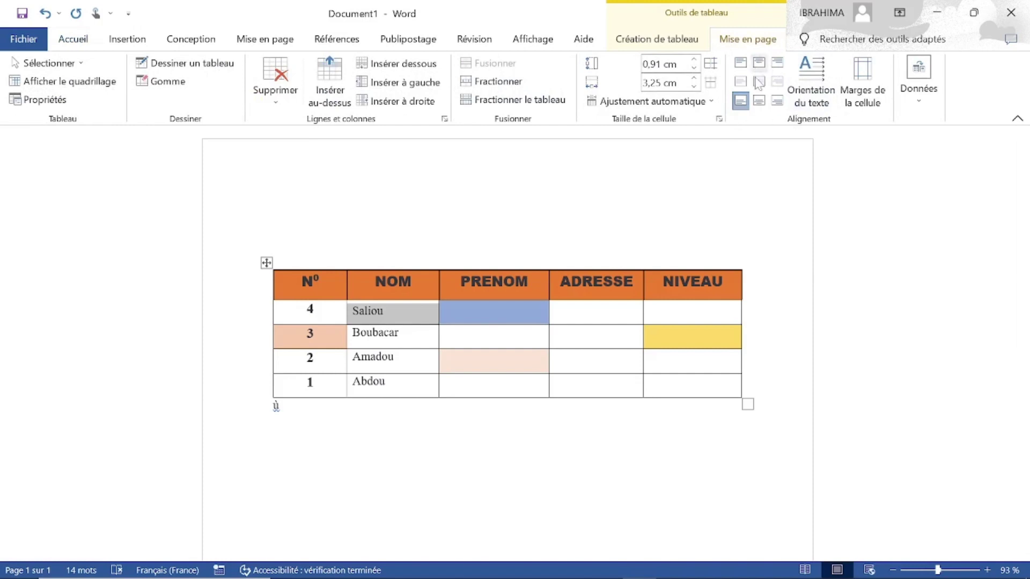
pyautogui.click(759, 82)
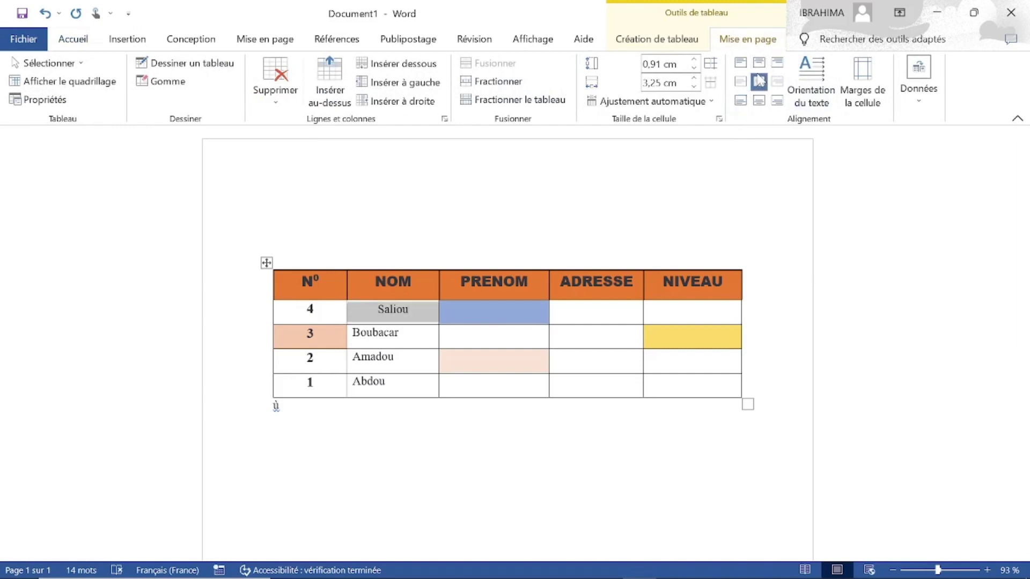
pyautogui.click(494, 336)
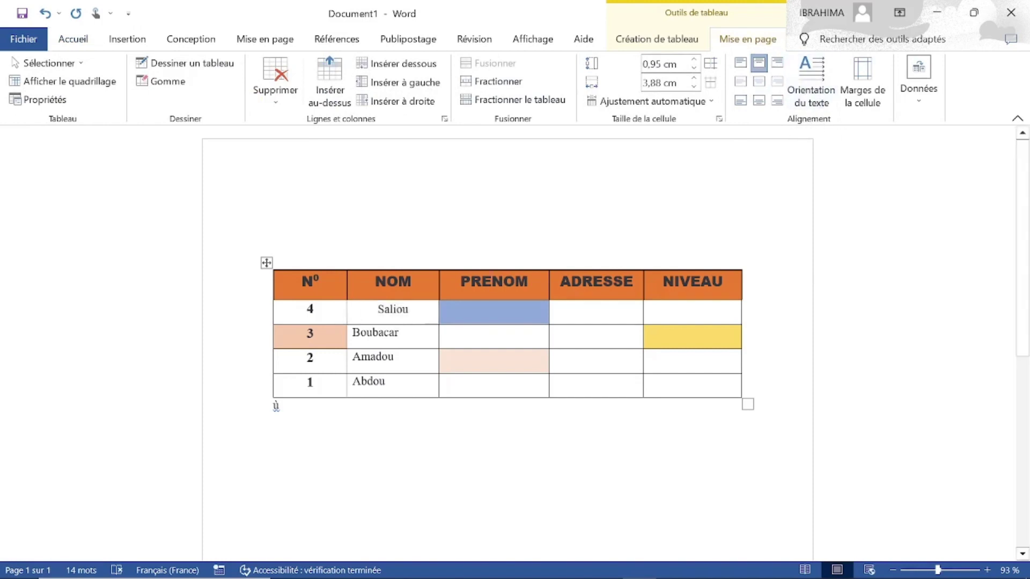
pyautogui.click(378, 309)
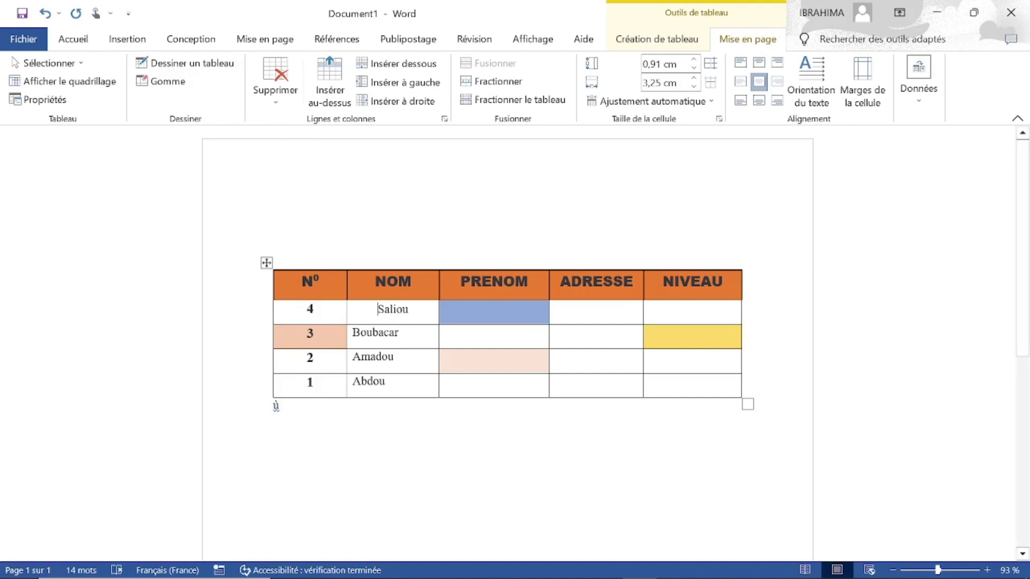
pyautogui.click(740, 82)
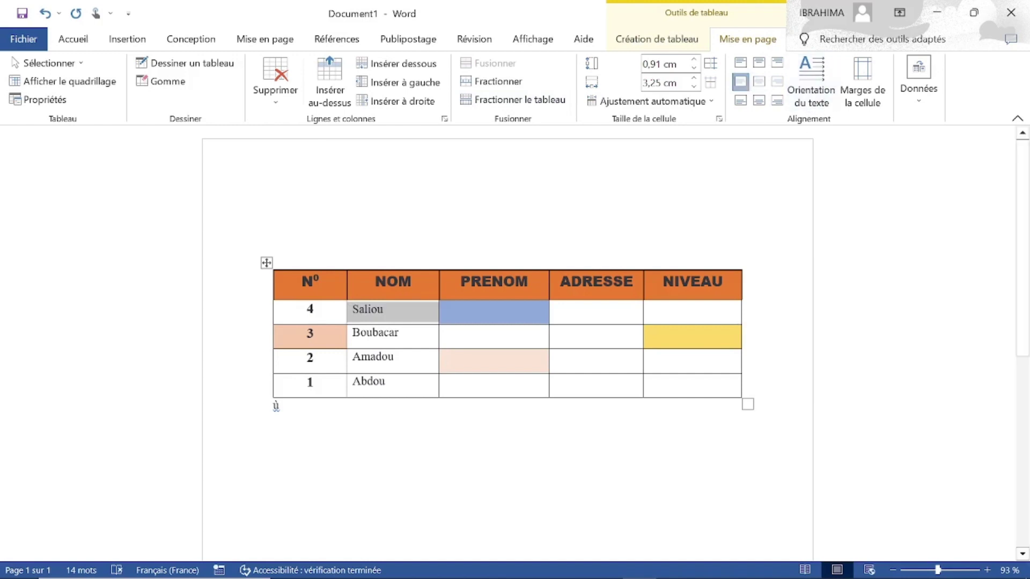
pyautogui.click(494, 312)
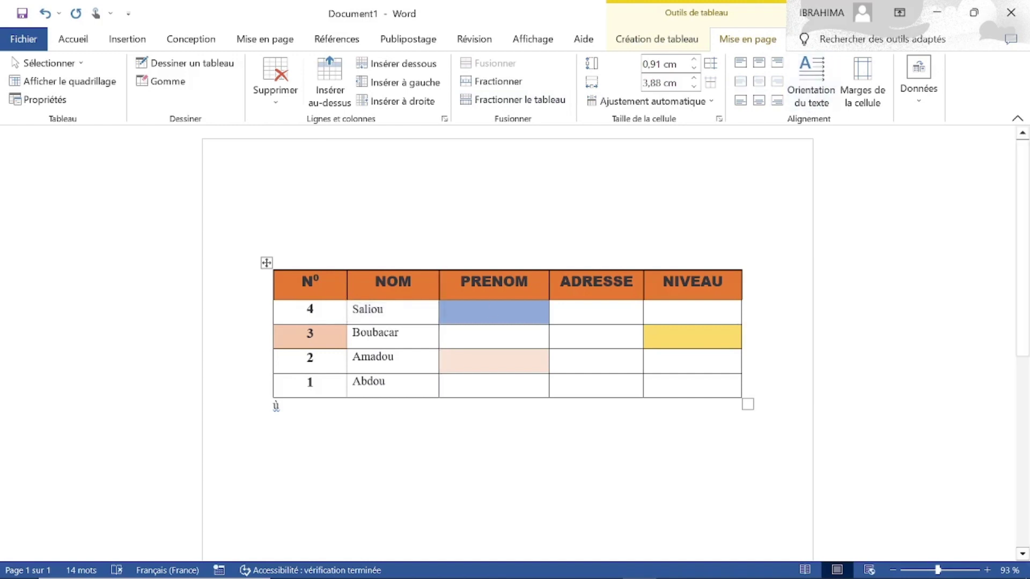
# Step: Select the NOM header and cycle Orientation du texte through vertical directions back to horizontal
pyautogui.moveTo(284, 282); pyautogui.dragTo(682, 271)
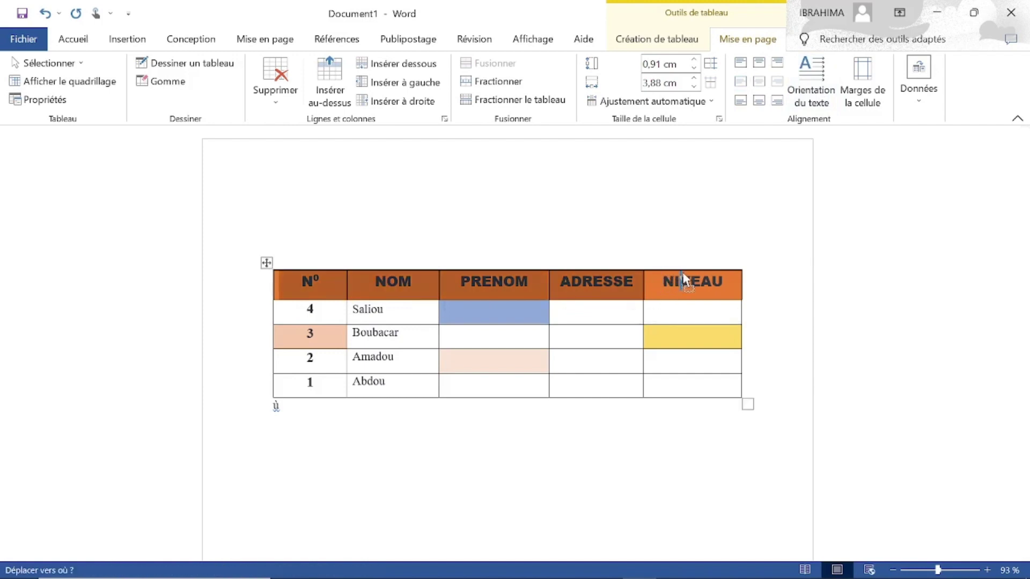
pyautogui.moveTo(502, 282); pyautogui.dragTo(460, 281)
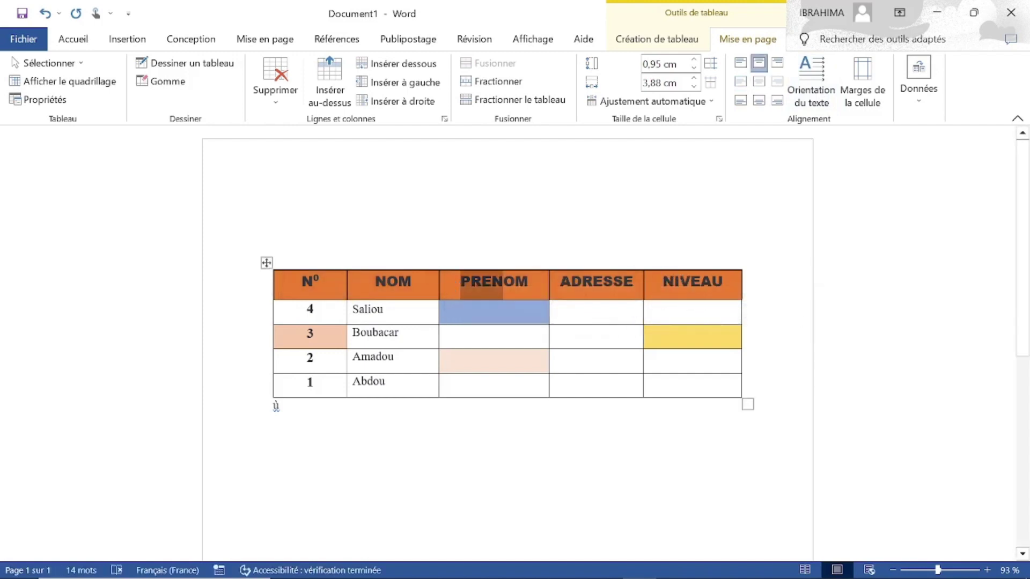
pyautogui.doubleClick(393, 282)
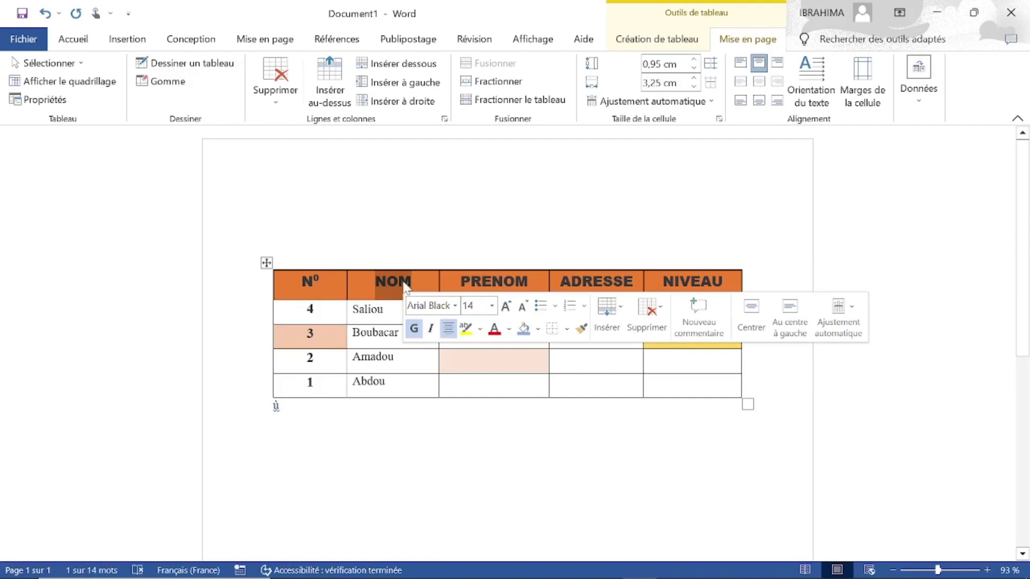
pyautogui.click(821, 86)
pyautogui.click(821, 86)
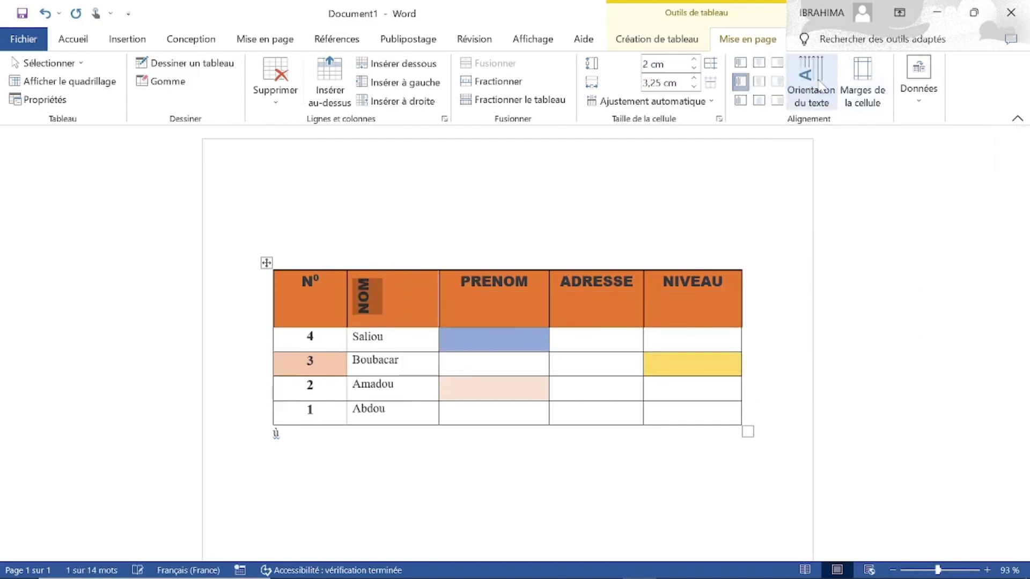
pyautogui.click(821, 86)
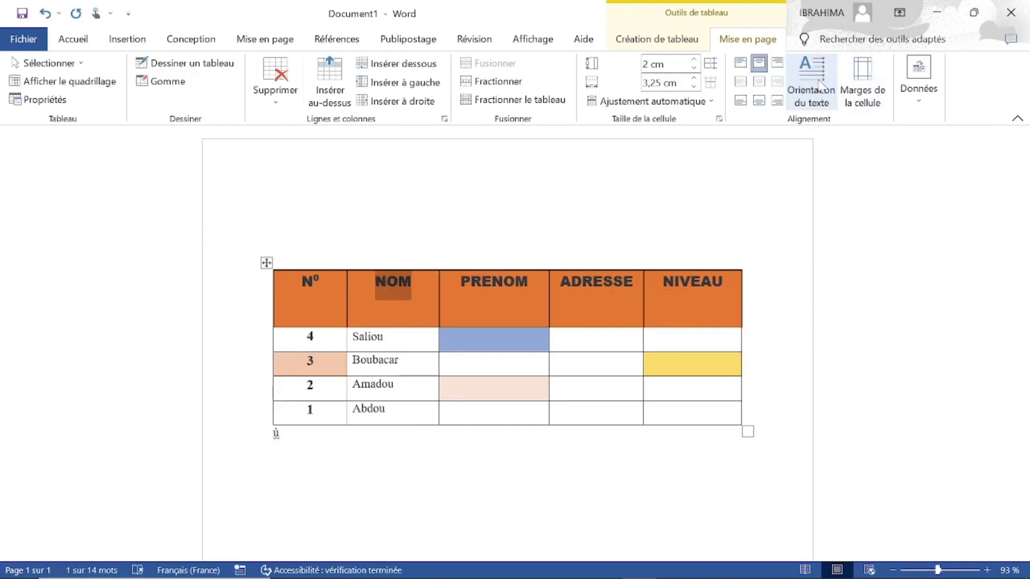
pyautogui.click(821, 86)
pyautogui.click(821, 85)
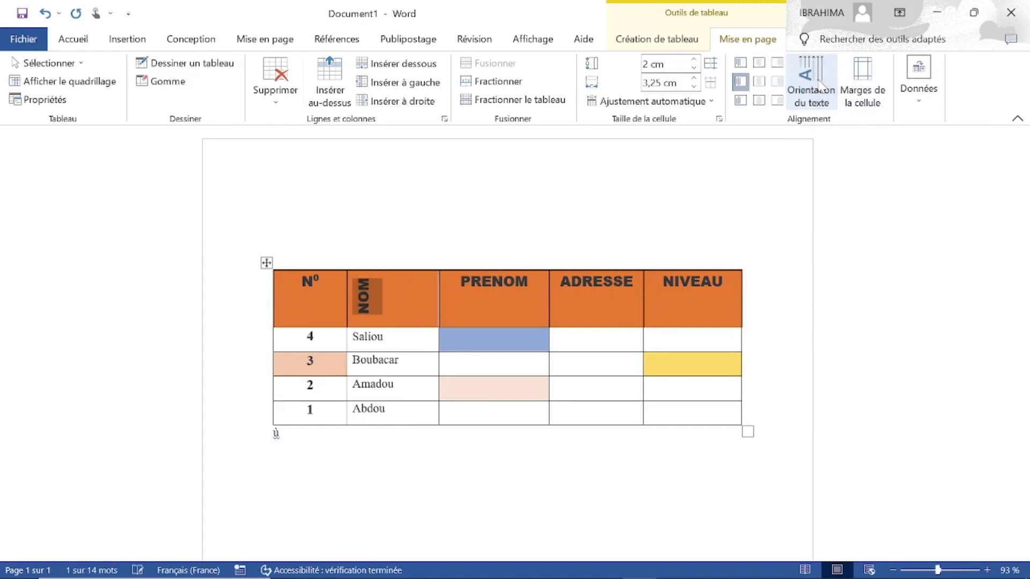
pyautogui.click(821, 86)
pyautogui.click(821, 86)
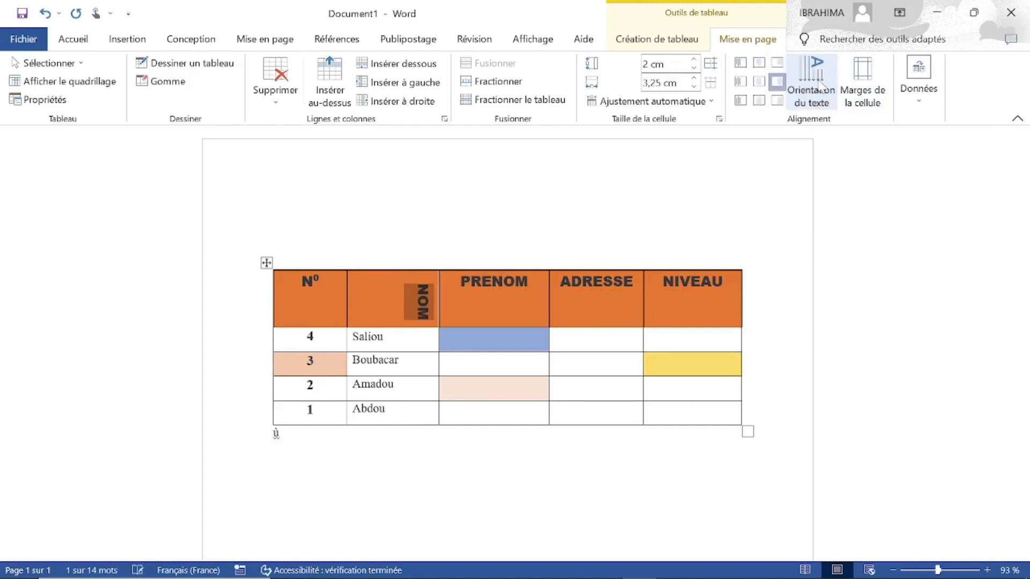
pyautogui.click(820, 86)
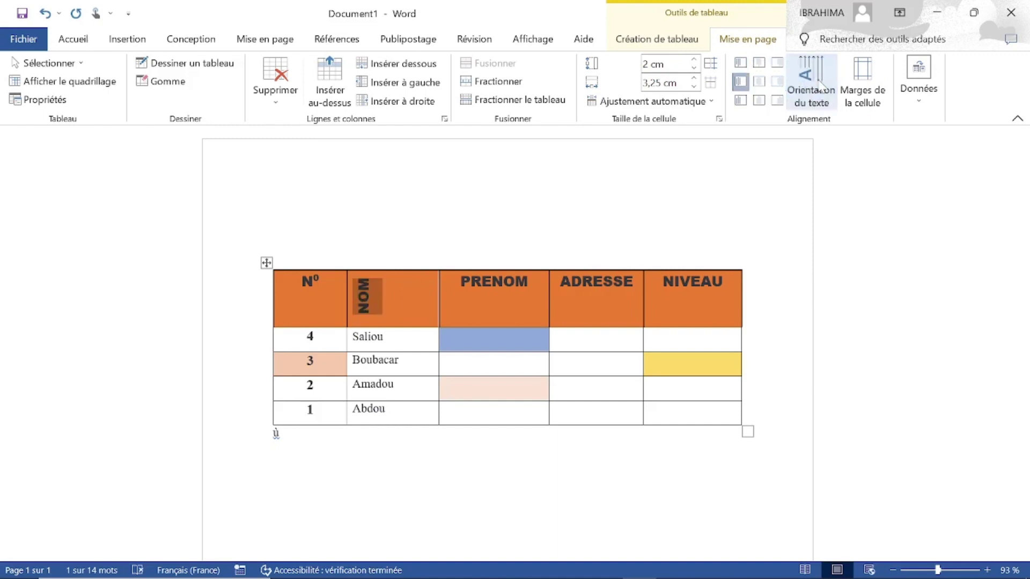
pyautogui.click(821, 86)
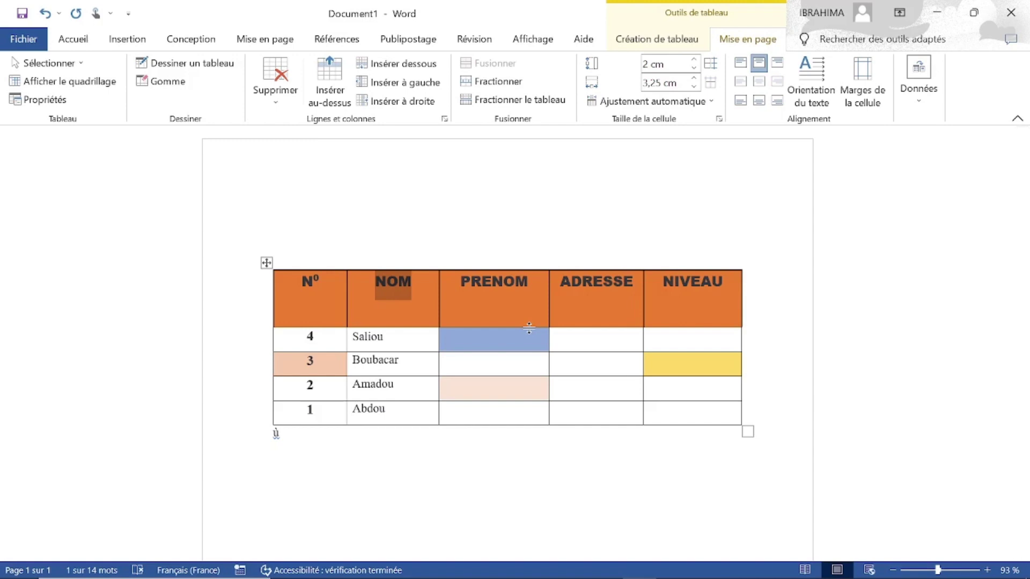
# Step: Drag the header row's bottom border up to single-line height, then test stretching it
pyautogui.moveTo(529, 328)
pyautogui.mouseDown()
pyautogui.moveTo(531, 368)
pyautogui.moveTo(534, 293)
pyautogui.mouseUp()
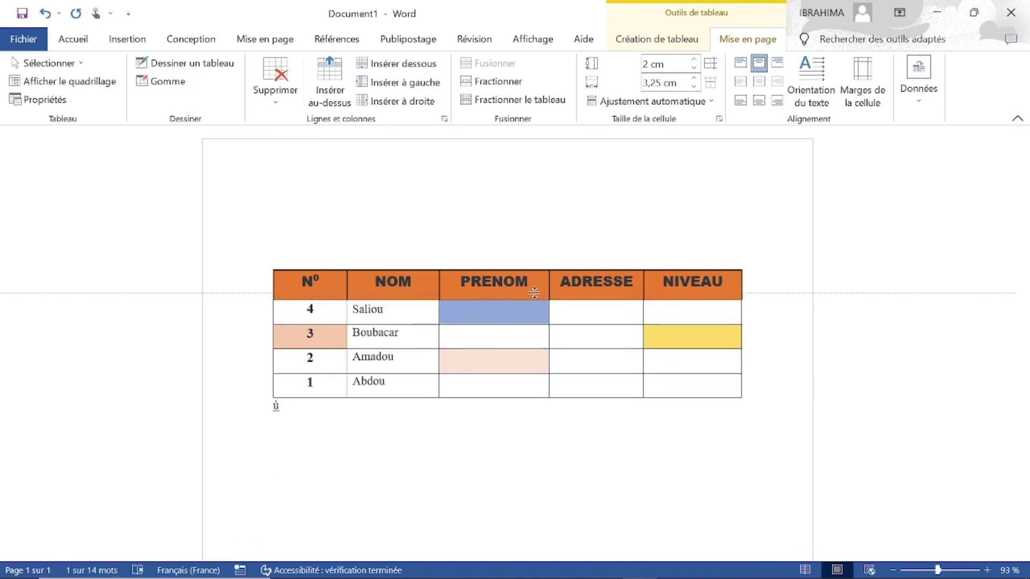
pyautogui.moveTo(535, 293)
pyautogui.mouseDown()
pyautogui.moveTo(524, 400)
pyautogui.moveTo(536, 300)
pyautogui.mouseUp()
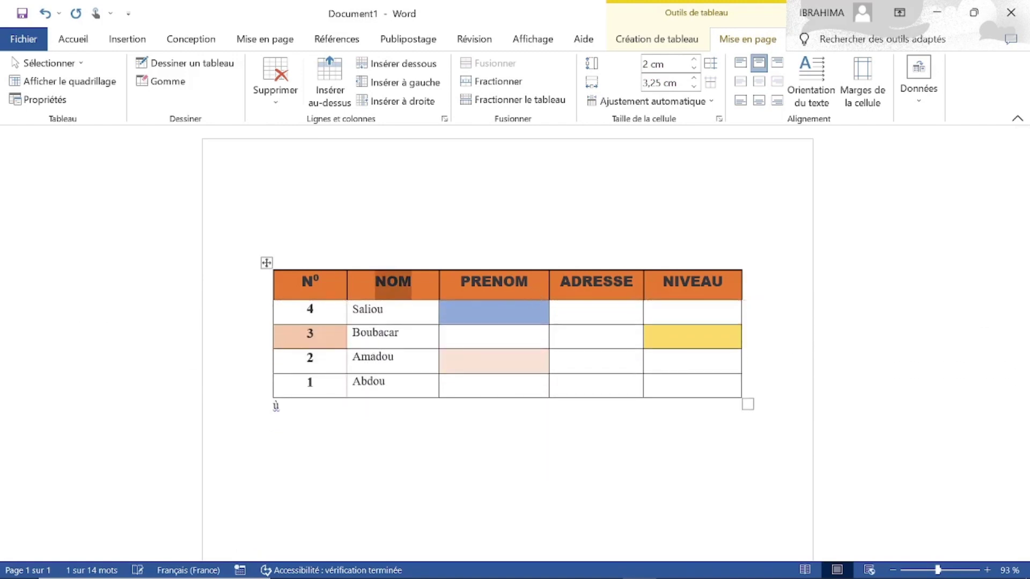
pyautogui.click(539, 301)
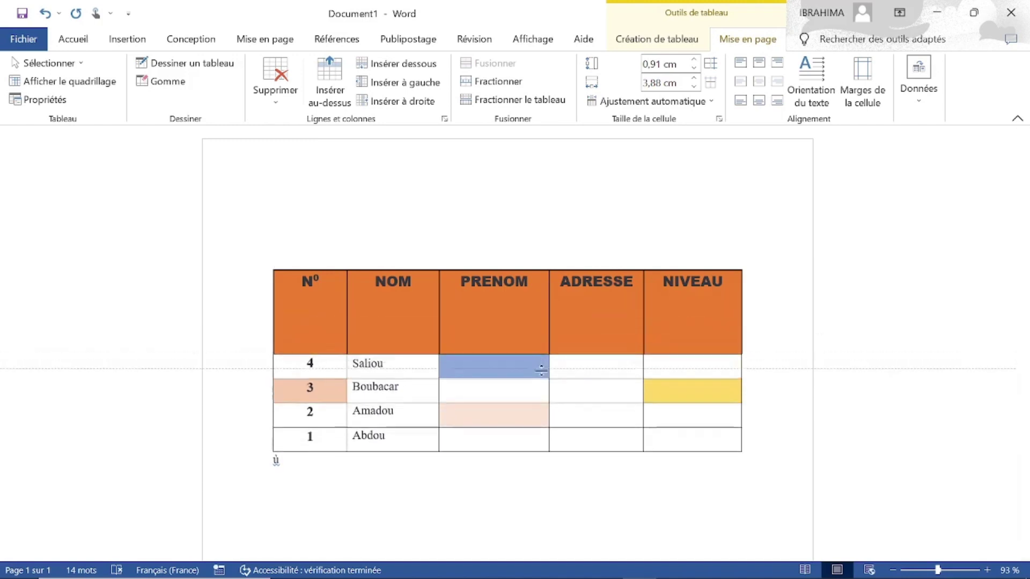
pyautogui.moveTo(539, 301)
pyautogui.mouseDown()
pyautogui.moveTo(542, 395)
pyautogui.moveTo(544, 300)
pyautogui.mouseUp()
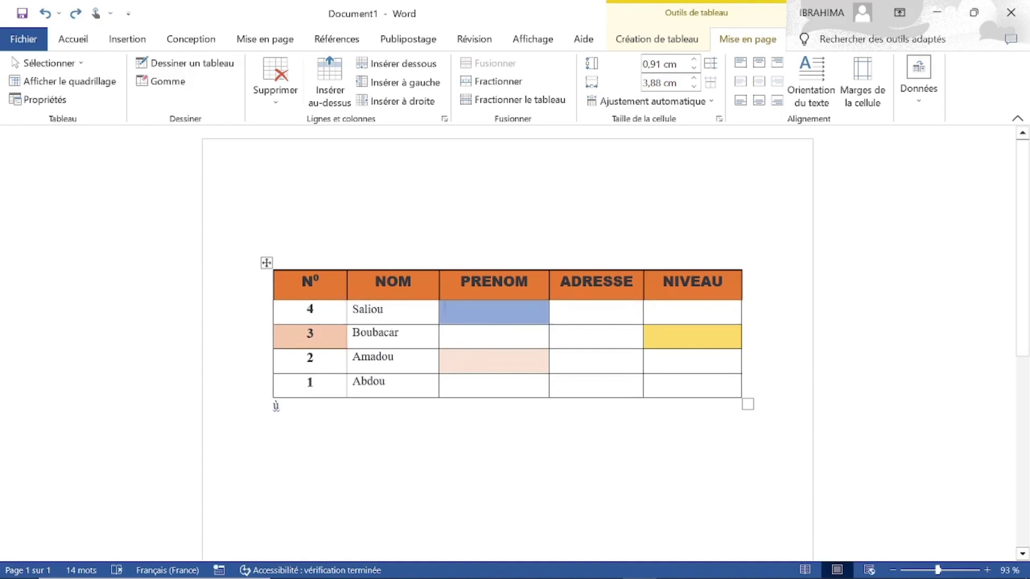
# Step: Widen PRENOM, shift the ADRESSE/NIVEAU border, narrow N°, and undo the tall Boubacar row
pyautogui.click(310, 357)
pyautogui.moveTo(498, 349)
pyautogui.mouseDown()
pyautogui.moveTo(503, 511)
pyautogui.moveTo(502, 375)
pyautogui.mouseUp()
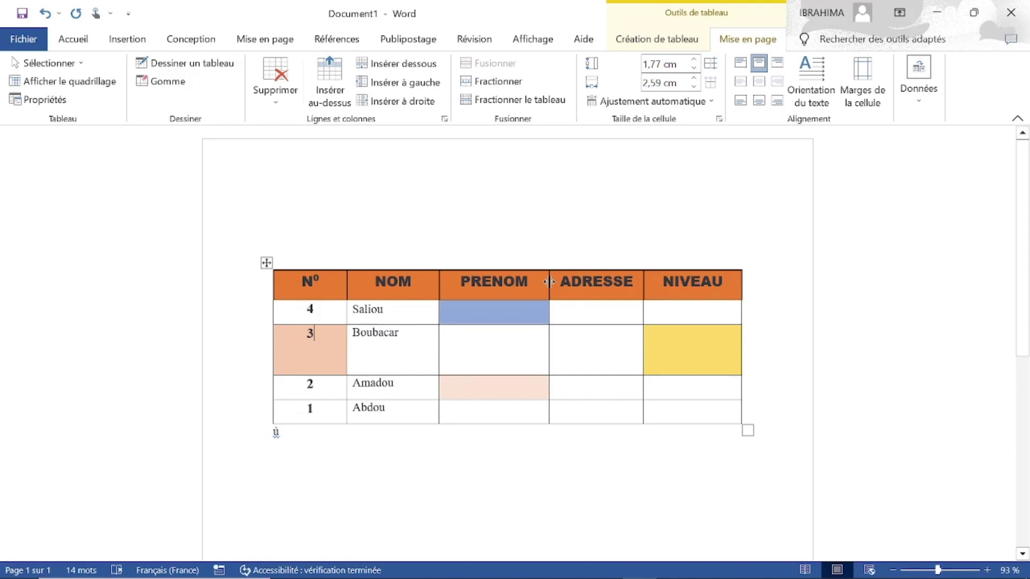
pyautogui.moveTo(549, 281); pyautogui.dragTo(571, 283)
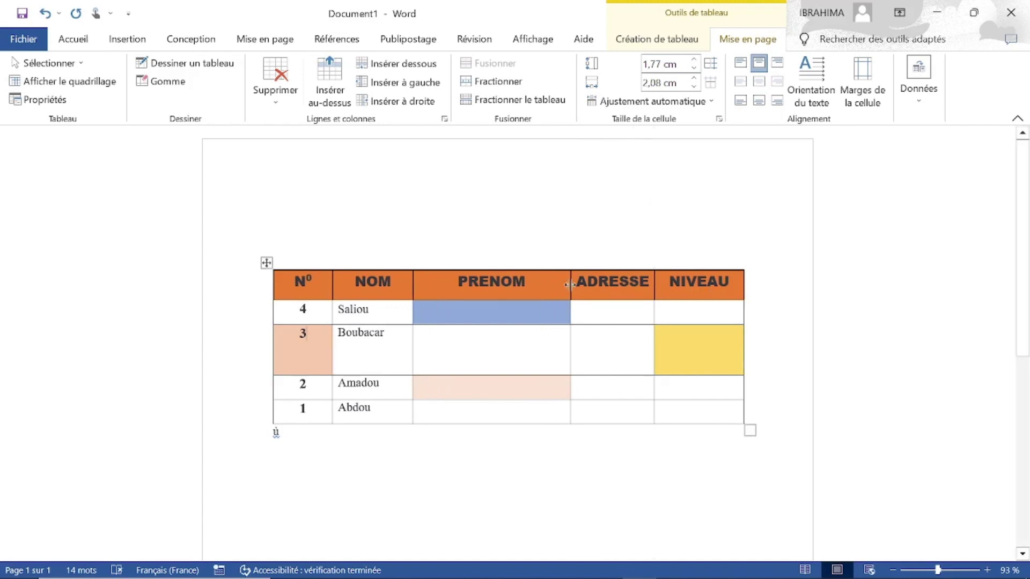
pyautogui.moveTo(570, 284)
pyautogui.mouseDown()
pyautogui.moveTo(628, 285)
pyautogui.moveTo(485, 293)
pyautogui.moveTo(572, 294)
pyautogui.mouseUp()
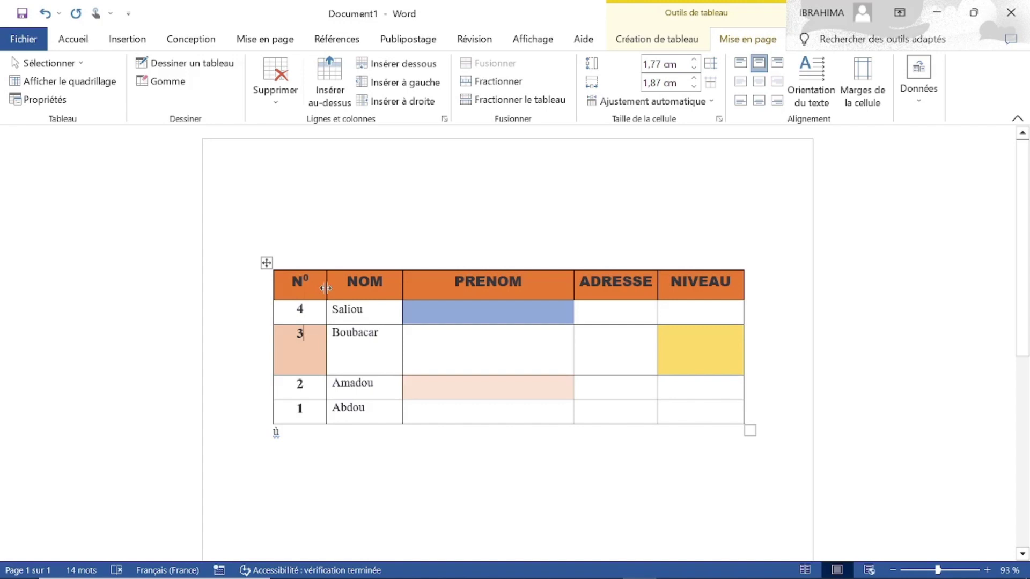
pyautogui.moveTo(326, 288); pyautogui.dragTo(298, 288)
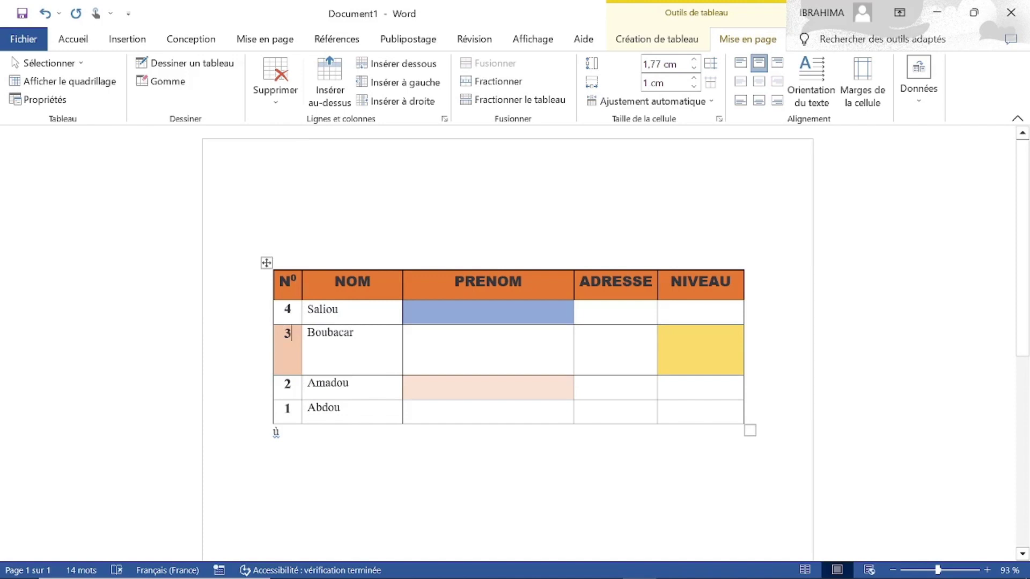
pyautogui.hotkey('ctrl', 'z')
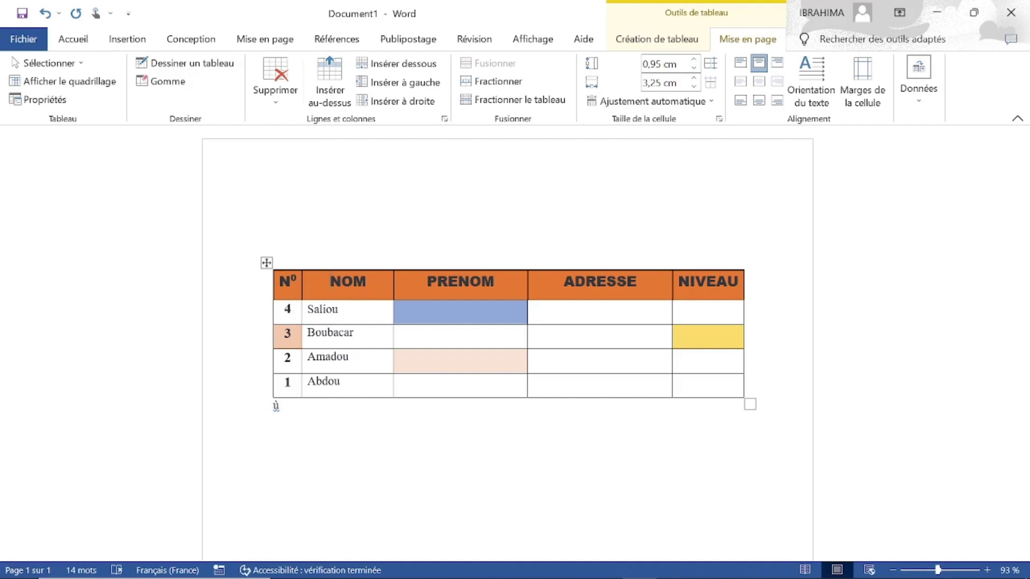
# Step: Browse the Insertion and Création tabs, then open Supprimer on the table Mise en page tab
pyautogui.click(125, 42)
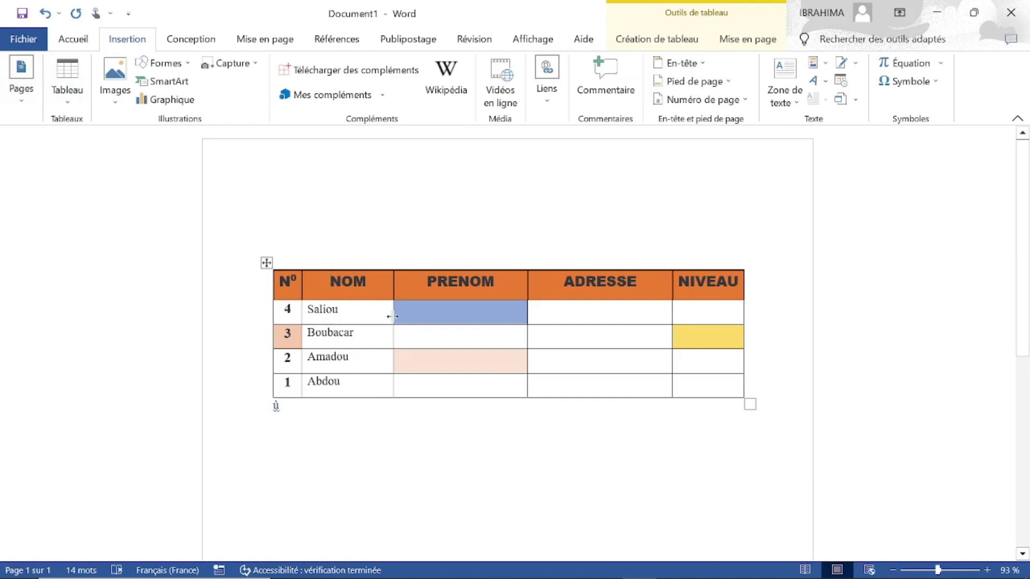
pyautogui.click(646, 45)
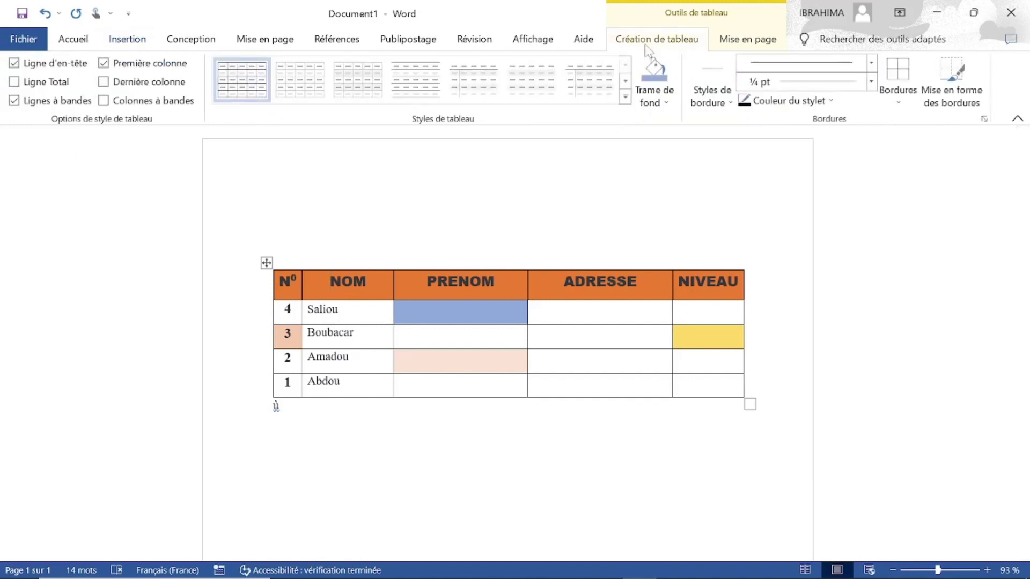
pyautogui.click(761, 42)
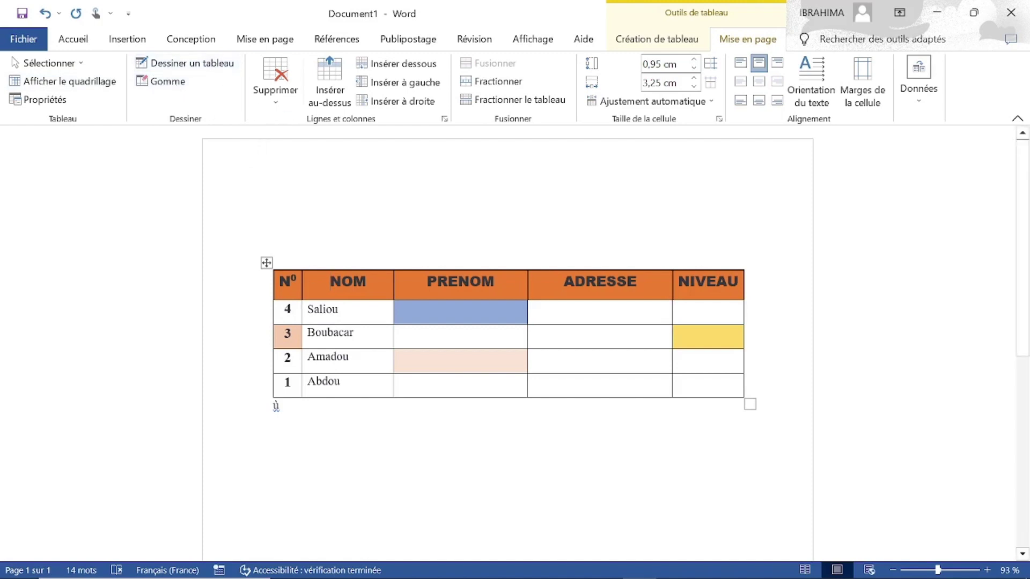
pyautogui.click(276, 96)
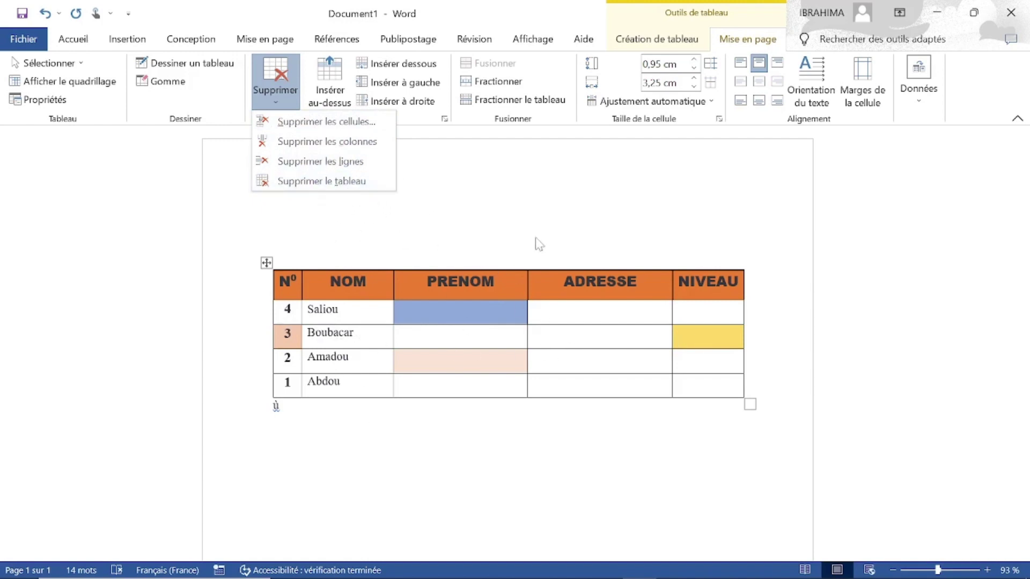
# Step: Erase the PRENOM/ADRESSE and Boubacar/Amadou borders with Gomme, then turn Gomme off
pyautogui.click(445, 209)
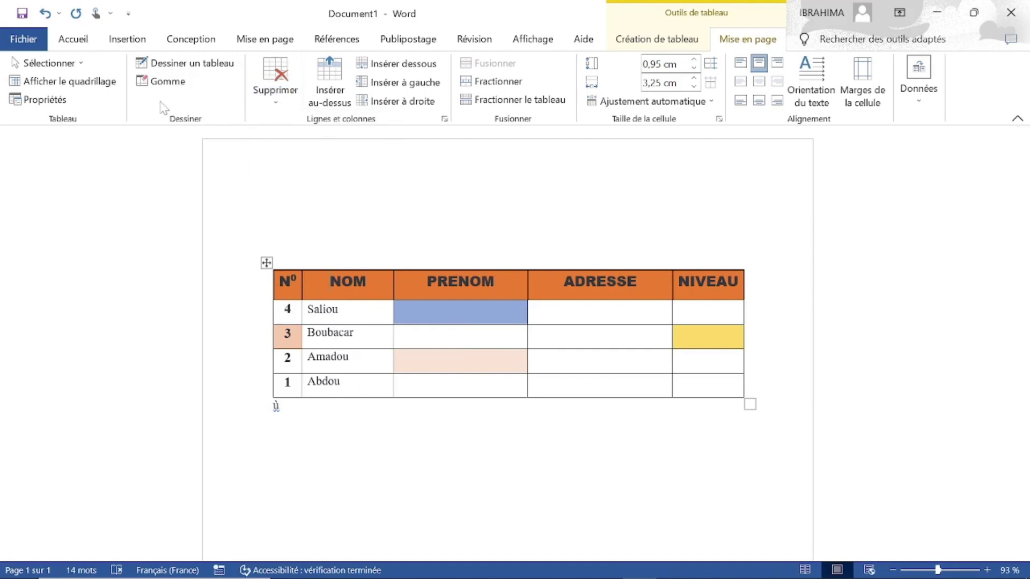
pyautogui.click(173, 85)
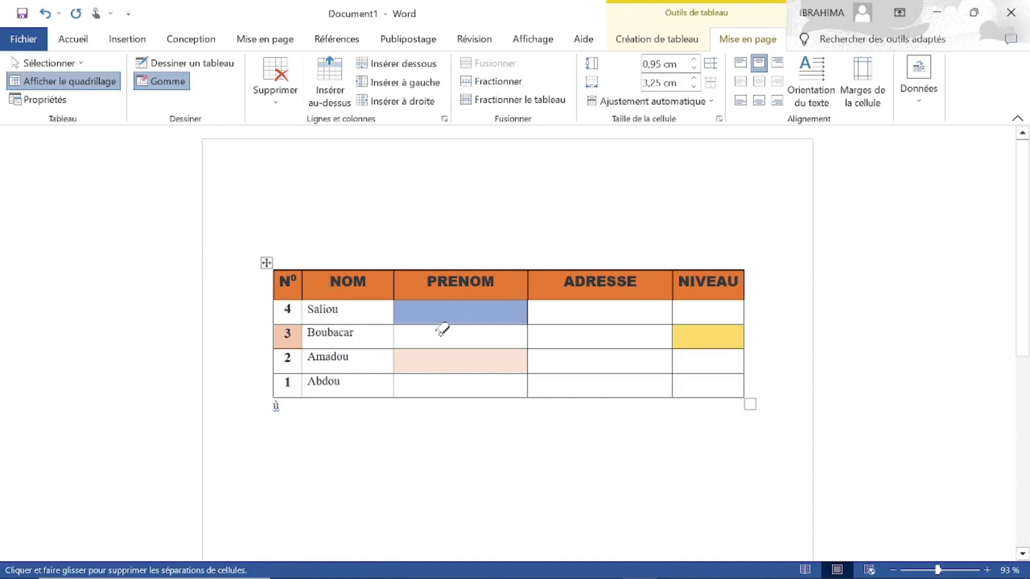
pyautogui.click(530, 329)
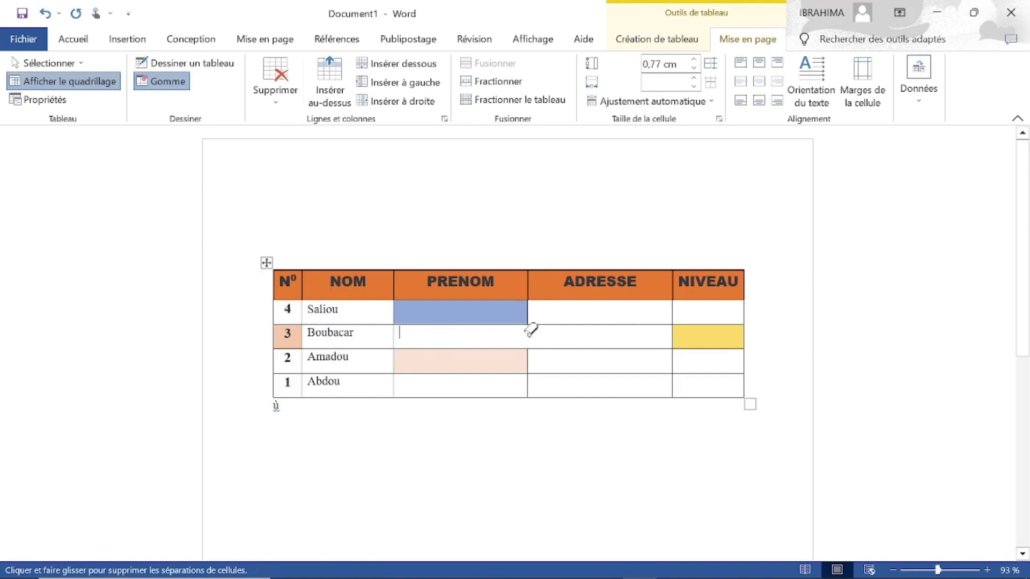
pyautogui.click(529, 361)
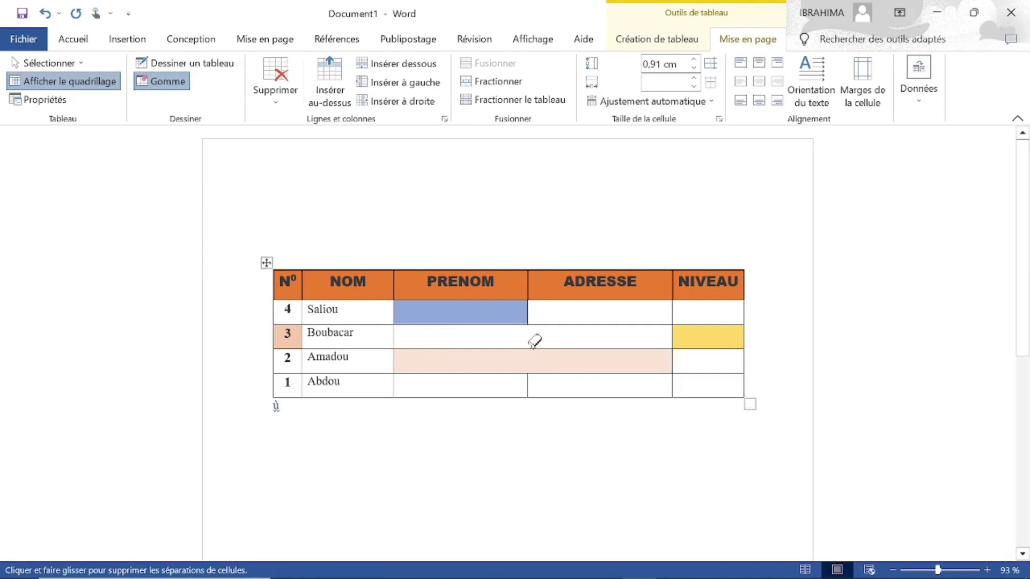
pyautogui.click(533, 346)
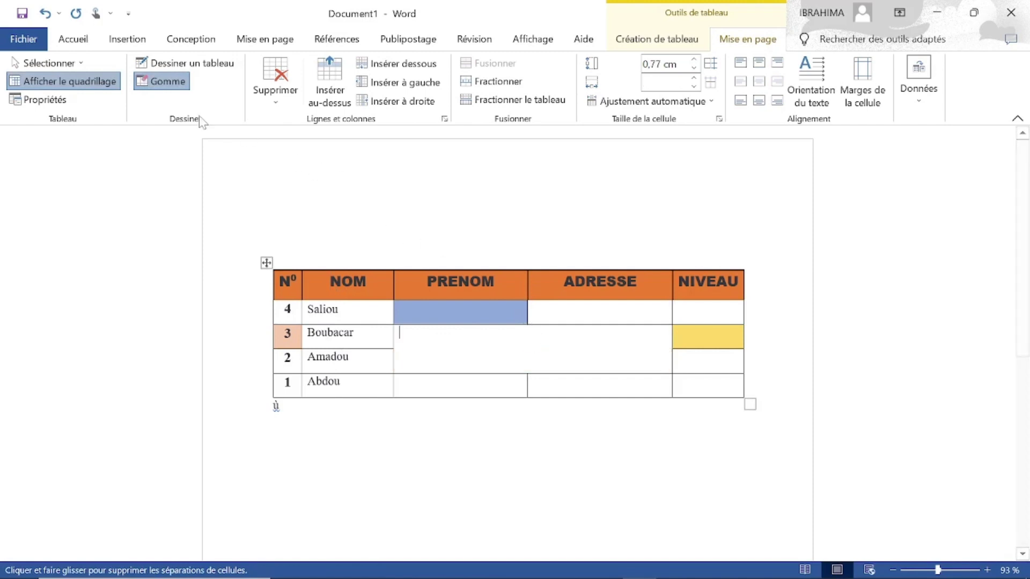
pyautogui.click(166, 83)
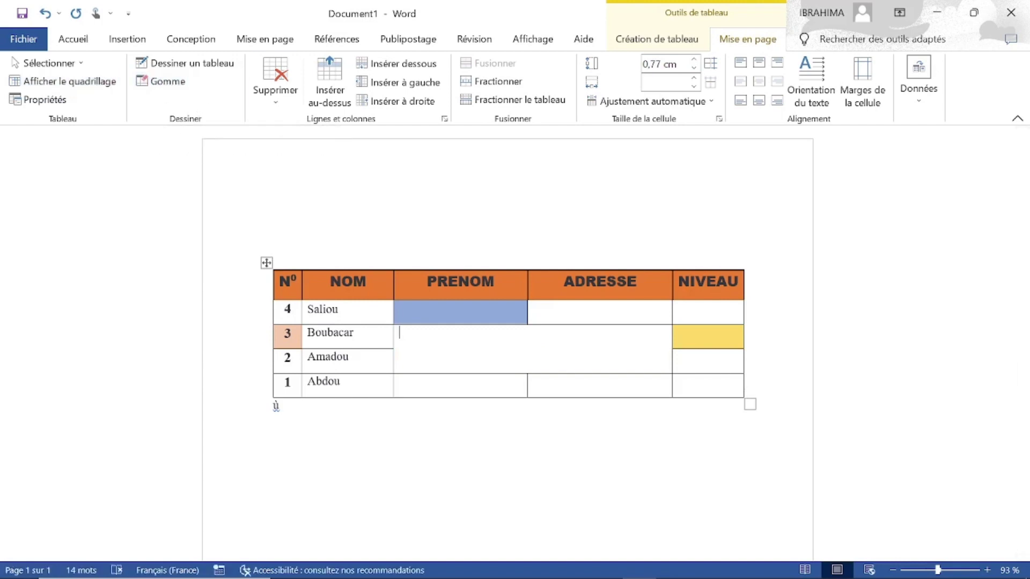
pyautogui.click(79, 64)
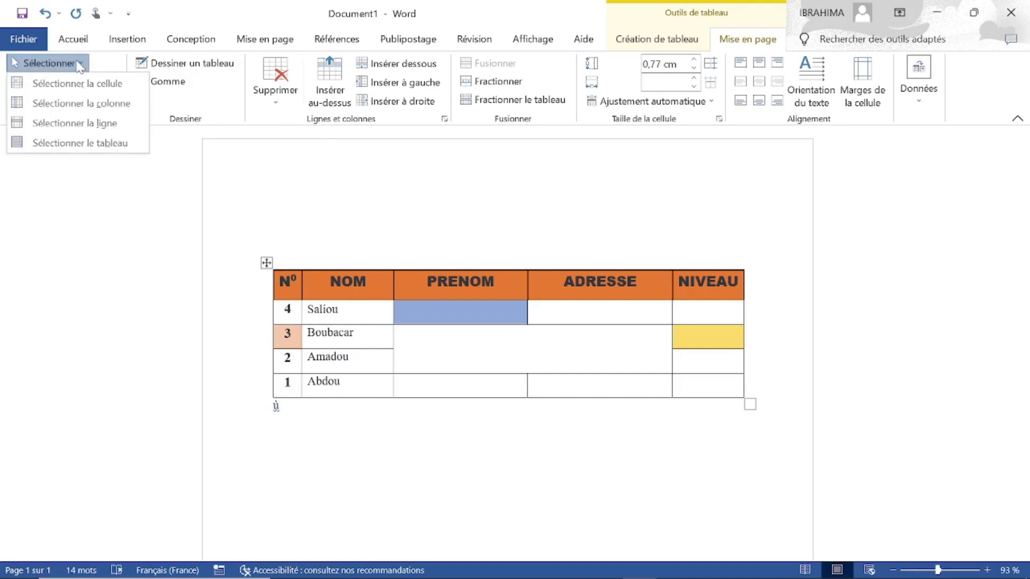
pyautogui.click(267, 267)
pyautogui.click(267, 262)
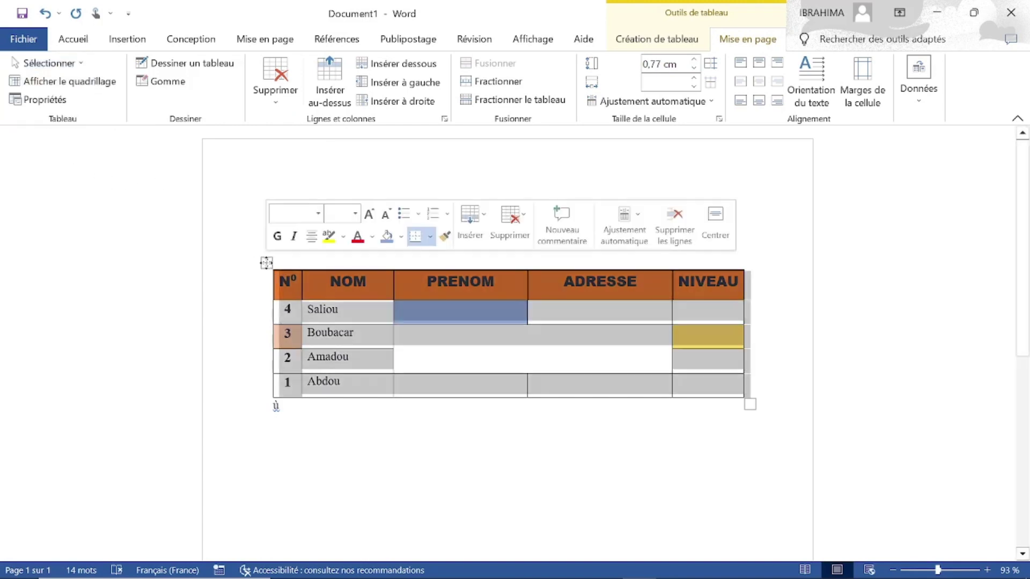
pyautogui.click(273, 217)
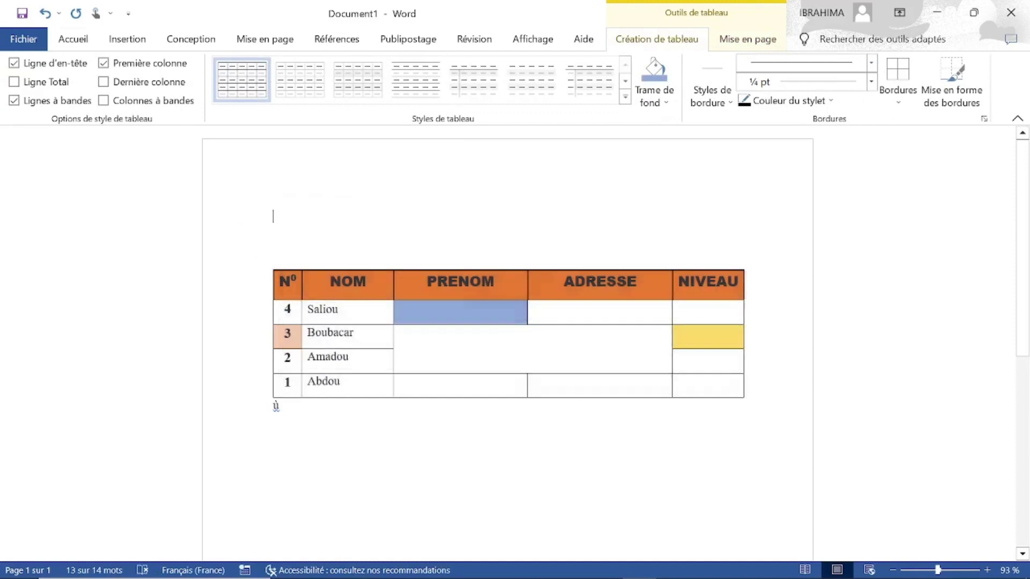
pyautogui.click(398, 333)
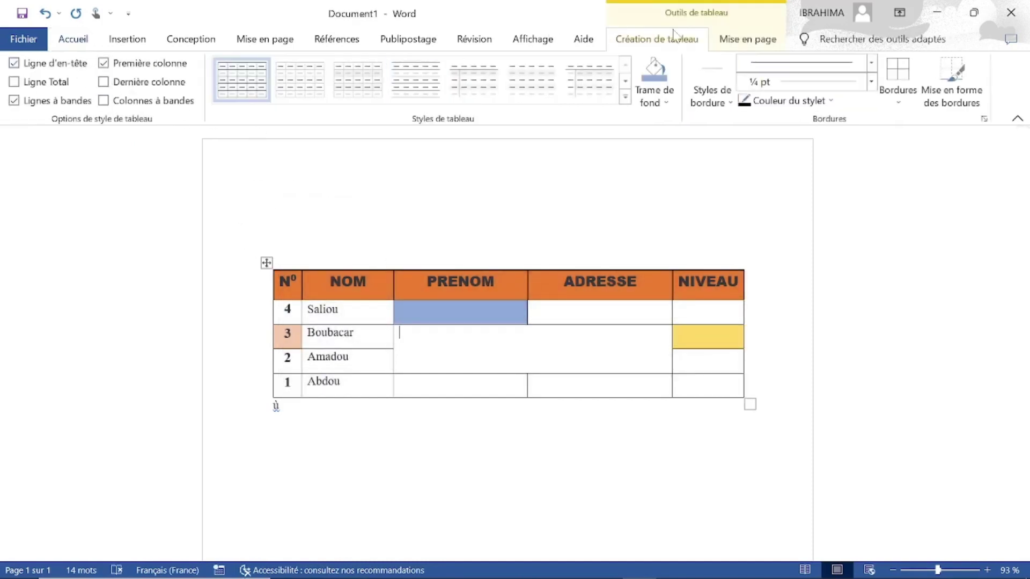
pyautogui.click(744, 43)
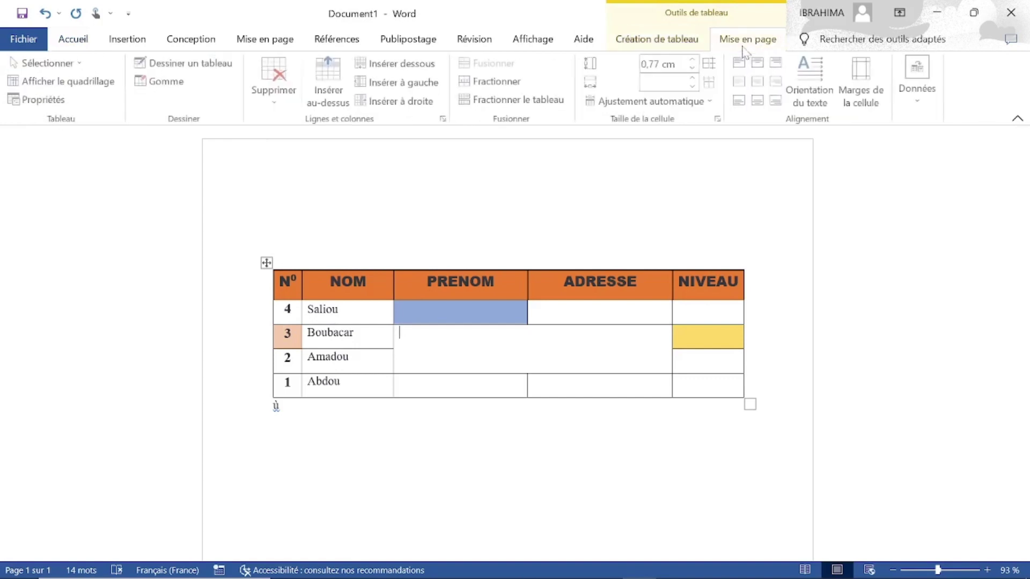
pyautogui.click(74, 64)
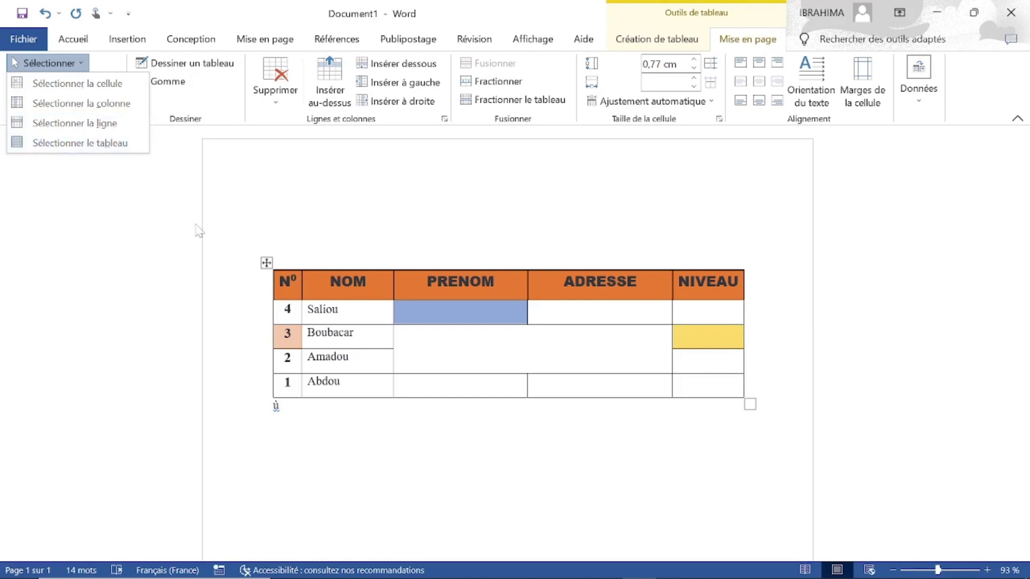
pyautogui.click(486, 339)
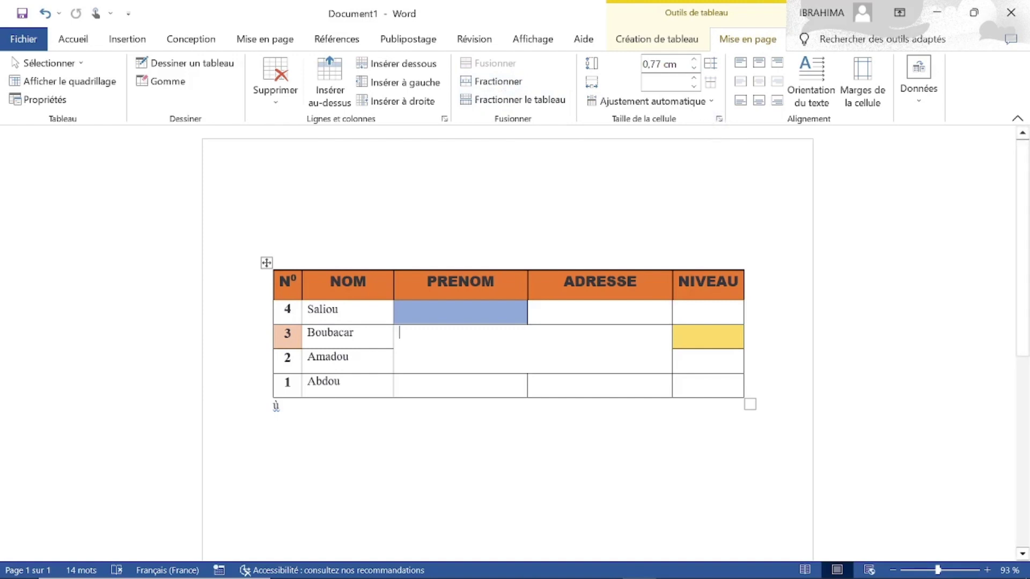
# Step: Drag the orange header row taller, then undo the resize twice
pyautogui.moveTo(512, 301); pyautogui.dragTo(519, 316)
pyautogui.hotkey('ctrl', 'z')
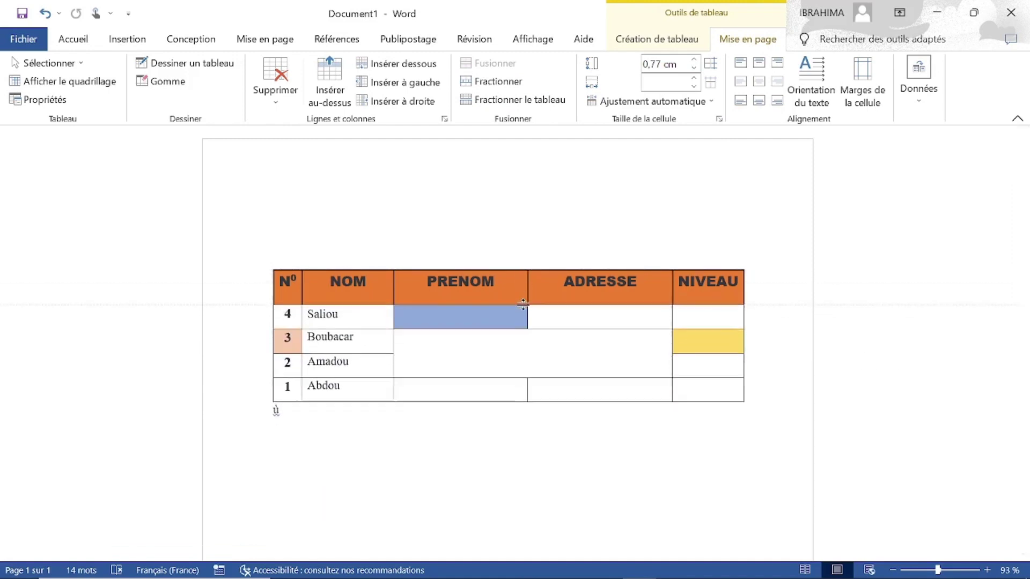
pyautogui.hotkey('ctrl', 'z')
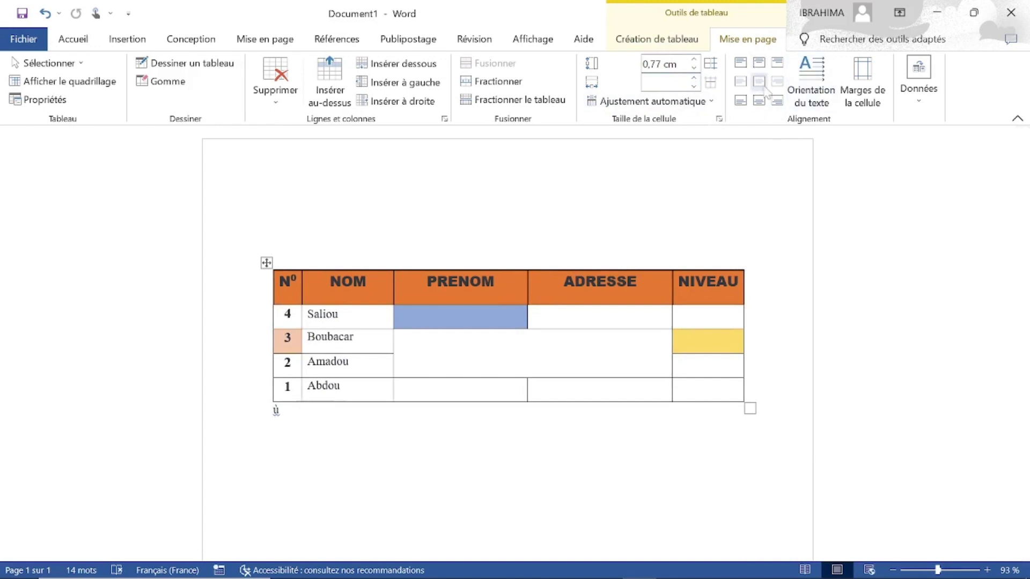
# Step: Set the ADRESSE heading to middle-right and cycle its text orientation back to horizontal
pyautogui.click(605, 264)
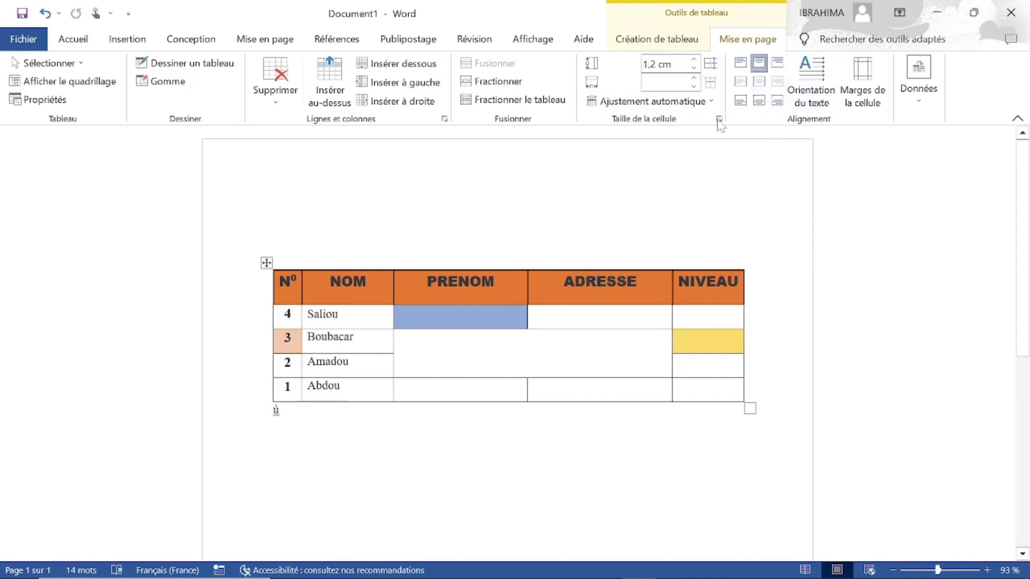
pyautogui.click(759, 81)
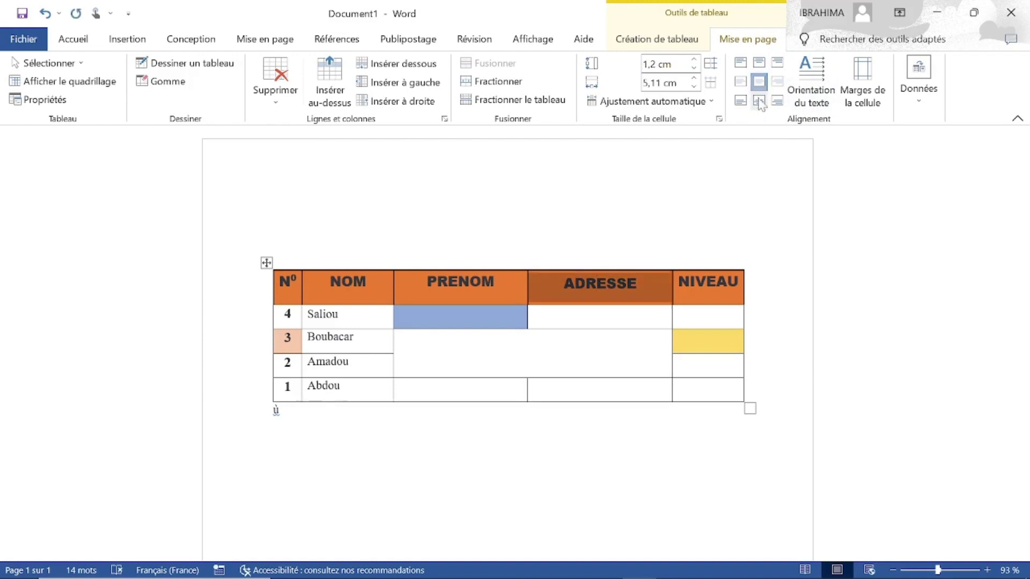
pyautogui.click(759, 105)
pyautogui.click(777, 102)
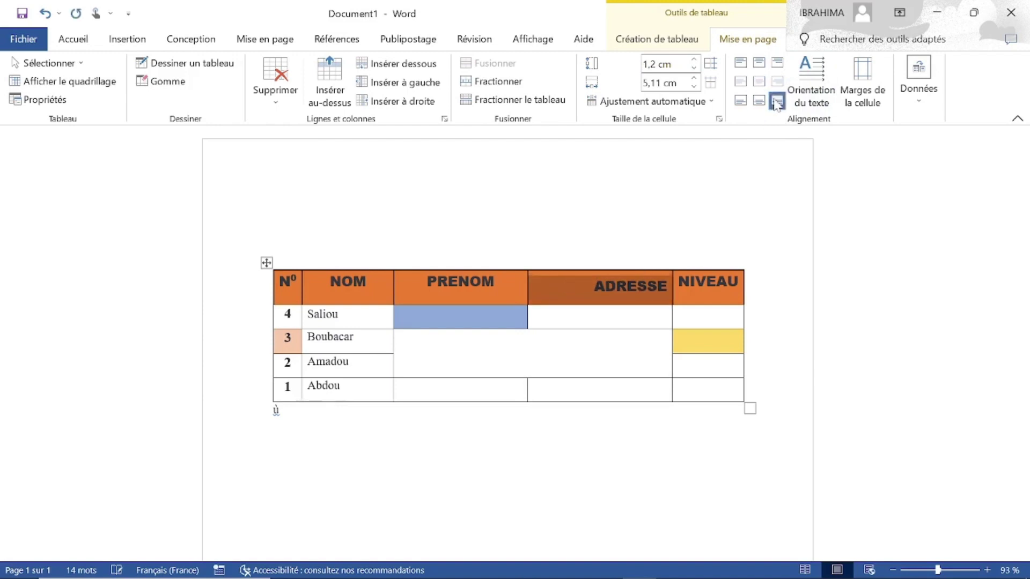
pyautogui.click(777, 82)
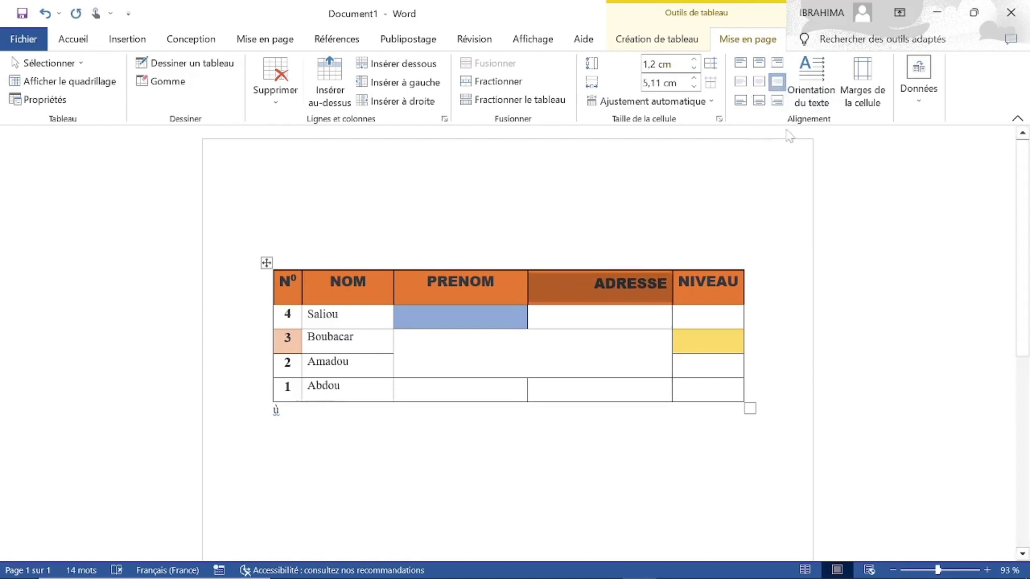
pyautogui.click(804, 71)
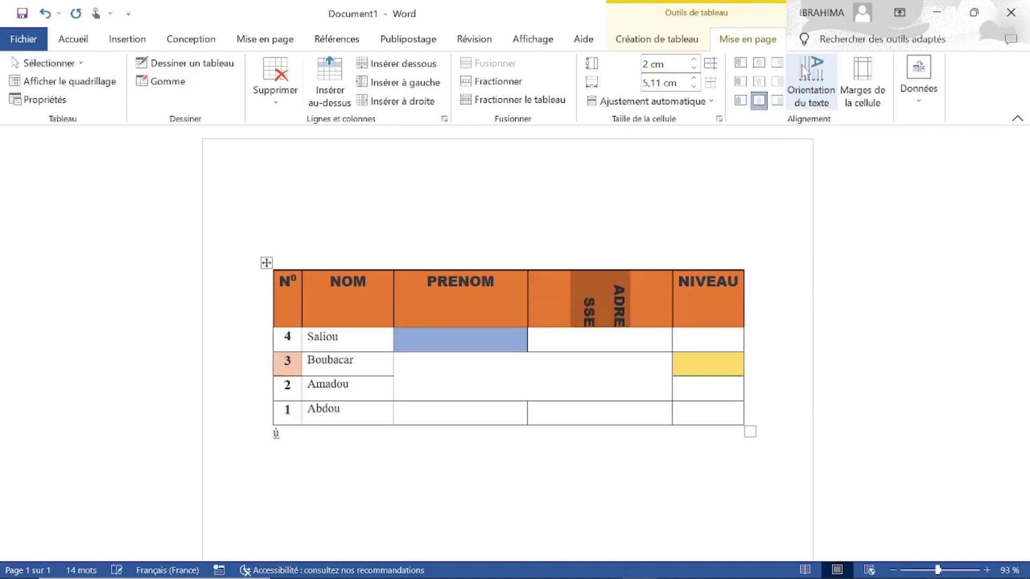
pyautogui.click(805, 72)
pyautogui.click(805, 72)
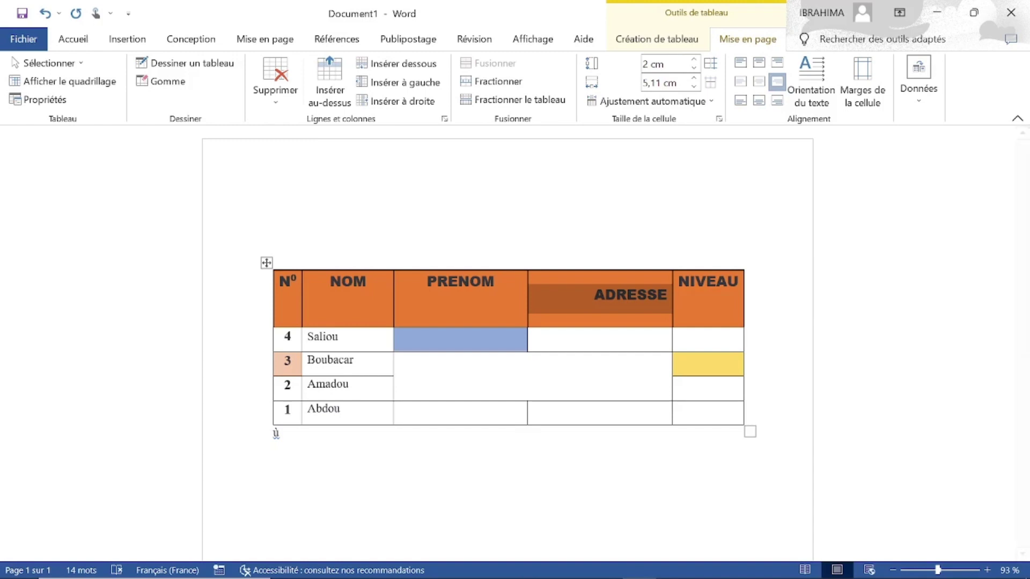
# Step: Look at the cell margin options and the Données Formule dialog, closing both without changes
pyautogui.click(873, 100)
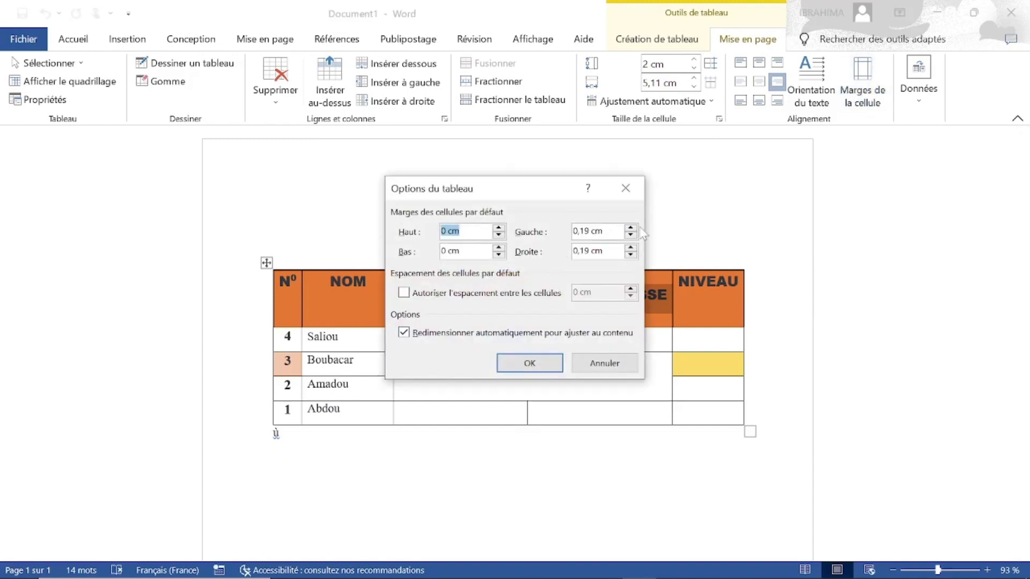
pyautogui.click(529, 362)
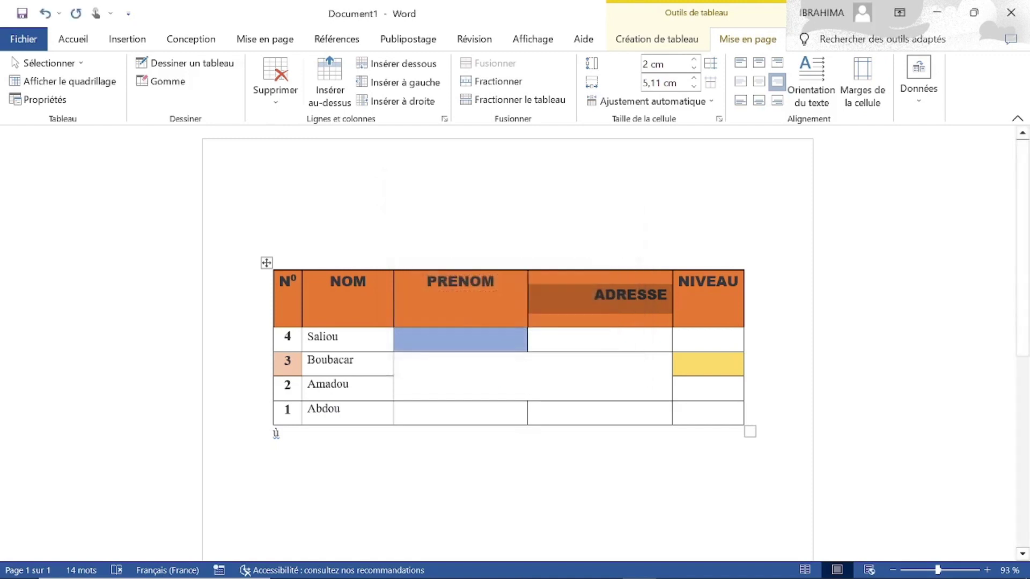
pyautogui.click(926, 114)
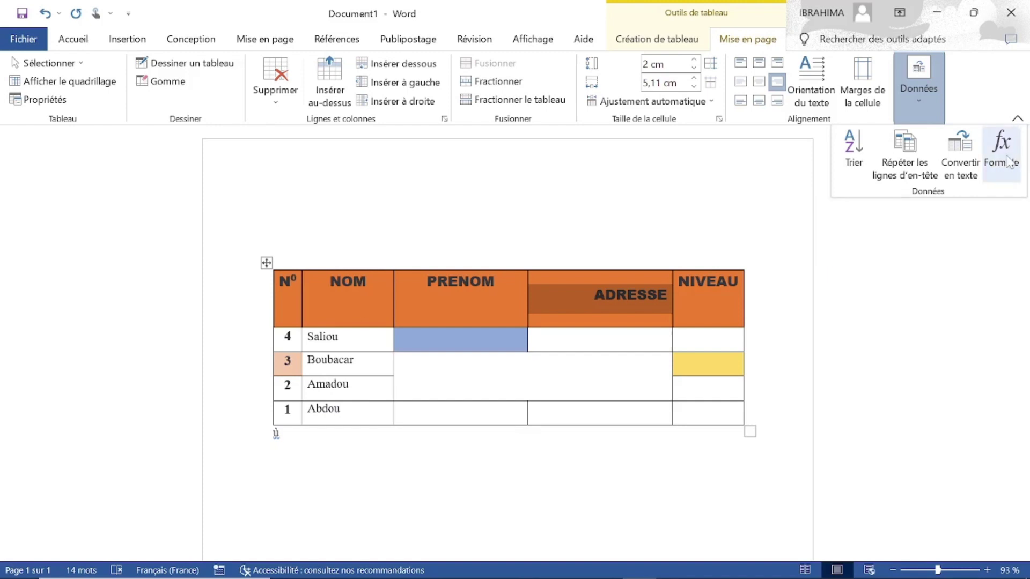
pyautogui.click(1001, 155)
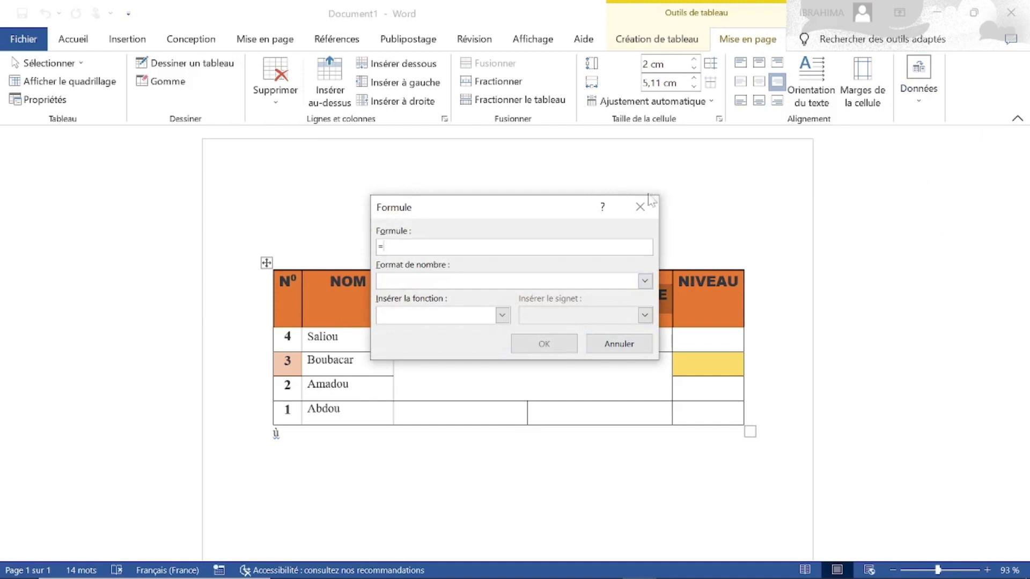
pyautogui.click(640, 206)
# Step: Switch to the Création de tableau tab to show the table style gallery
pyautogui.click(918, 81)
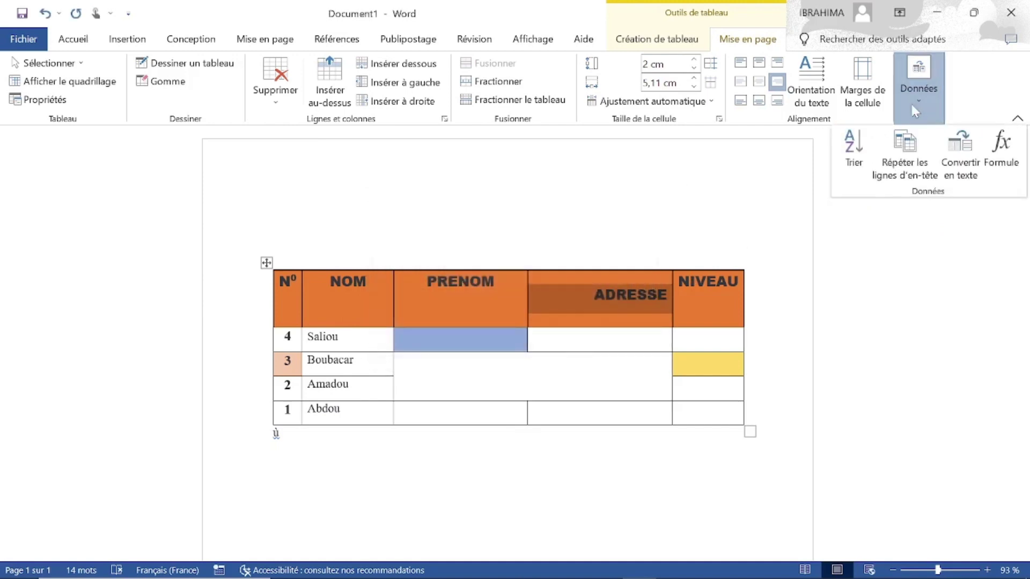
pyautogui.click(611, 246)
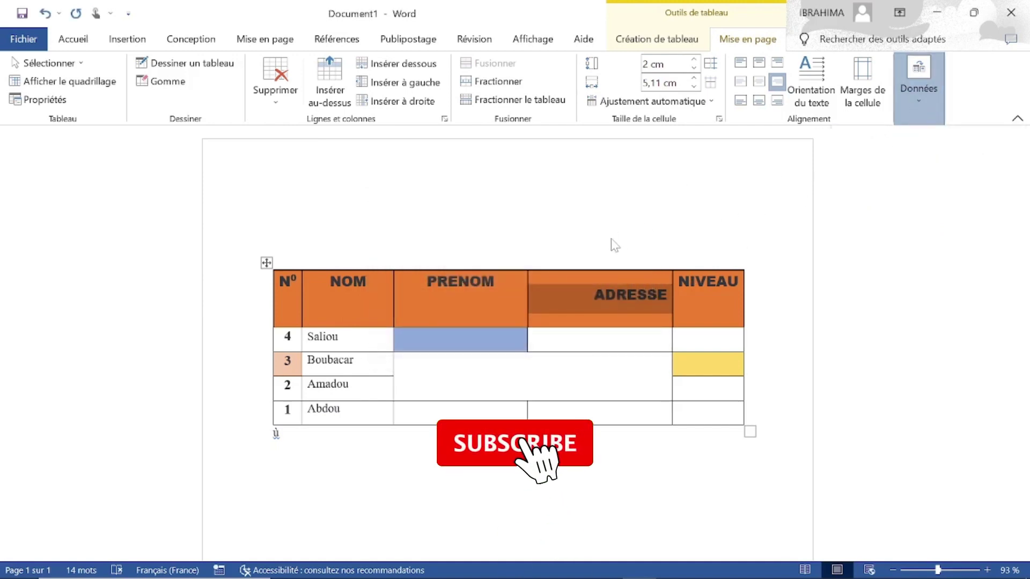
pyautogui.click(651, 39)
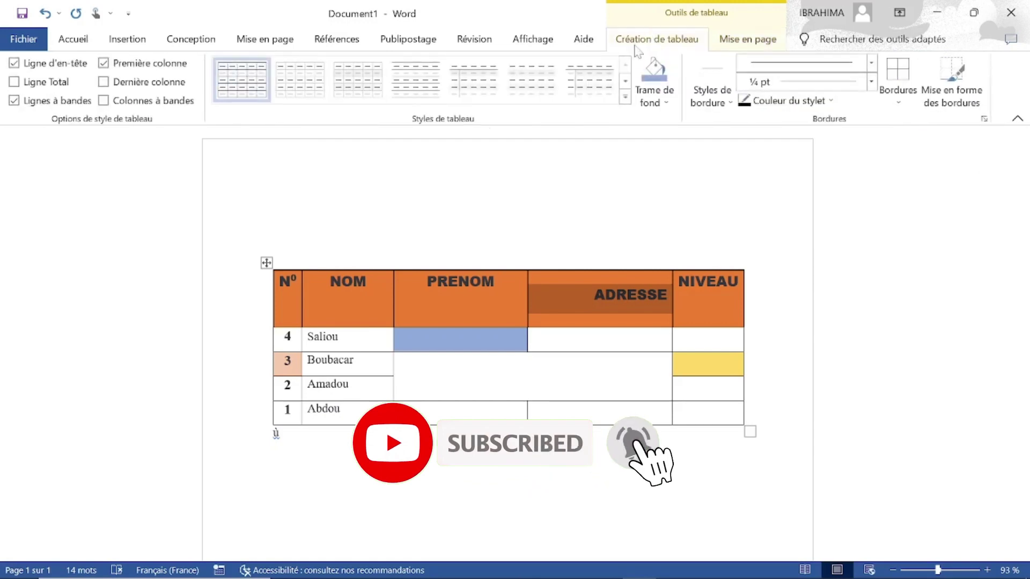
# Step: Browse the table styles gallery, then select the whole student table and open the Bordures list
pyautogui.click(625, 97)
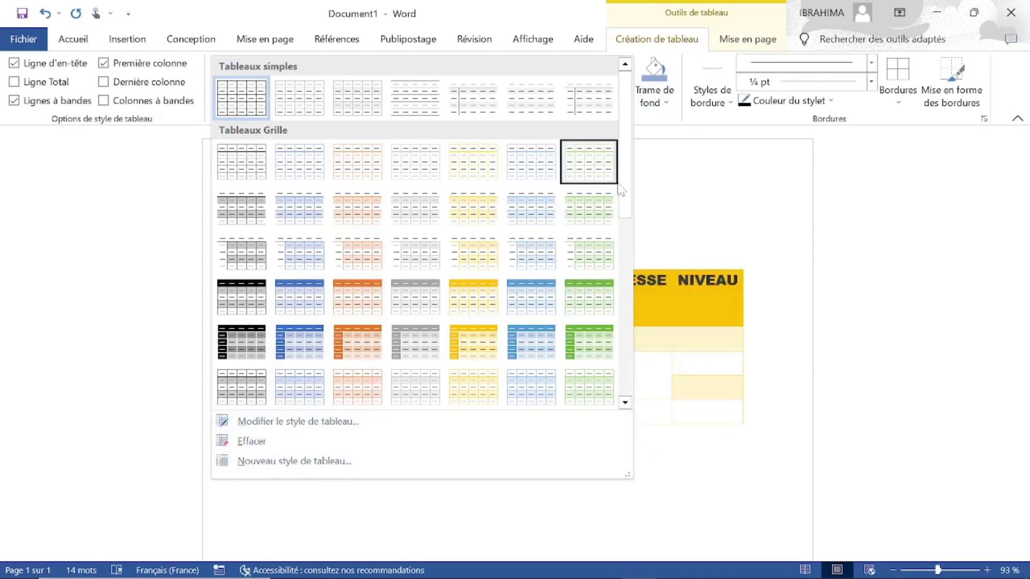
pyautogui.click(779, 189)
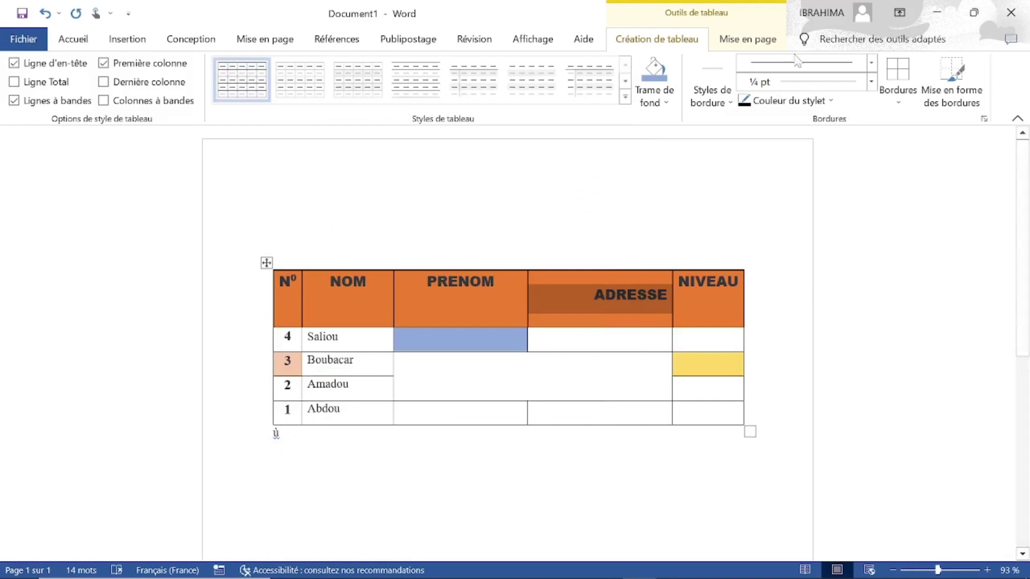
pyautogui.click(897, 101)
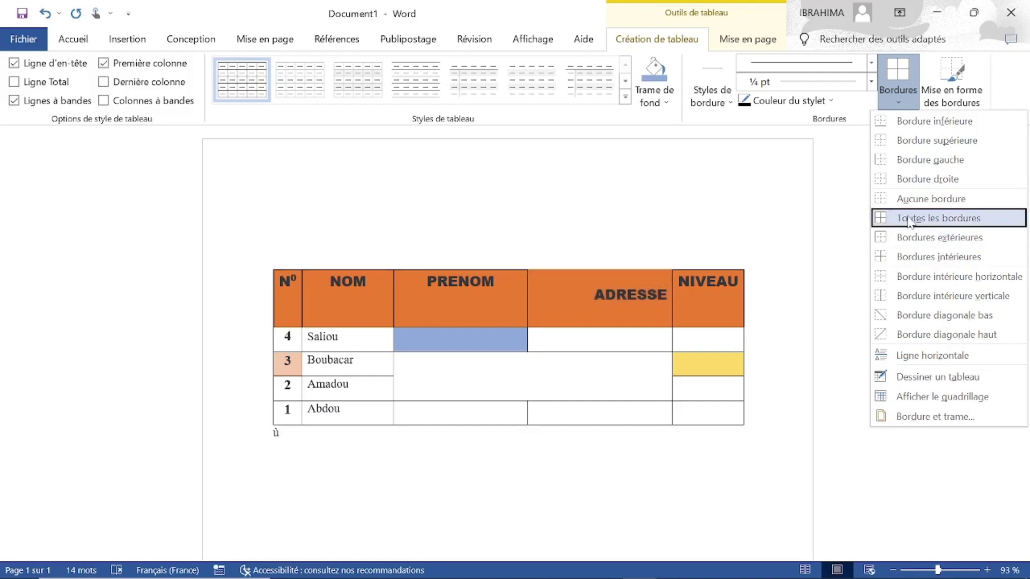
pyautogui.click(266, 263)
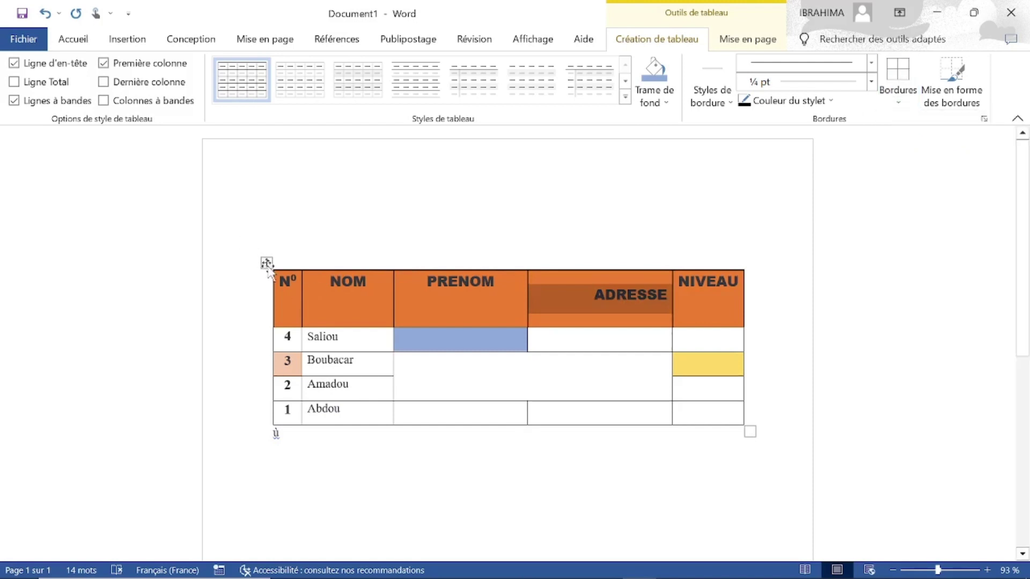
pyautogui.click(266, 263)
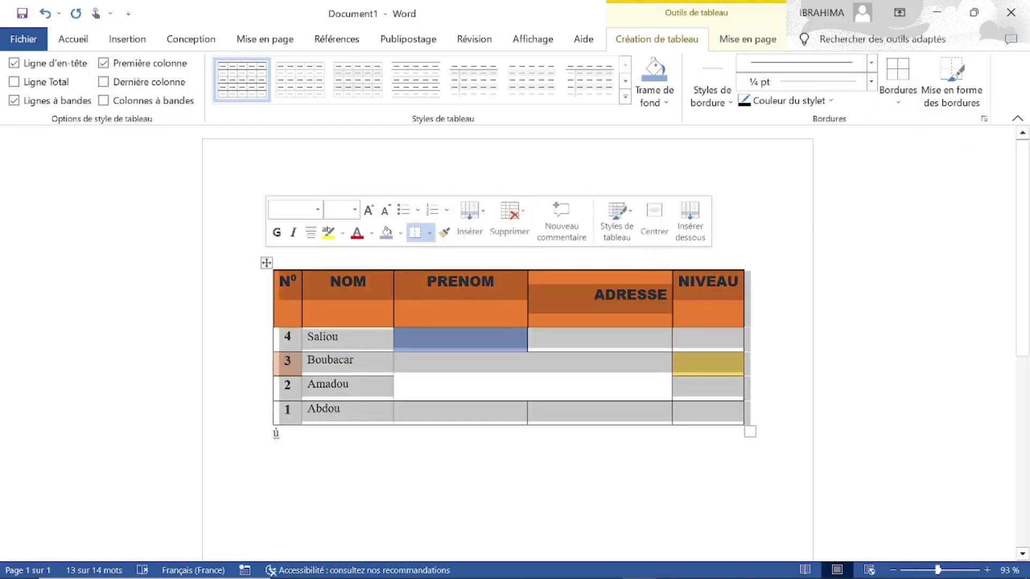
pyautogui.click(898, 96)
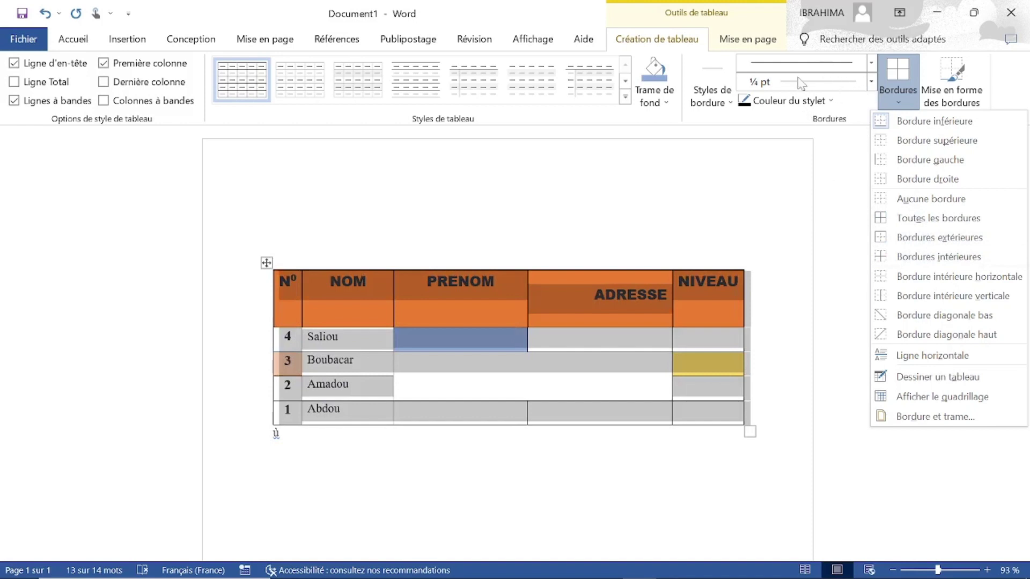
# Step: Apply a light-blue 4½ pt line as Toutes les bordures to the whole table
pyautogui.click(747, 102)
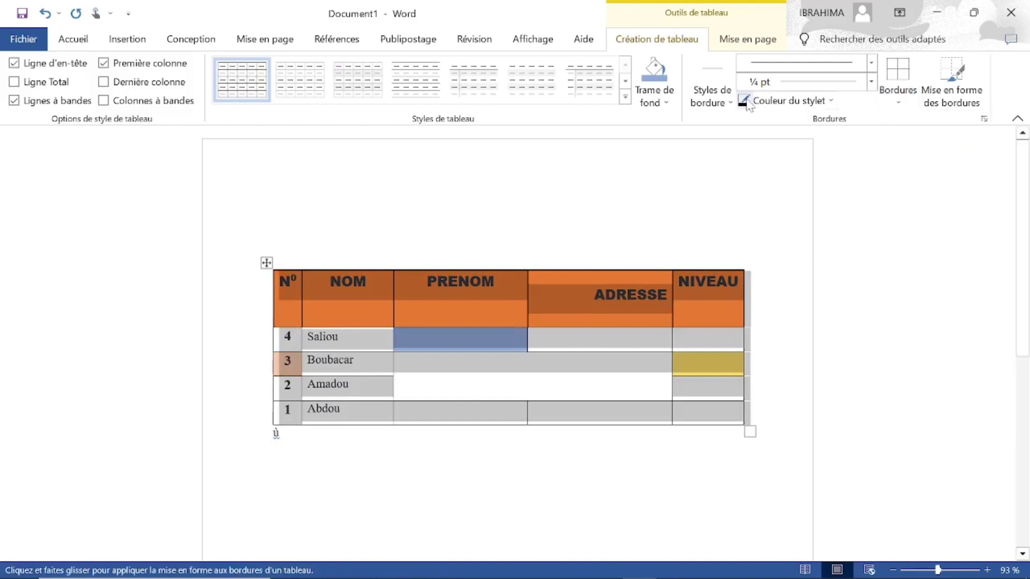
pyautogui.click(832, 102)
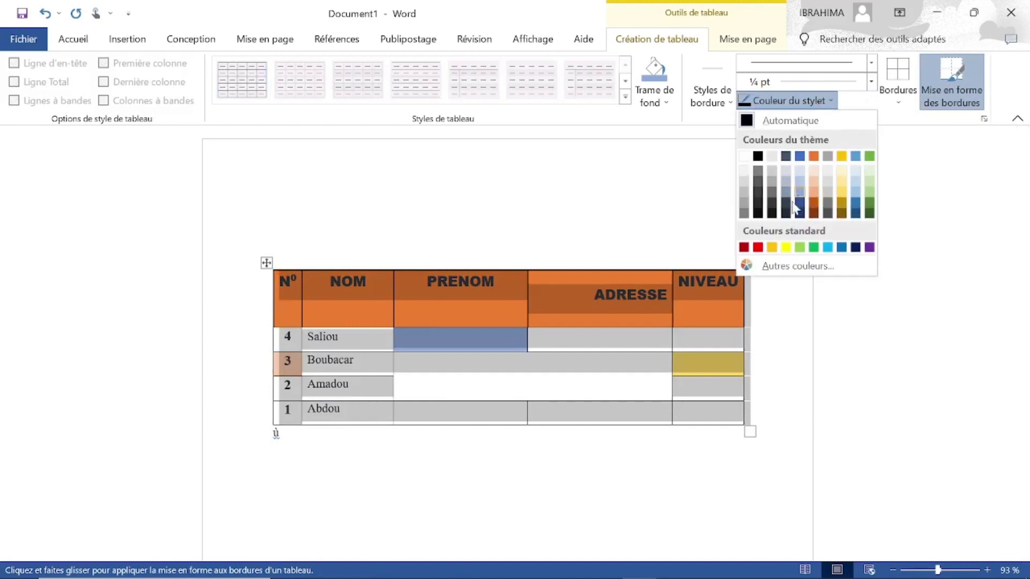
pyautogui.click(828, 247)
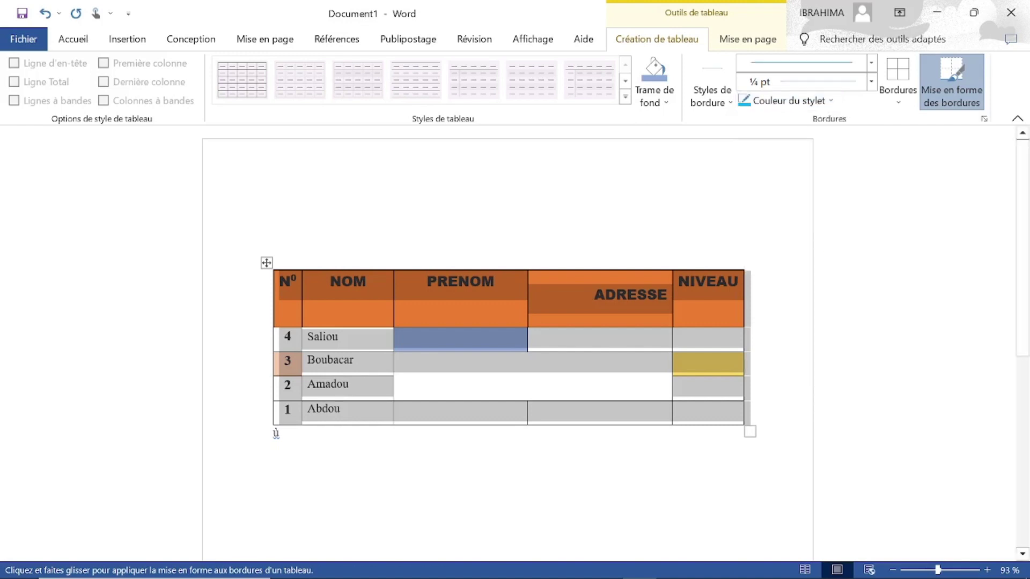
pyautogui.click(871, 82)
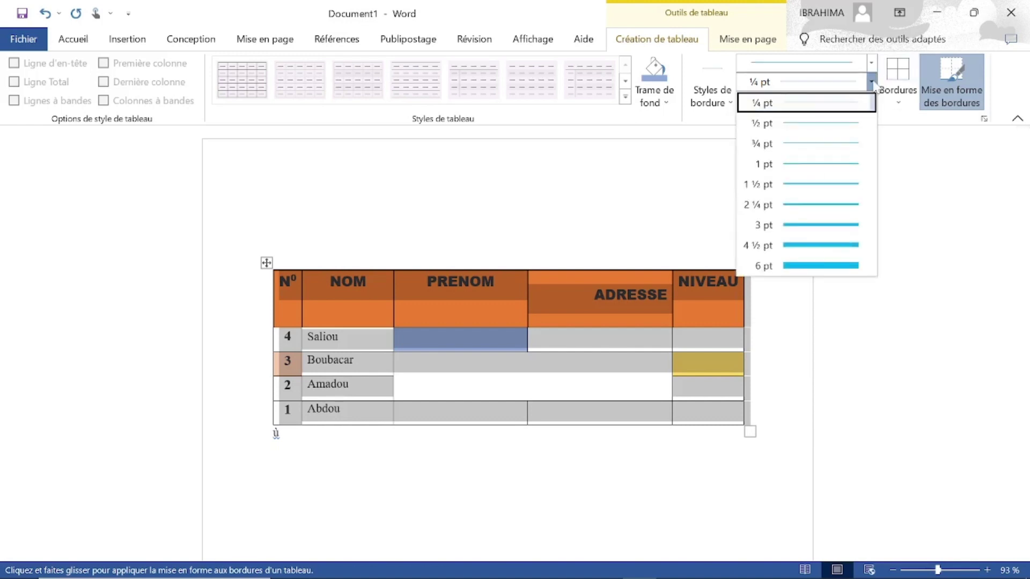
pyautogui.click(810, 245)
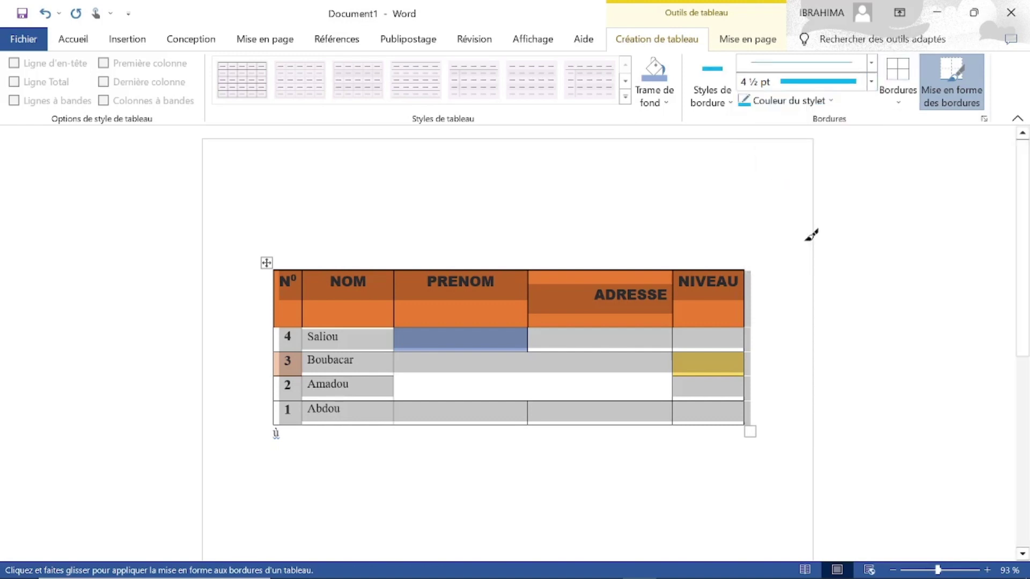
pyautogui.click(897, 96)
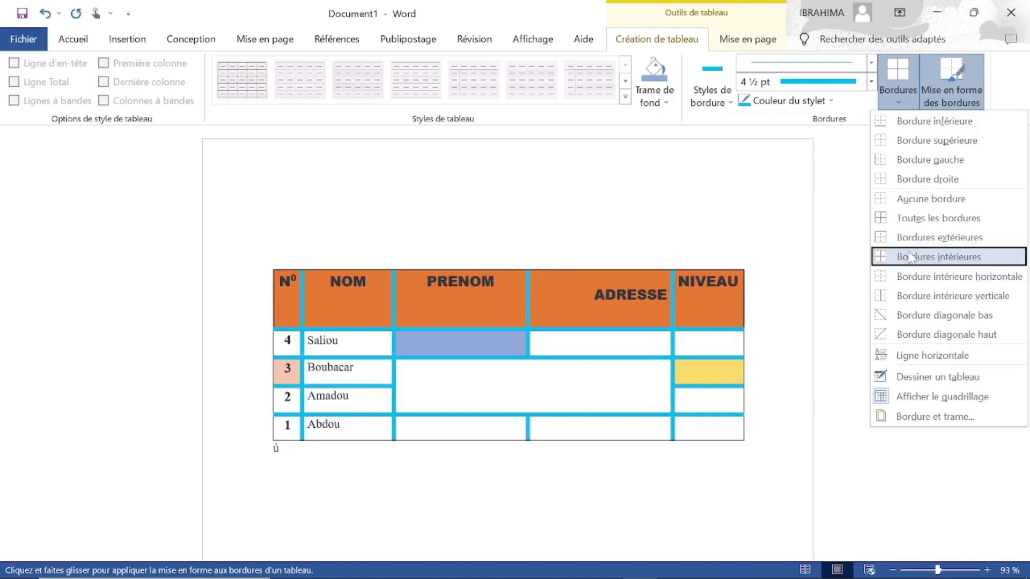
pyautogui.click(918, 220)
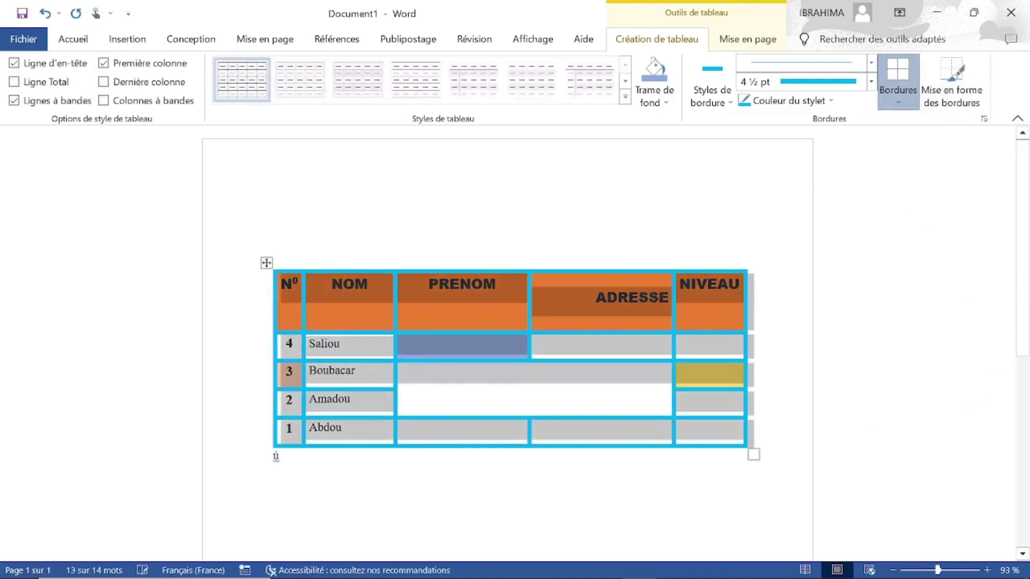
pyautogui.click(273, 216)
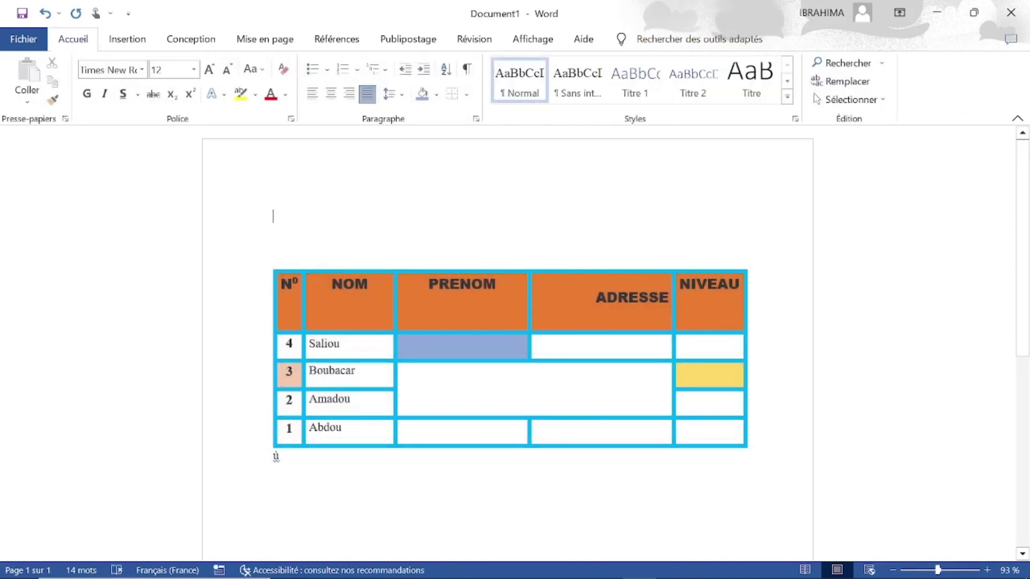
# Step: Preview the Trame de fond shading palette for the table without picking a colour
pyautogui.click(601, 346)
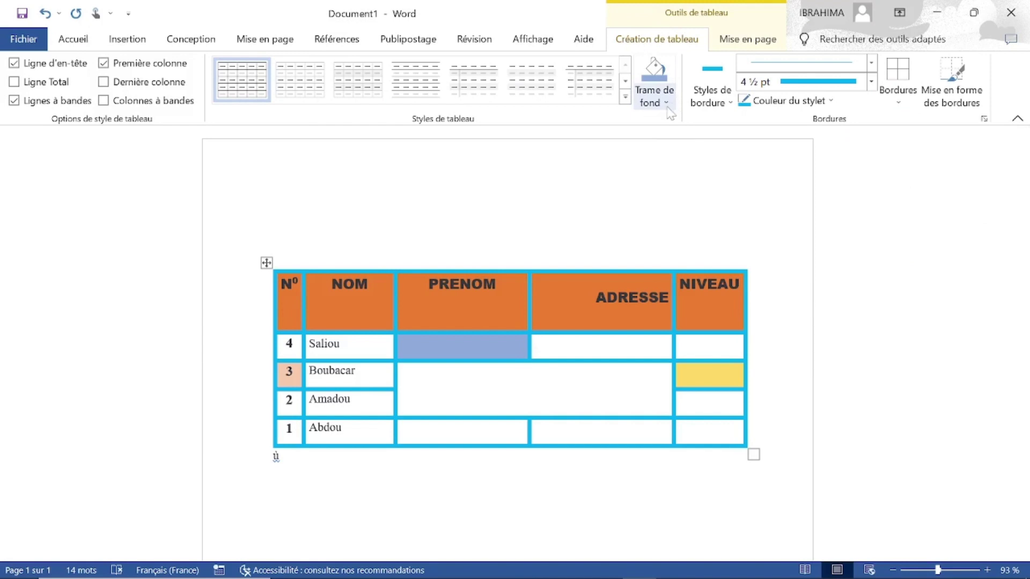
pyautogui.click(667, 104)
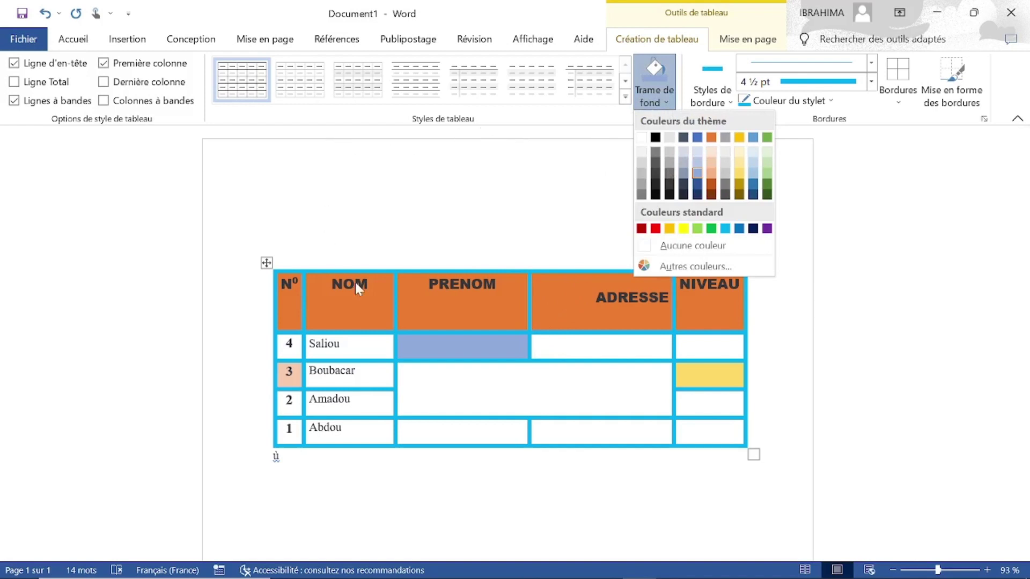
pyautogui.press('Escape')
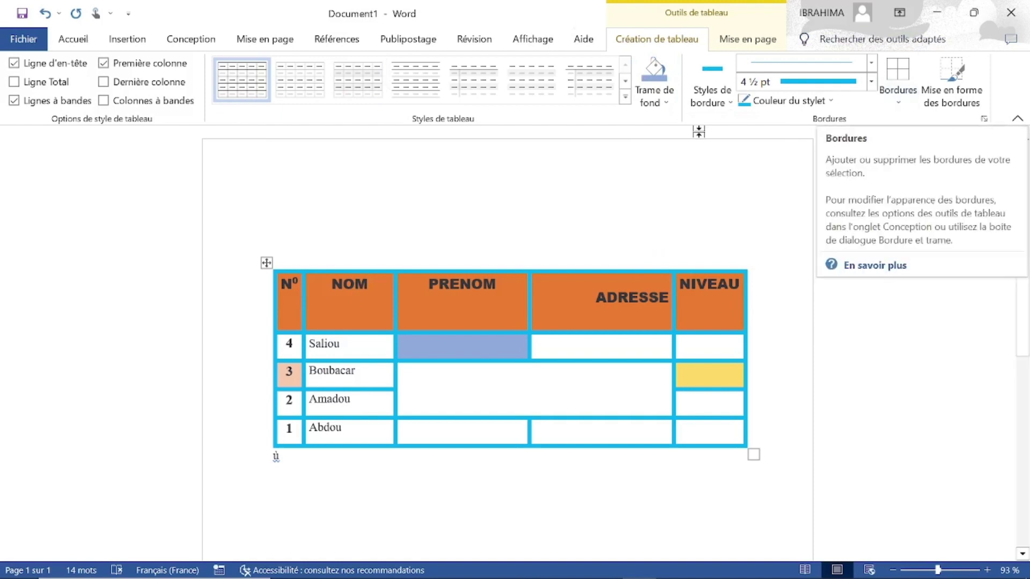
# Step: Open the Insérer un tableau dialog from Insertion > Tableau, then cancel it
pyautogui.click(127, 40)
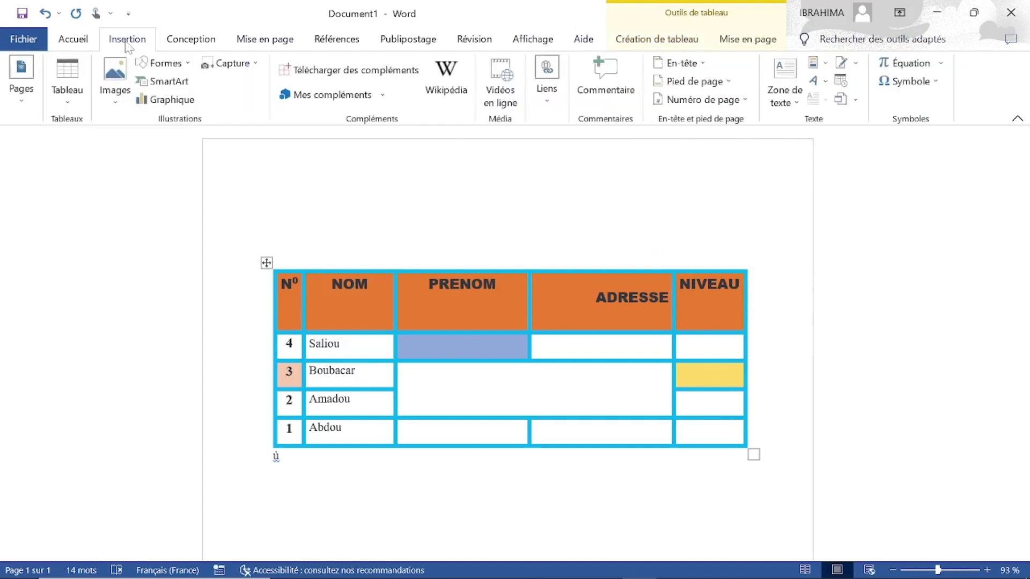
pyautogui.click(67, 105)
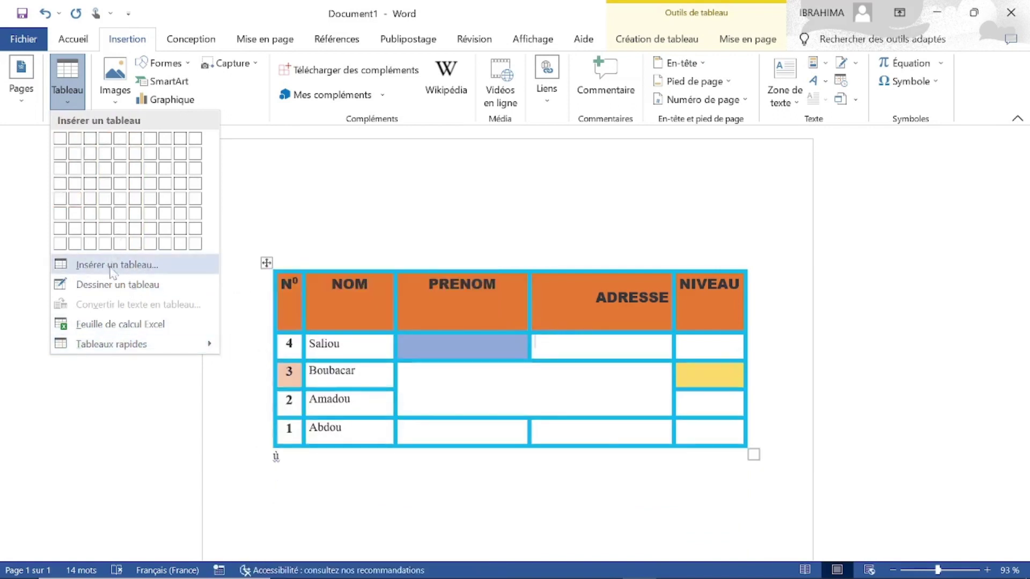
pyautogui.click(188, 268)
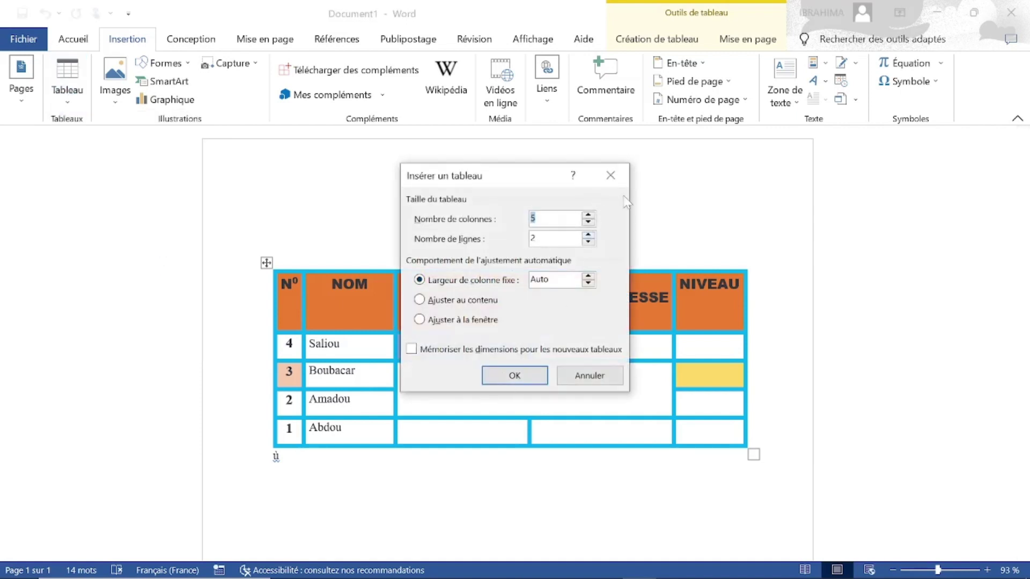
pyautogui.click(610, 175)
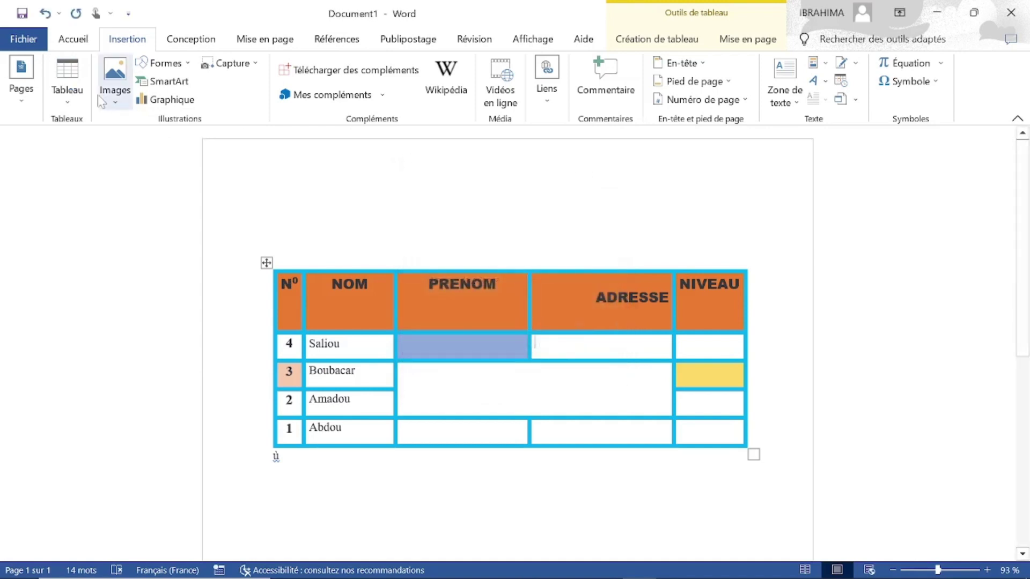
# Step: Browse the Tableaux rapides gallery of ready-made tables, closing the menu without inserting one
pyautogui.click(66, 99)
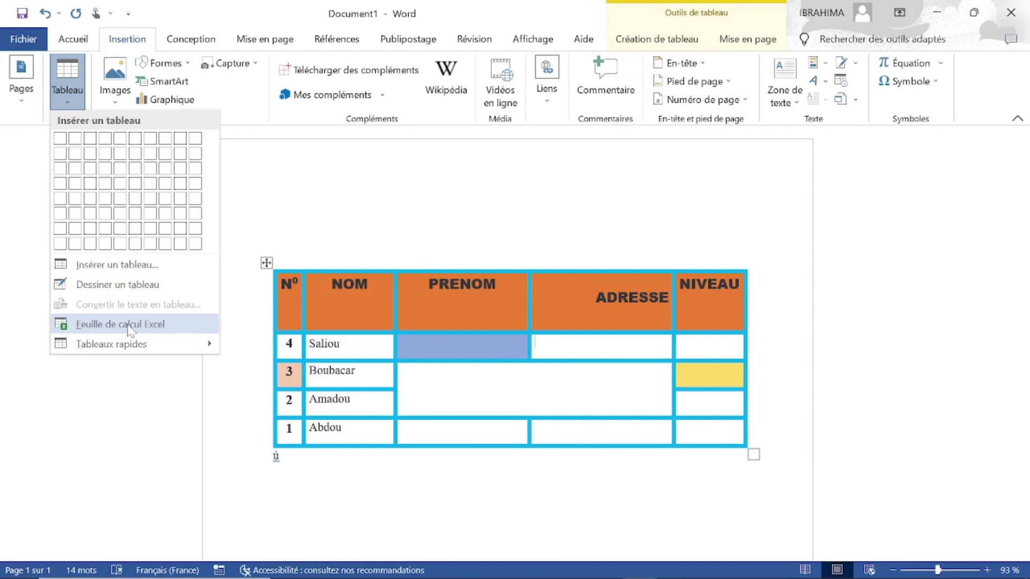
pyautogui.moveTo(111, 343)
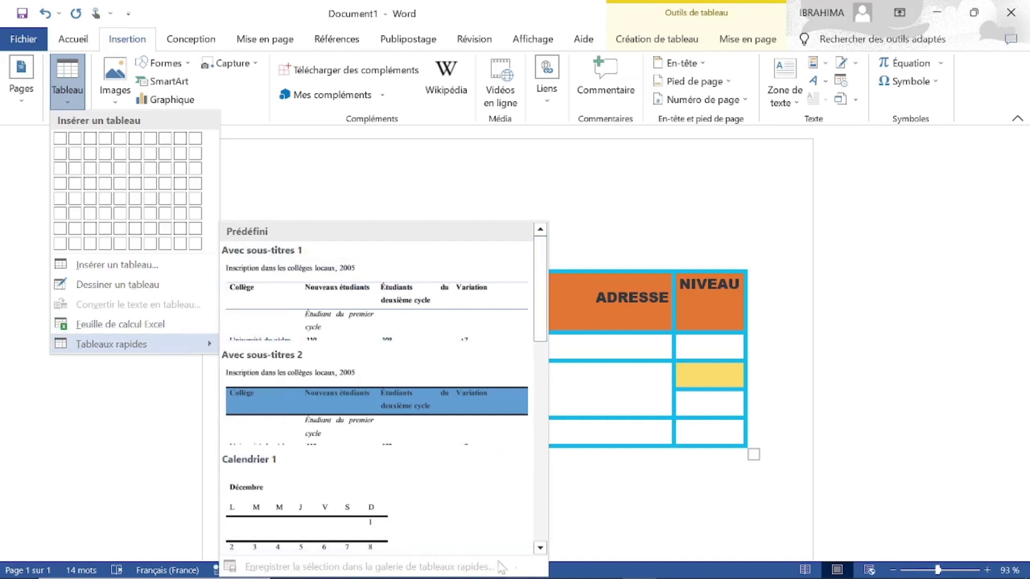
pyautogui.click(540, 548)
pyautogui.click(540, 548)
pyautogui.click(540, 548)
pyautogui.click(540, 548)
pyautogui.click(540, 548)
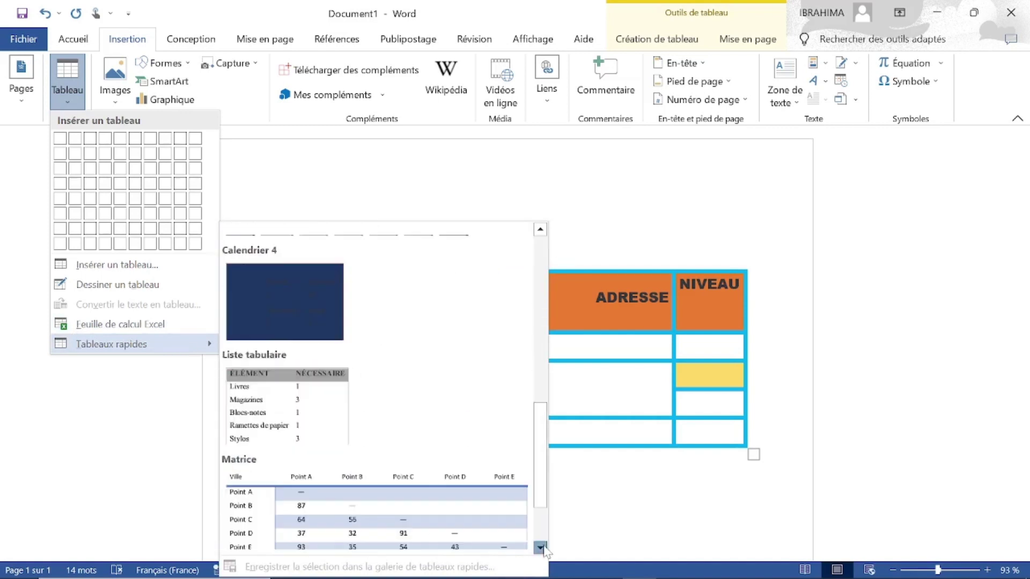
pyautogui.click(540, 548)
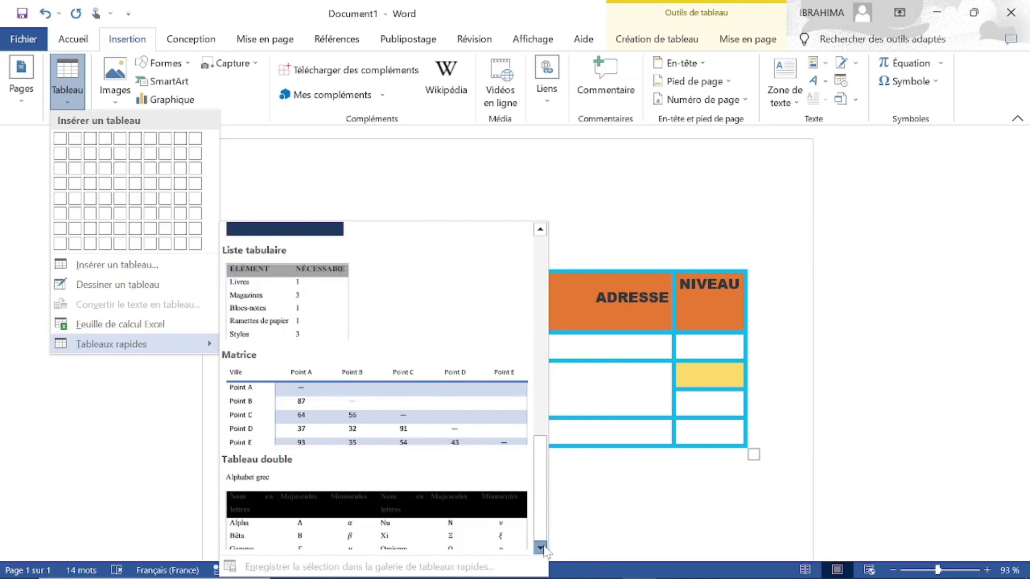
pyautogui.click(541, 266)
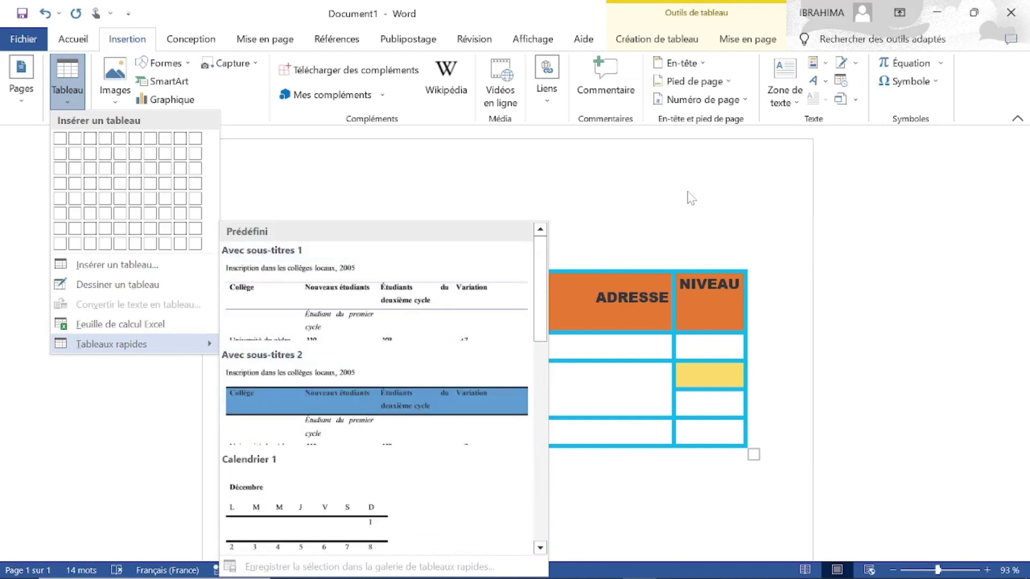
pyautogui.click(275, 456)
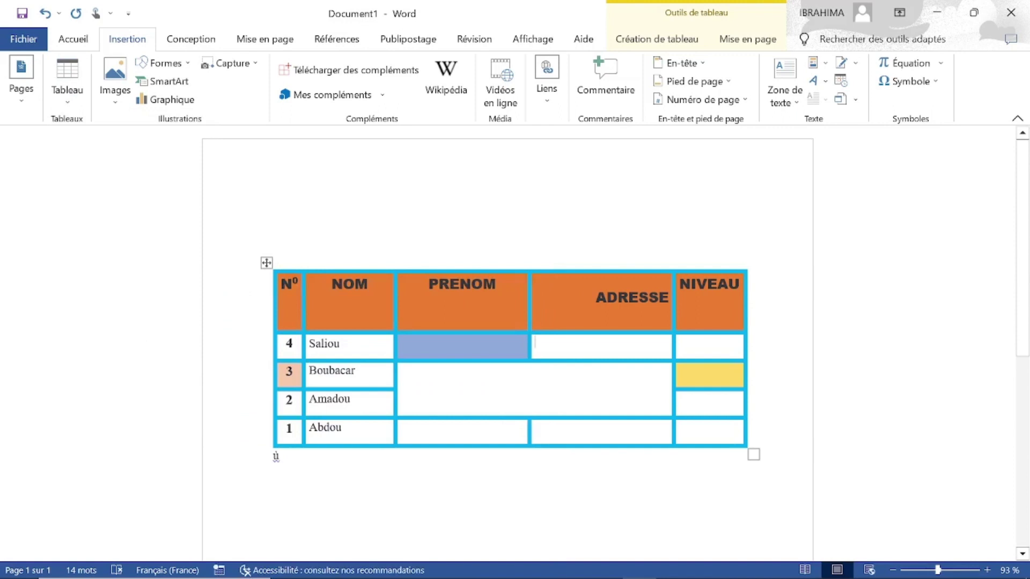